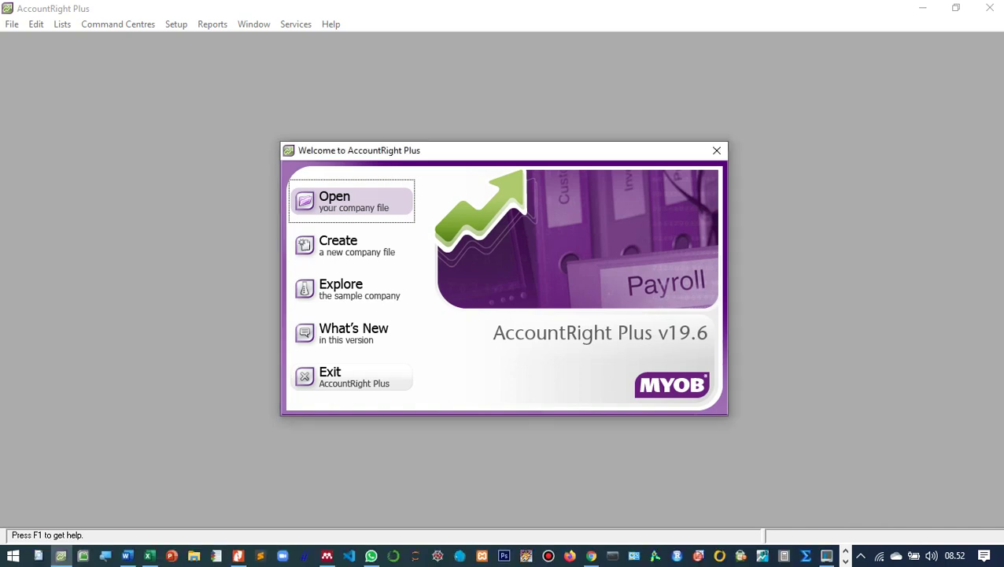
Open the company file '3. Setting opening balance pada customer, supplier, inventory PT. Bali Patra Mandiri.myo'.
{"action": "key", "text": "Return"}
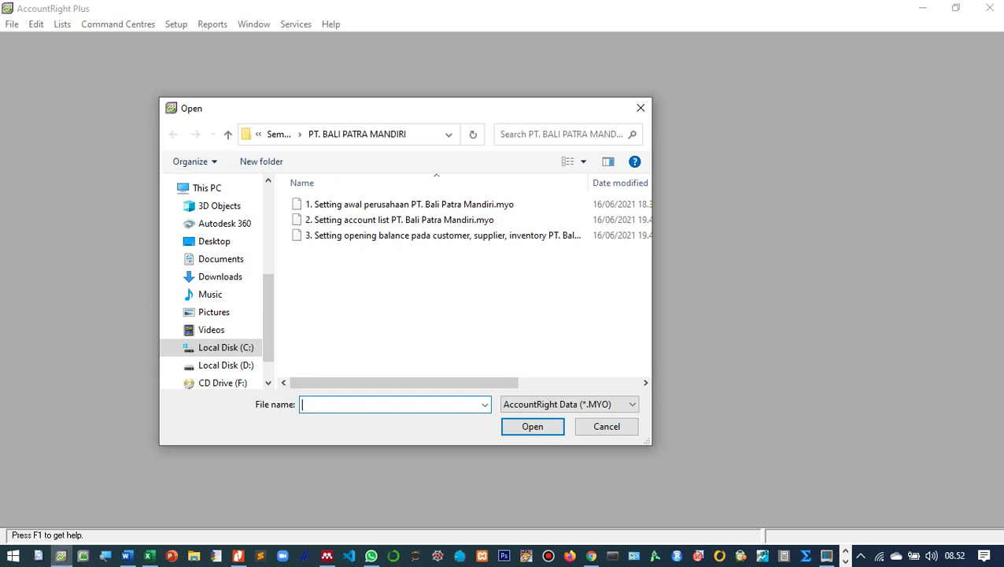
{"action": "left_click", "coordinate": [441, 235]}
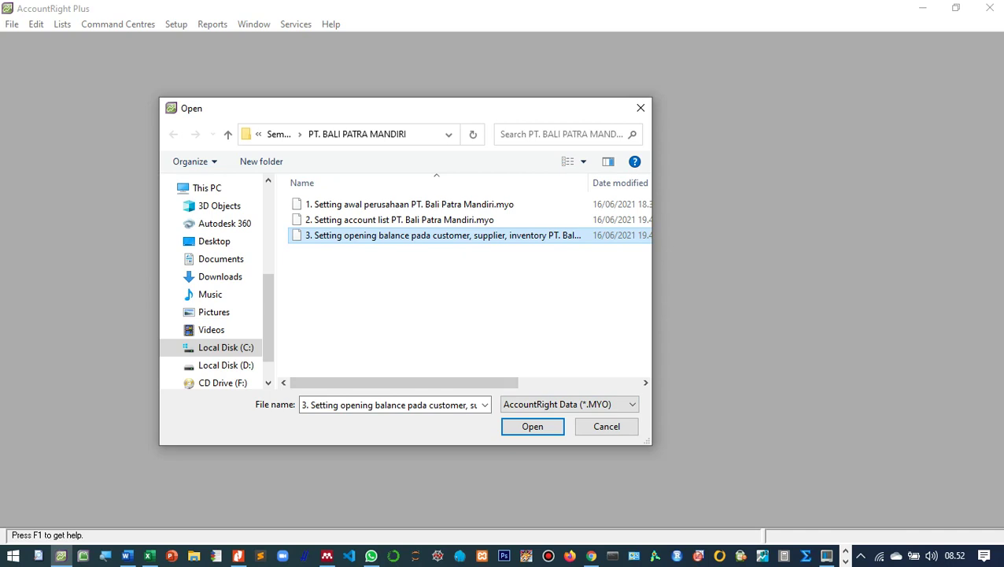
{"action": "left_click", "coordinate": [532, 426]}
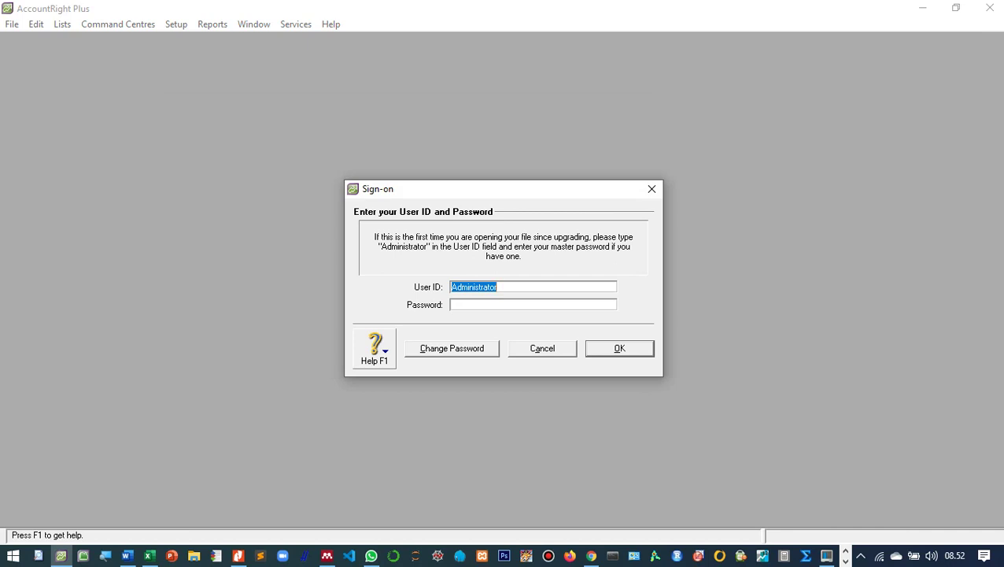
Sign on as Administrator with a blank password.
{"action": "left_click", "coordinate": [497, 286]}
{"action": "key", "text": "Return"}
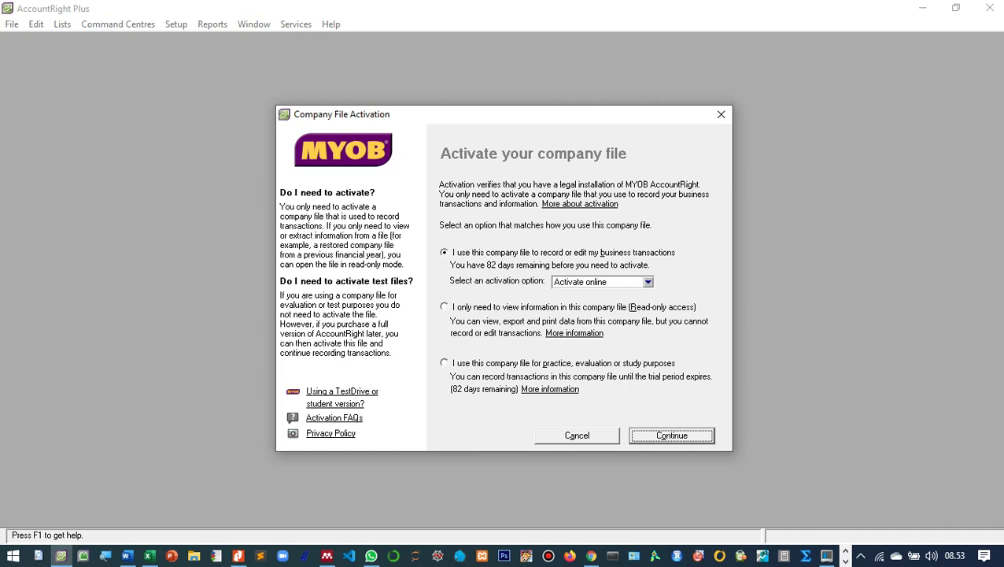
Use the file for study without activating, skip data verification, and maximize the Accounts command centre.
{"action": "left_click", "coordinate": [444, 363]}
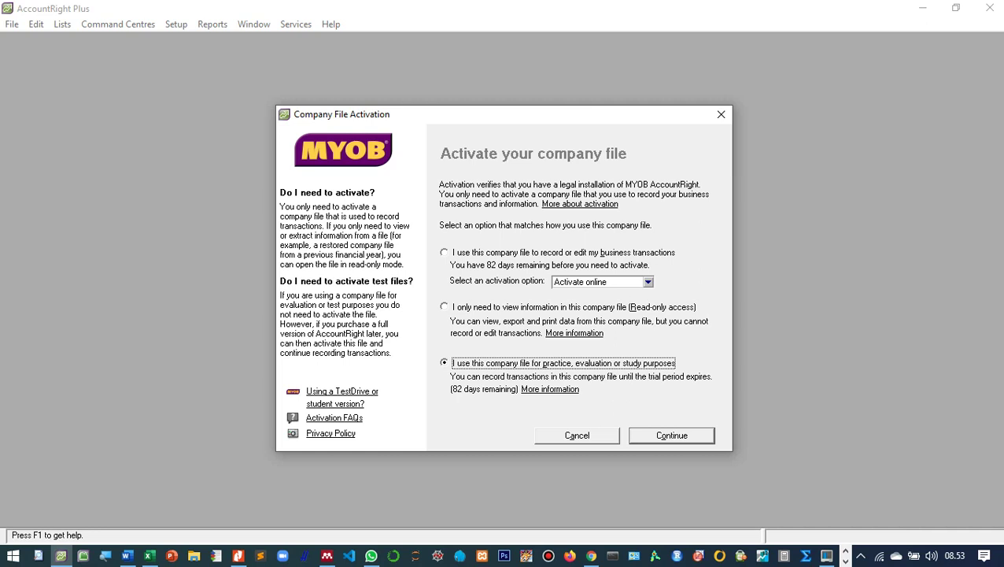
{"action": "left_click", "coordinate": [671, 435]}
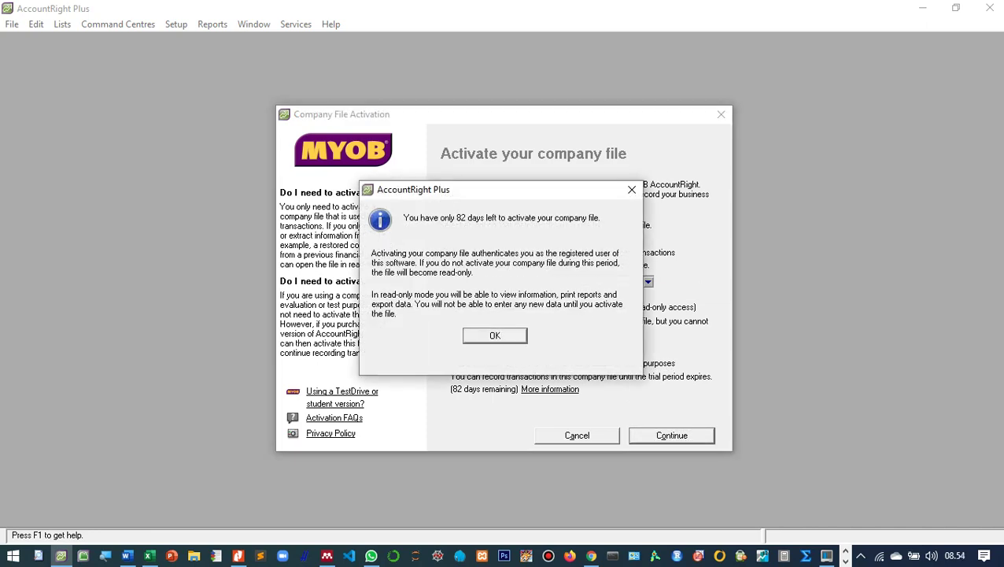
{"action": "key", "text": "space"}
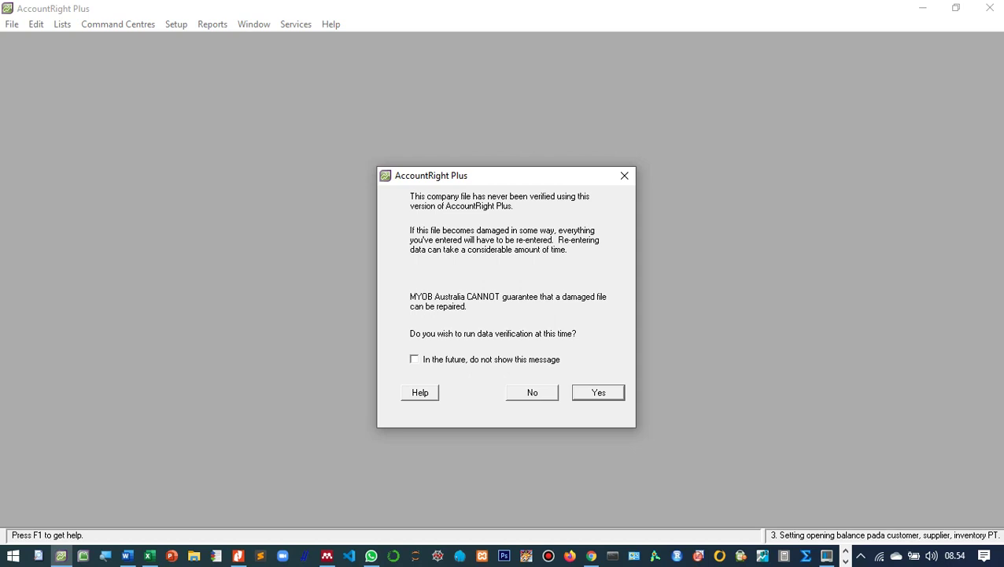
{"action": "key", "text": "Left"}
{"action": "key", "text": "Return"}
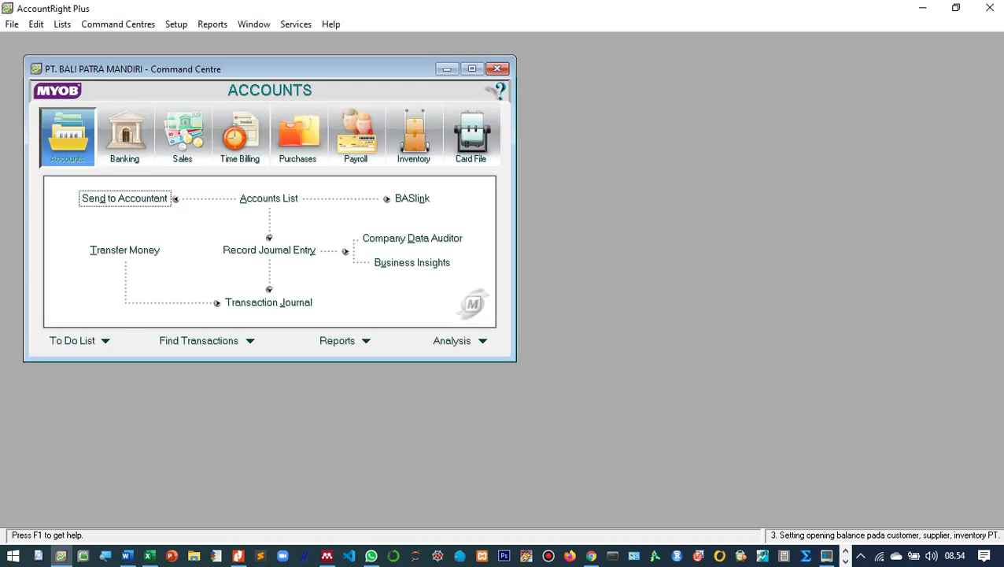
{"action": "left_click", "coordinate": [472, 69]}
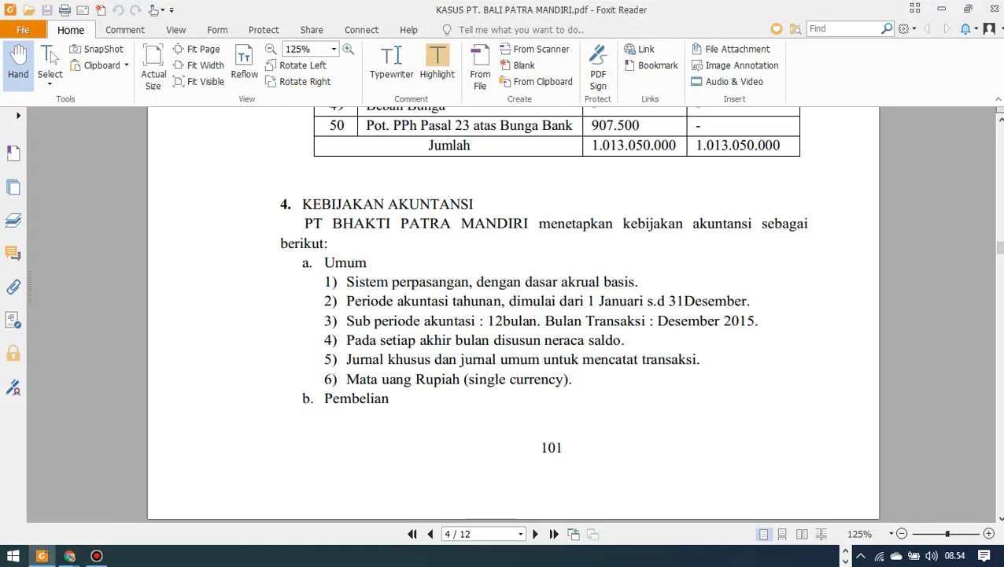
{"action": "scroll", "coordinate": [557, 315], "scroll_direction": "up", "scroll_amount": 10}
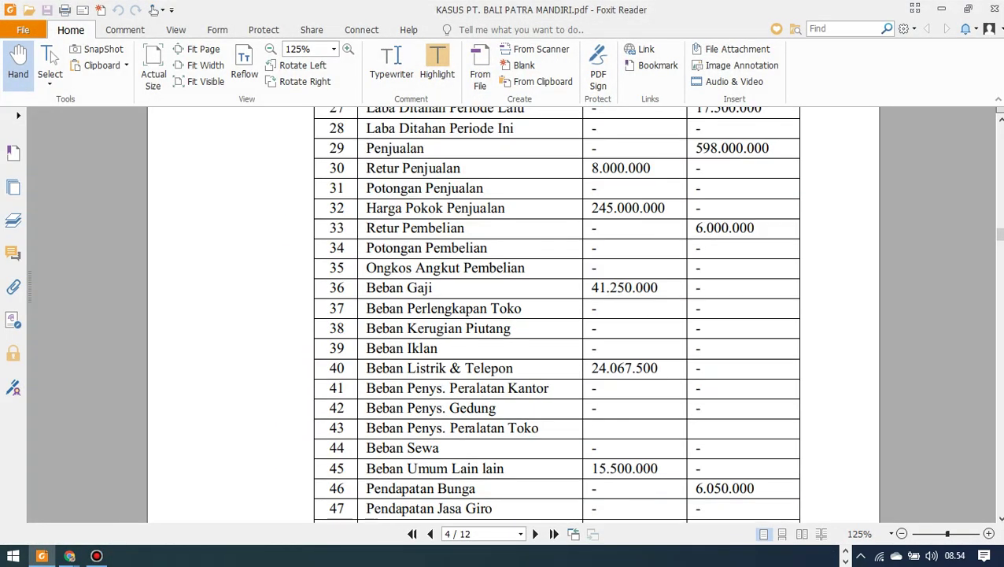
{"action": "scroll", "coordinate": [557, 315], "scroll_direction": "up", "scroll_amount": 1}
{"action": "scroll", "coordinate": [556, 315], "scroll_direction": "down", "scroll_amount": 12}
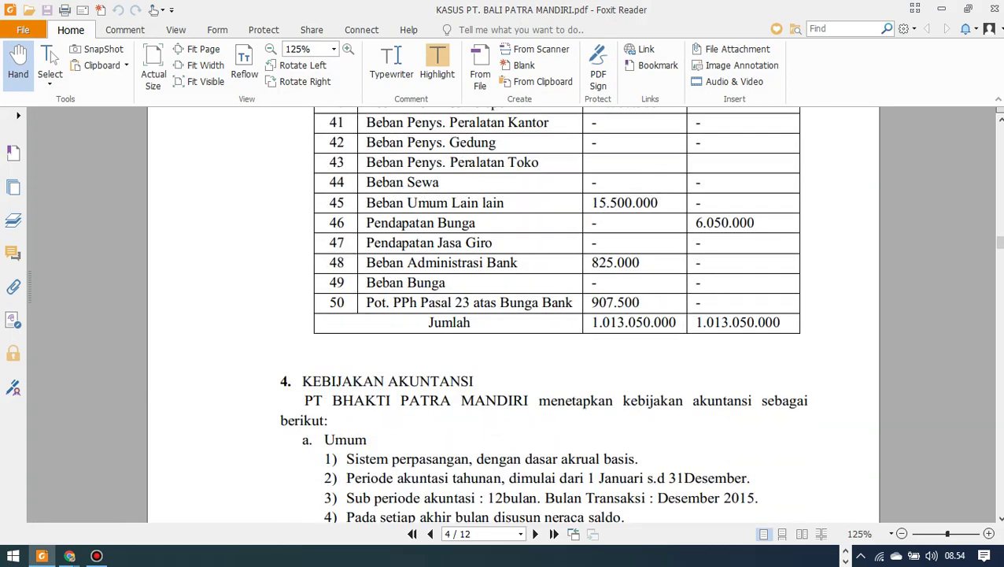
{"action": "scroll", "coordinate": [556, 315], "scroll_direction": "down", "scroll_amount": 15}
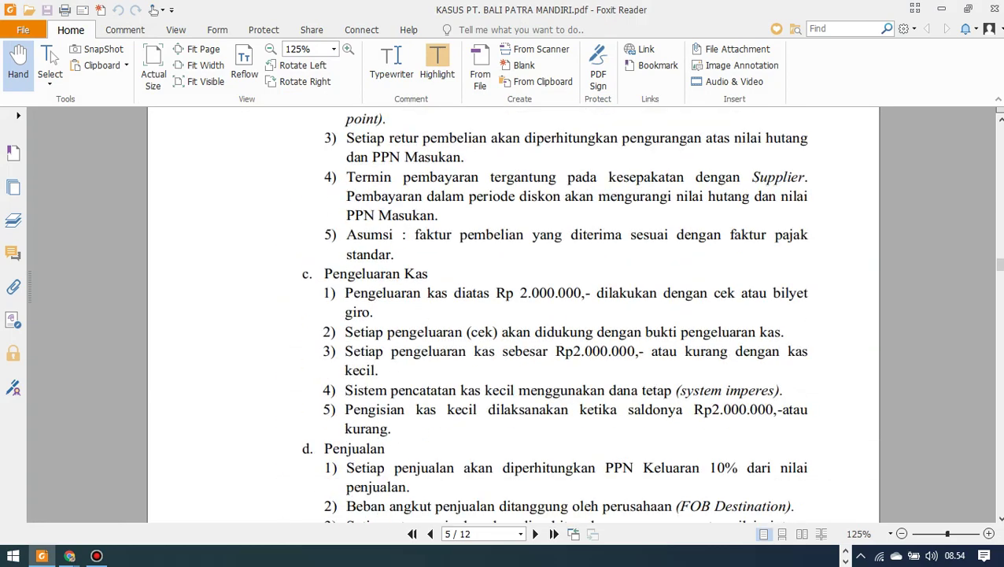
{"action": "scroll", "coordinate": [557, 314], "scroll_direction": "up", "scroll_amount": 4}
{"action": "scroll", "coordinate": [556, 315], "scroll_direction": "down", "scroll_amount": 6}
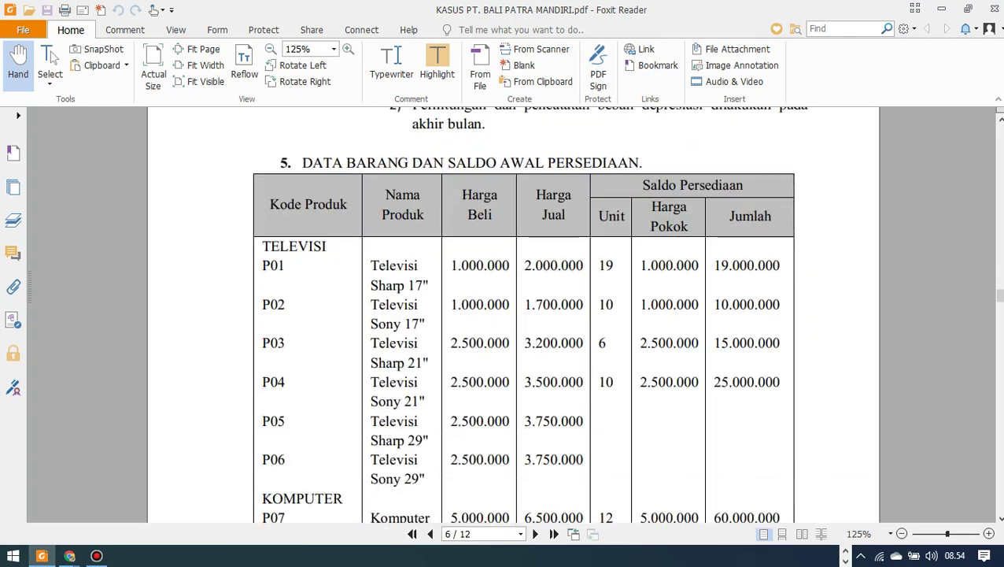
{"action": "scroll", "coordinate": [556, 314], "scroll_direction": "up", "scroll_amount": 3}
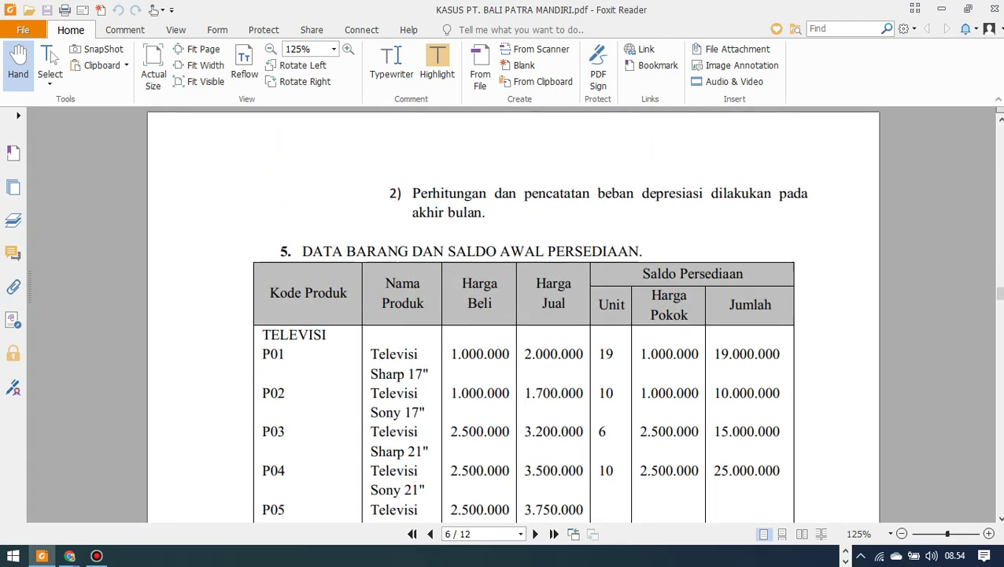
{"action": "scroll", "coordinate": [556, 314], "scroll_direction": "down", "scroll_amount": 2}
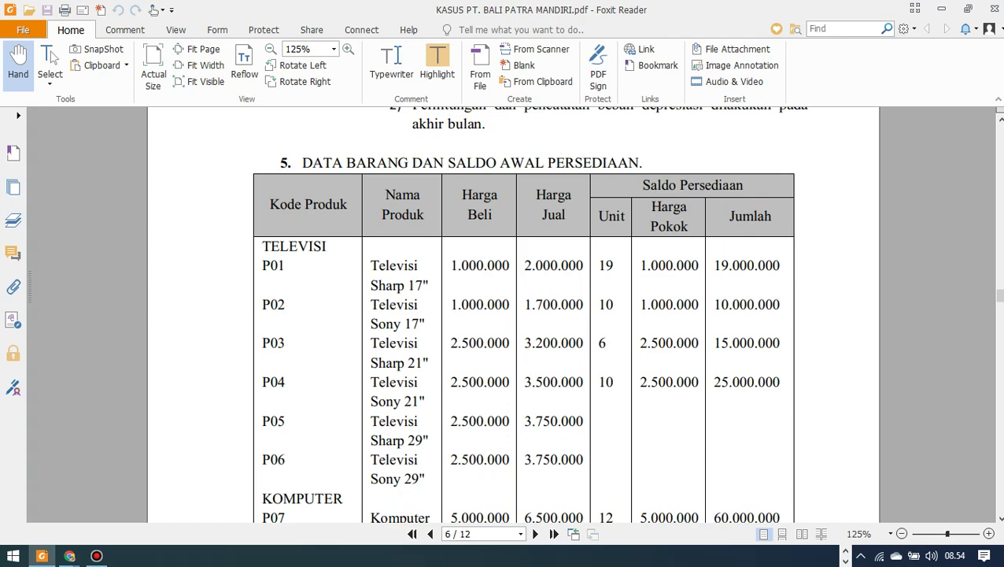
{"action": "scroll", "coordinate": [557, 314], "scroll_direction": "down", "scroll_amount": 3}
{"action": "scroll", "coordinate": [511, 314], "scroll_direction": "up", "scroll_amount": 3}
{"action": "scroll", "coordinate": [511, 314], "scroll_direction": "up", "scroll_amount": 20}
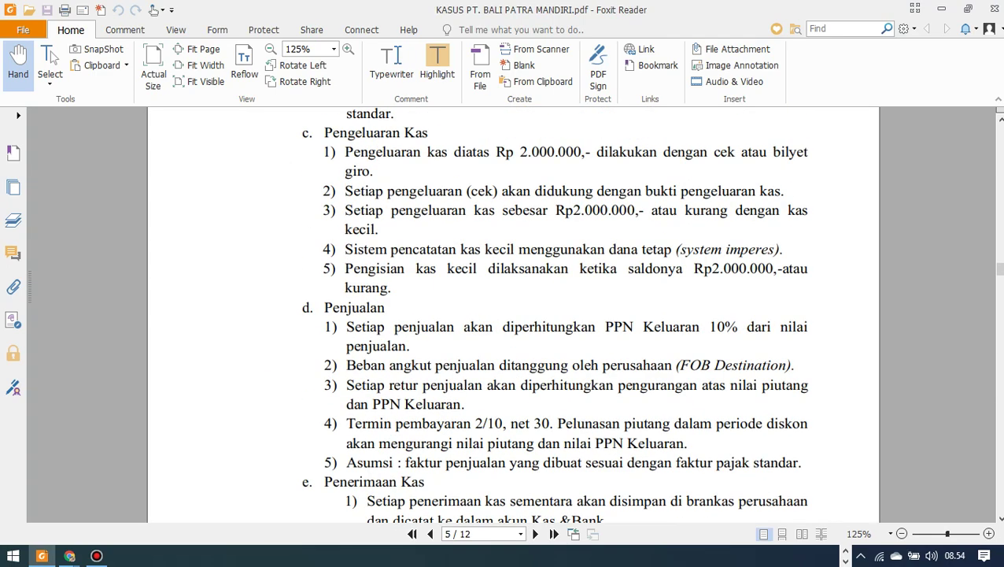
{"action": "scroll", "coordinate": [511, 315], "scroll_direction": "down", "scroll_amount": 1}
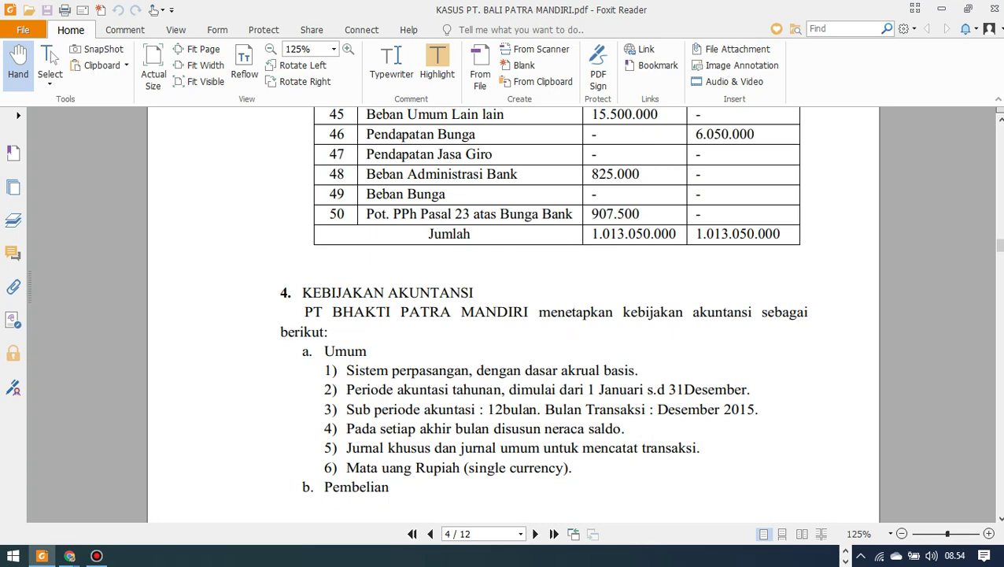
Scroll the case PDF from page 4 onto page 5's purchasing and cash disbursement policies.
{"action": "scroll", "coordinate": [543, 315], "scroll_direction": "down", "scroll_amount": 1}
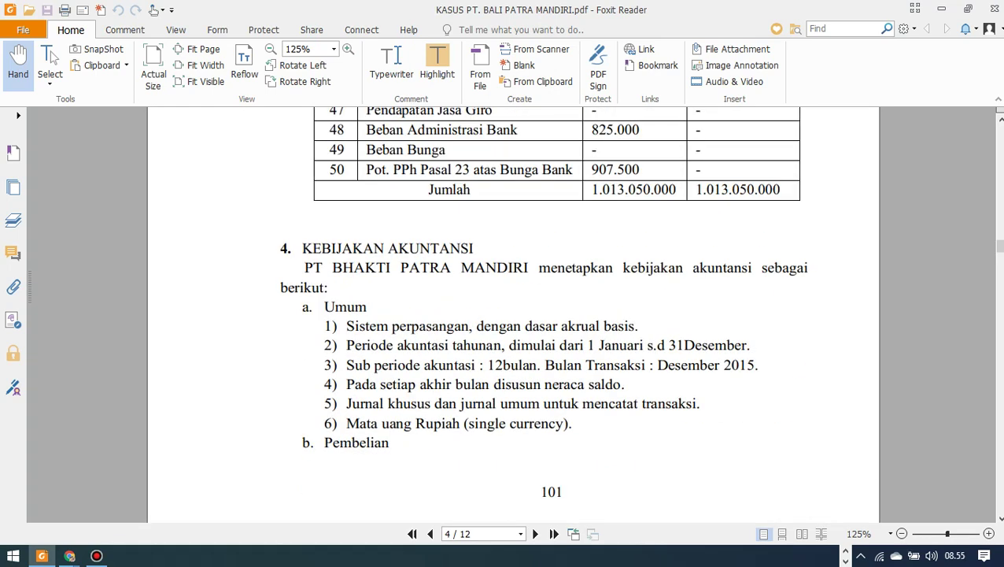
{"action": "scroll", "coordinate": [543, 315], "scroll_direction": "down", "scroll_amount": 1}
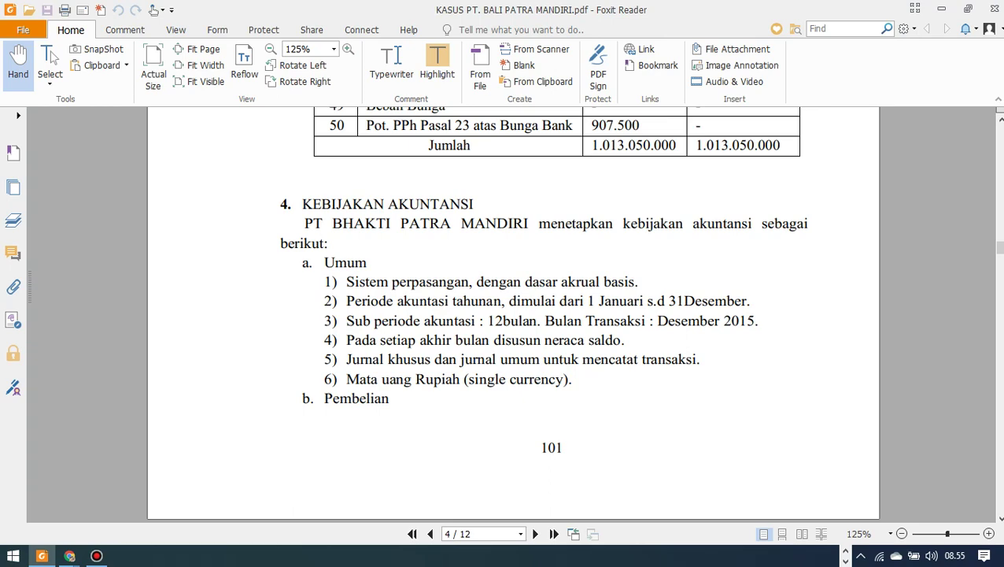
{"action": "scroll", "coordinate": [512, 315], "scroll_direction": "down", "scroll_amount": 5}
{"action": "scroll", "coordinate": [512, 314], "scroll_direction": "up", "scroll_amount": 6}
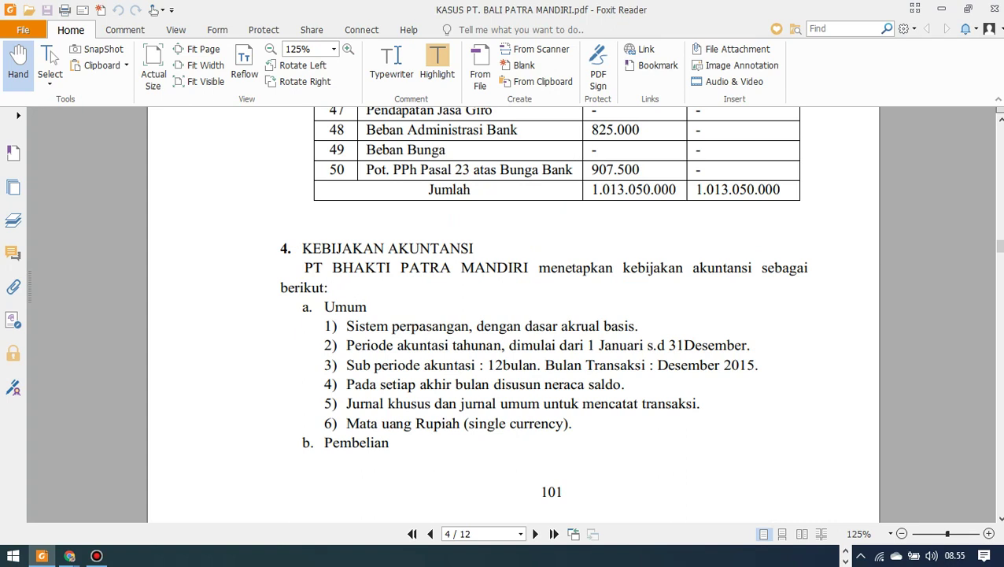
{"action": "scroll", "coordinate": [512, 315], "scroll_direction": "down", "scroll_amount": 1}
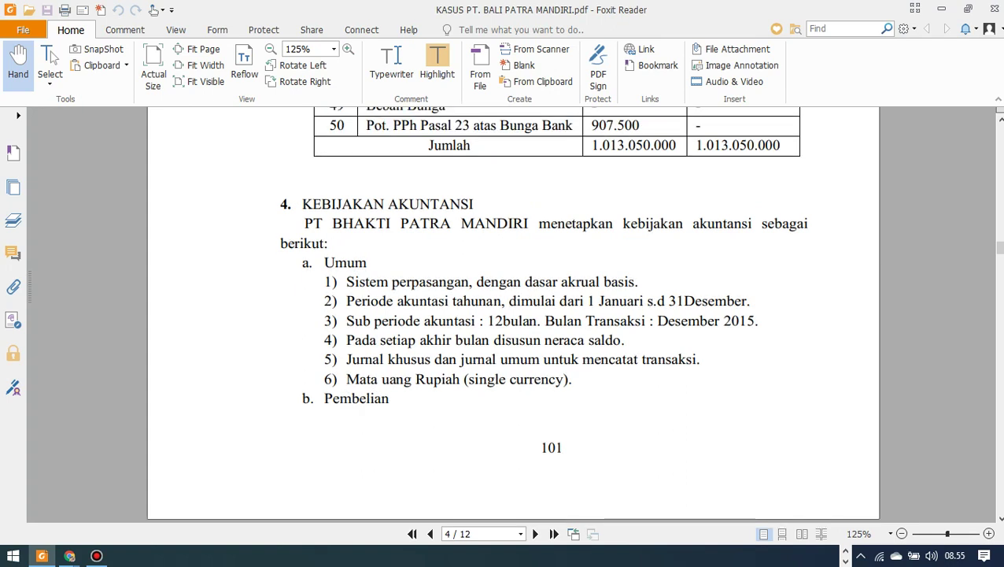
{"action": "scroll", "coordinate": [512, 314], "scroll_direction": "down", "scroll_amount": 10}
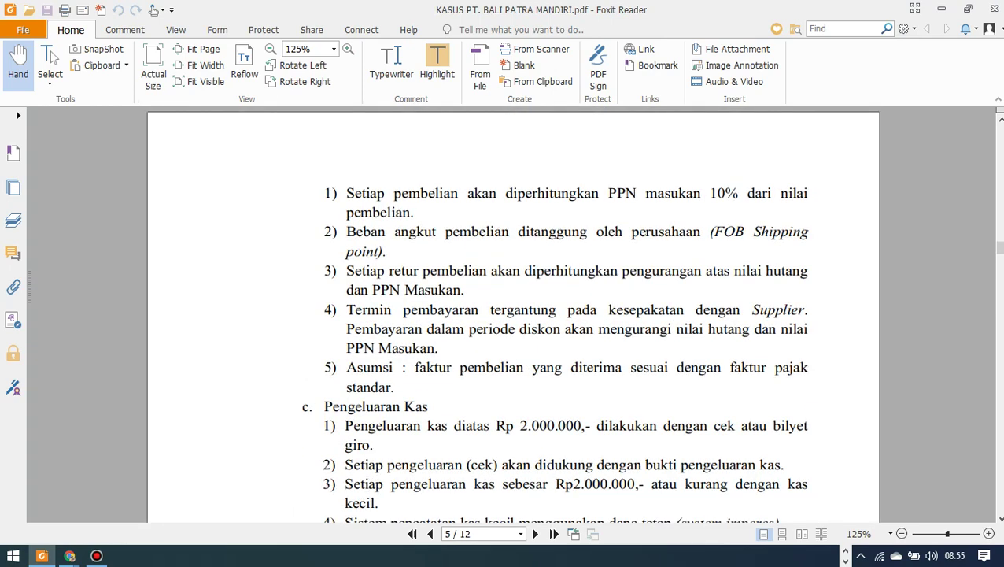
{"action": "scroll", "coordinate": [511, 315], "scroll_direction": "up", "scroll_amount": 10}
{"action": "scroll", "coordinate": [512, 315], "scroll_direction": "down", "scroll_amount": 10}
{"action": "scroll", "coordinate": [513, 315], "scroll_direction": "down", "scroll_amount": 1}
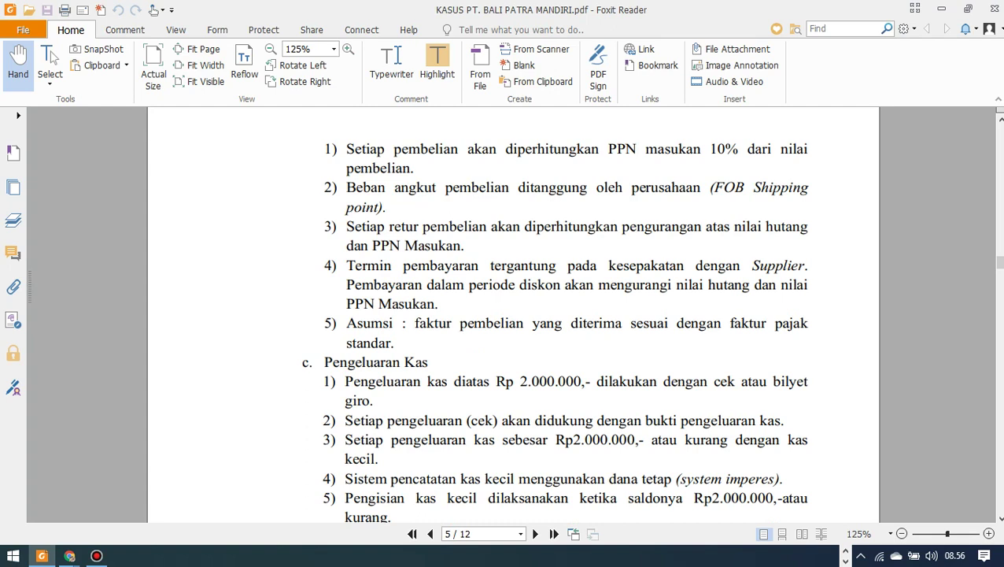
{"action": "scroll", "coordinate": [514, 314], "scroll_direction": "down", "scroll_amount": 2}
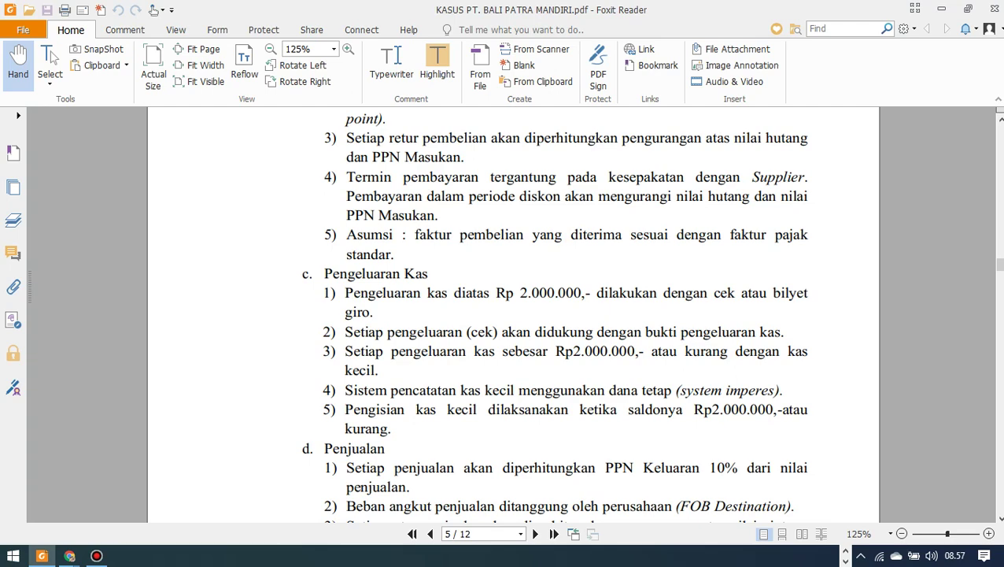
Read through page 5's sales, cash receipts, inventory valuation and depreciation policies in the PDF.
{"action": "scroll", "coordinate": [554, 313], "scroll_direction": "down", "scroll_amount": 1}
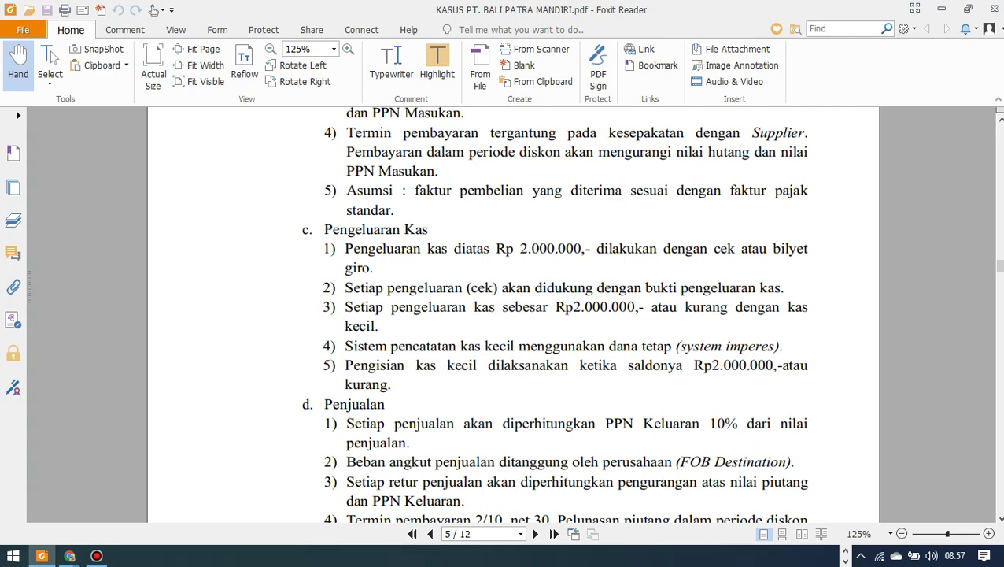
{"action": "scroll", "coordinate": [554, 315], "scroll_direction": "down", "scroll_amount": 1}
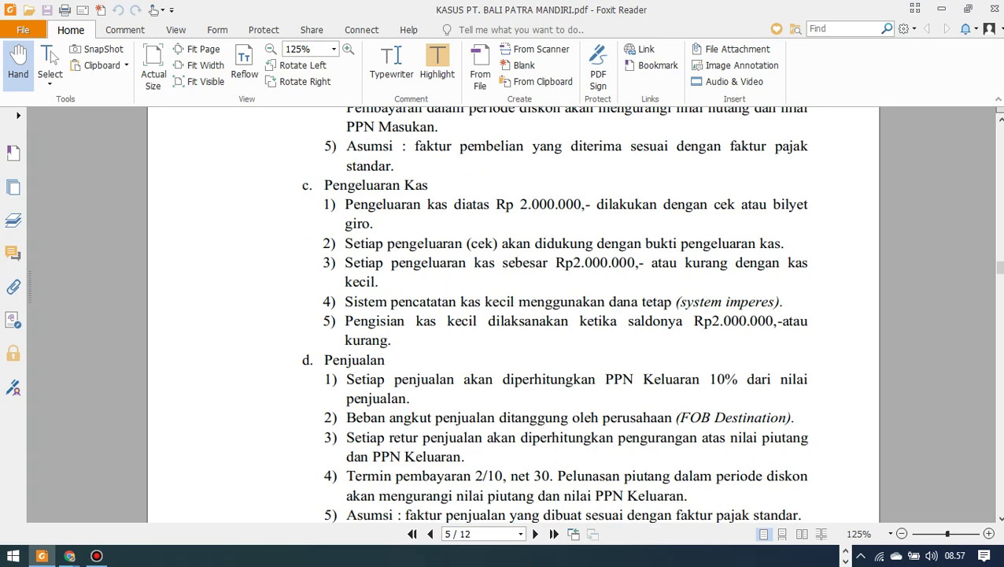
{"action": "scroll", "coordinate": [513, 315], "scroll_direction": "down", "scroll_amount": 1}
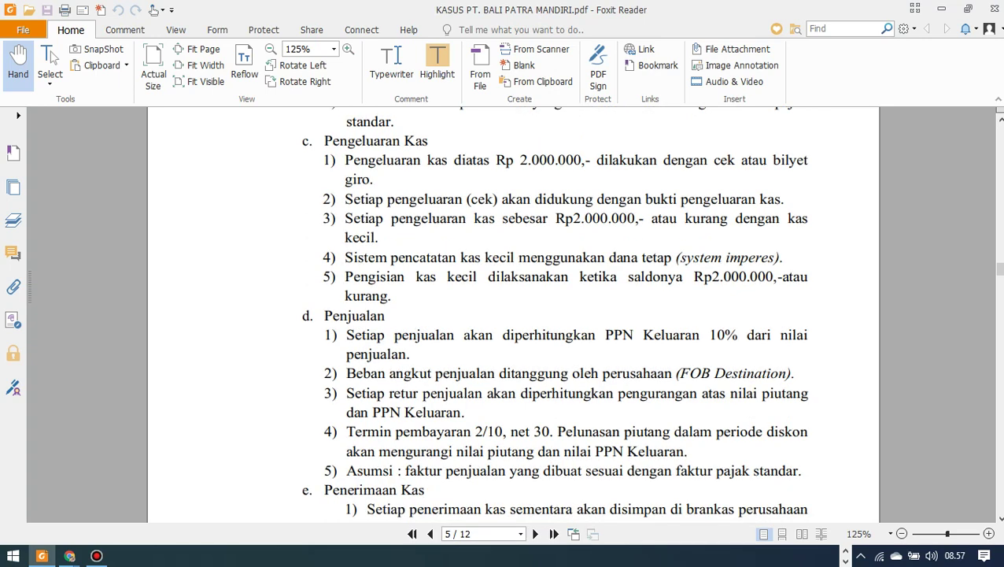
{"action": "scroll", "coordinate": [514, 315], "scroll_direction": "down", "scroll_amount": 1}
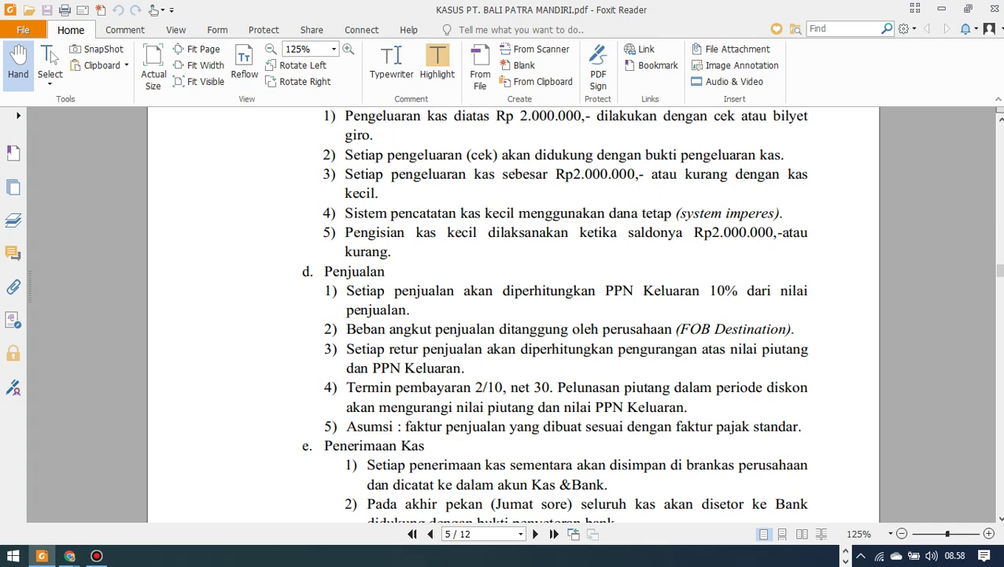
{"action": "scroll", "coordinate": [551, 315], "scroll_direction": "down", "scroll_amount": 1}
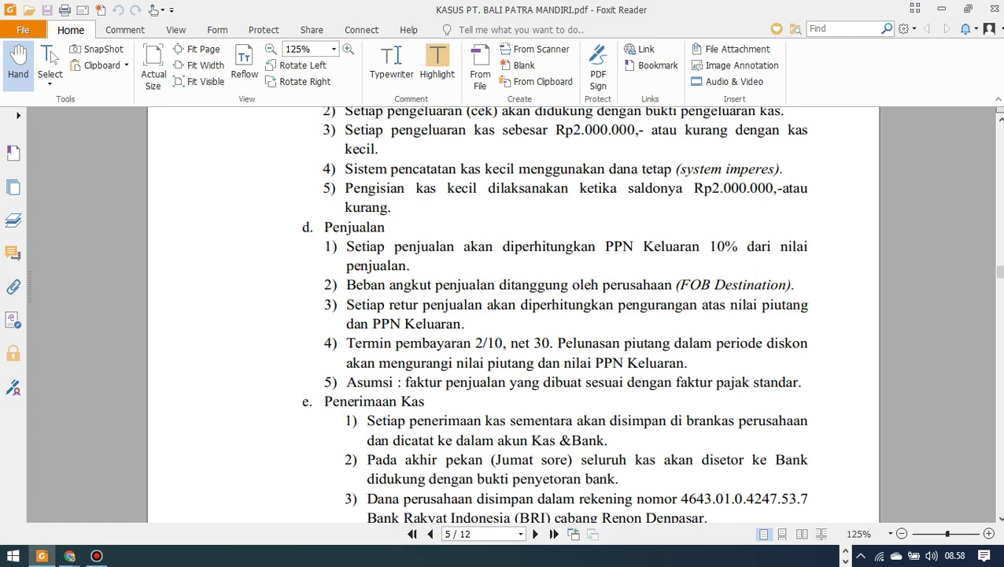
{"action": "scroll", "coordinate": [551, 315], "scroll_direction": "down", "scroll_amount": 1}
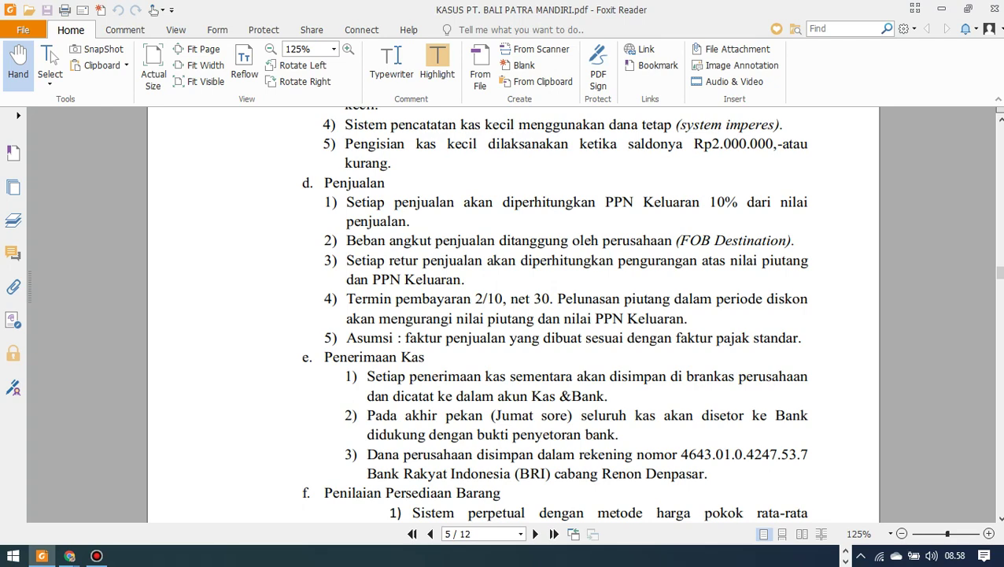
{"action": "scroll", "coordinate": [513, 315], "scroll_direction": "up", "scroll_amount": 15}
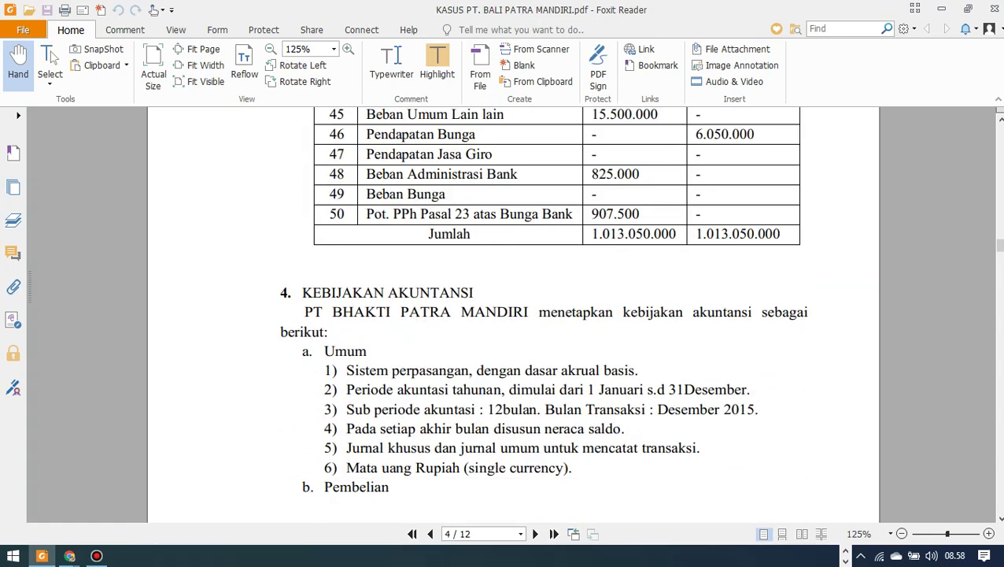
{"action": "scroll", "coordinate": [513, 315], "scroll_direction": "down", "scroll_amount": 15}
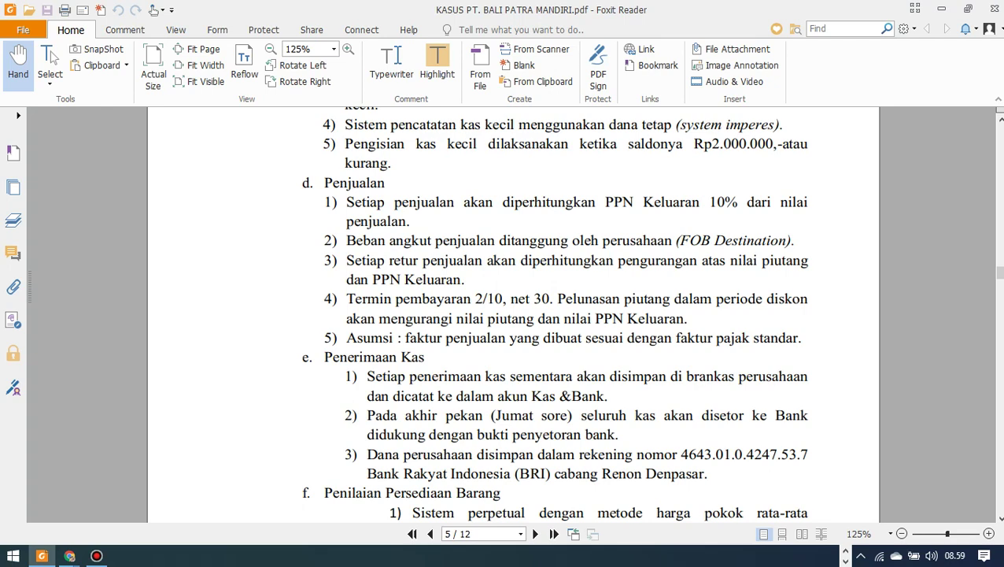
{"action": "scroll", "coordinate": [513, 315], "scroll_direction": "down", "scroll_amount": 1}
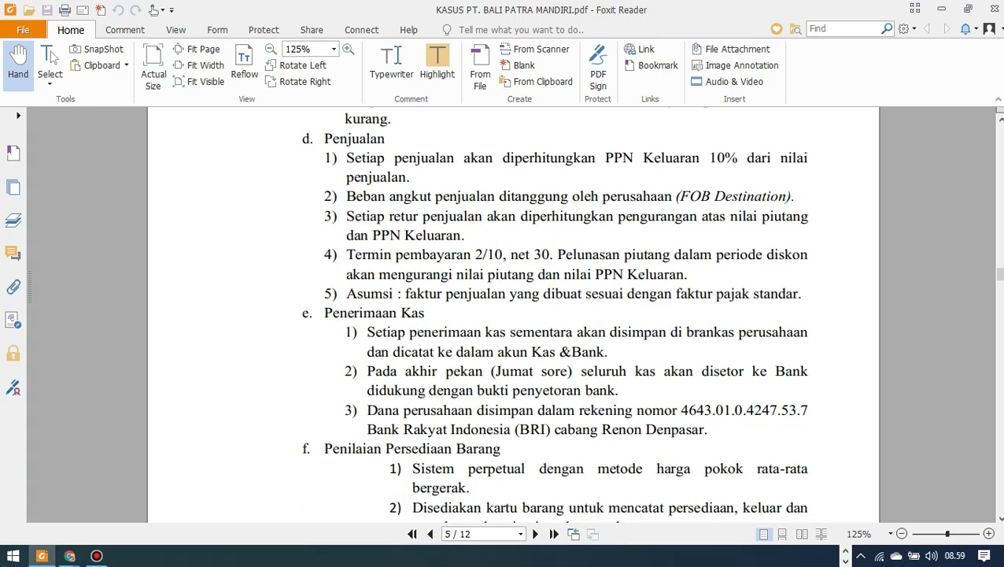
{"action": "scroll", "coordinate": [514, 315], "scroll_direction": "down", "scroll_amount": 1}
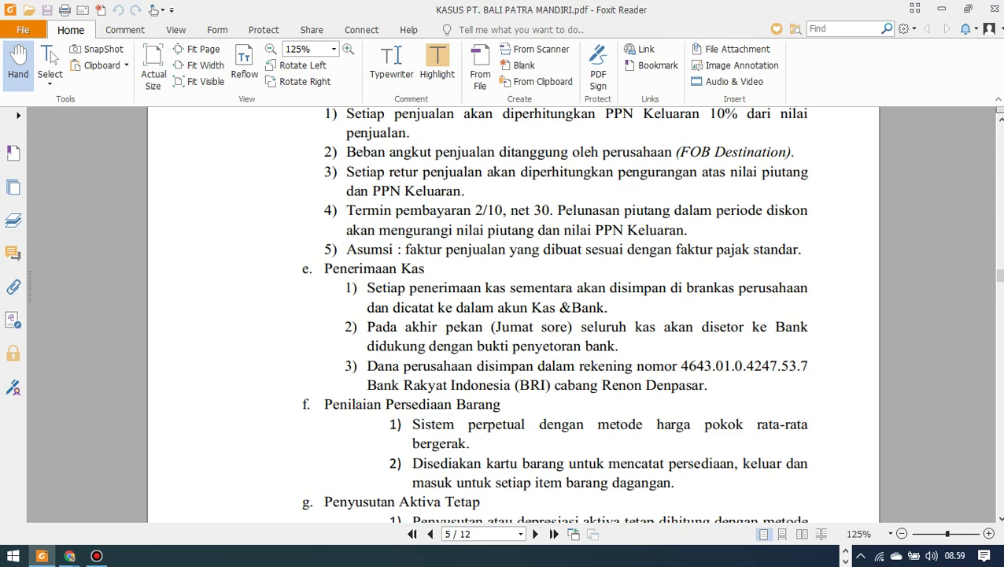
{"action": "scroll", "coordinate": [554, 314], "scroll_direction": "down", "scroll_amount": 1}
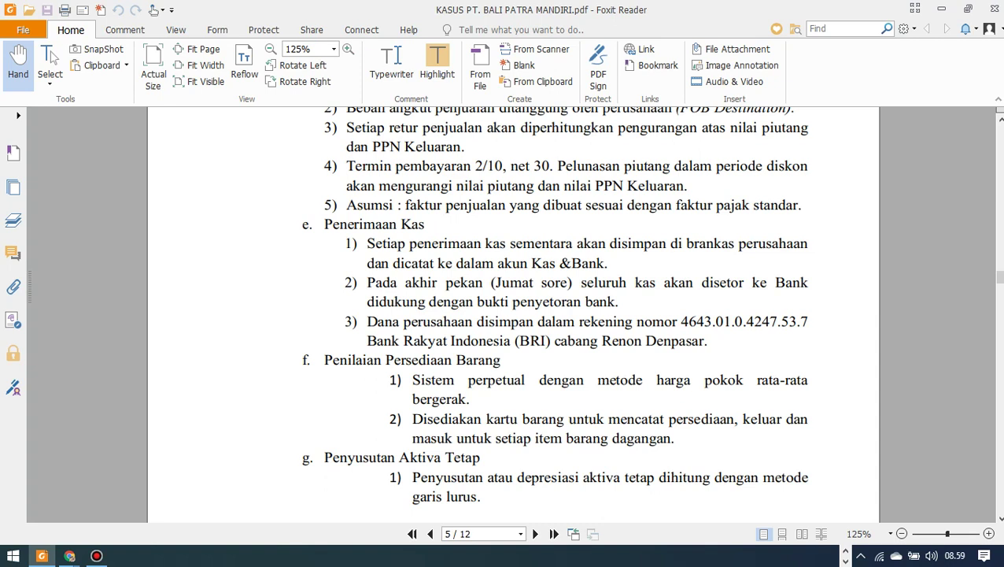
Scroll to the bottom of page 5, ending at the straight-line depreciation policy.
{"action": "scroll", "coordinate": [554, 305], "scroll_direction": "down", "scroll_amount": 2}
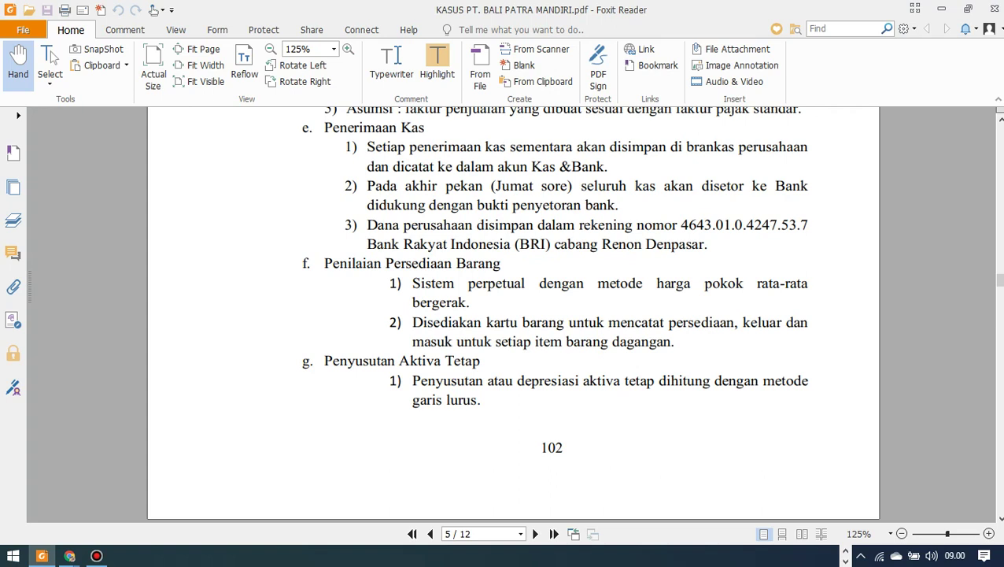
Go to page 6's opening inventory table listing items P01–P06, valued at 165.000.000.
{"action": "key", "text": "Page_Down"}
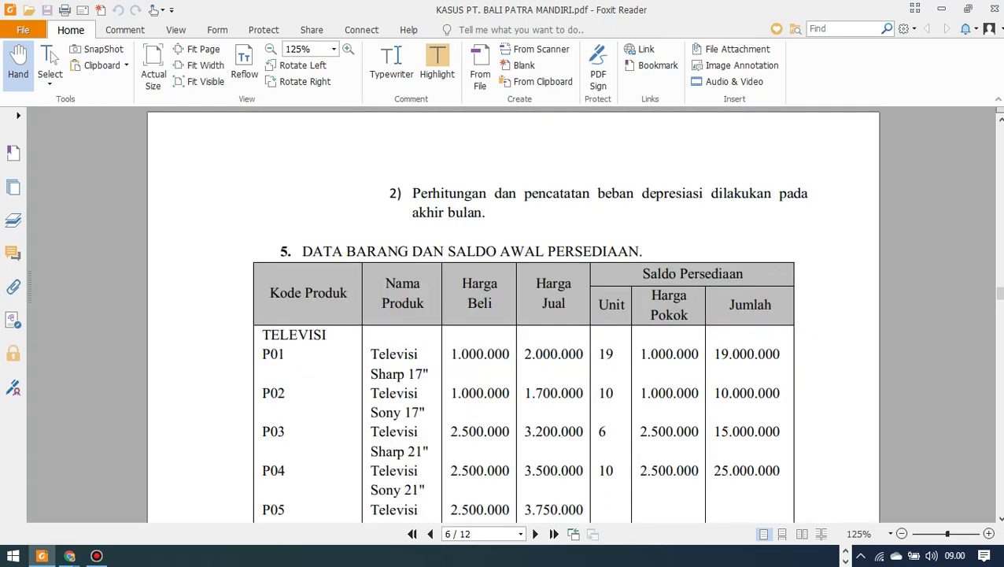
{"action": "key", "text": "Page_Up"}
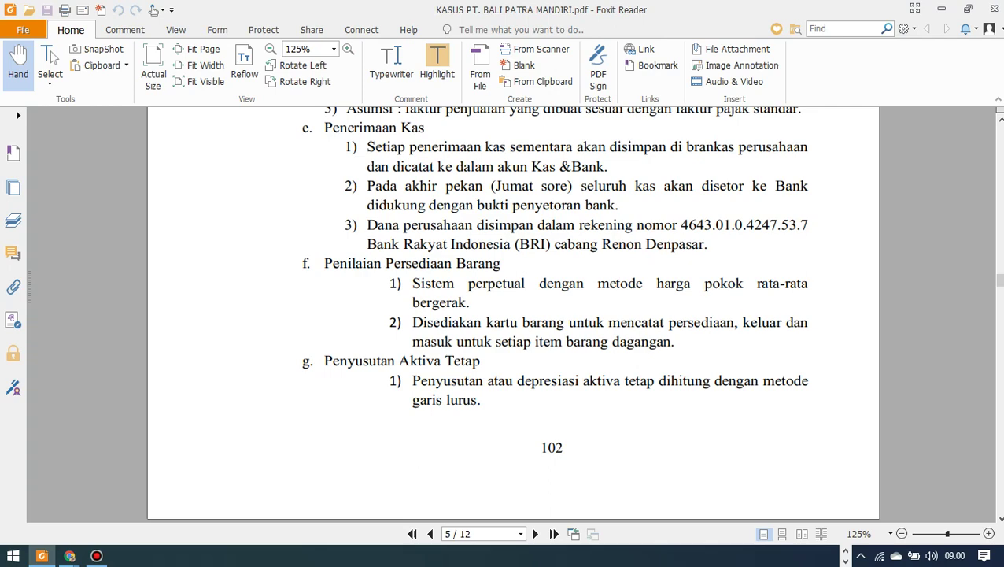
{"action": "key", "text": "Page_Down"}
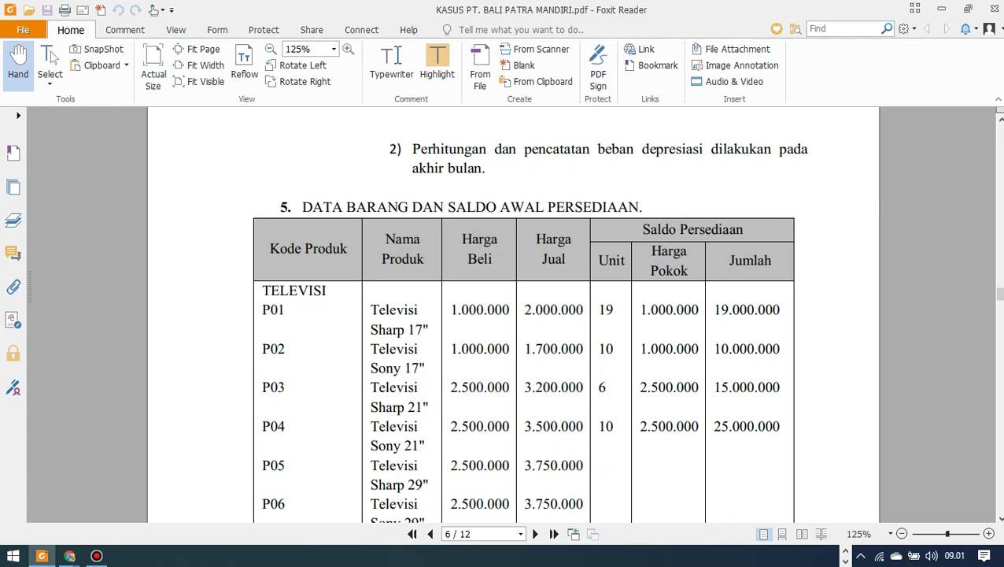
{"action": "scroll", "coordinate": [524, 315], "scroll_direction": "down", "scroll_amount": 2}
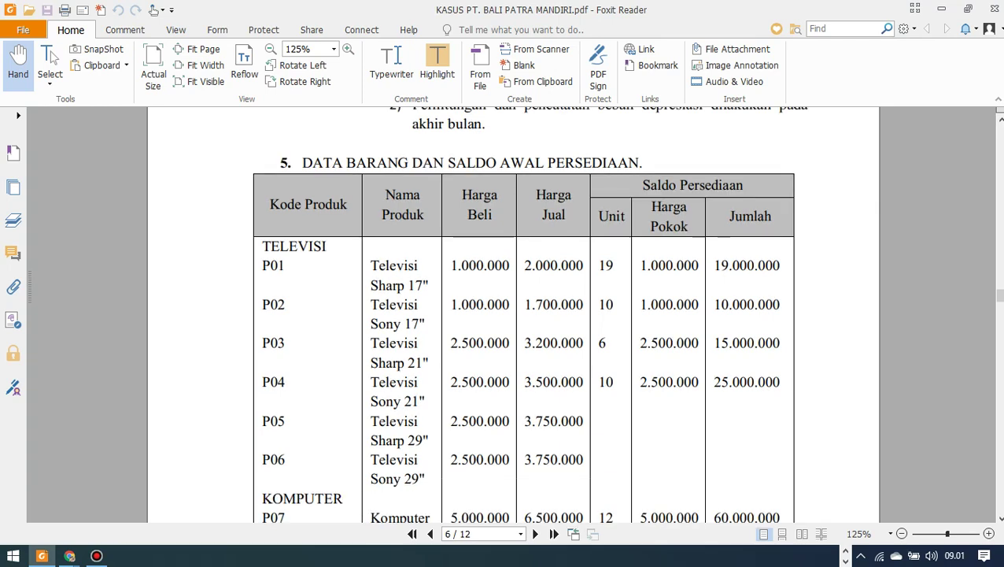
{"action": "scroll", "coordinate": [524, 315], "scroll_direction": "up", "scroll_amount": 2}
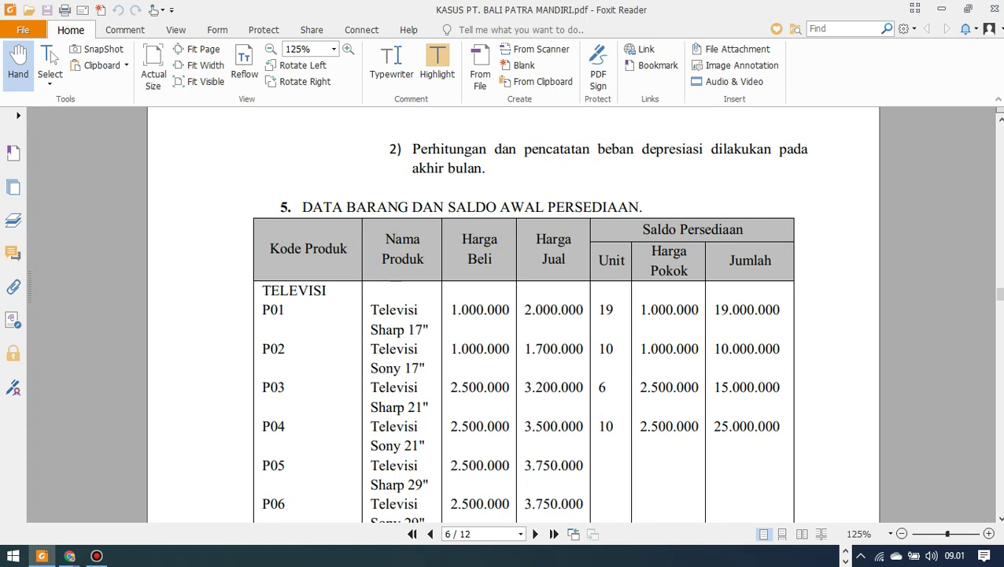
{"action": "scroll", "coordinate": [523, 314], "scroll_direction": "down", "scroll_amount": 1}
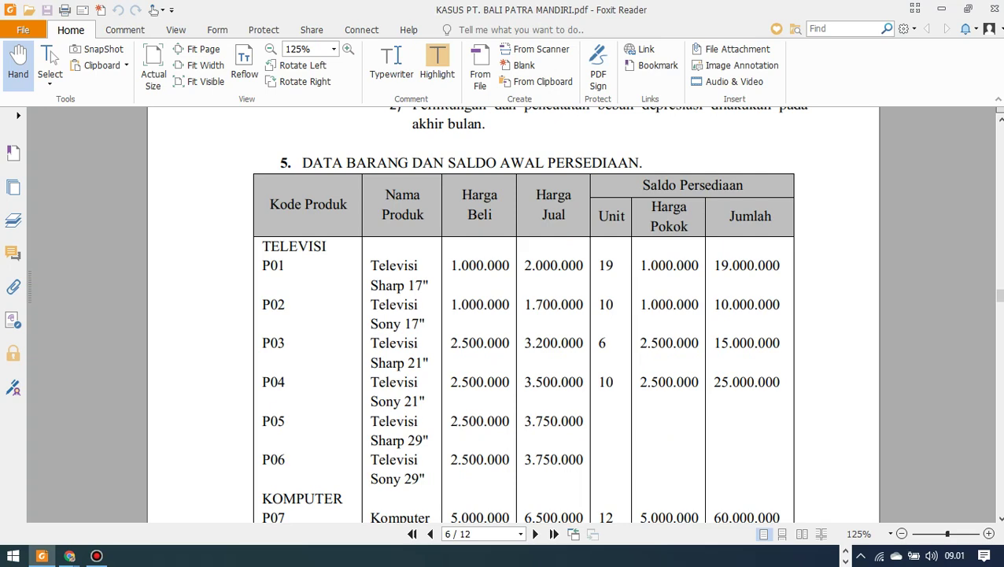
{"action": "scroll", "coordinate": [523, 315], "scroll_direction": "down", "scroll_amount": 6}
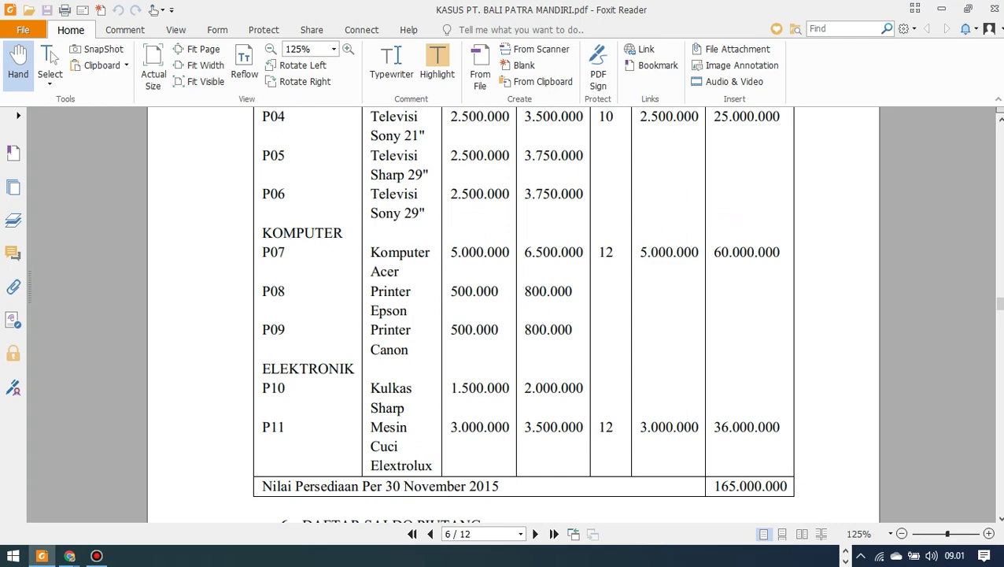
{"action": "scroll", "coordinate": [524, 315], "scroll_direction": "up", "scroll_amount": 5}
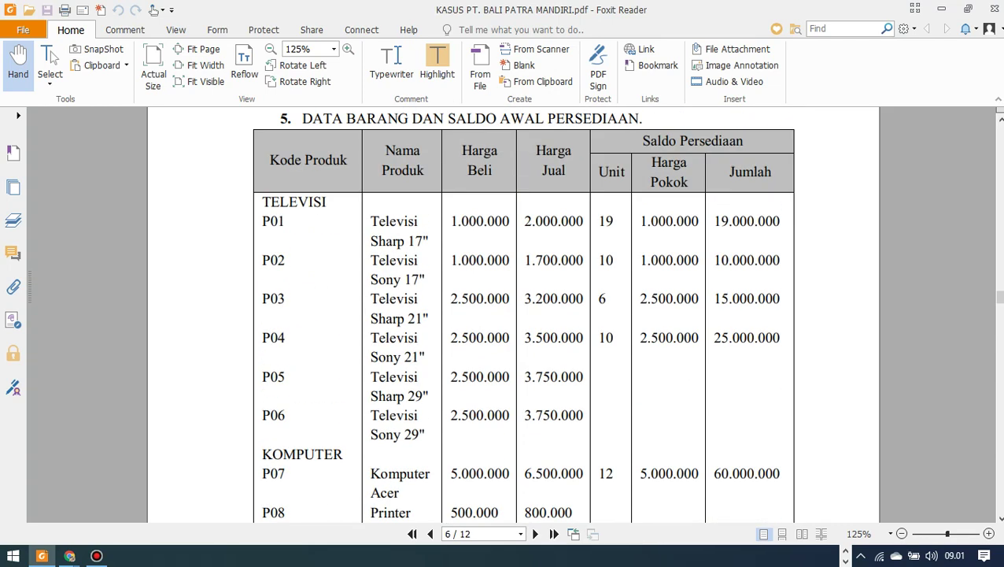
{"action": "scroll", "coordinate": [524, 315], "scroll_direction": "up", "scroll_amount": 1}
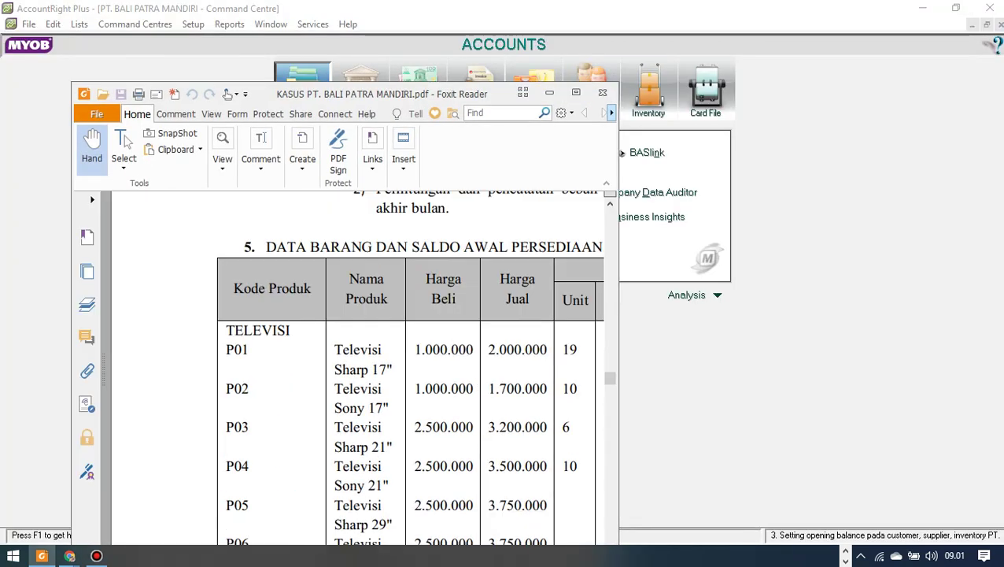
Place MYOB on the right beside the PDF and set the PDF zoom to 100%.
{"action": "left_click_drag", "start_coordinate": [409, 100], "coordinate": [327, 20]}
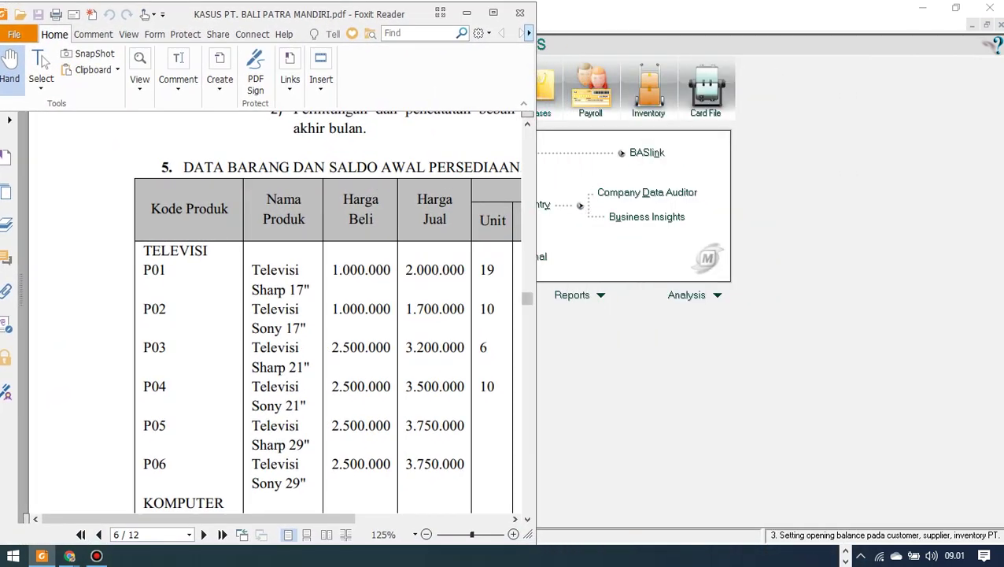
{"action": "left_click", "coordinate": [956, 8]}
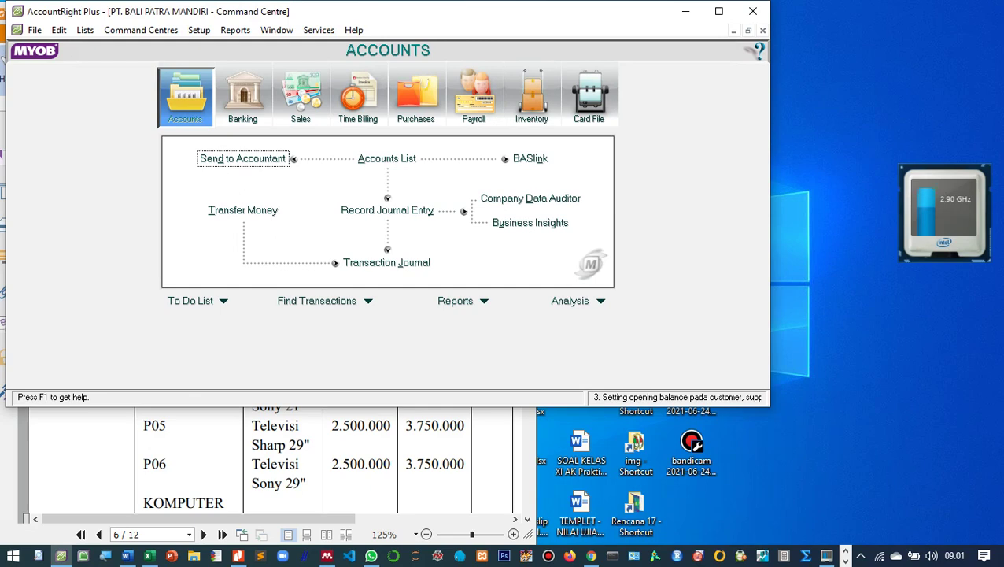
{"action": "left_click_drag", "start_coordinate": [564, 12], "coordinate": [805, 15]}
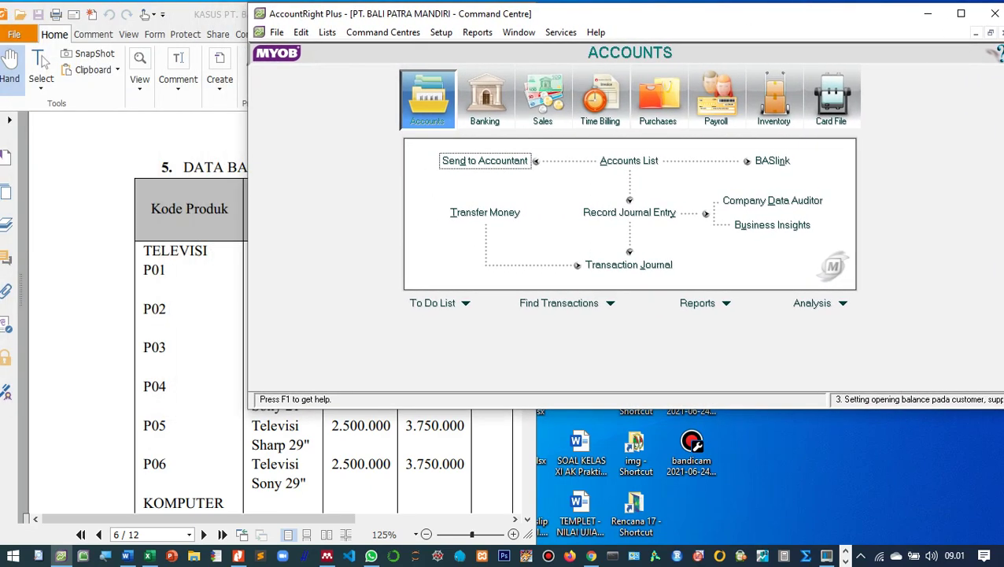
{"action": "left_click_drag", "start_coordinate": [511, 13], "coordinate": [822, 13]}
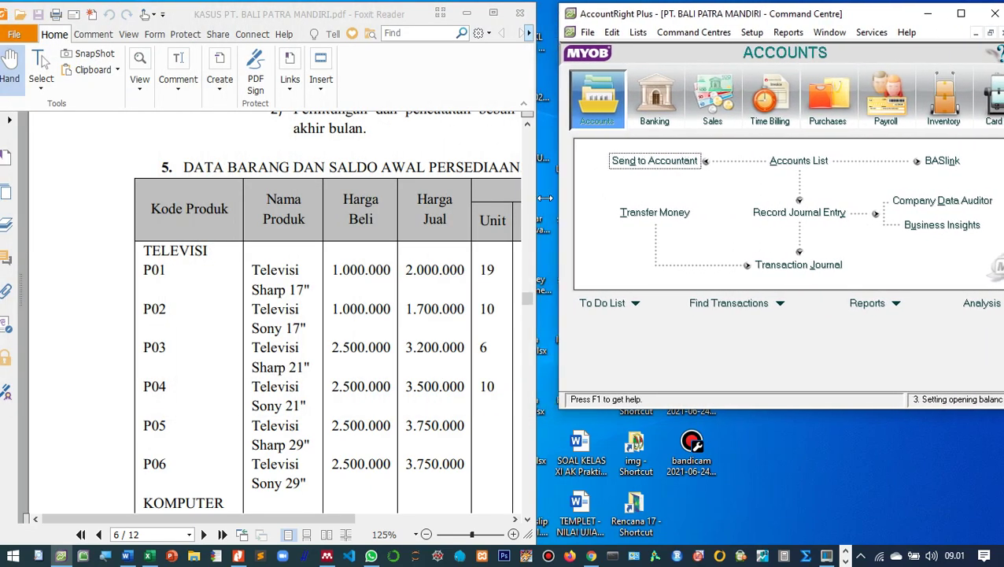
{"action": "left_click_drag", "start_coordinate": [545, 198], "coordinate": [534, 198]}
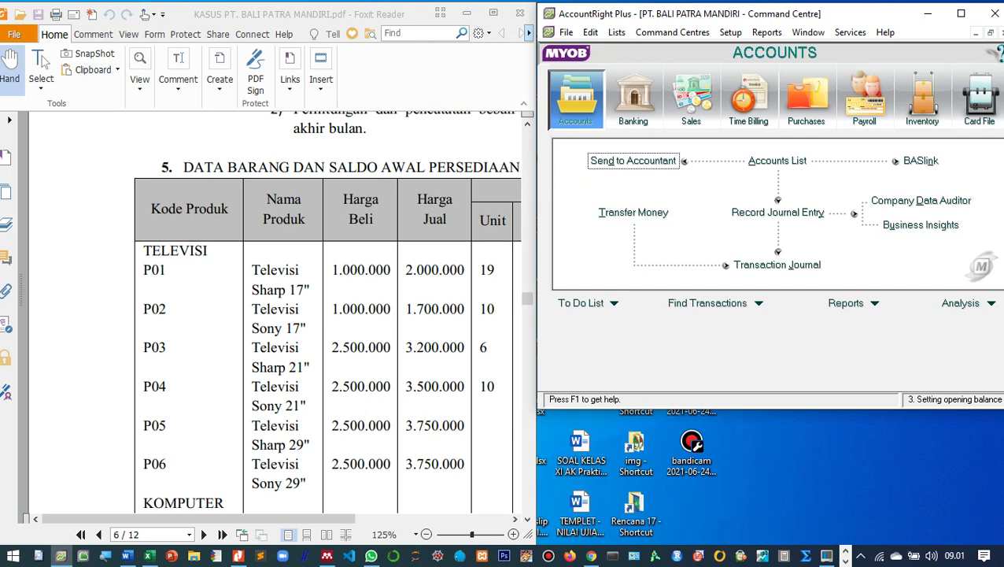
{"action": "left_click_drag", "start_coordinate": [653, 408], "coordinate": [642, 529]}
{"action": "key", "text": "ctrl+1"}
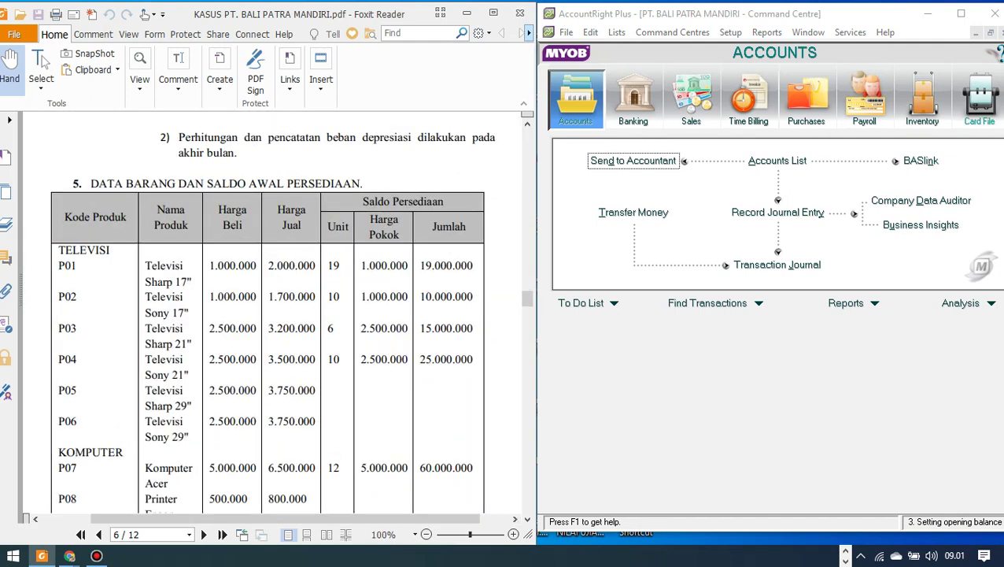
{"action": "key", "text": "alt+Tab"}
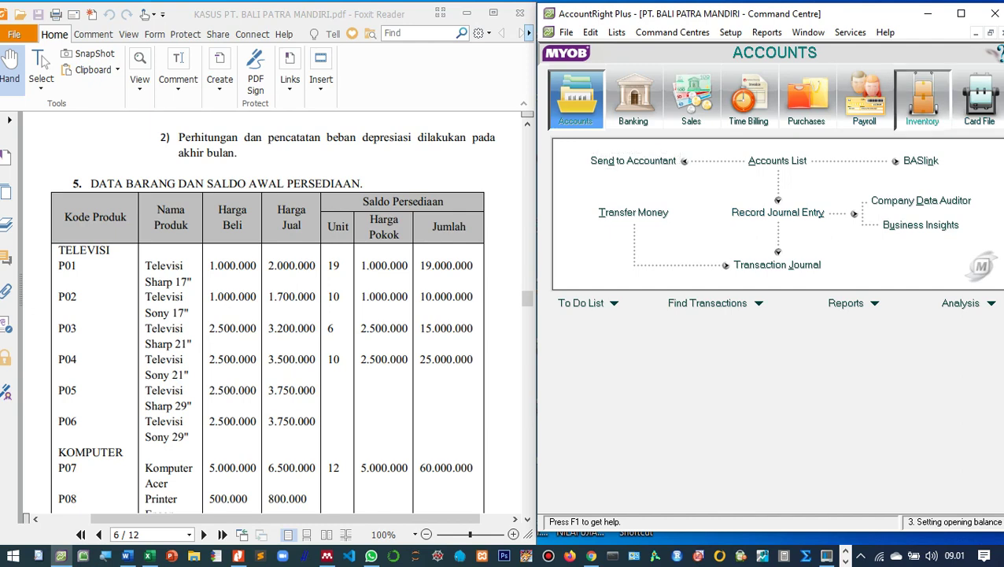
Open the empty Items List from Inventory and start a new item record.
{"action": "left_click", "coordinate": [922, 99]}
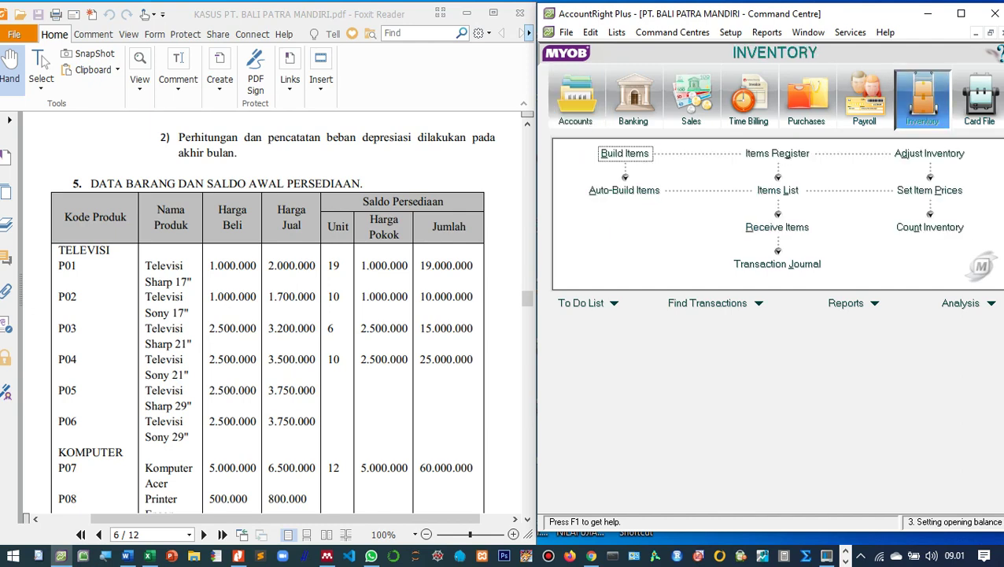
{"action": "left_click", "coordinate": [778, 190]}
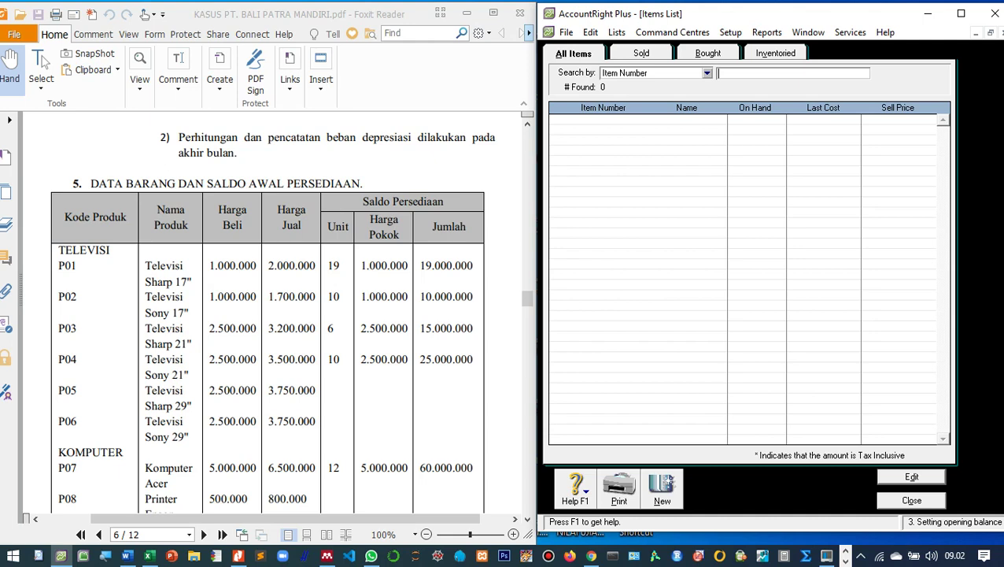
{"action": "key", "text": "alt+n"}
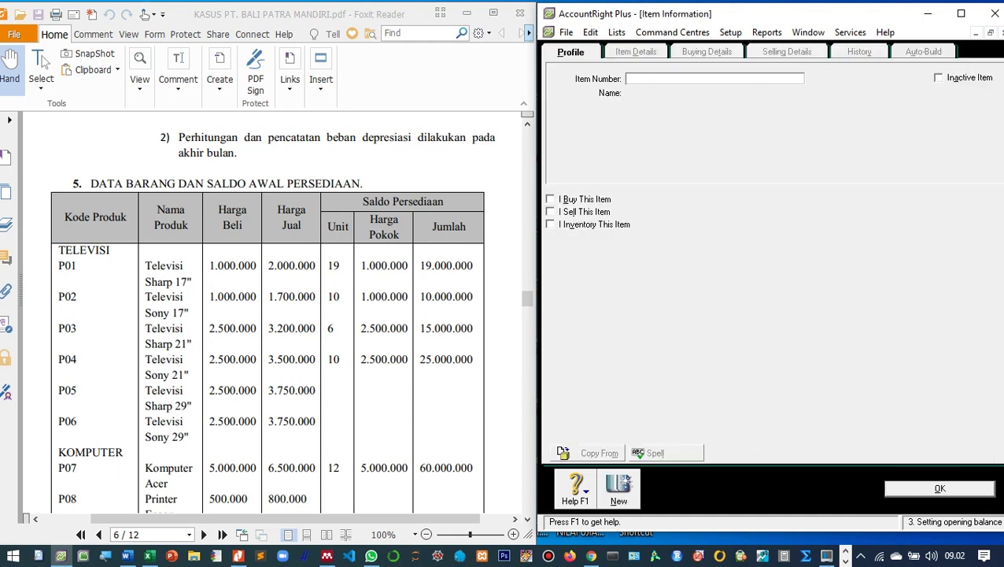
Enter item P01 'Televisi Sharp 17"', ticking I Buy, I Sell and I Inventory This Item.
{"action": "type", "text": "P01"}
{"action": "key", "text": "Tab"}
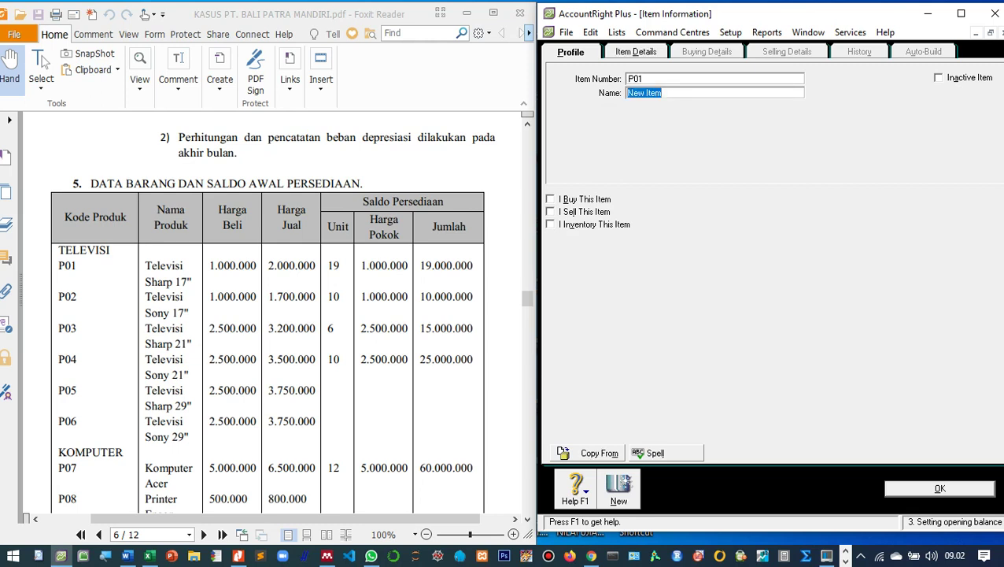
{"action": "type", "text": "Televisi Sharp 17\""}
{"action": "key", "text": "Tab"}
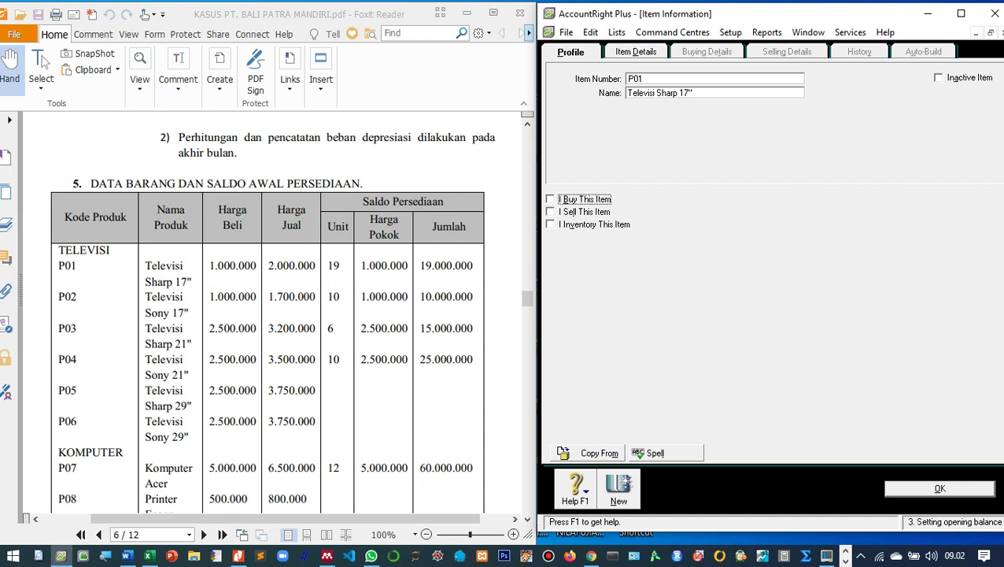
{"action": "key", "text": "space"}
{"action": "key", "text": "Tab"}
{"action": "key", "text": "space"}
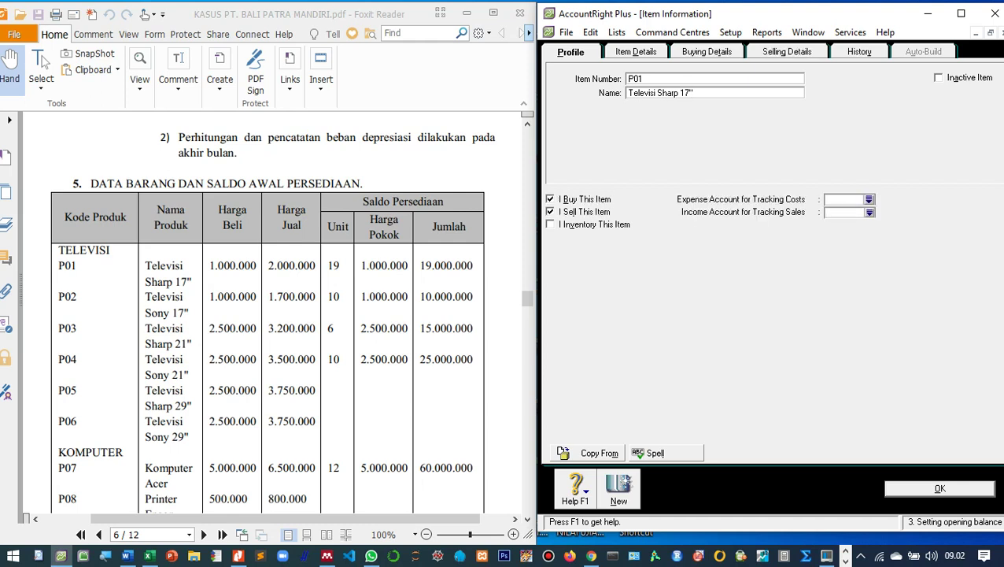
{"action": "key", "text": "Tab"}
{"action": "key", "text": "space"}
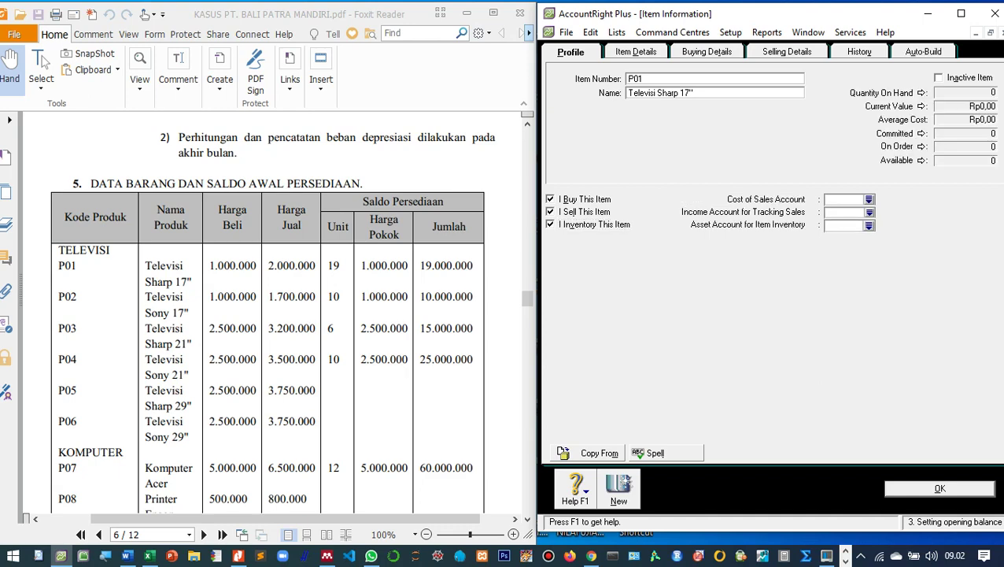
Link P01 to accounts 5-1000 Harga Pokok Penjualan, 4-1000 Penjualan and 1-1300 Persediaan Barang Dagang.
{"action": "type", "text": "5"}
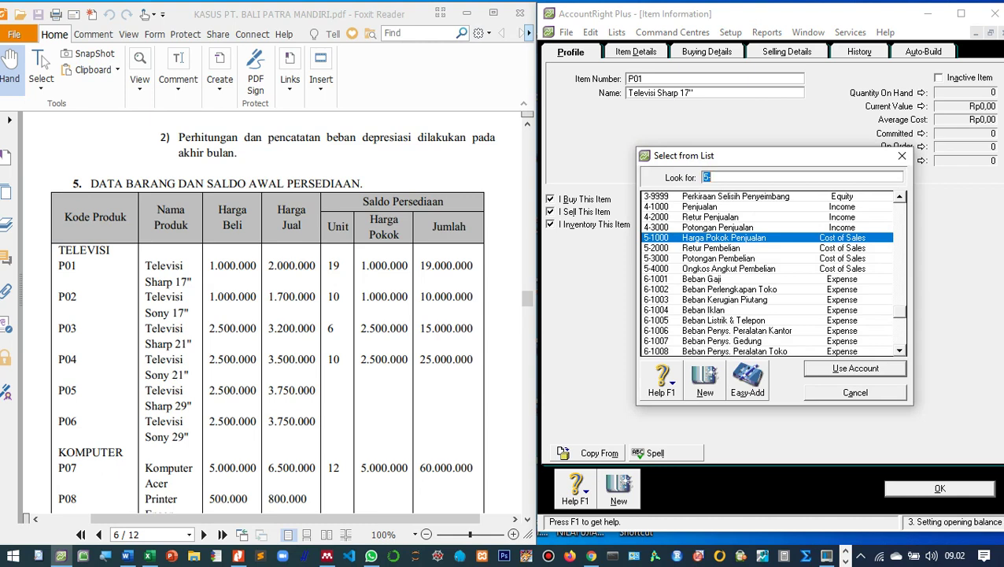
{"action": "key", "text": "Escape"}
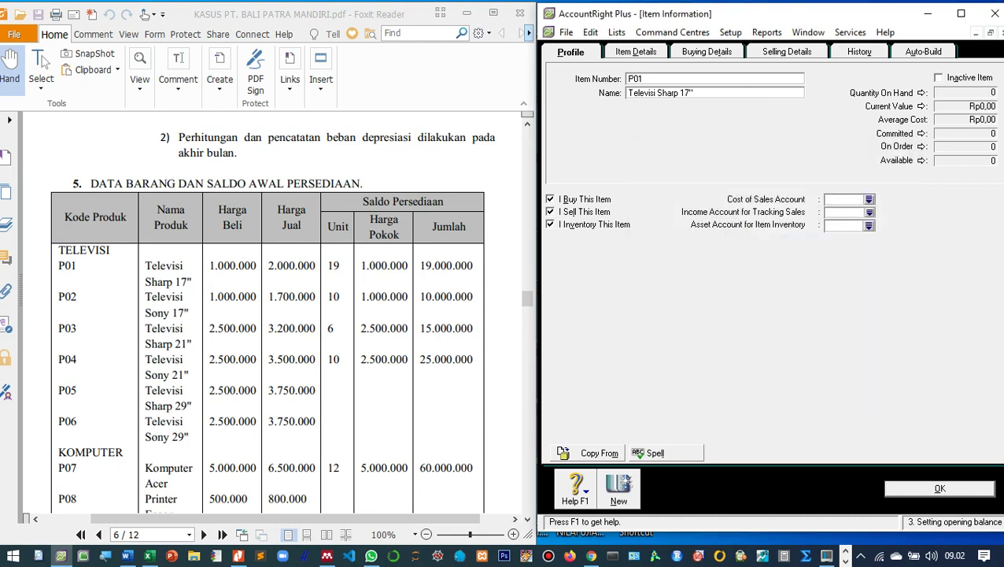
{"action": "type", "text": "5"}
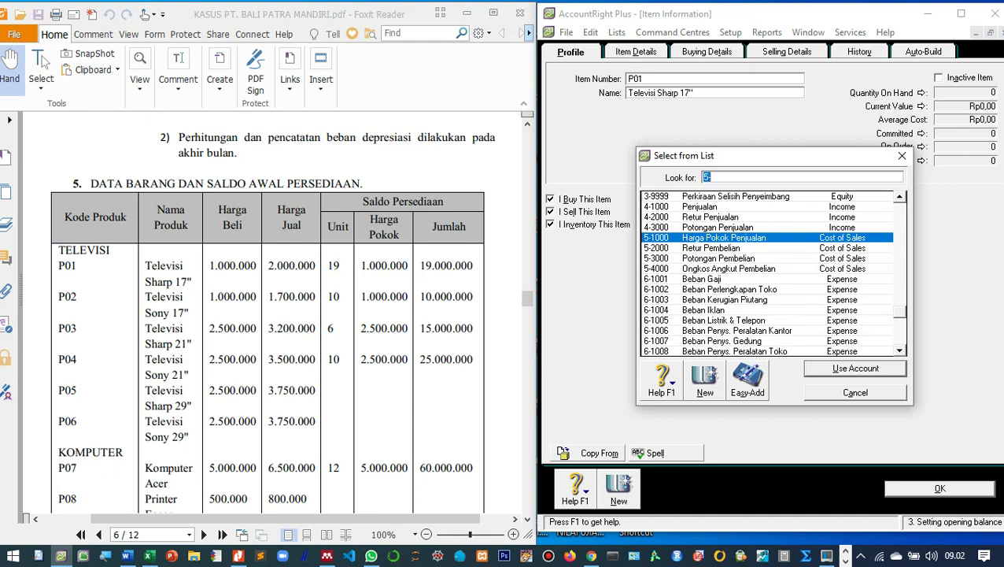
{"action": "type", "text": "5-1000"}
{"action": "key", "text": "Return"}
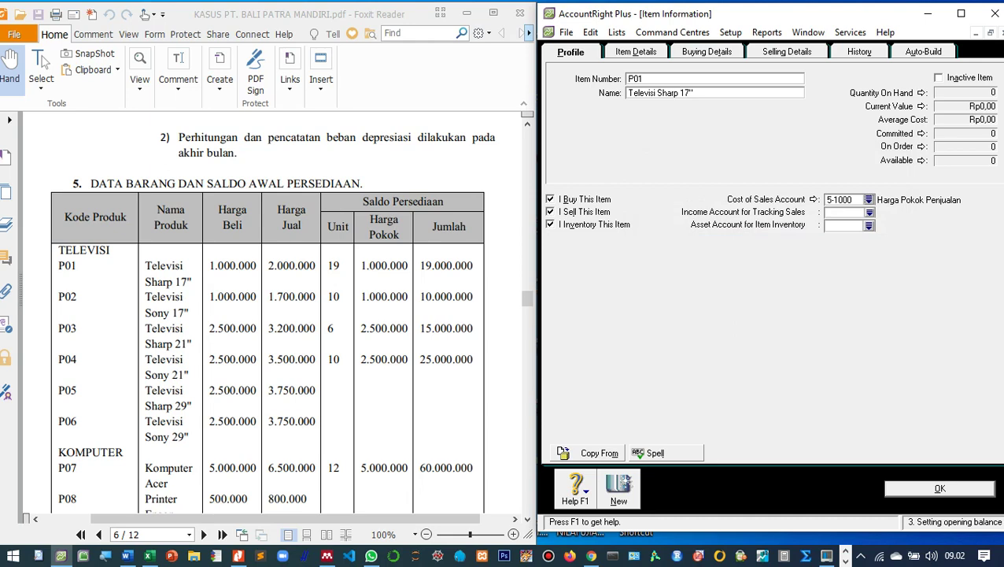
{"action": "left_click", "coordinate": [868, 211]}
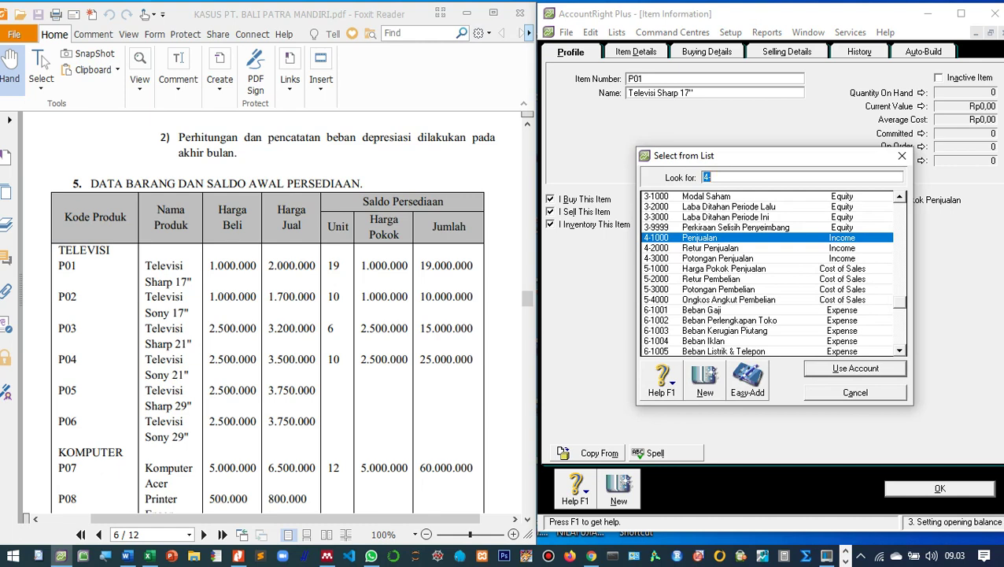
{"action": "key", "text": "Return"}
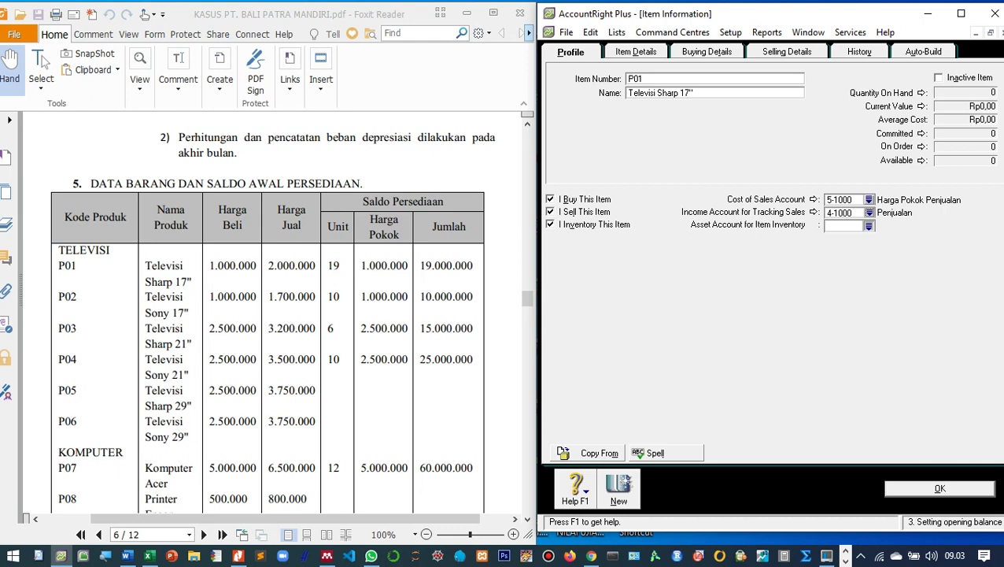
{"action": "left_click", "coordinate": [869, 225]}
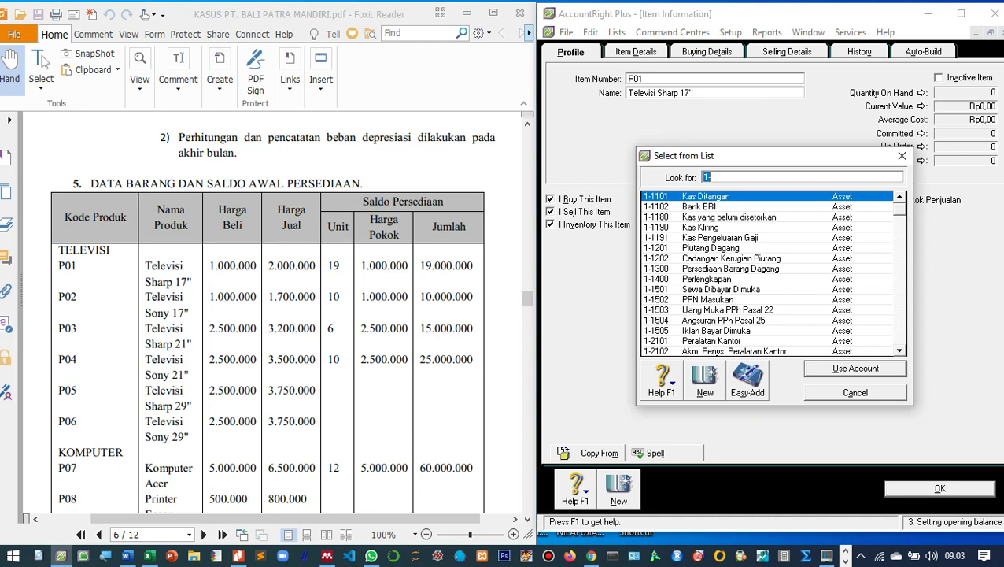
{"action": "type", "text": "1-1300"}
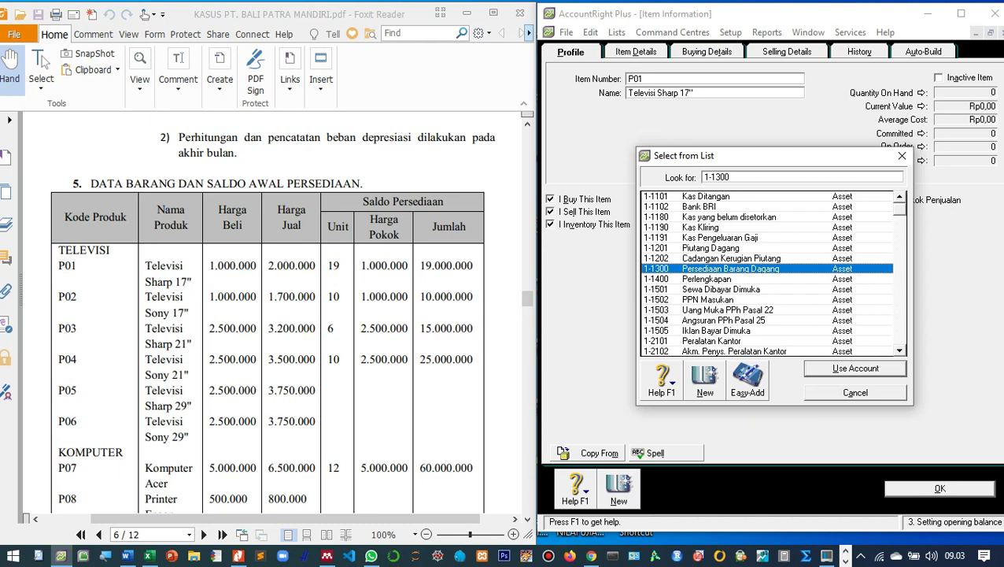
{"action": "key", "text": "Return"}
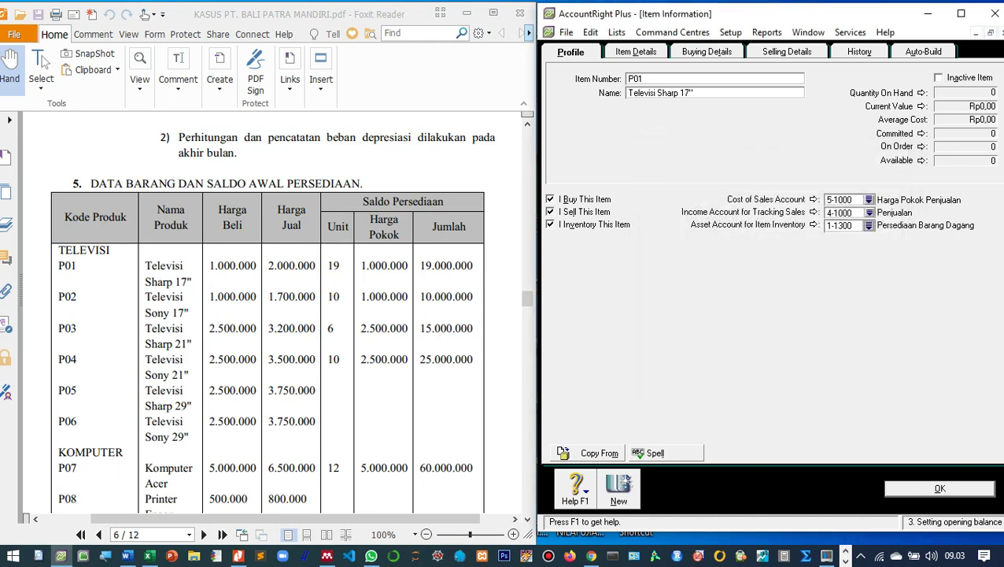
{"action": "key", "text": "alt+b"}
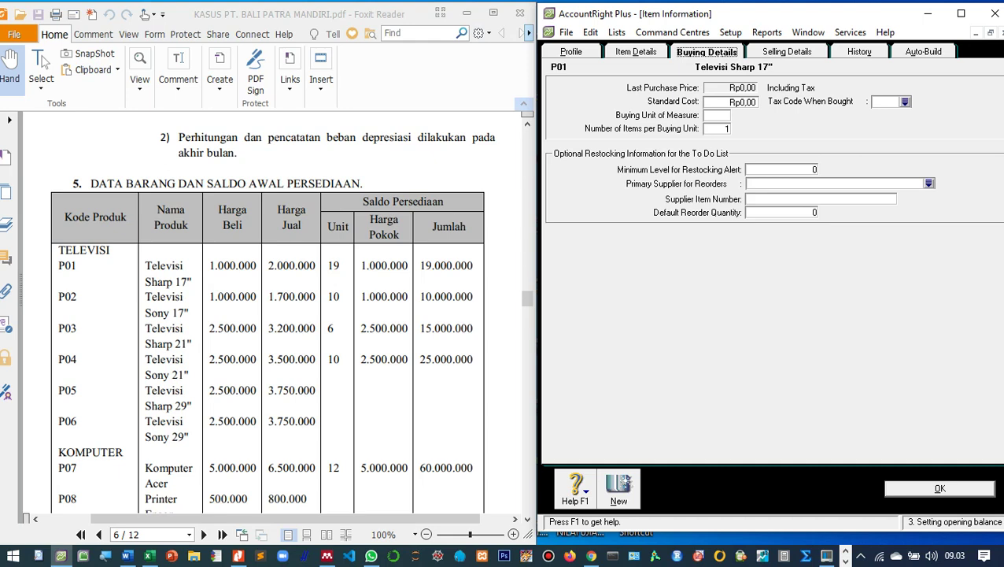
Give P01 tax code PPN when bought and when sold, with 'Unit' as the selling unit.
{"action": "left_click", "coordinate": [905, 101]}
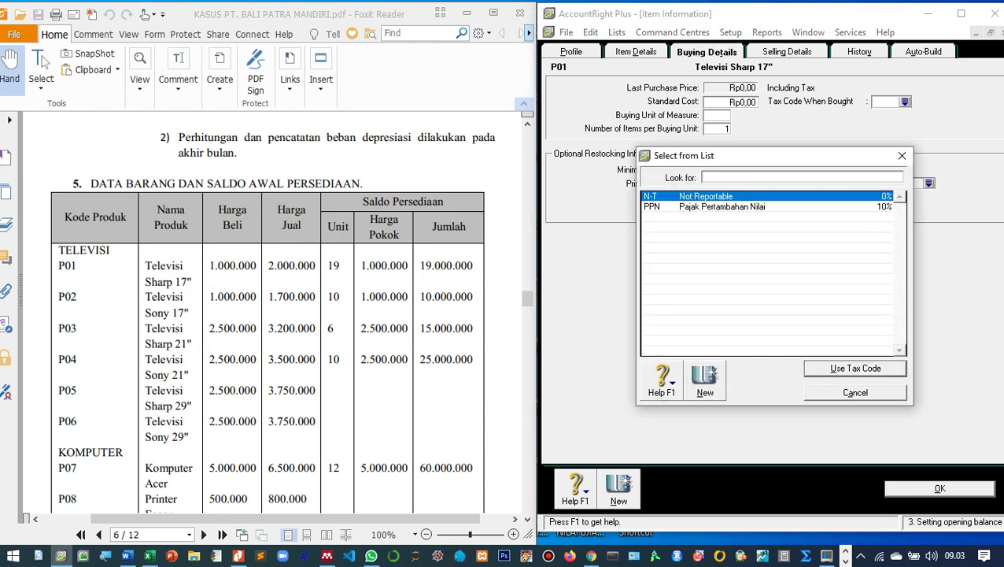
{"action": "type", "text": "PPN"}
{"action": "key", "text": "Return"}
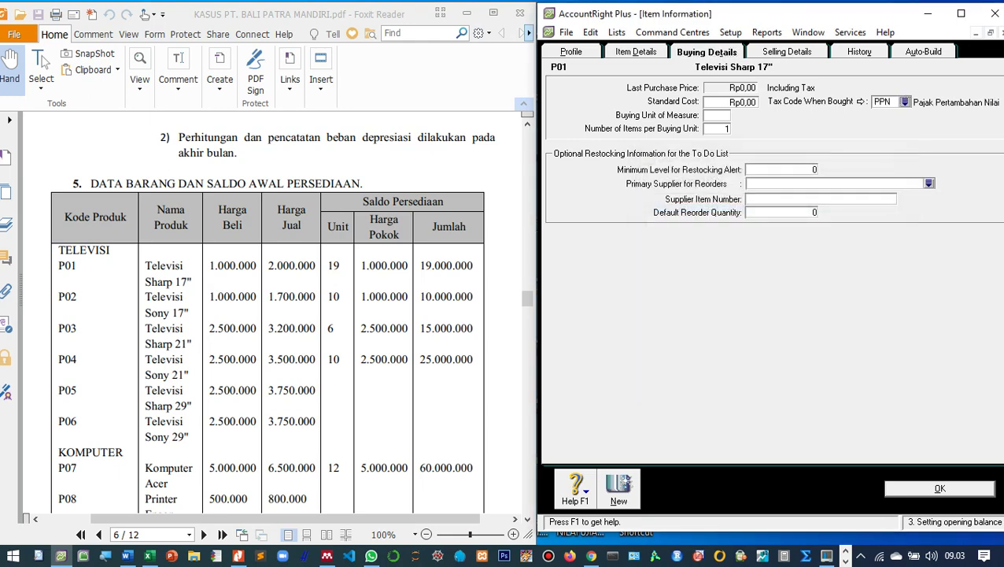
{"action": "key", "text": "ctrl+Tab"}
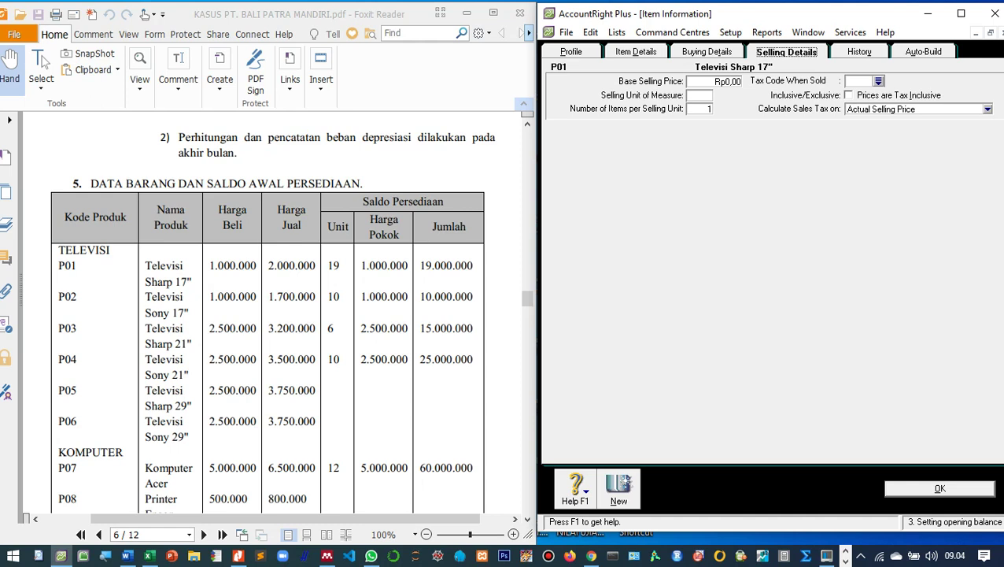
{"action": "left_click", "coordinate": [878, 81]}
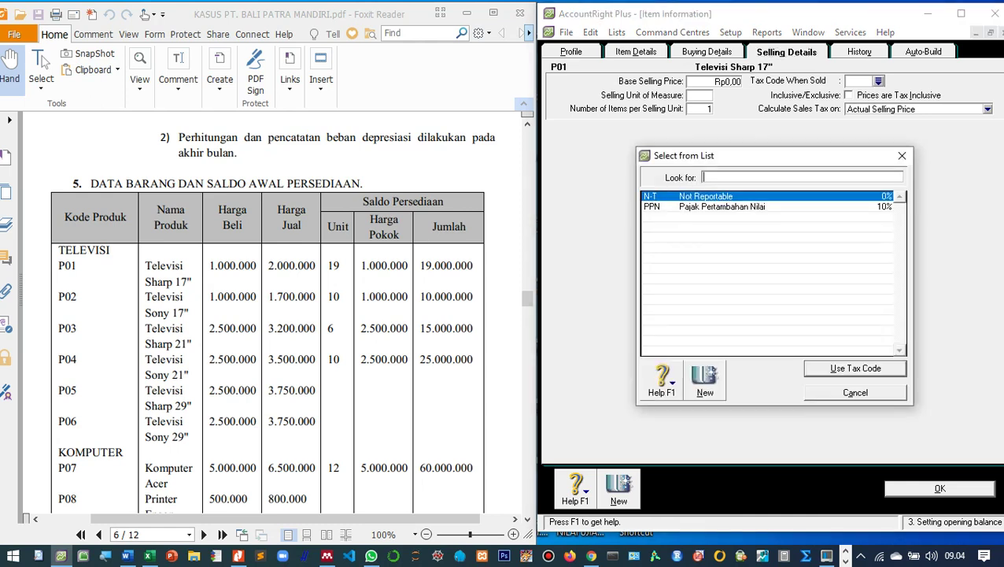
{"action": "type", "text": "PPN"}
{"action": "key", "text": "Return"}
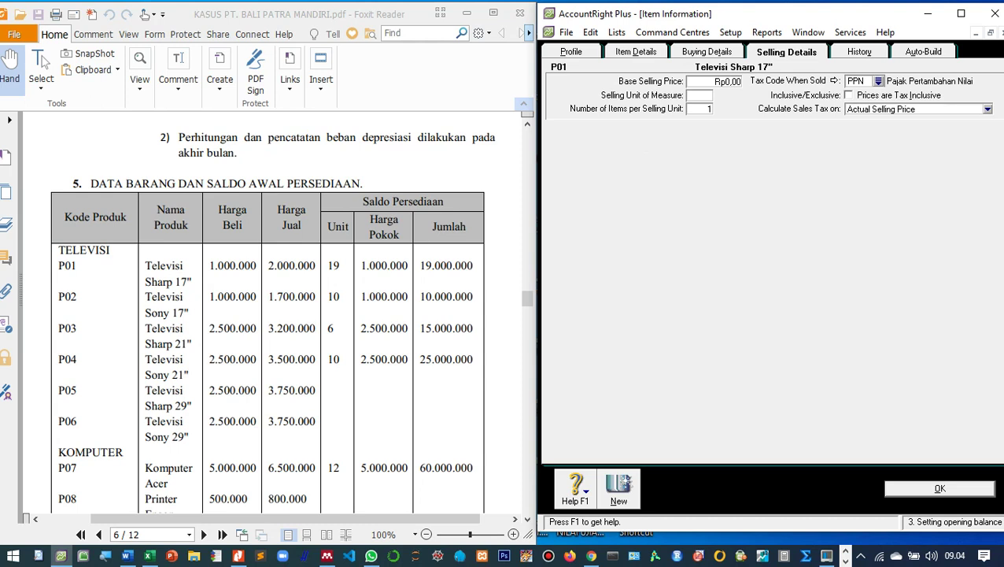
{"action": "type", "text": "Unit"}
{"action": "key", "text": "ctrl+shift+Tab"}
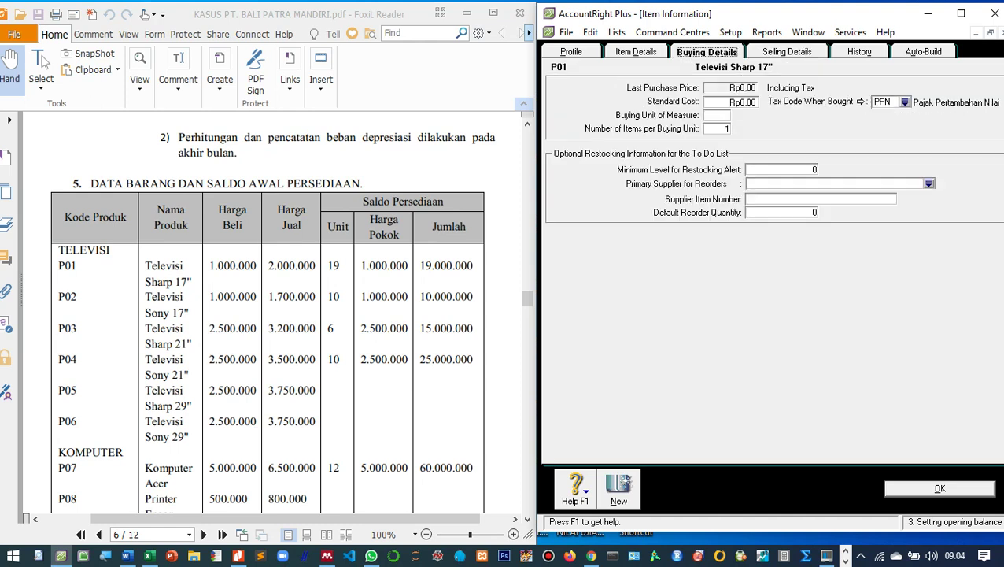
Give P01 buying unit 'Unit' and a standard cost of Rp1.000.000,00.
{"action": "key", "text": "Tab"}
{"action": "type", "text": "Unit"}
{"action": "key", "text": "shift+Tab"}
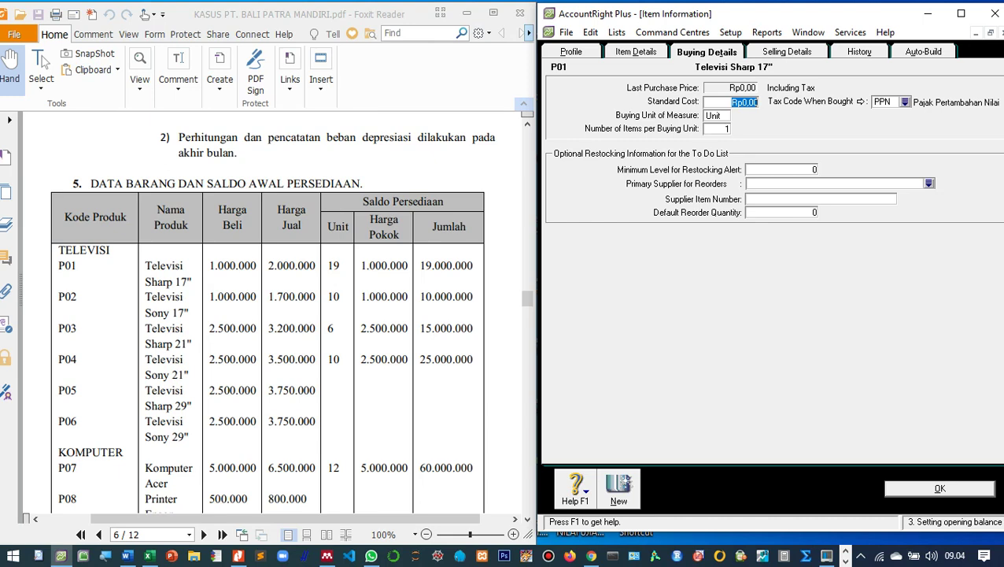
{"action": "type", "text": "1000000"}
{"action": "key", "text": "Tab"}
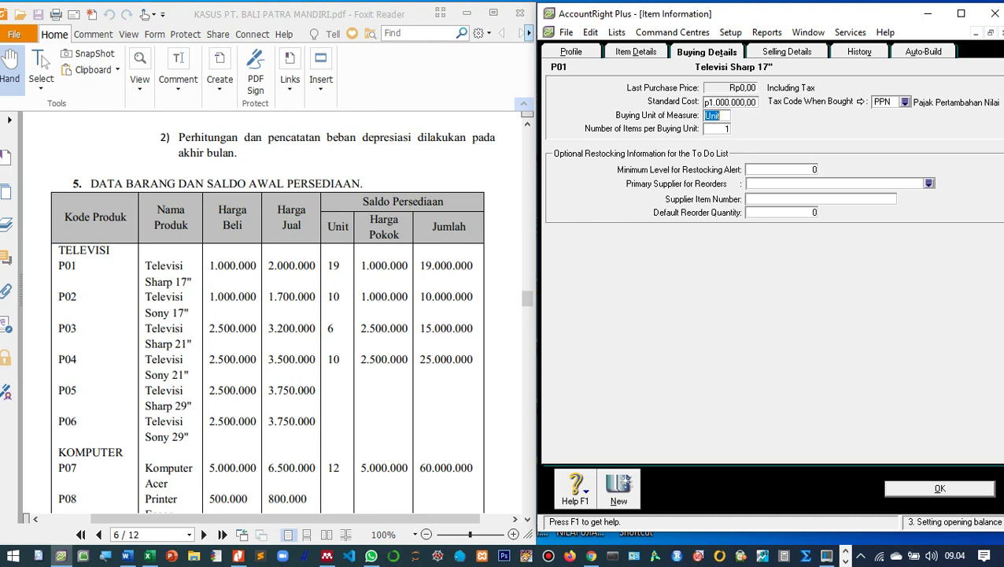
Set P01's base selling price to Rp2.000.000,00 and save the item.
{"action": "key", "text": "ctrl+Tab"}
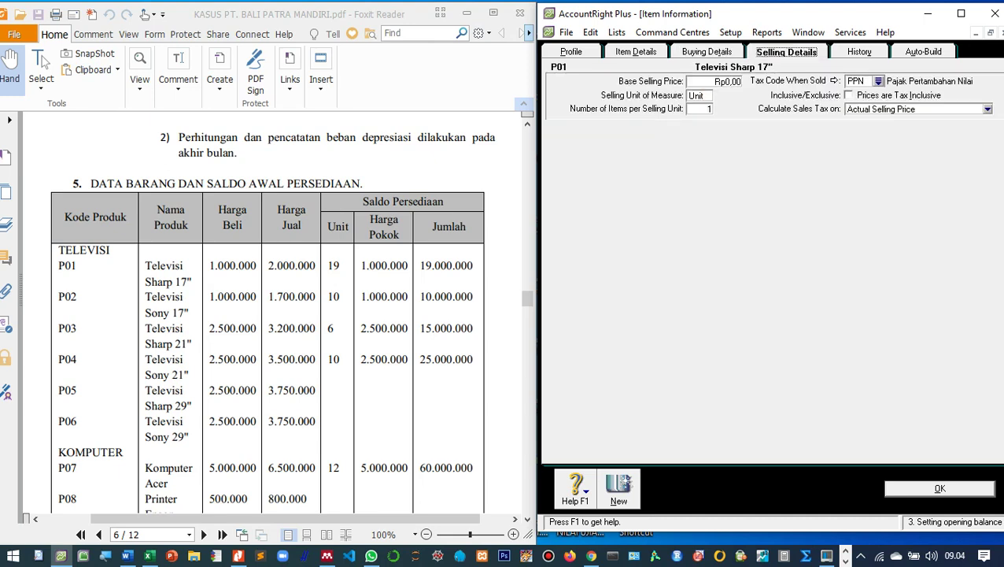
{"action": "key", "text": "Tab"}
{"action": "type", "text": "2000000"}
{"action": "key", "text": "Tab"}
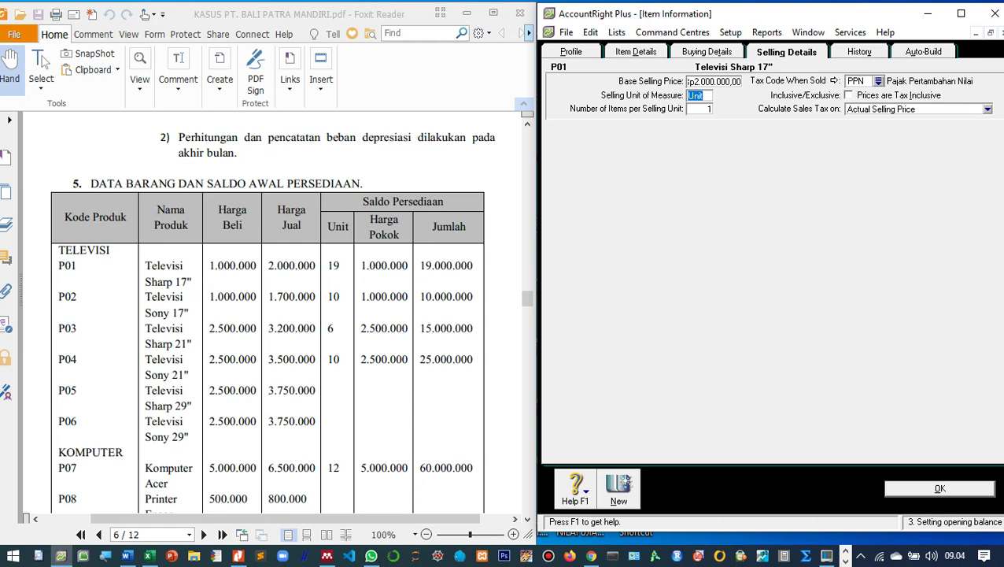
{"action": "key", "text": "Return"}
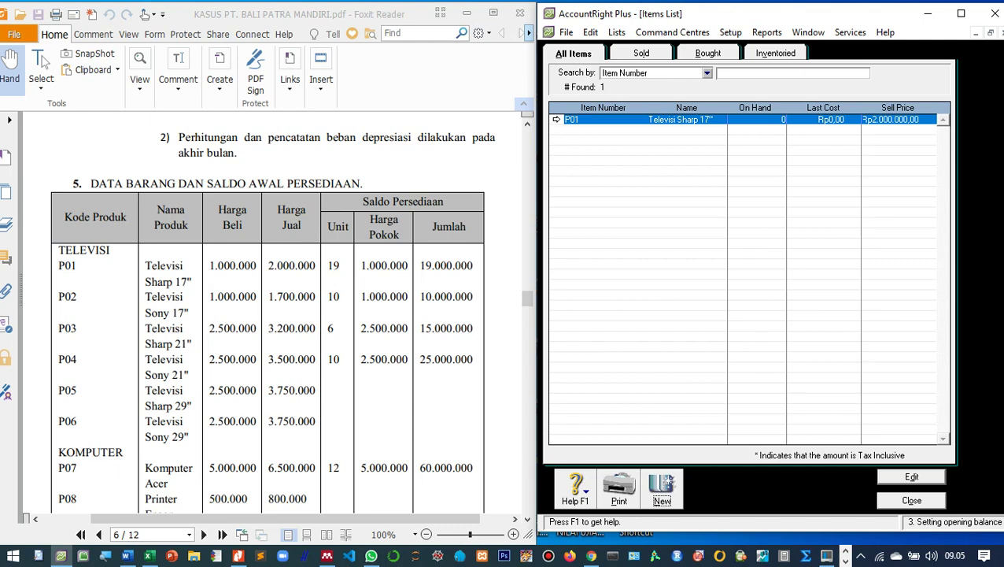
Create item P02 'Televisi Sony 17"' as bought, sold and inventoried, and save it.
{"action": "key", "text": "alt+n"}
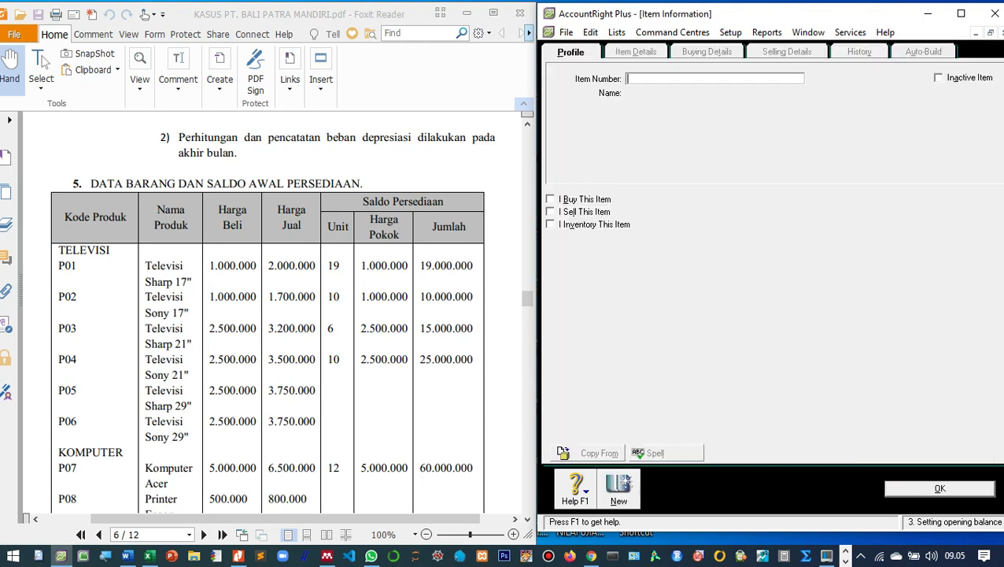
{"action": "type", "text": "P02"}
{"action": "key", "text": "Tab"}
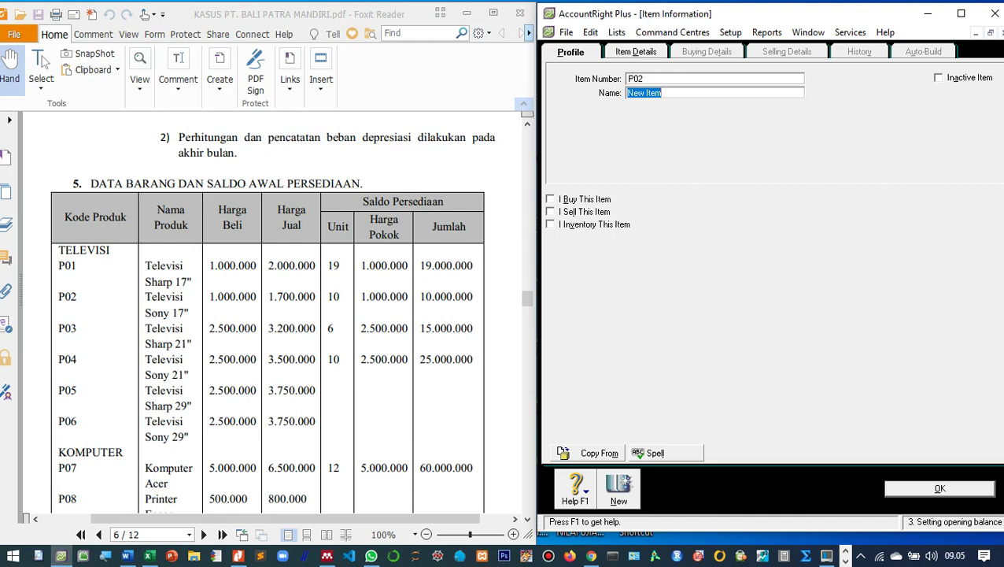
{"action": "type", "text": "Televisi Sony 17\""}
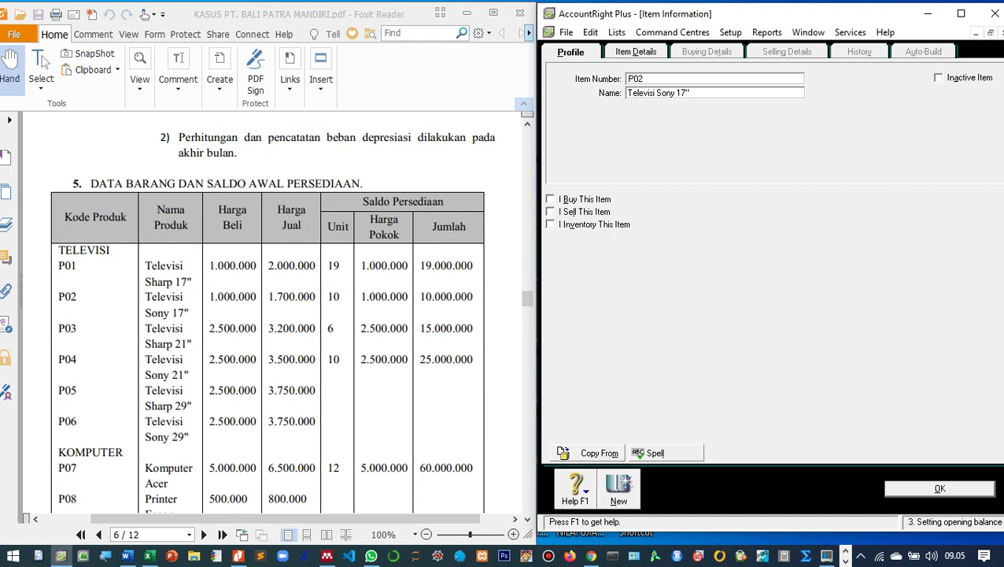
{"action": "key", "text": "Tab"}
{"action": "key", "text": "space"}
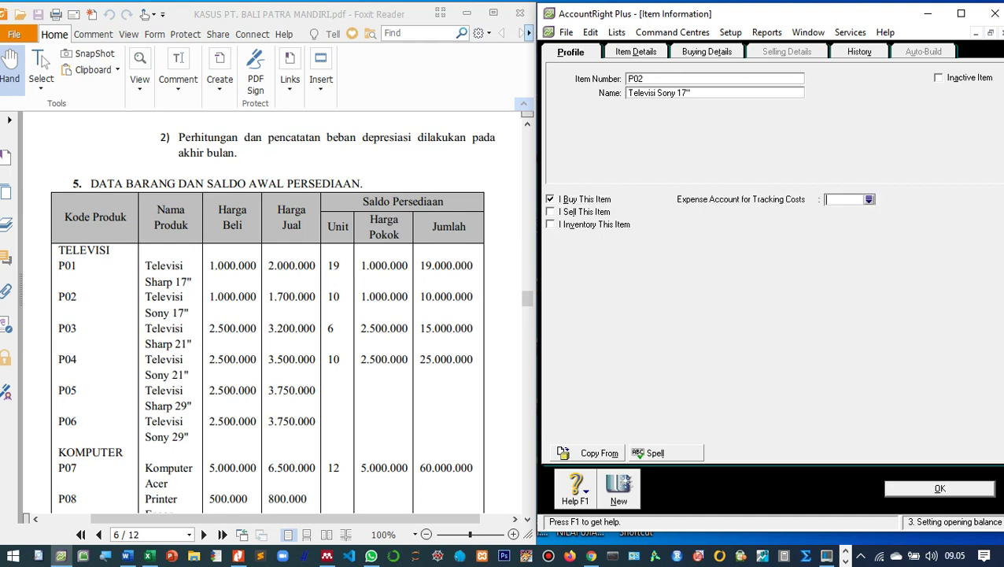
{"action": "key", "text": "Tab"}
{"action": "key", "text": "space"}
{"action": "key", "text": "Tab"}
{"action": "key", "text": "space"}
{"action": "key", "text": "Tab"}
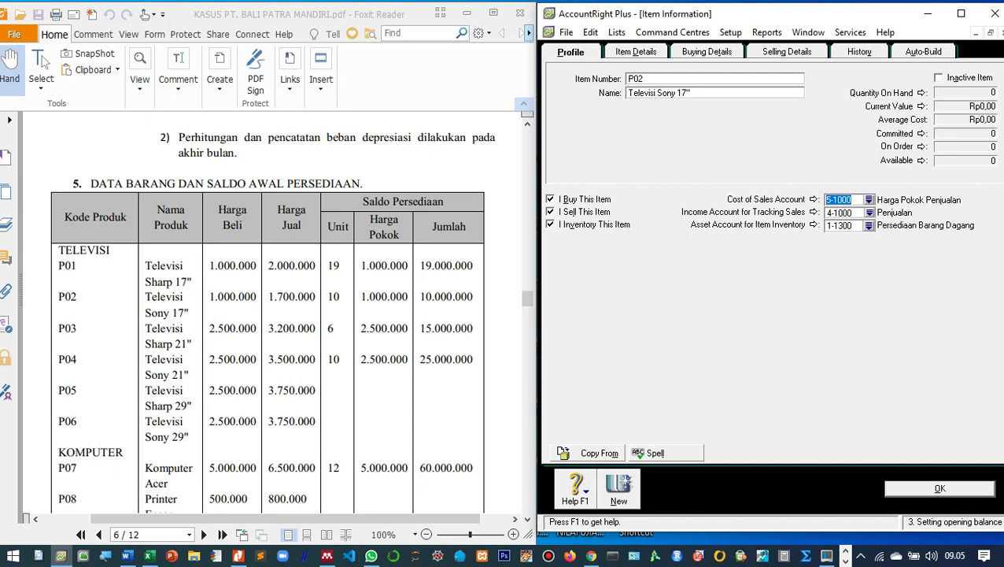
{"action": "key", "text": "Return"}
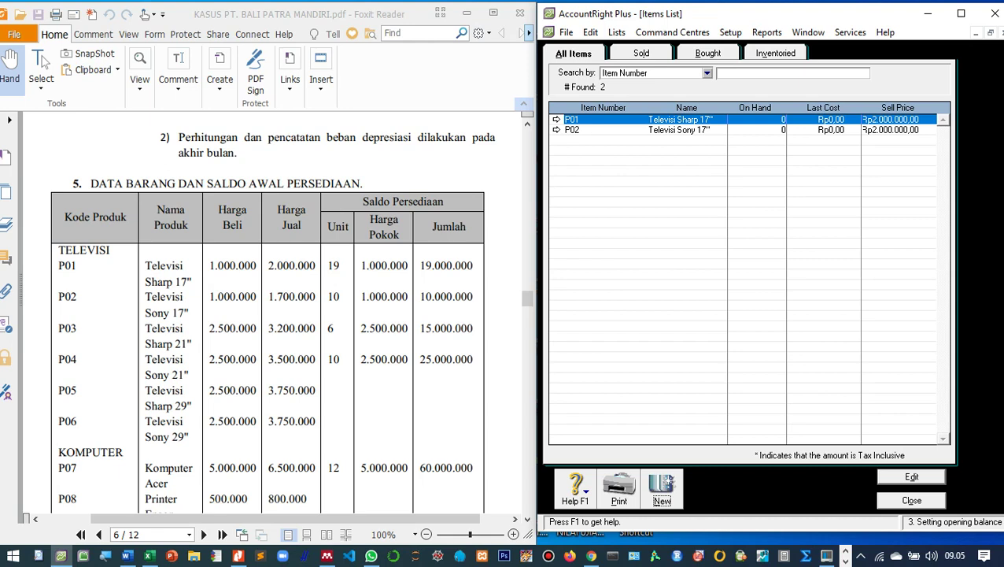
Open item P02 to review its buying details, then close it.
{"action": "key", "text": "Down"}
{"action": "key", "text": "Return"}
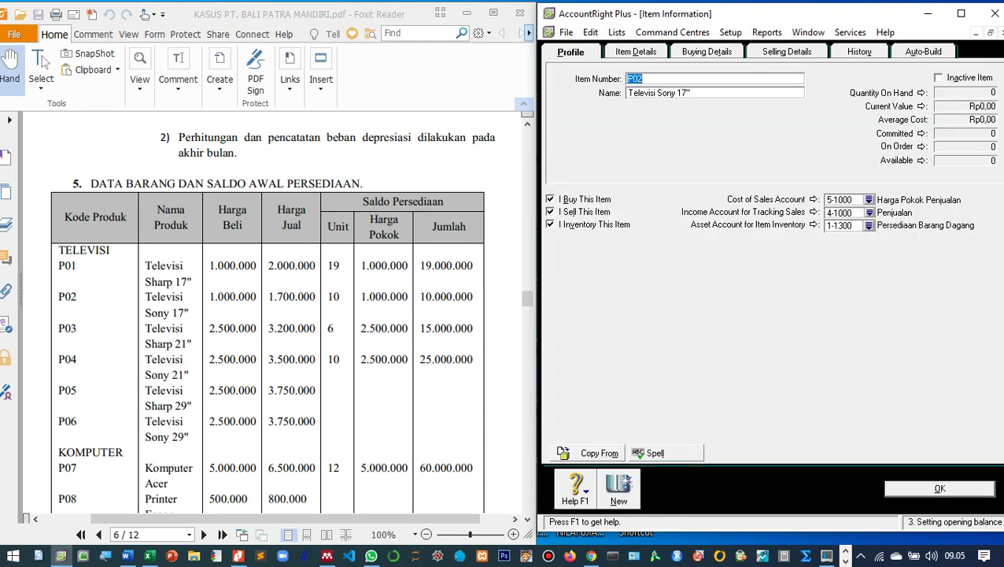
{"action": "key", "text": "alt+b"}
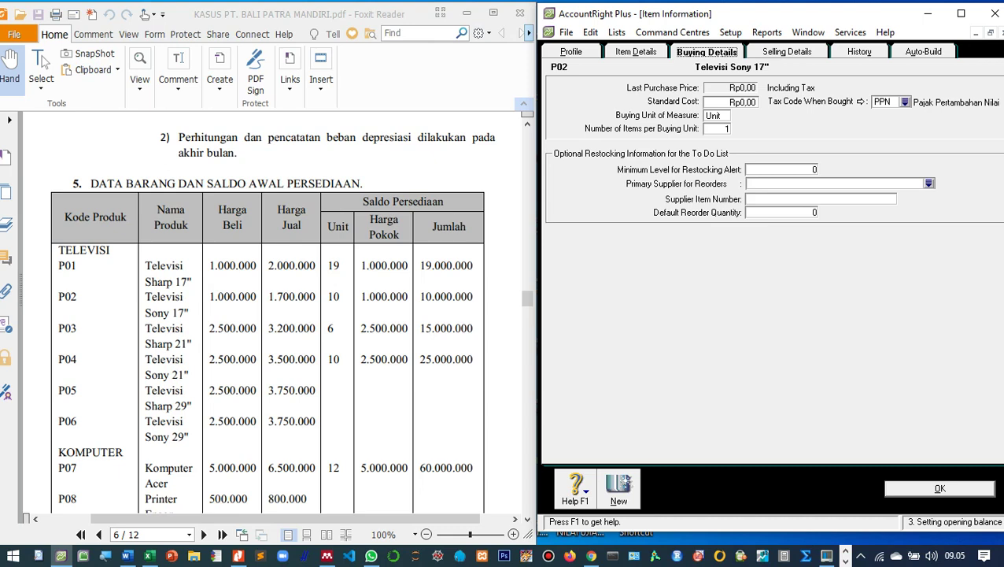
{"action": "key", "text": "Return"}
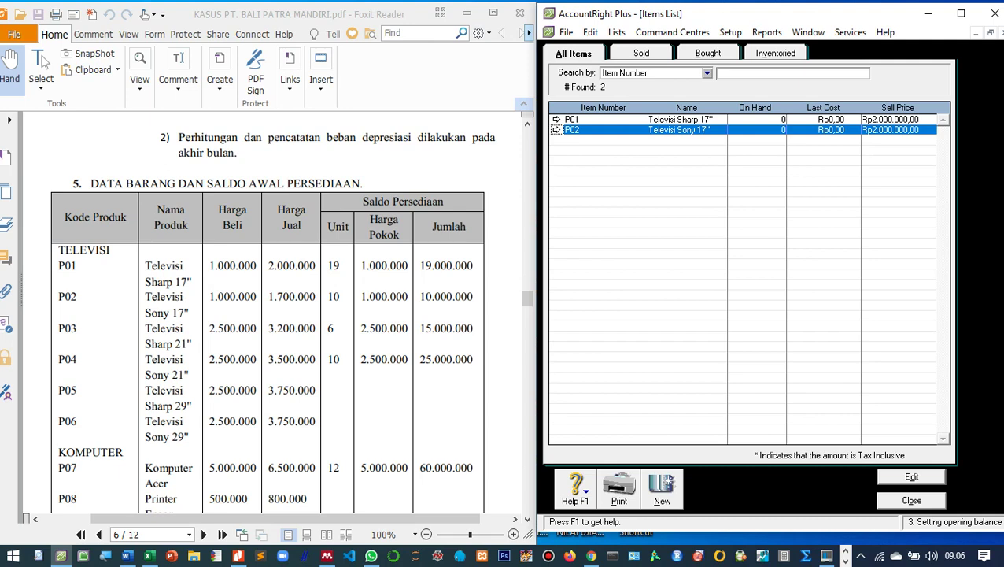
Reopen P02, set standard cost Rp1.000.000,00 and base selling price Rp1.700.000,00, and save.
{"action": "key", "text": "Return"}
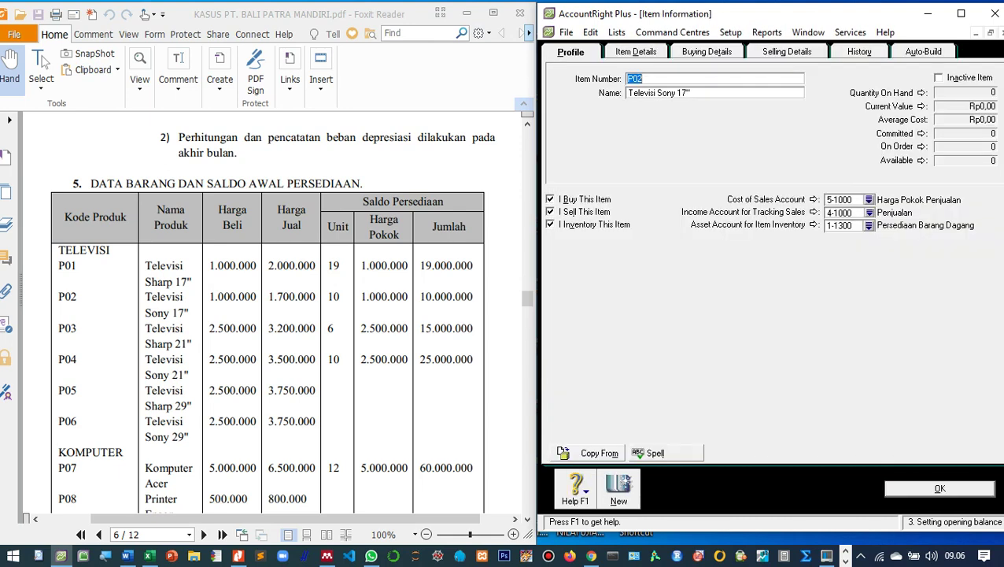
{"action": "key", "text": "alt+b"}
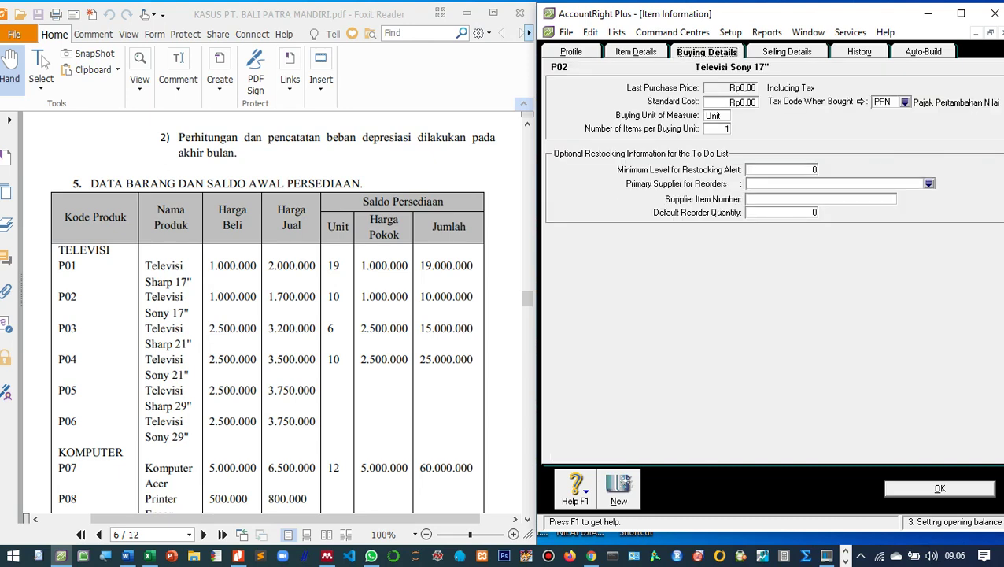
{"action": "key", "text": "Tab"}
{"action": "type", "text": "1.000."}
{"action": "type", "text": "000"}
{"action": "key", "text": "Tab"}
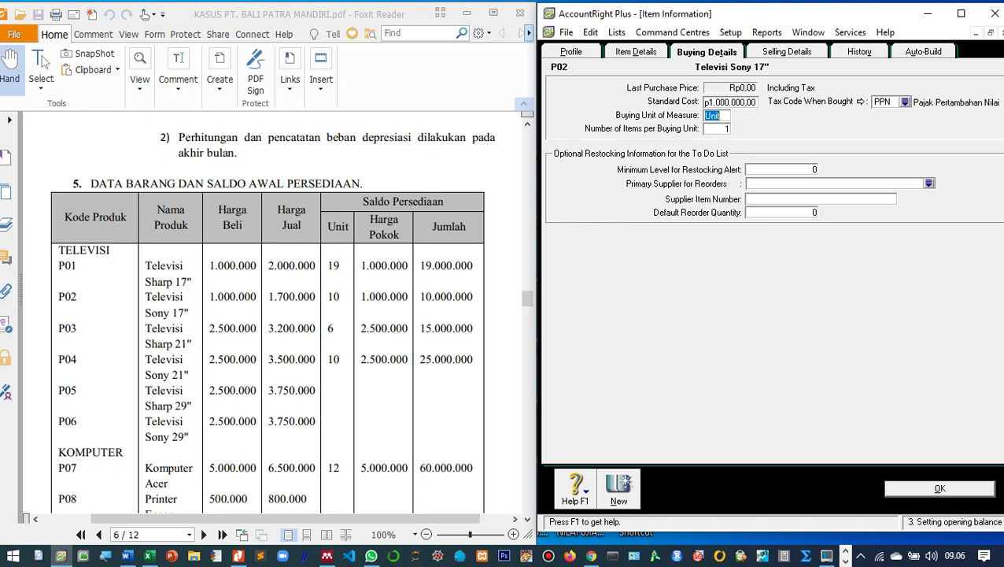
{"action": "key", "text": "ctrl+Tab"}
{"action": "key", "text": "Tab"}
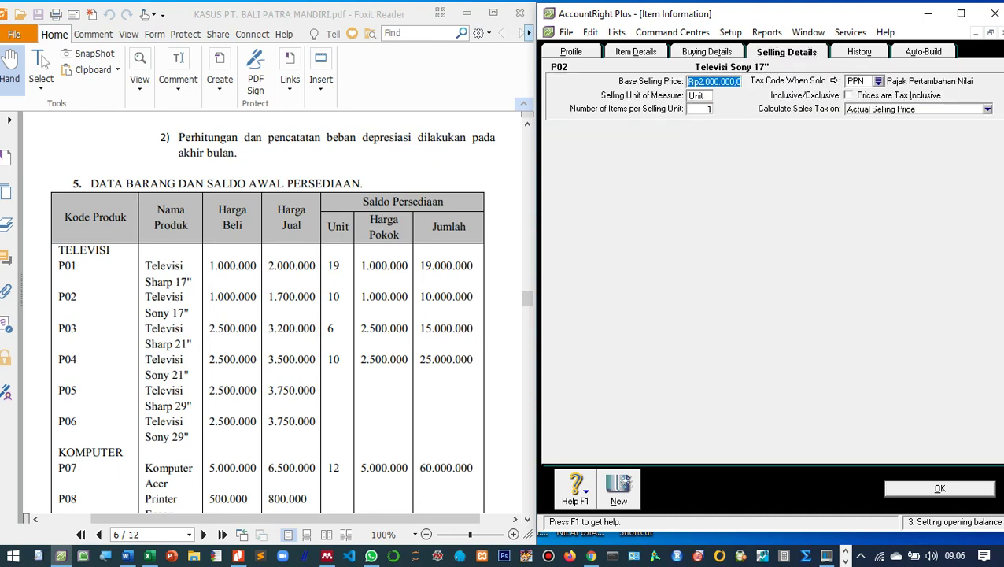
{"action": "type", "text": "1700000"}
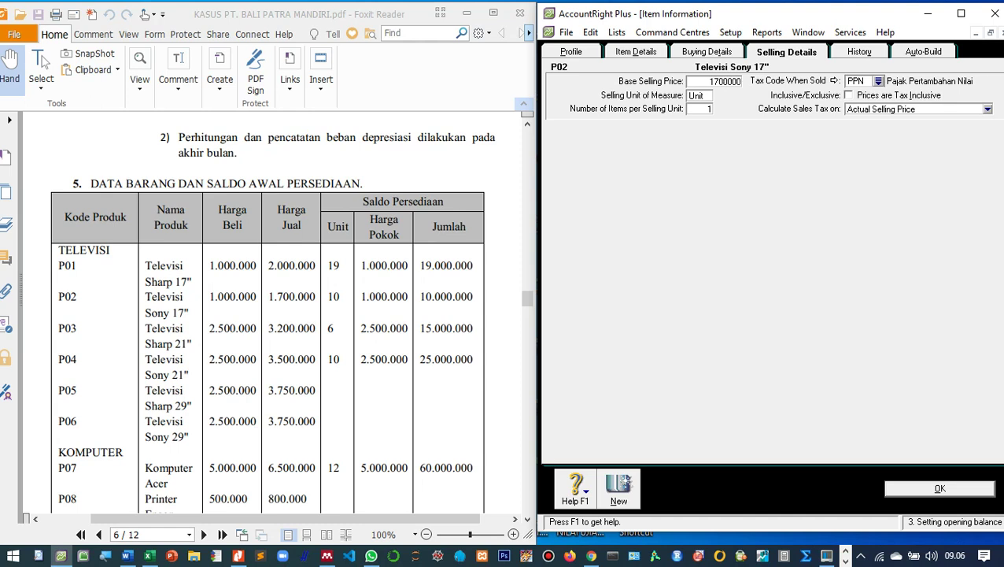
{"action": "key", "text": "Tab"}
{"action": "key", "text": "Return"}
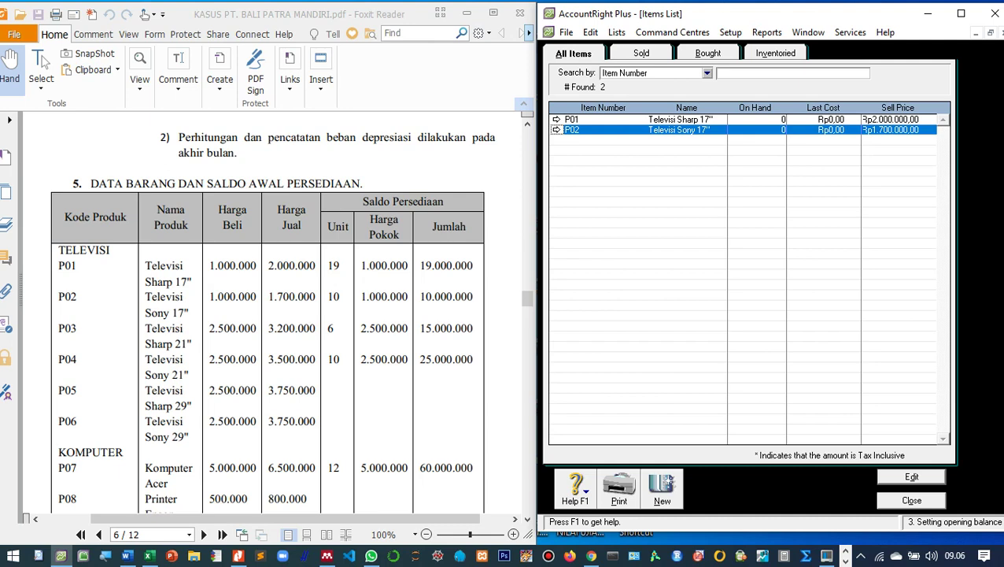
Add new item P03 'Televisi Sharp 21"' marked as bought, sold and inventoried.
{"action": "left_click", "coordinate": [662, 488]}
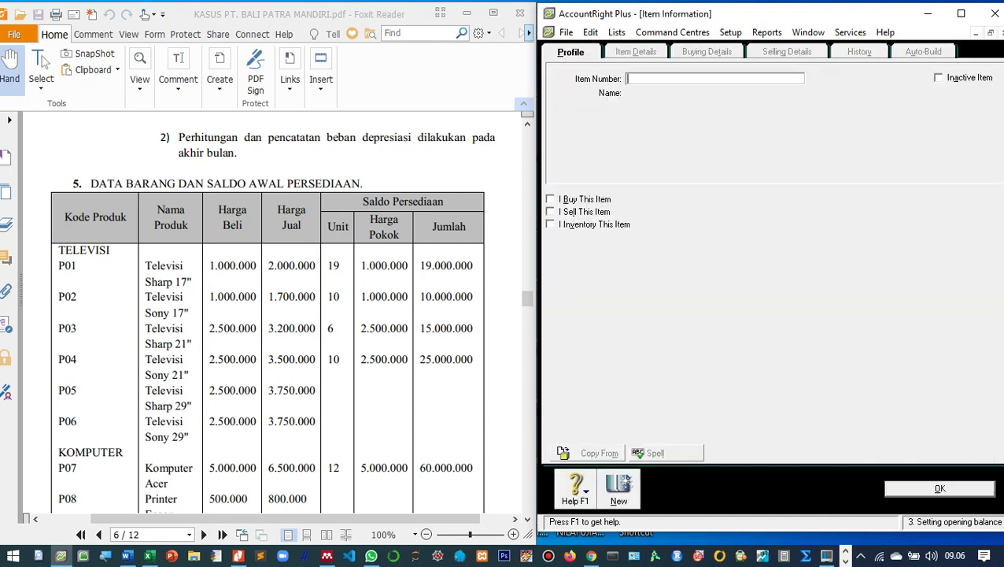
{"action": "type", "text": "P03"}
{"action": "key", "text": "Tab"}
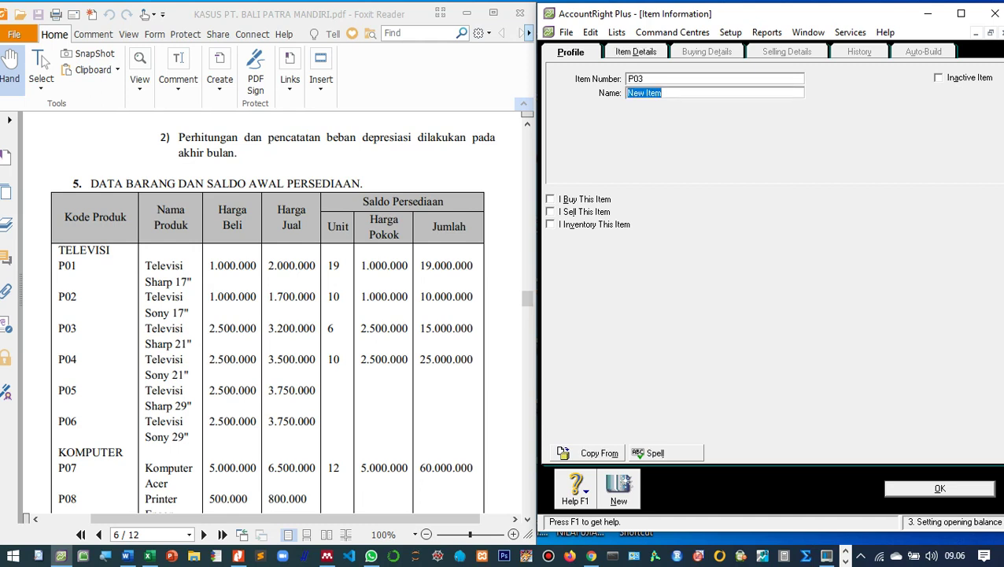
{"action": "type", "text": "Televisi Sharp 21\""}
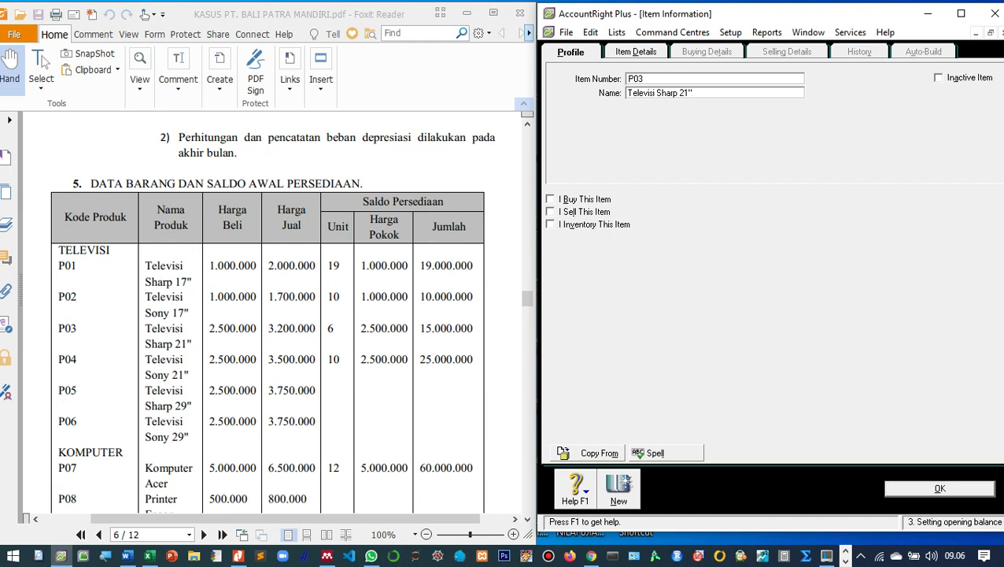
{"action": "key", "text": "Tab"}
{"action": "key", "text": "space"}
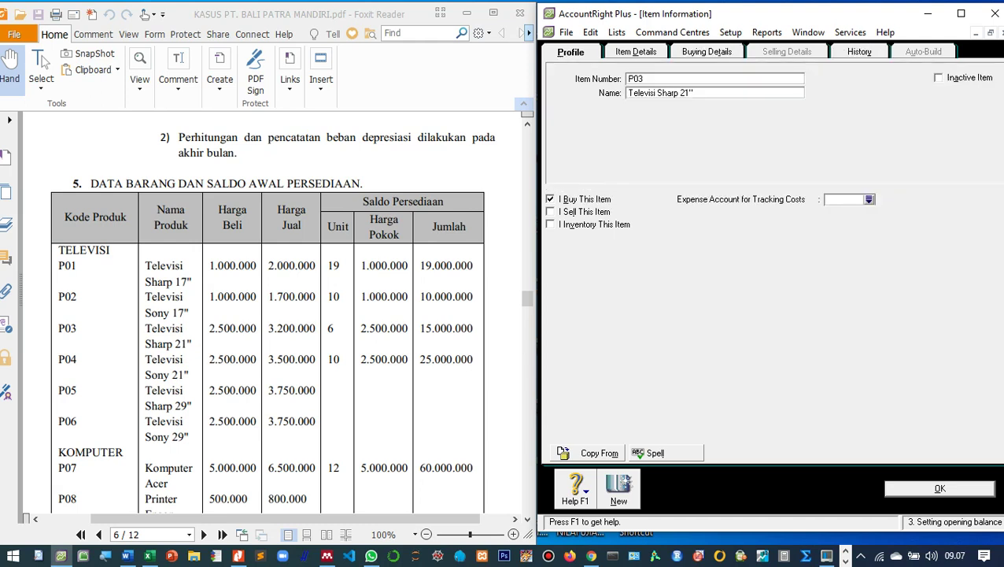
{"action": "key", "text": "Tab"}
{"action": "key", "text": "space"}
{"action": "key", "text": "Tab"}
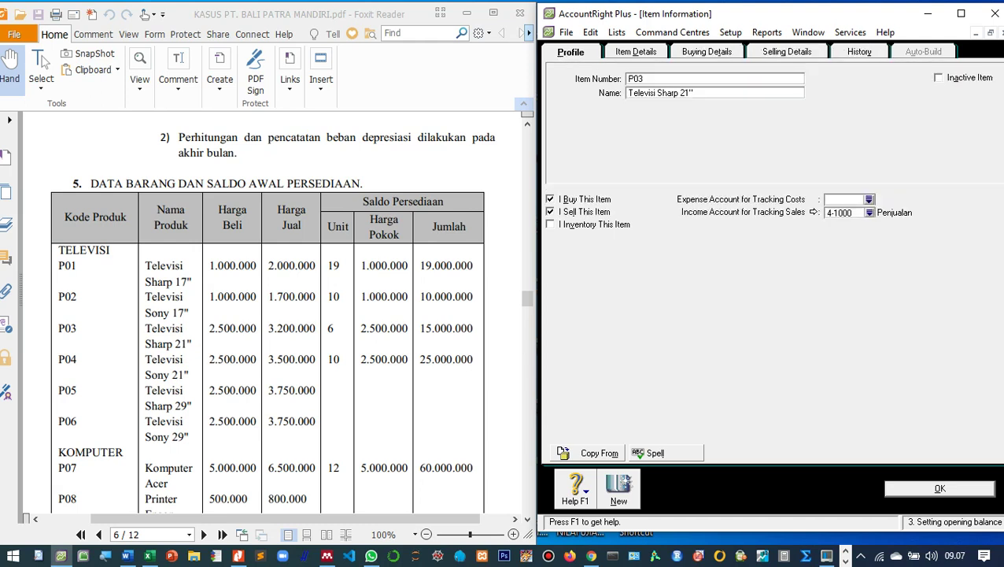
{"action": "key", "text": "space"}
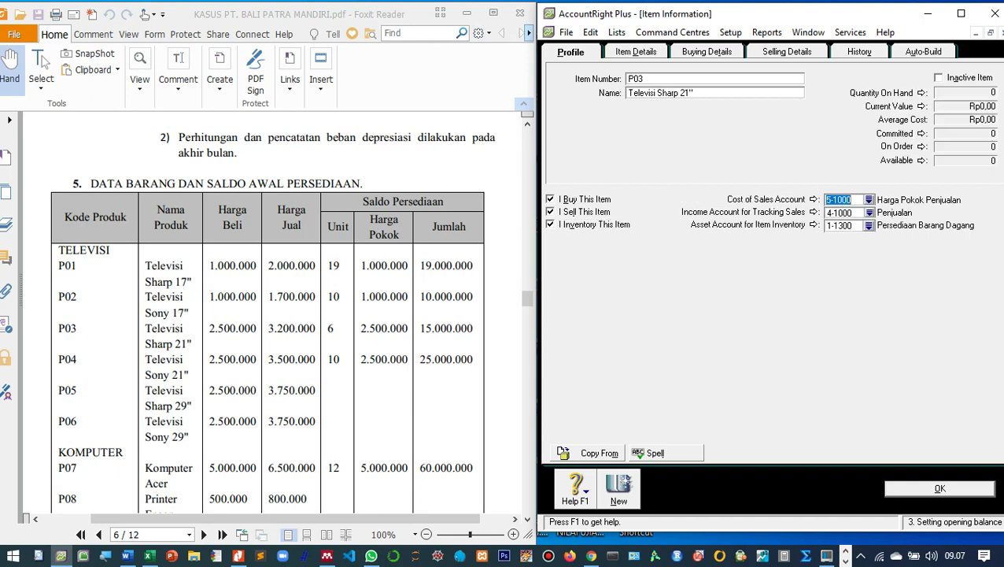
Set P03's standard cost to 2.500.000 and base selling price to 3.200.000, then save.
{"action": "key", "text": "alt+b"}
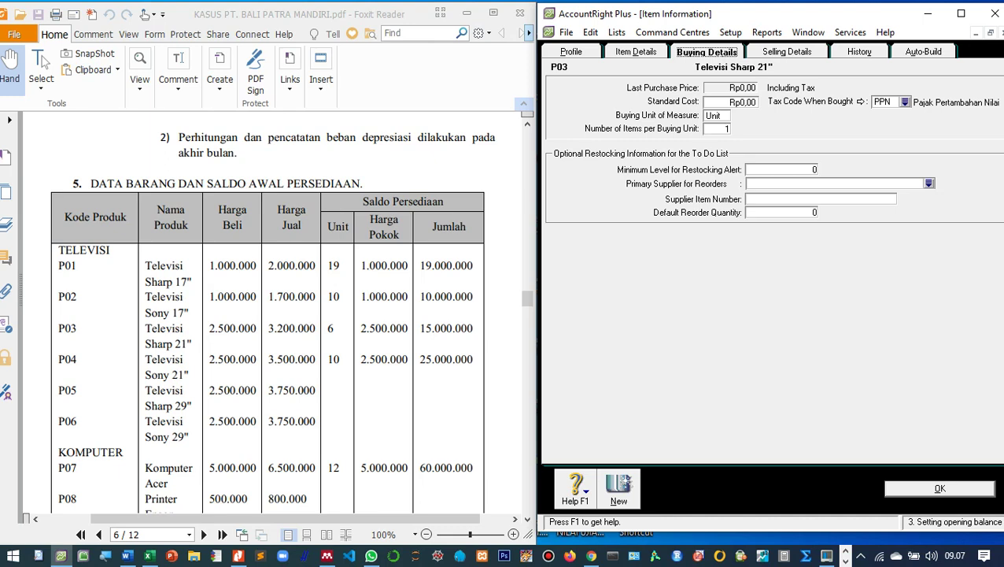
{"action": "key", "text": "Tab"}
{"action": "type", "text": "2.500."}
{"action": "type", "text": "000"}
{"action": "key", "text": "Tab"}
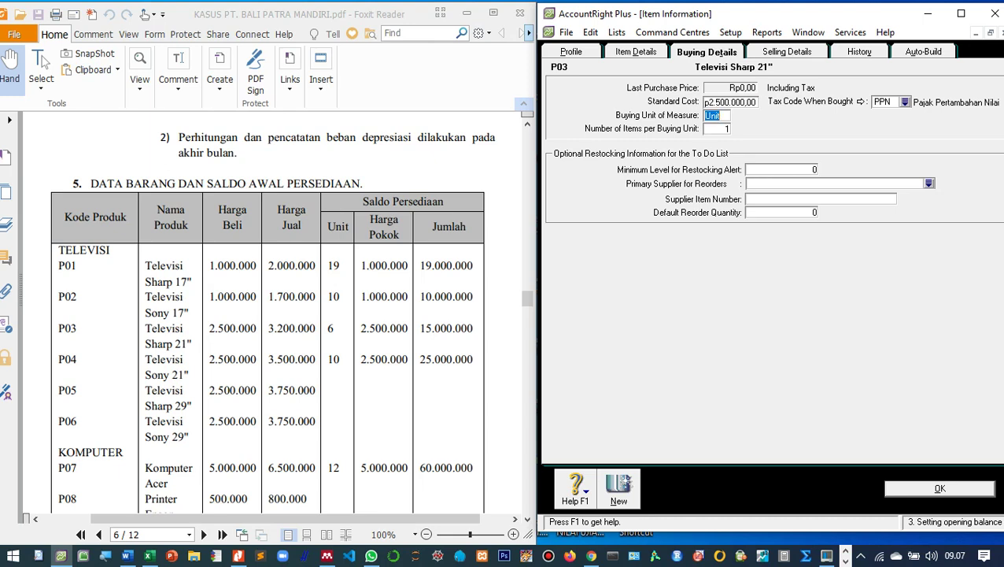
{"action": "key", "text": "ctrl+Tab"}
{"action": "key", "text": "Tab"}
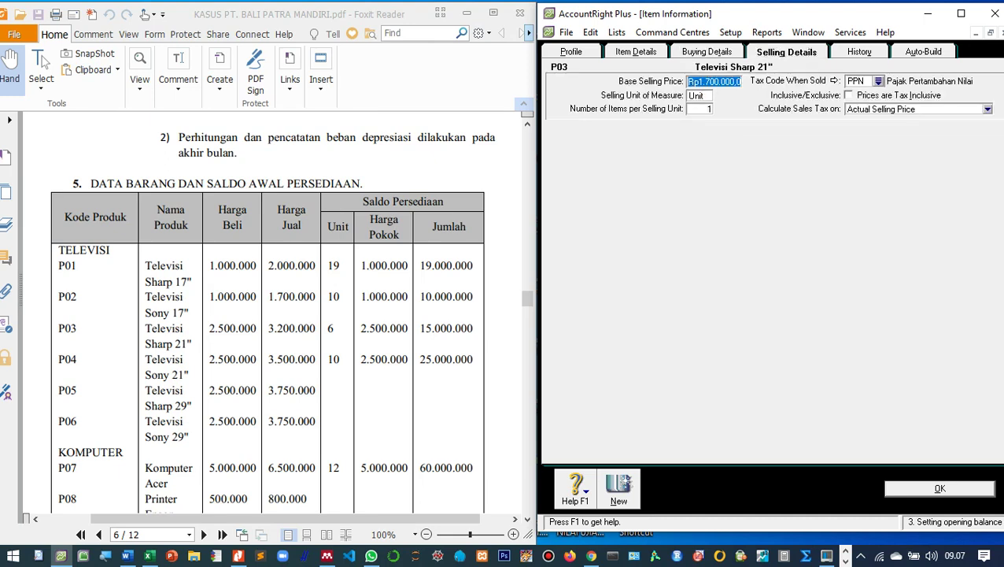
{"action": "type", "text": "3.200.0"}
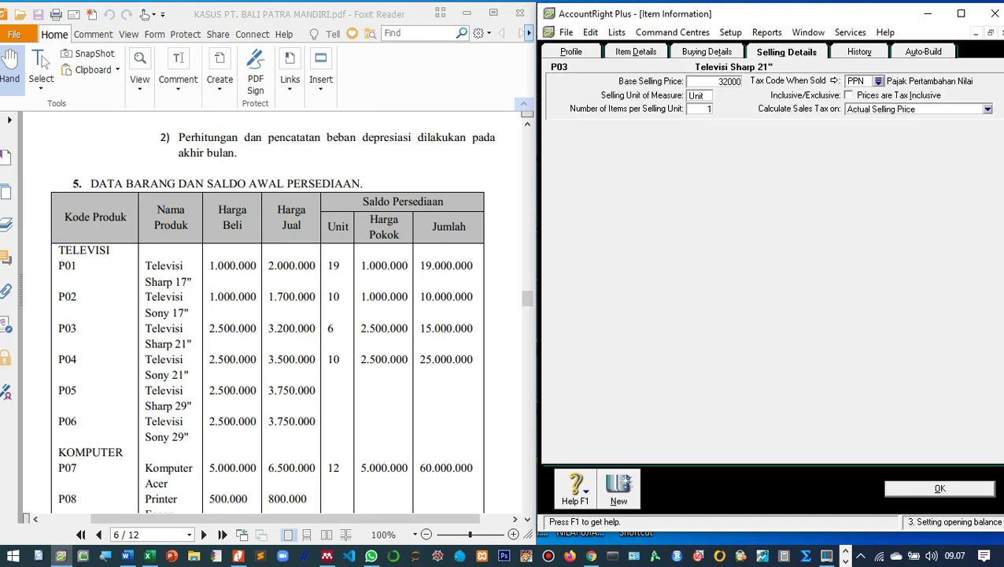
{"action": "type", "text": "00"}
{"action": "key", "text": "Tab"}
{"action": "key", "text": "Return"}
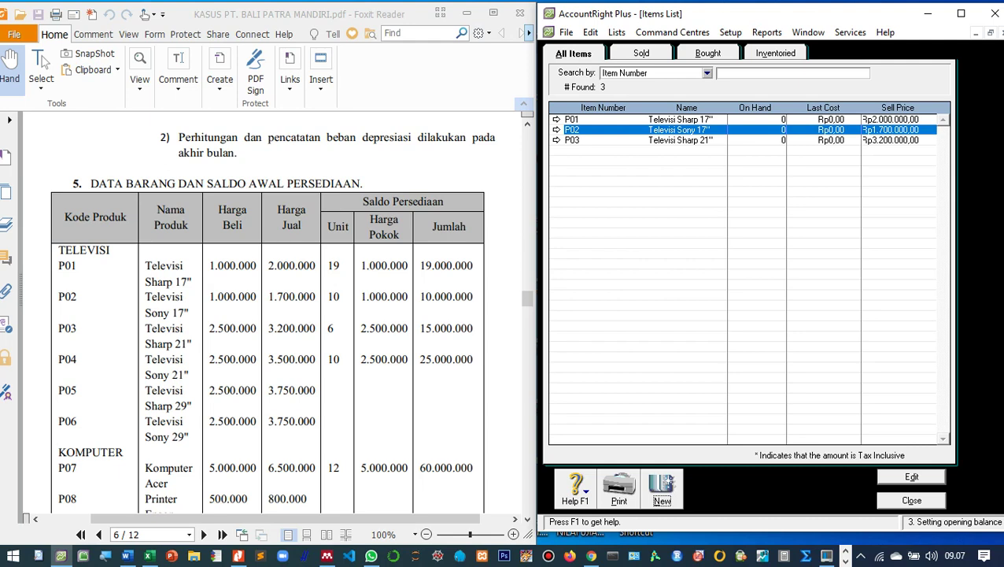
Add new item P04 'Televisi Sony 21"' marked as bought, sold and inventoried.
{"action": "key", "text": "Return"}
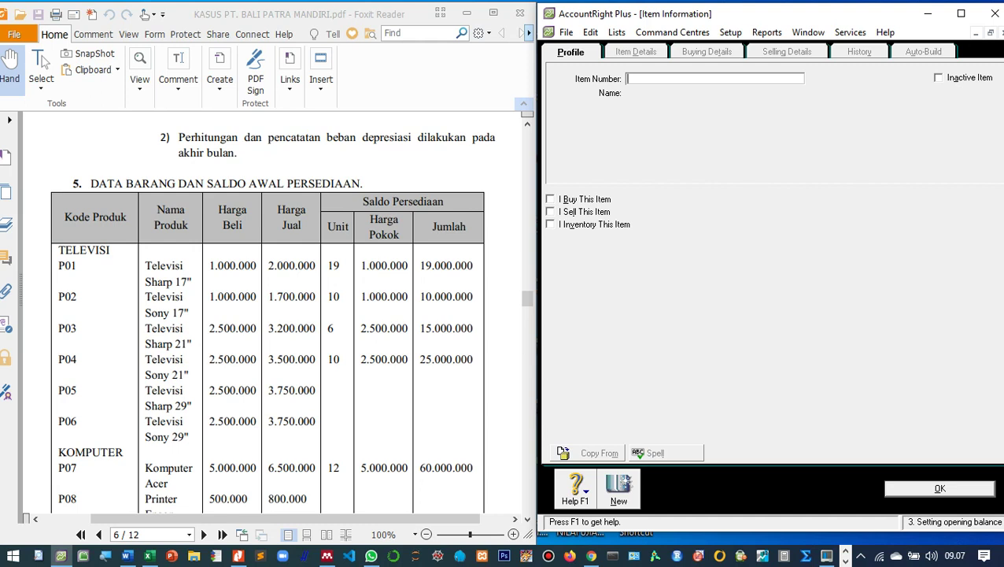
{"action": "type", "text": "P04"}
{"action": "key", "text": "Tab"}
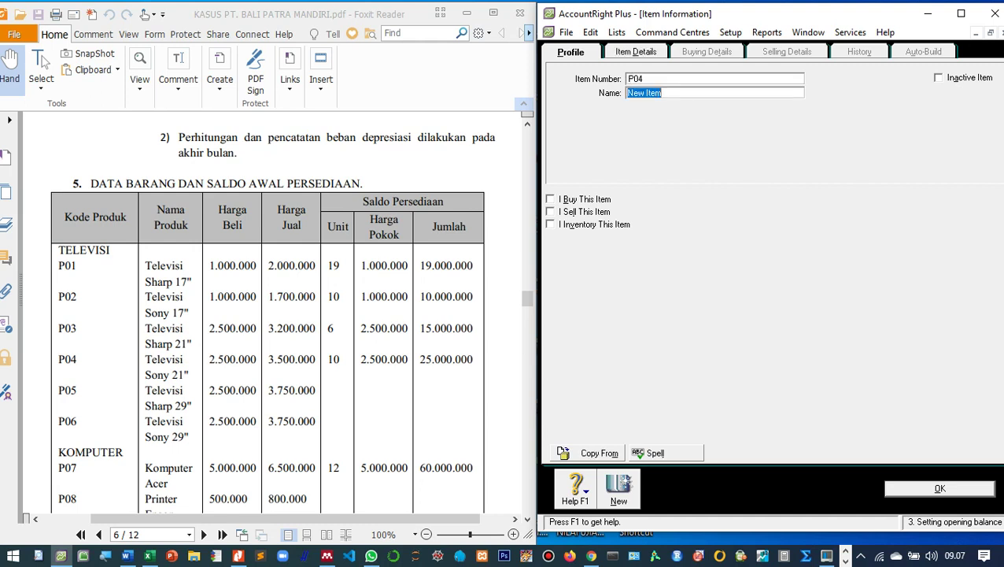
{"action": "type", "text": "Televisi Sony 21\""}
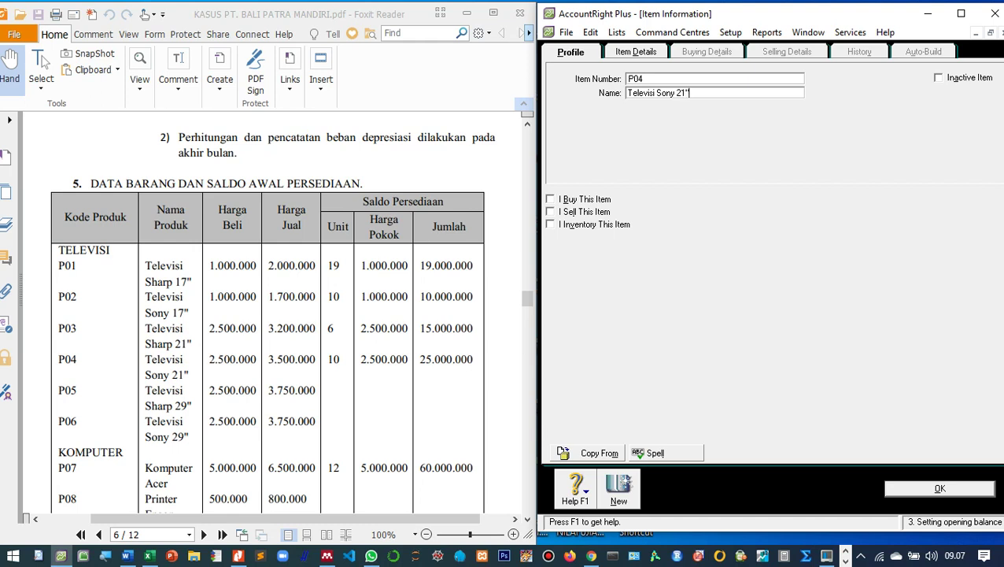
{"action": "key", "text": "Tab"}
{"action": "key", "text": "space"}
{"action": "key", "text": "Tab"}
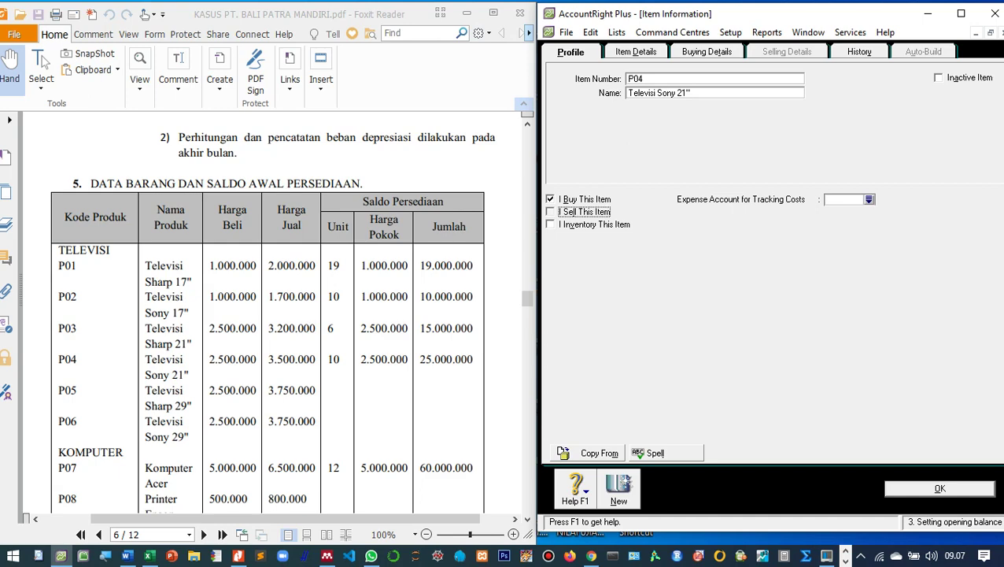
{"action": "key", "text": "space"}
{"action": "key", "text": "Tab"}
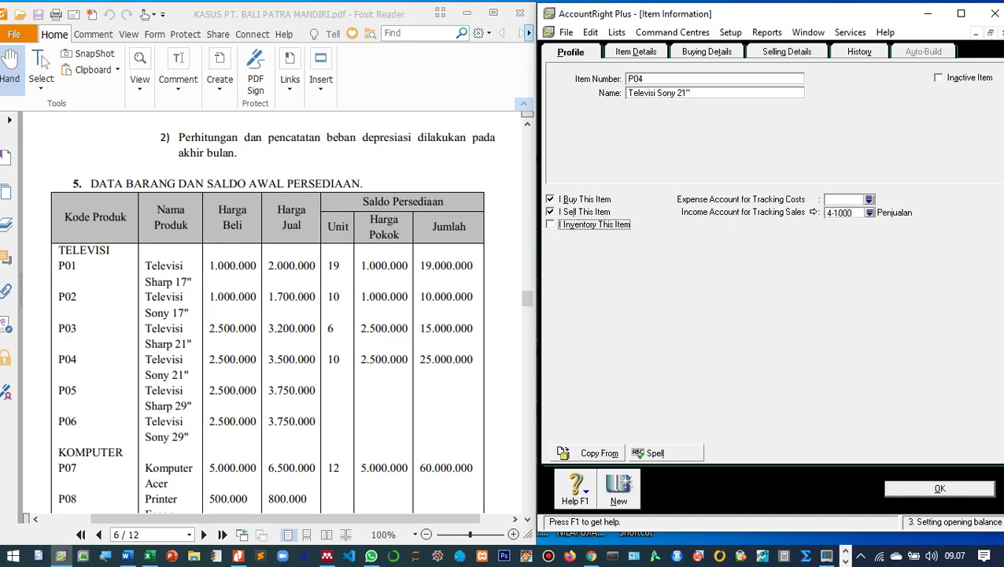
{"action": "key", "text": "space"}
{"action": "key", "text": "Tab"}
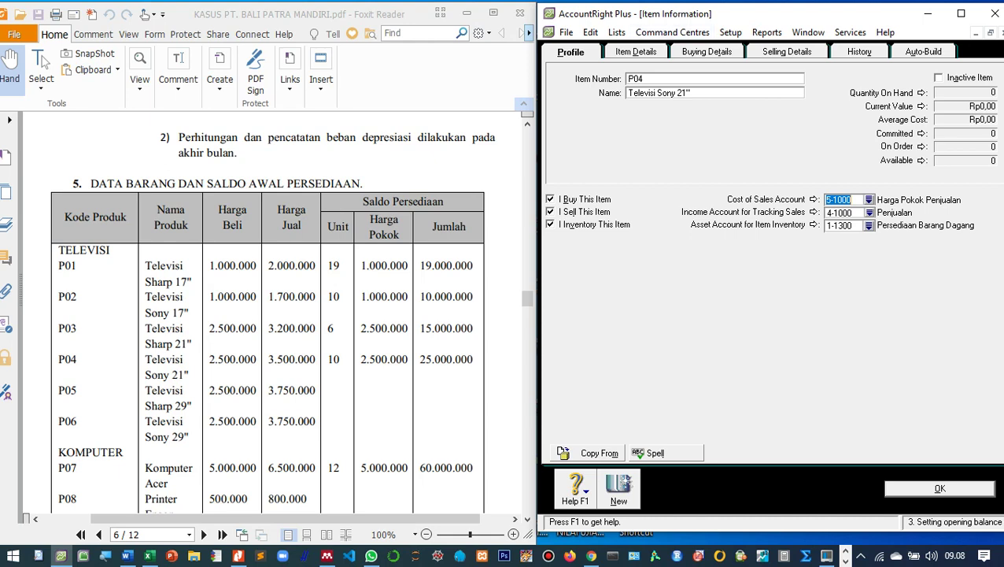
Set P04's standard cost to 2500000 and base selling price to 3.500.000, then save.
{"action": "left_click", "coordinate": [707, 52]}
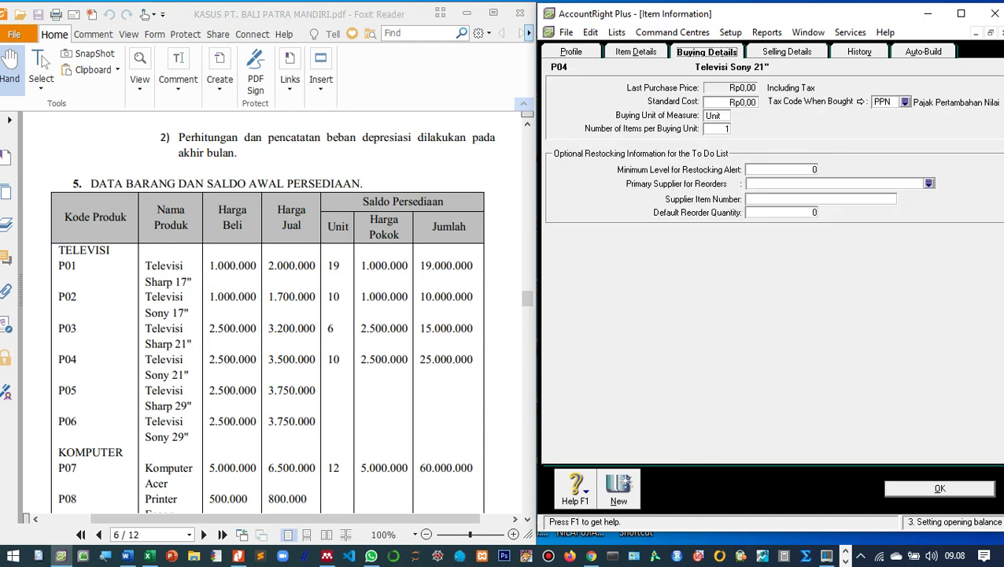
{"action": "key", "text": "Tab"}
{"action": "type", "text": "2500000"}
{"action": "key", "text": "Tab"}
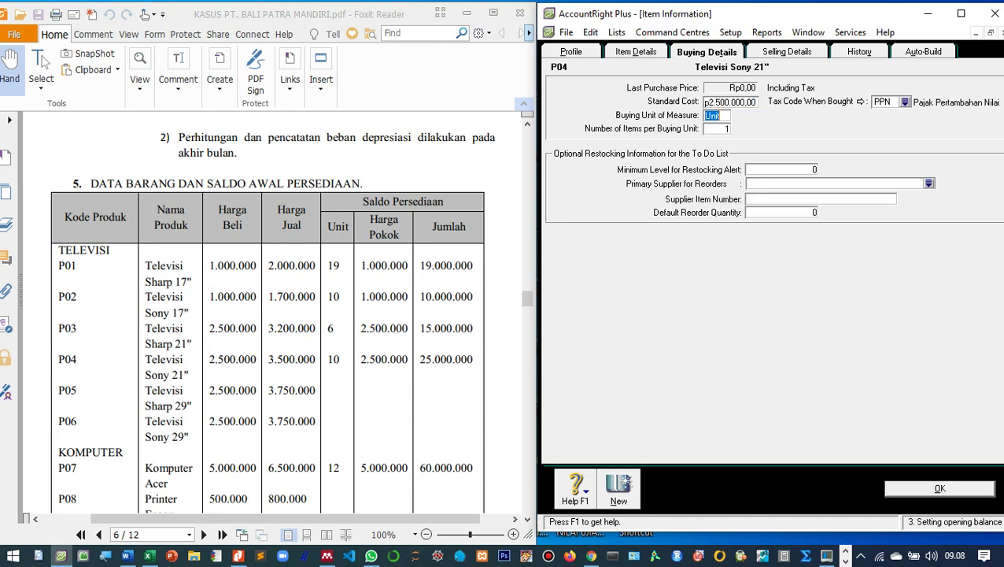
{"action": "key", "text": "ctrl+Tab"}
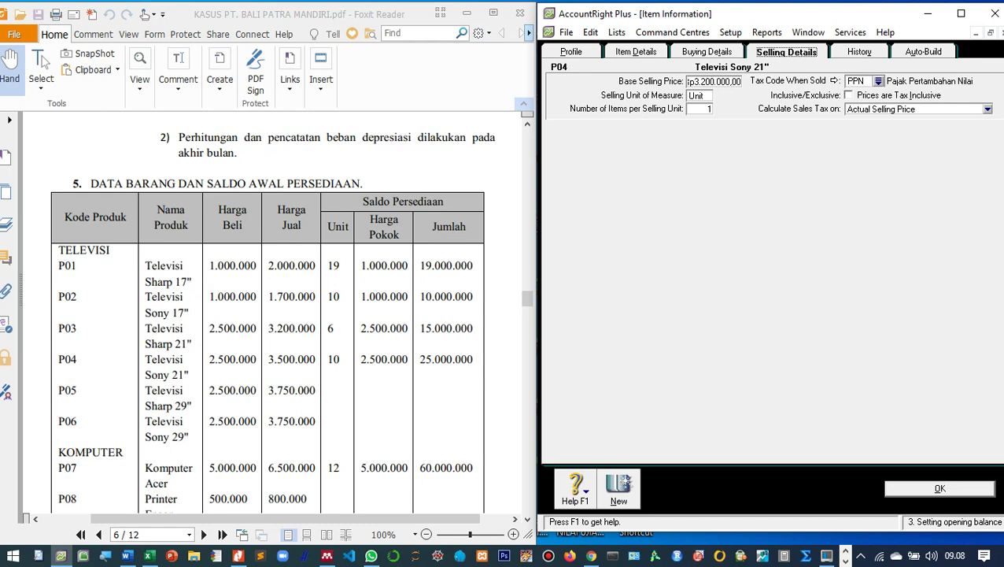
{"action": "key", "text": "Tab"}
{"action": "type", "text": "3."}
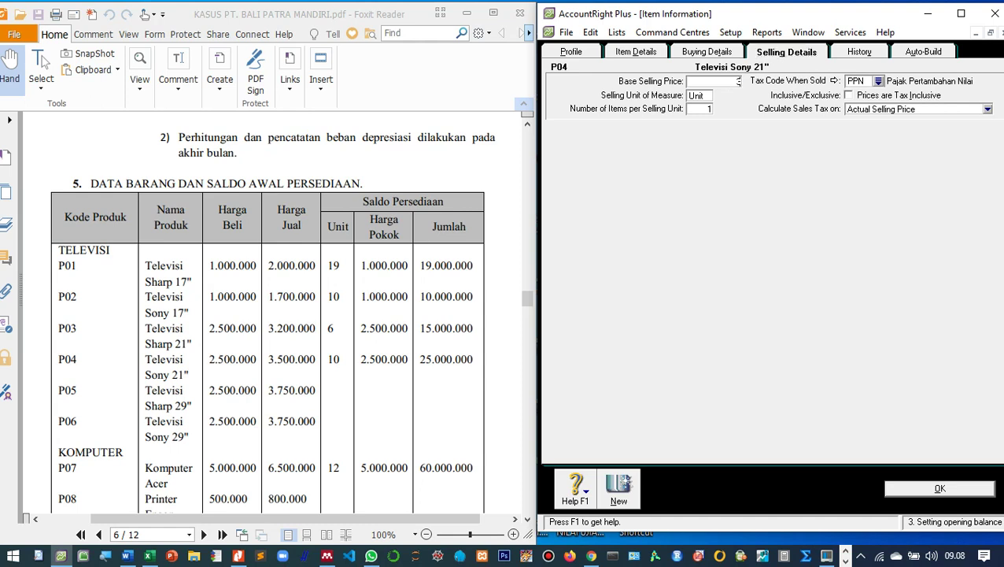
{"action": "type", "text": "500.000"}
{"action": "key", "text": "Tab"}
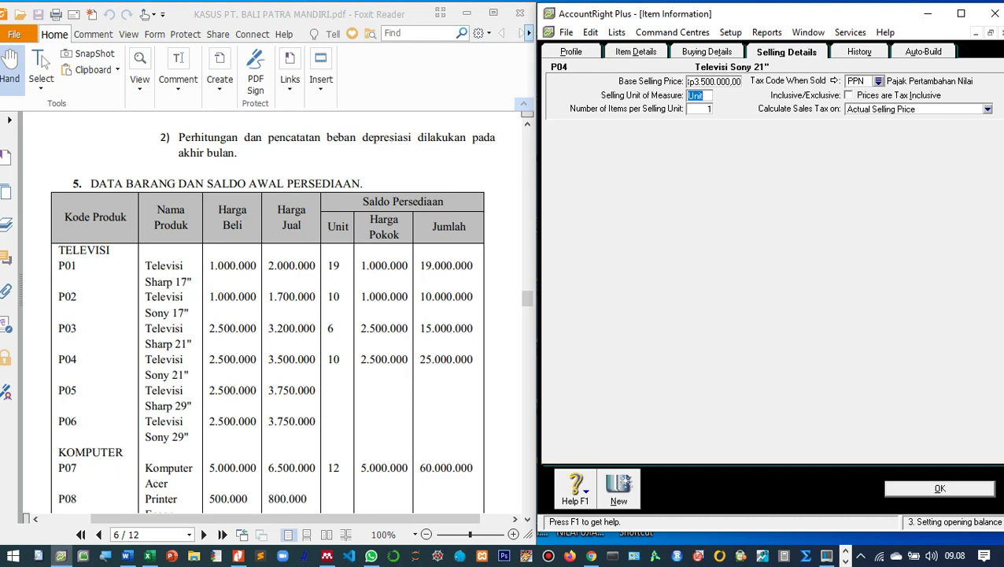
{"action": "key", "text": "Return"}
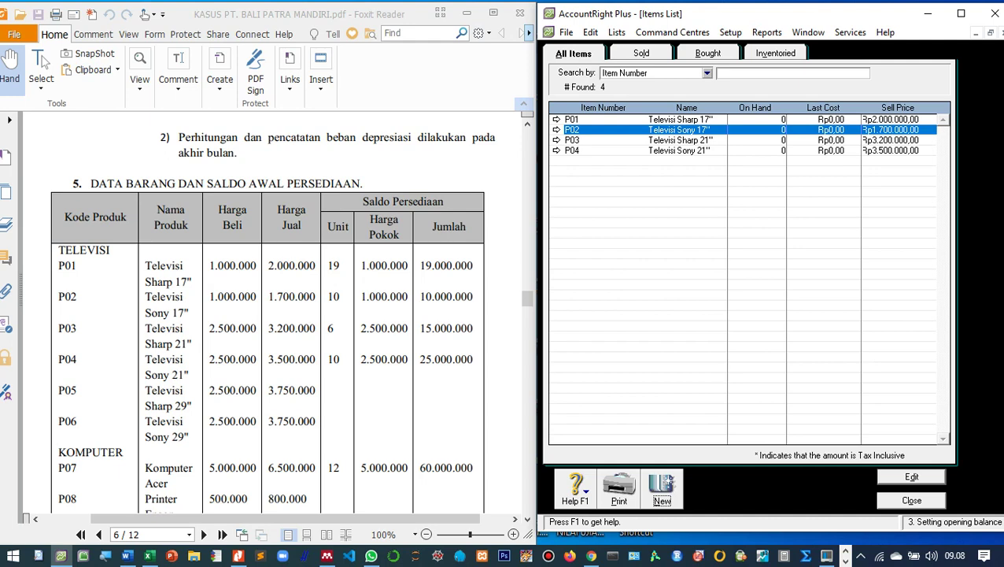
Add new item P05 'Televisi Sharp 29"' marked as bought, sold and inventoried.
{"action": "key", "text": "ctrl+n"}
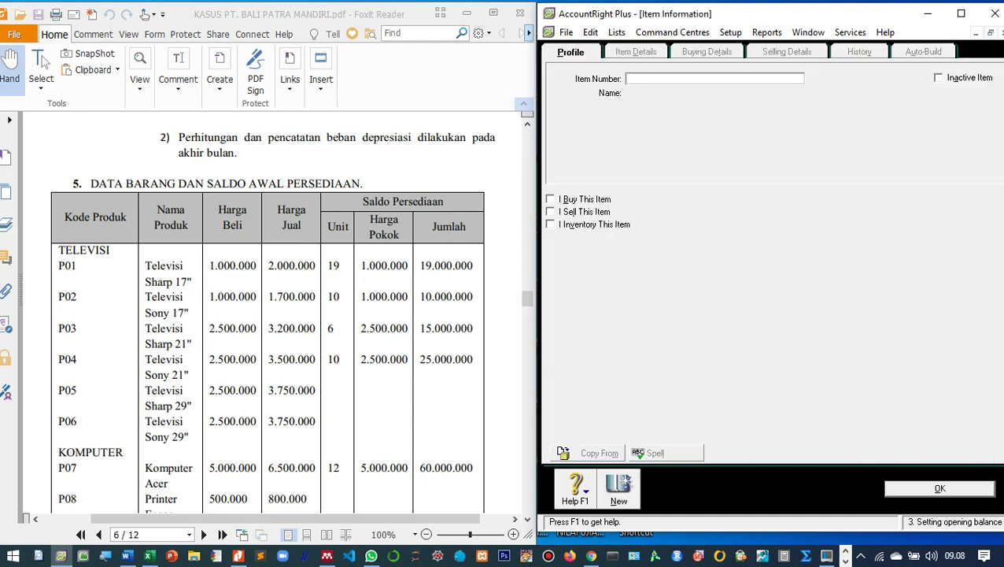
{"action": "type", "text": "P05"}
{"action": "key", "text": "Tab"}
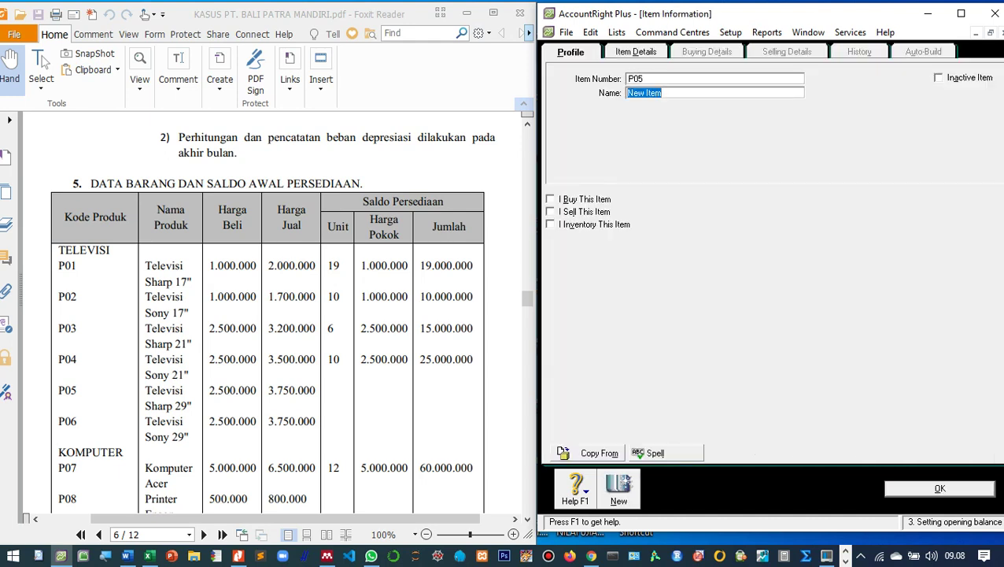
{"action": "type", "text": "Televisi Sharp 2"}
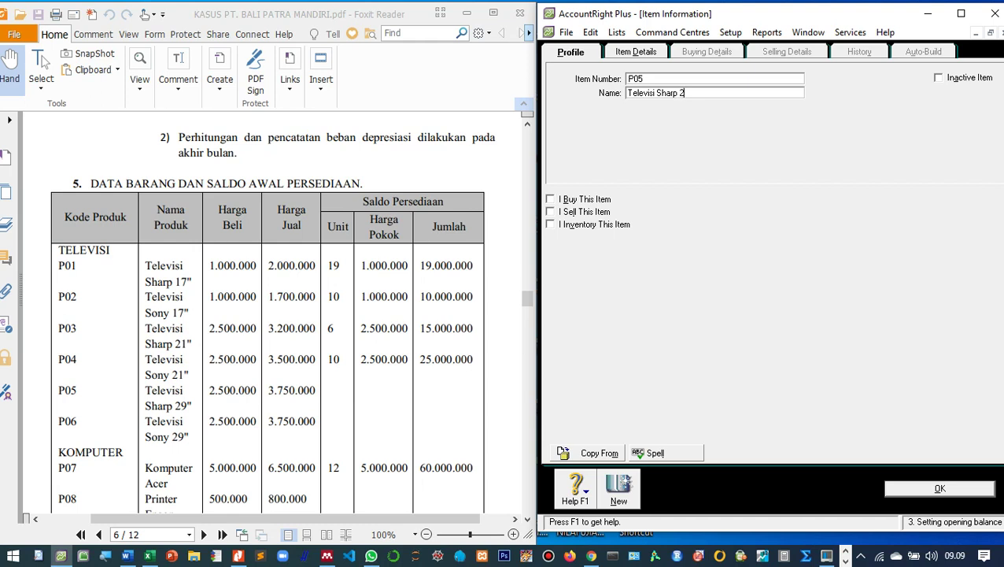
{"action": "type", "text": "9\""}
{"action": "key", "text": "Tab"}
{"action": "key", "text": "space"}
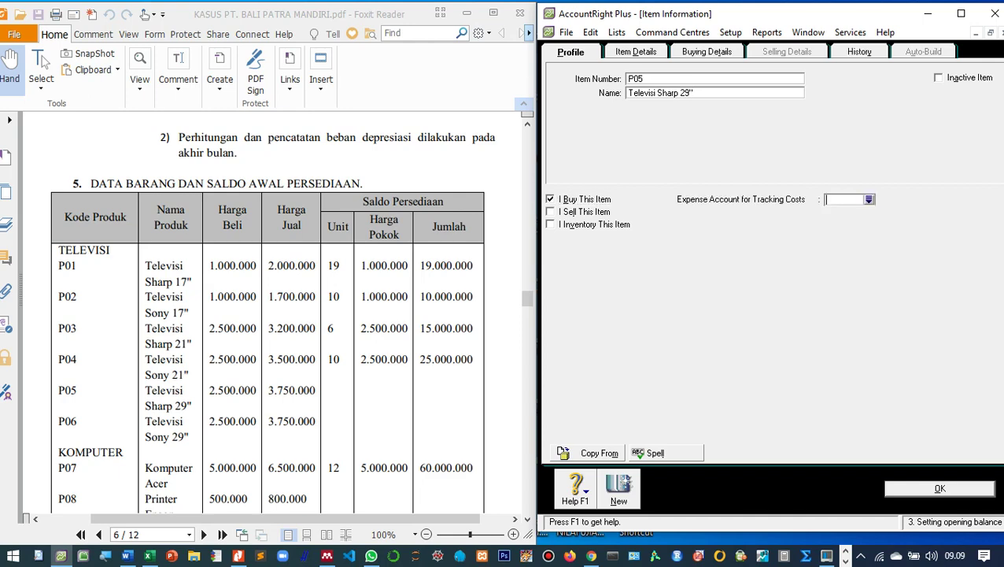
{"action": "key", "text": "Tab"}
{"action": "key", "text": "space"}
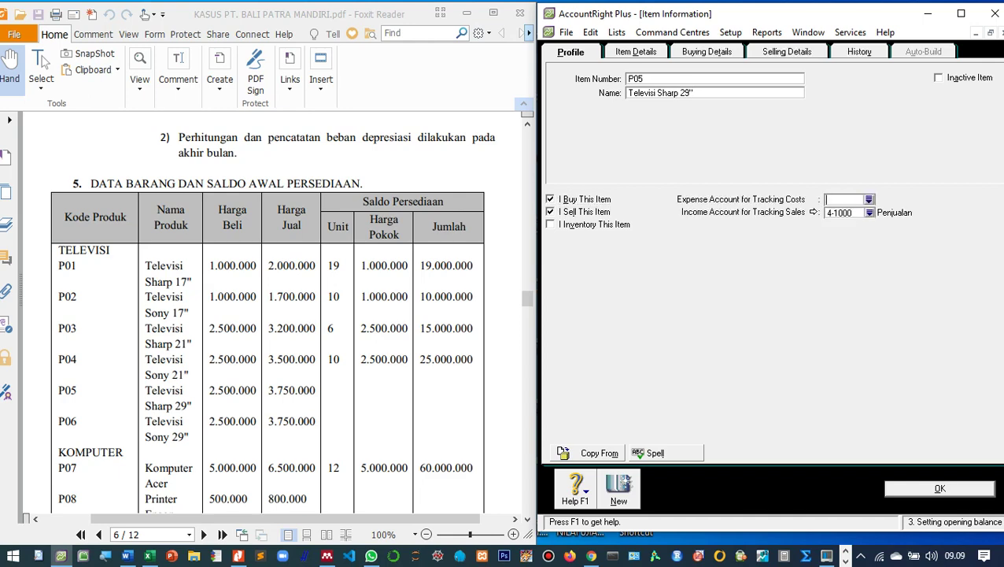
{"action": "key", "text": "Tab"}
{"action": "key", "text": "space"}
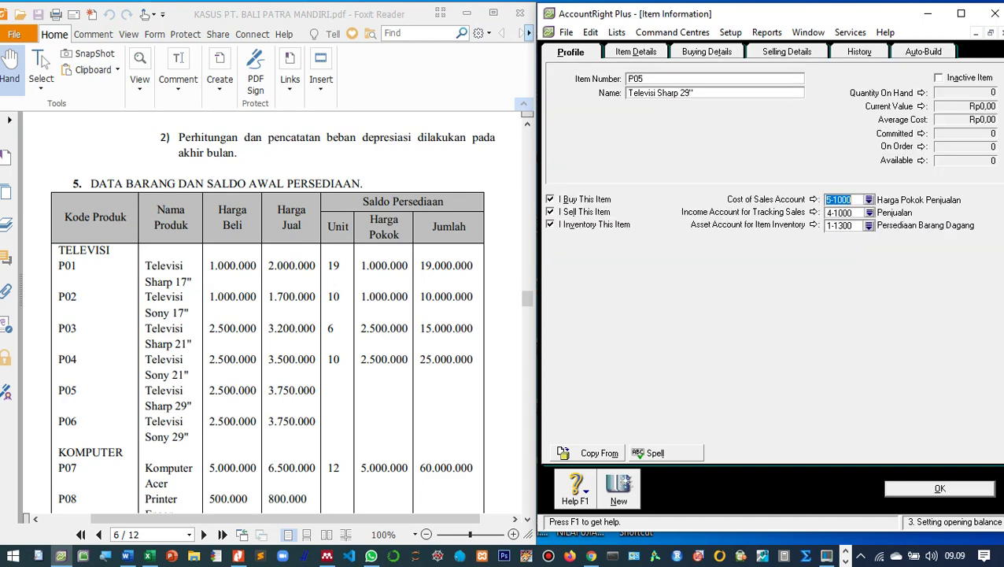
Set P05's standard cost to 2.500.000 and base selling price to 3.750.000, then save.
{"action": "key", "text": "ctrl+Tab"}
{"action": "key", "text": "ctrl+Tab"}
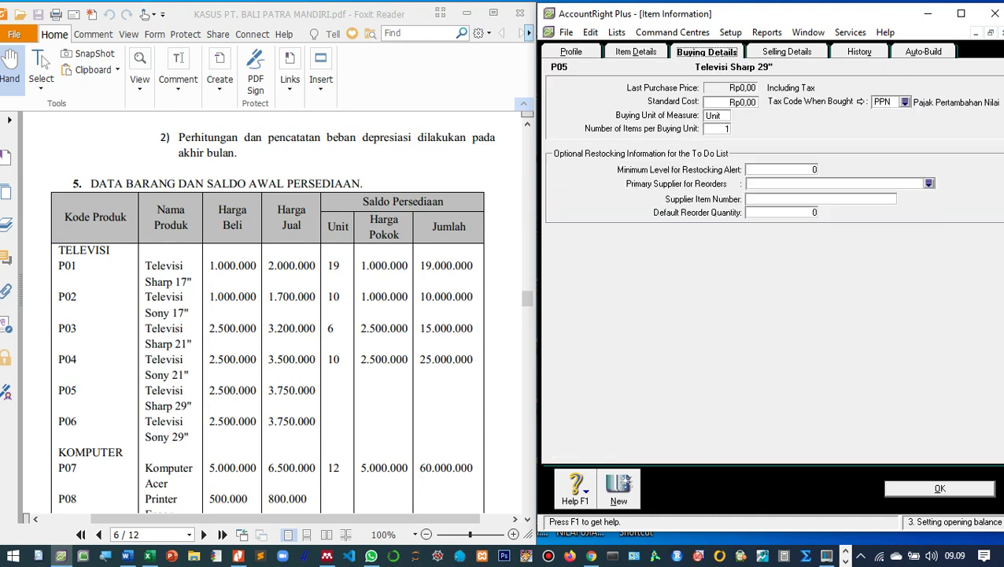
{"action": "key", "text": "Tab"}
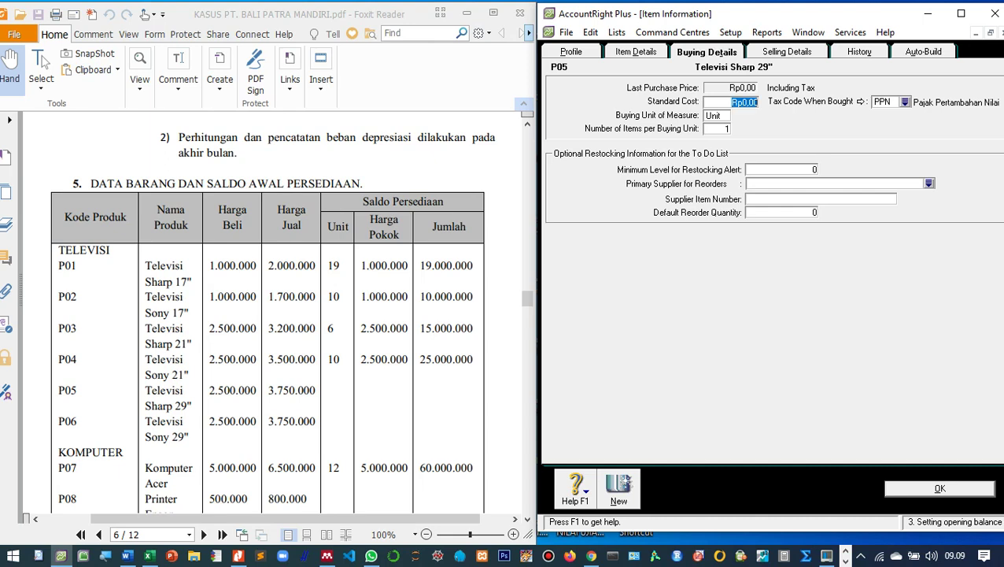
{"action": "type", "text": "2.500.000"}
{"action": "key", "text": "Tab"}
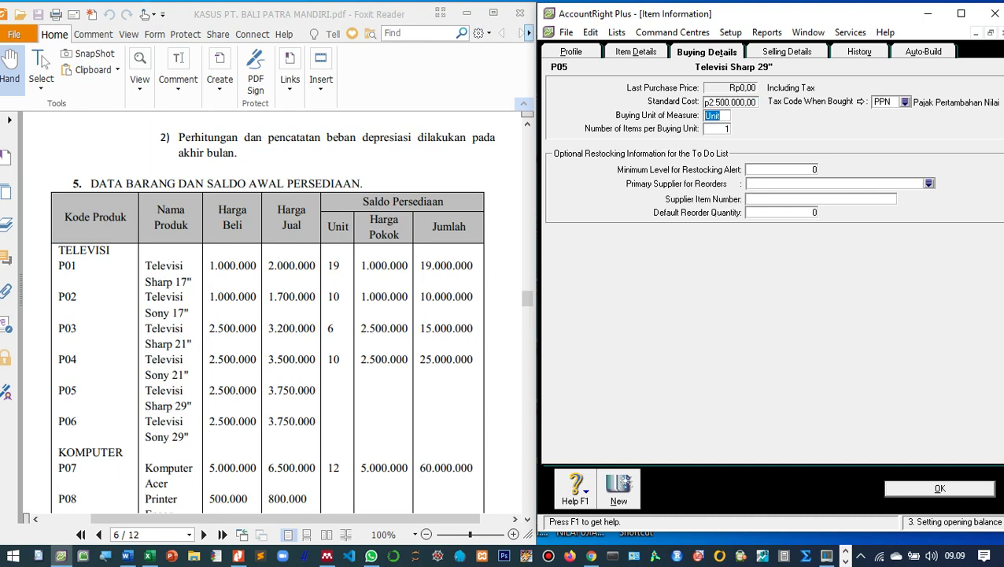
{"action": "key", "text": "ctrl+Tab"}
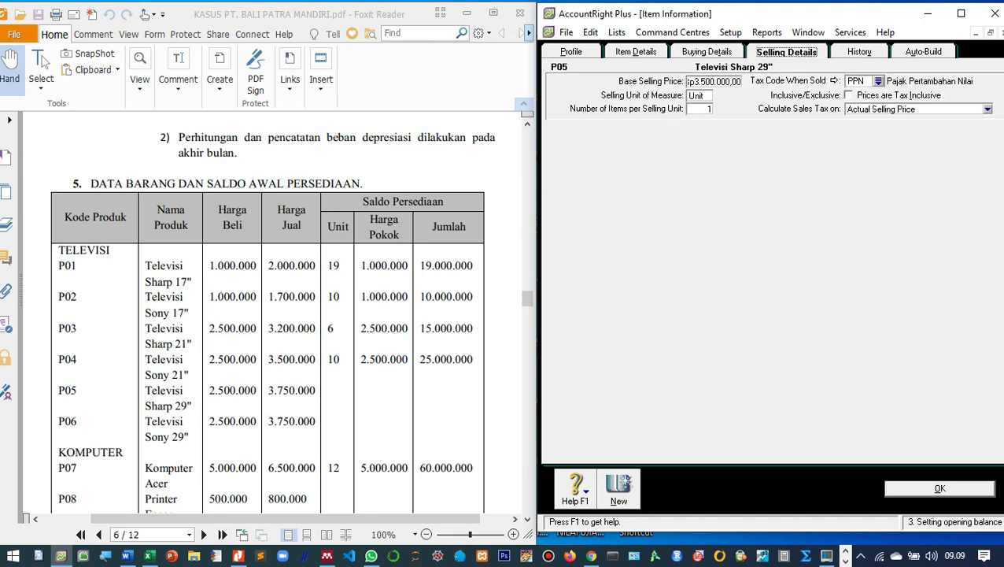
{"action": "key", "text": "Tab"}
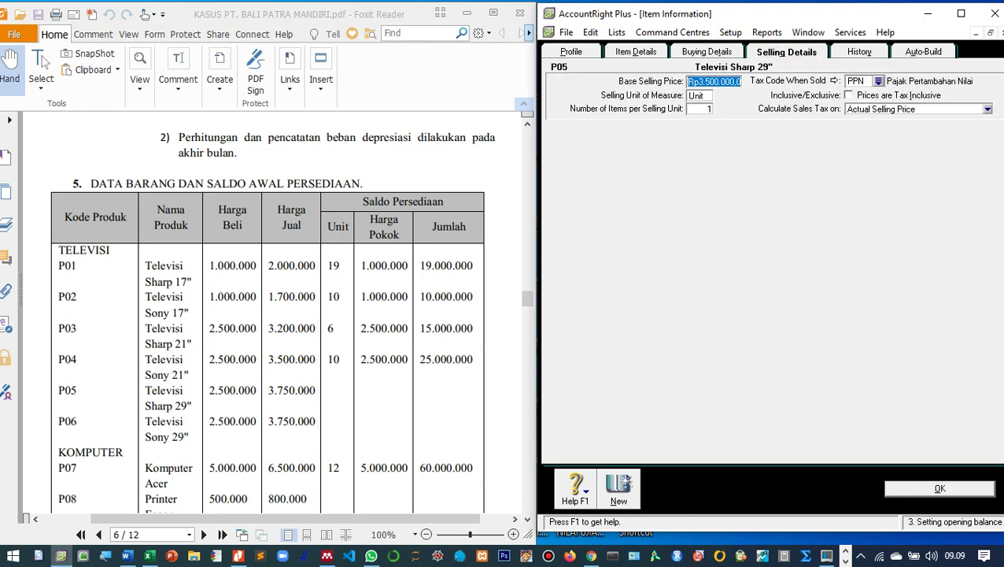
{"action": "type", "text": "3.750."}
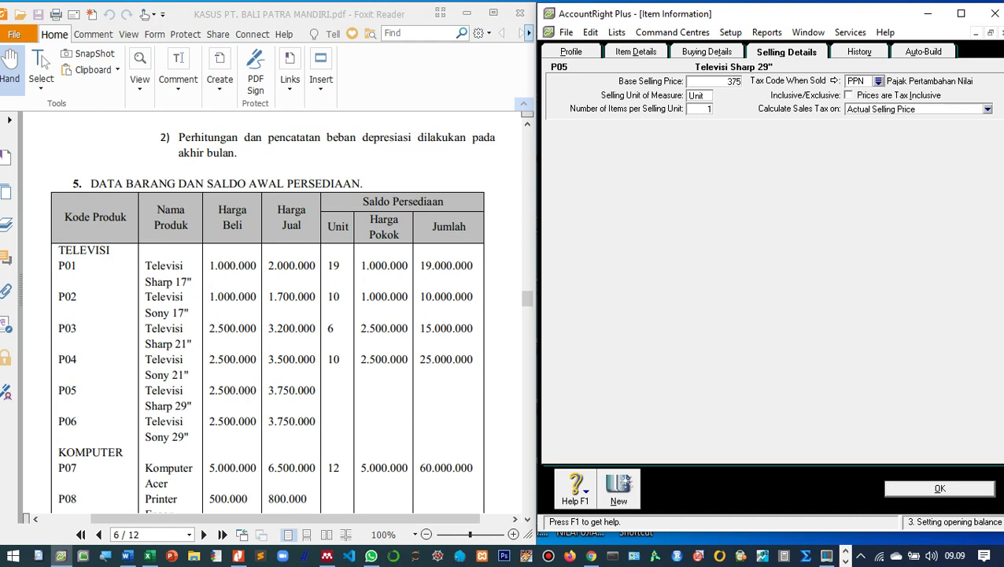
{"action": "type", "text": "0000"}
{"action": "key", "text": "Tab"}
{"action": "key", "text": "Return"}
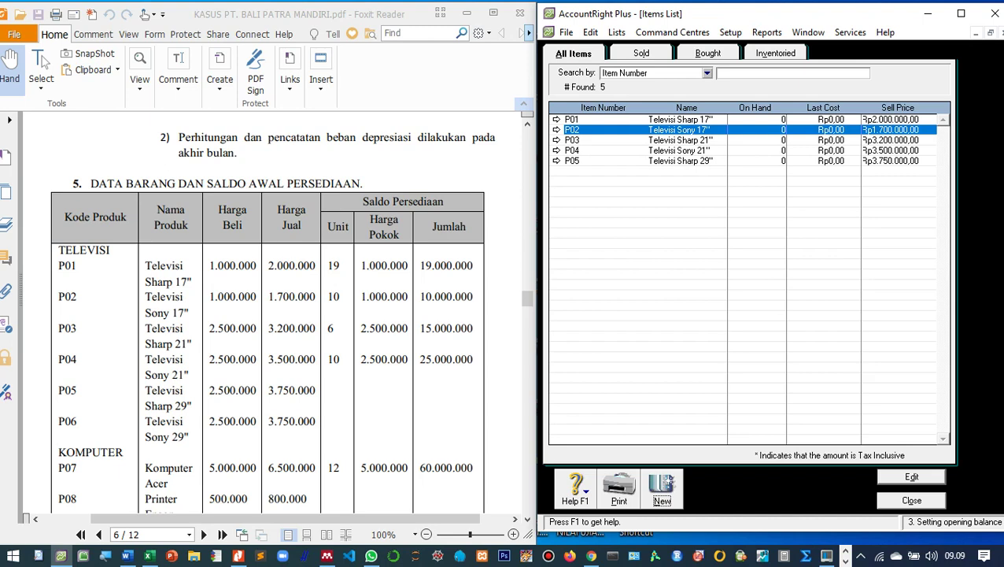
Add new item P06 'Televisi Sony 29"' marked as bought, sold and inventoried.
{"action": "key", "text": "alt+n"}
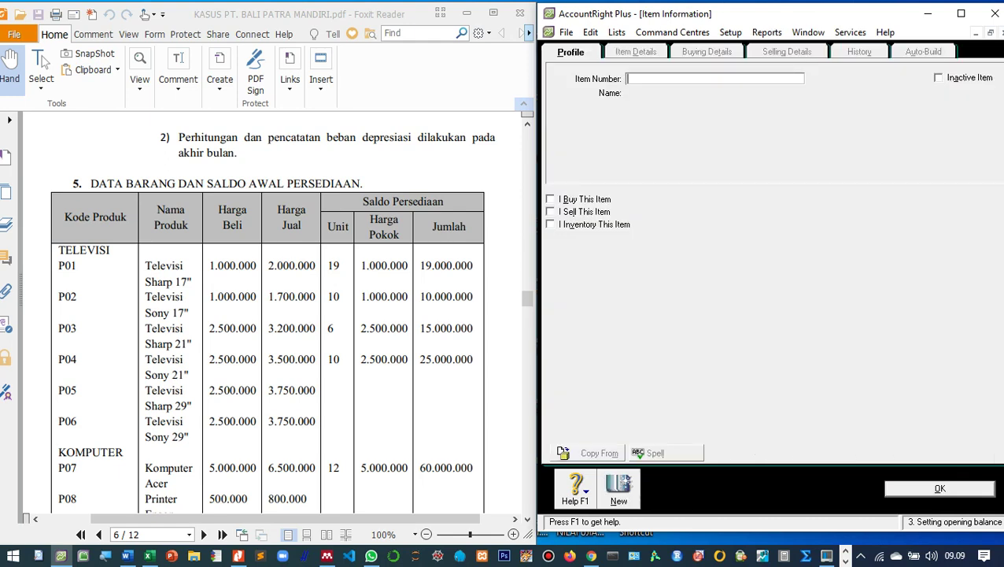
{"action": "type", "text": "P06"}
{"action": "key", "text": "Tab"}
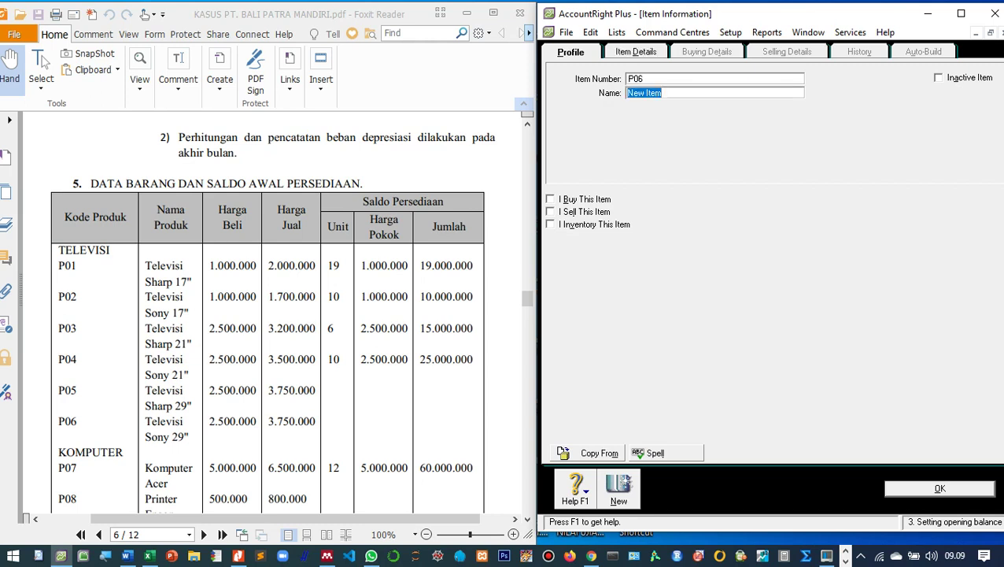
{"action": "type", "text": "Televisi Sony 29\""}
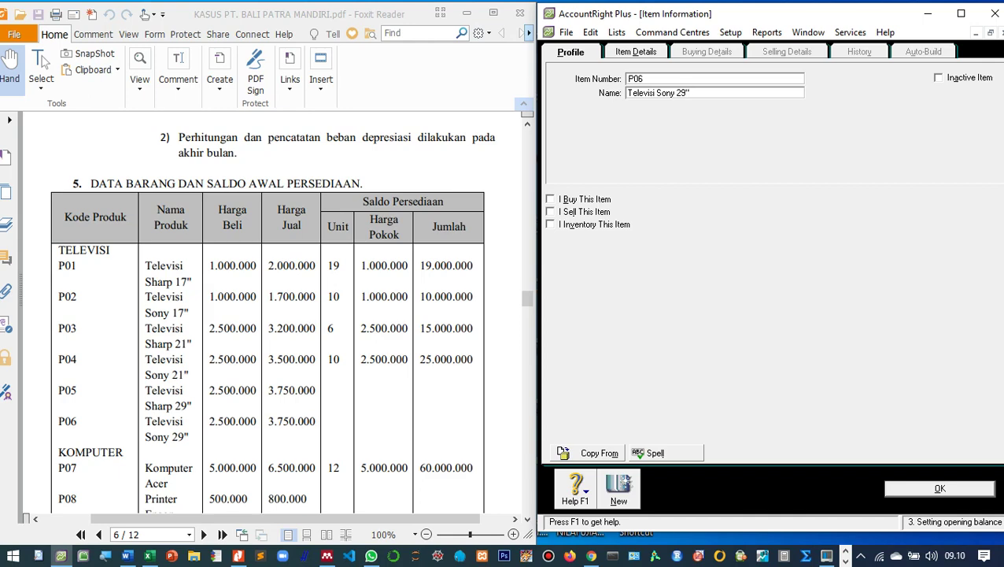
{"action": "key", "text": "Tab"}
{"action": "key", "text": "space"}
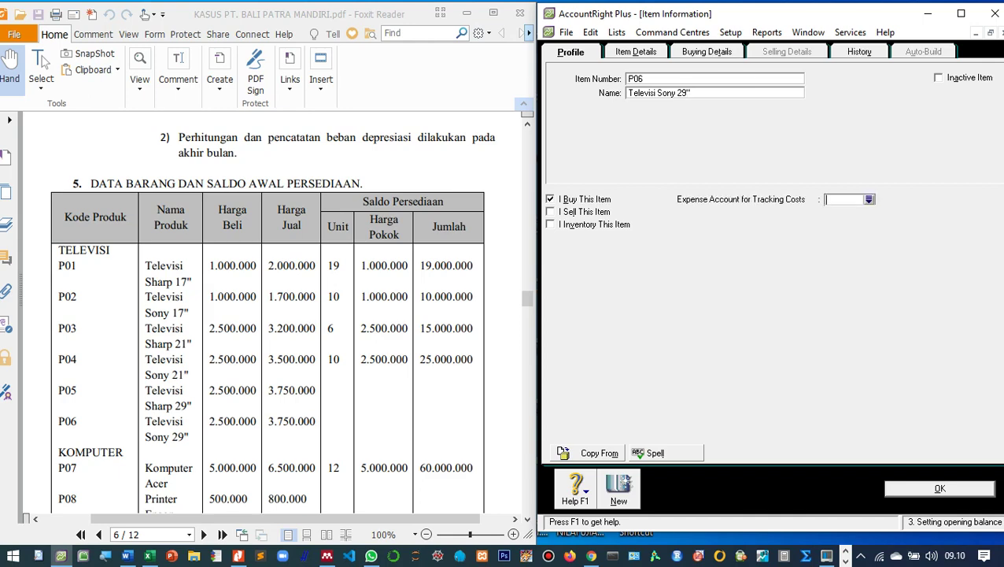
{"action": "key", "text": "Tab"}
{"action": "key", "text": "space"}
{"action": "key", "text": "Tab"}
{"action": "key", "text": "space"}
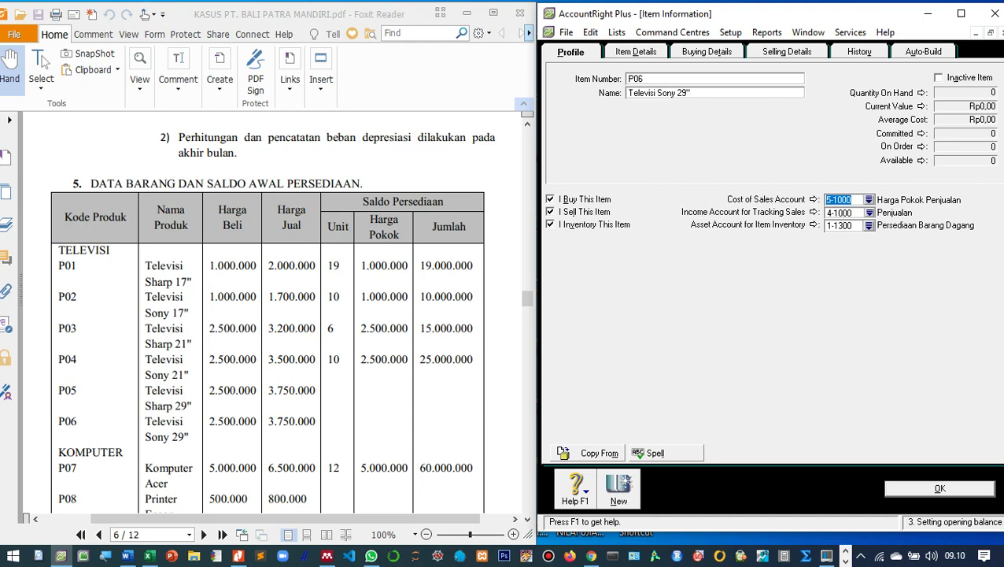
Set P06's standard cost to 2.500.000, check its selling details, and save the item.
{"action": "key", "text": "ctrl+Tab"}
{"action": "key", "text": "ctrl+Tab"}
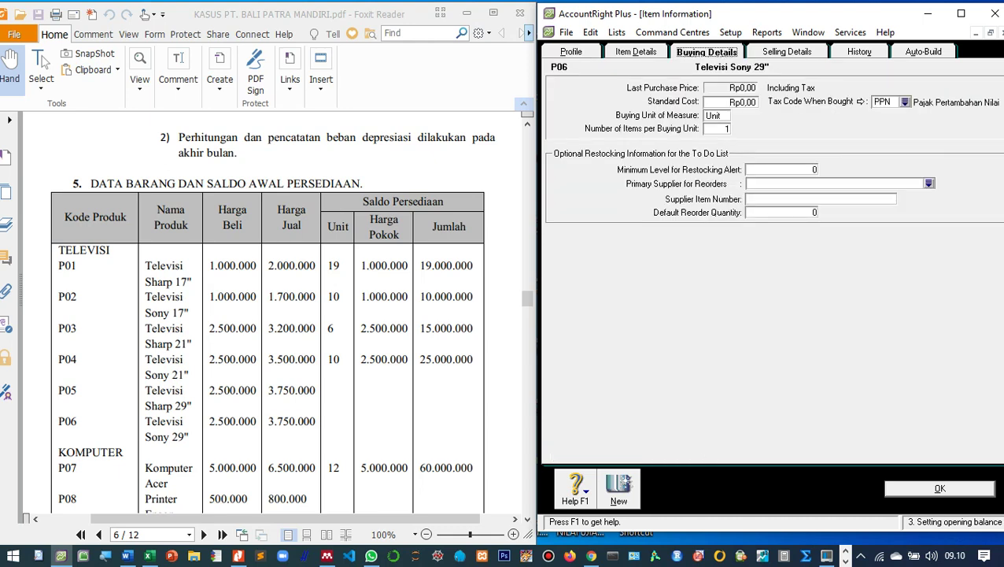
{"action": "key", "text": "Tab"}
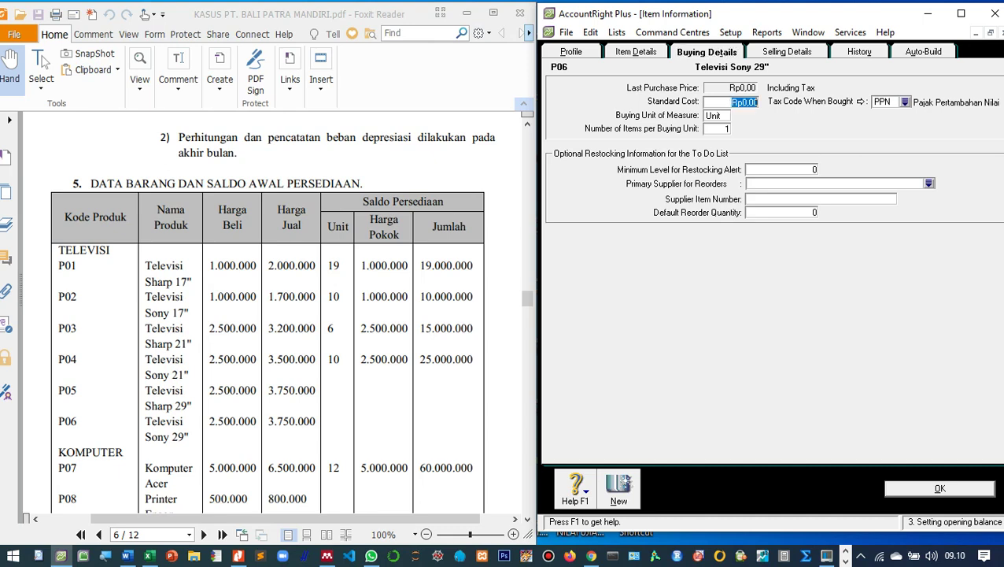
{"action": "type", "text": "2."}
{"action": "type", "text": "500.000"}
{"action": "key", "text": "Tab"}
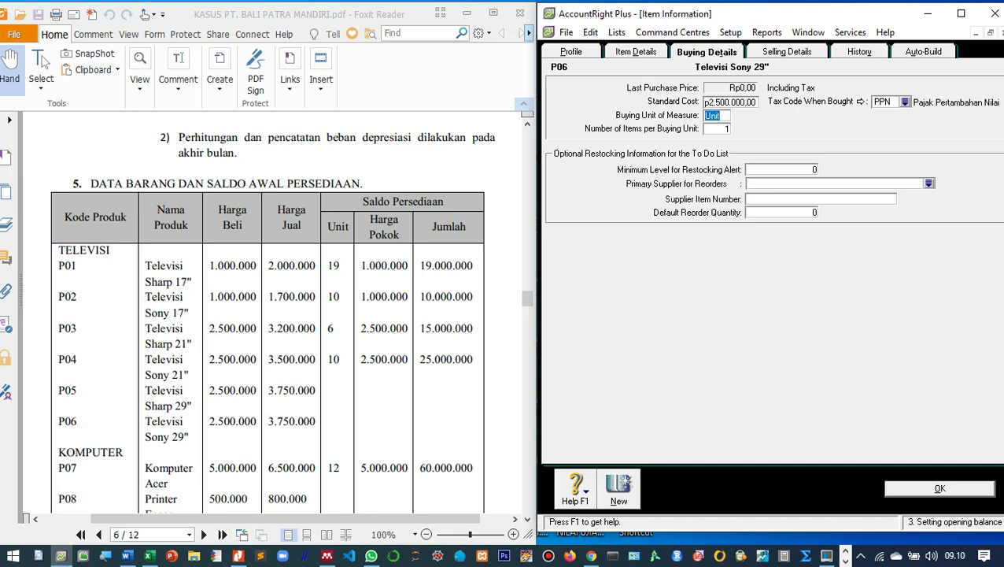
{"action": "key", "text": "ctrl+Tab"}
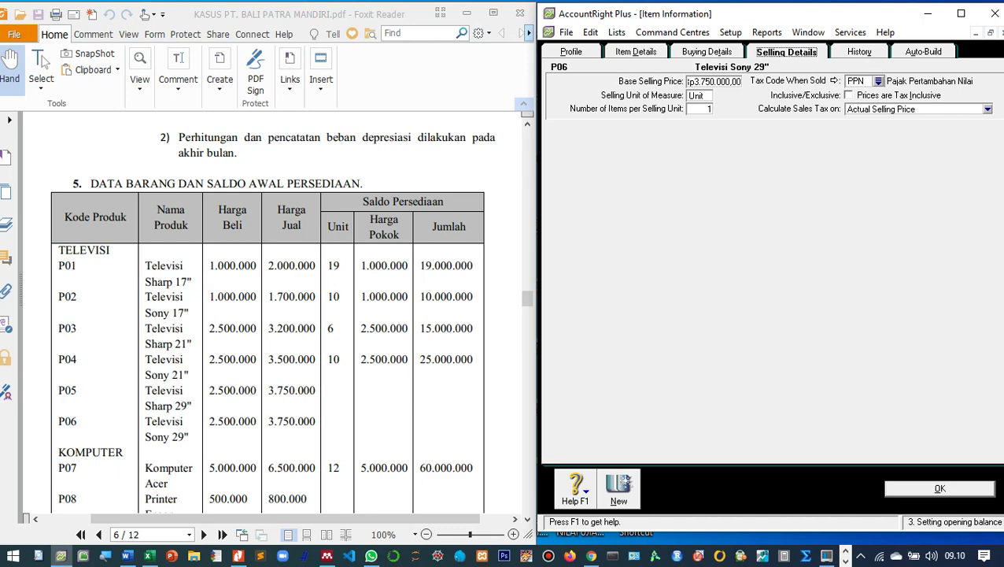
{"action": "left_click", "coordinate": [940, 488]}
{"action": "scroll", "coordinate": [268, 314], "scroll_direction": "down", "scroll_amount": 1}
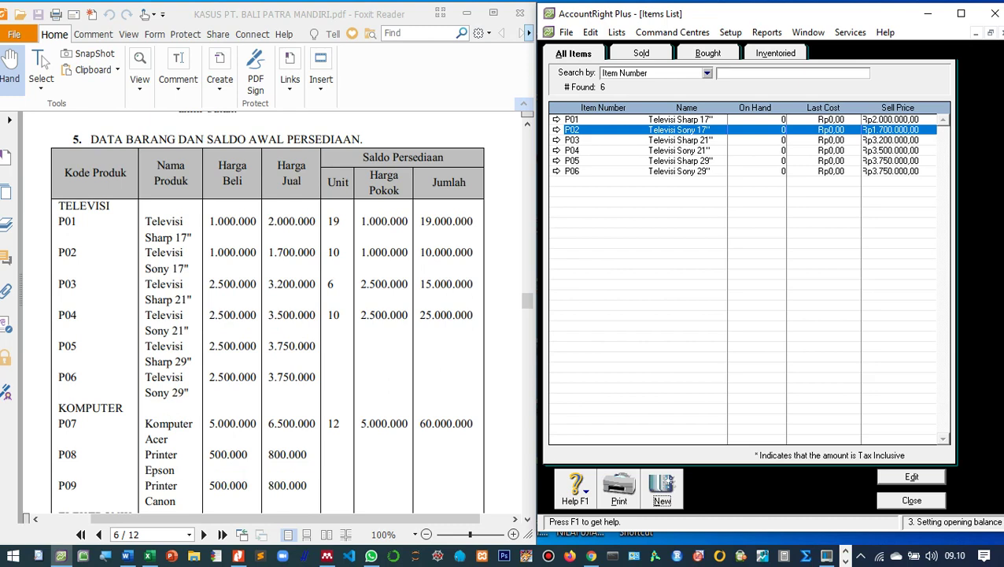
Start new item P07 'Komputer Acer', marked as bought, sold and inventoried.
{"action": "key", "text": "alt+n"}
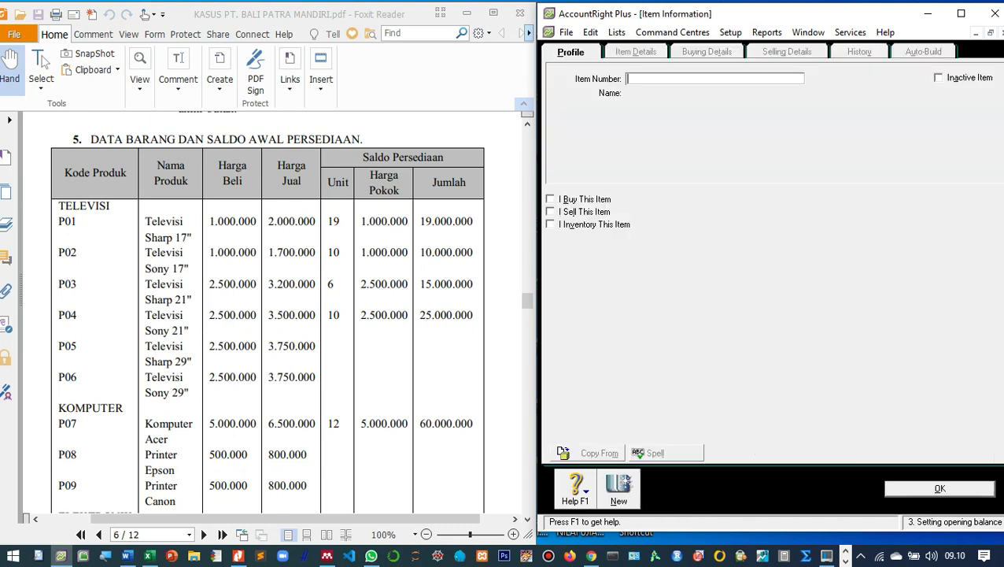
{"action": "scroll", "coordinate": [267, 315], "scroll_direction": "down", "scroll_amount": 1}
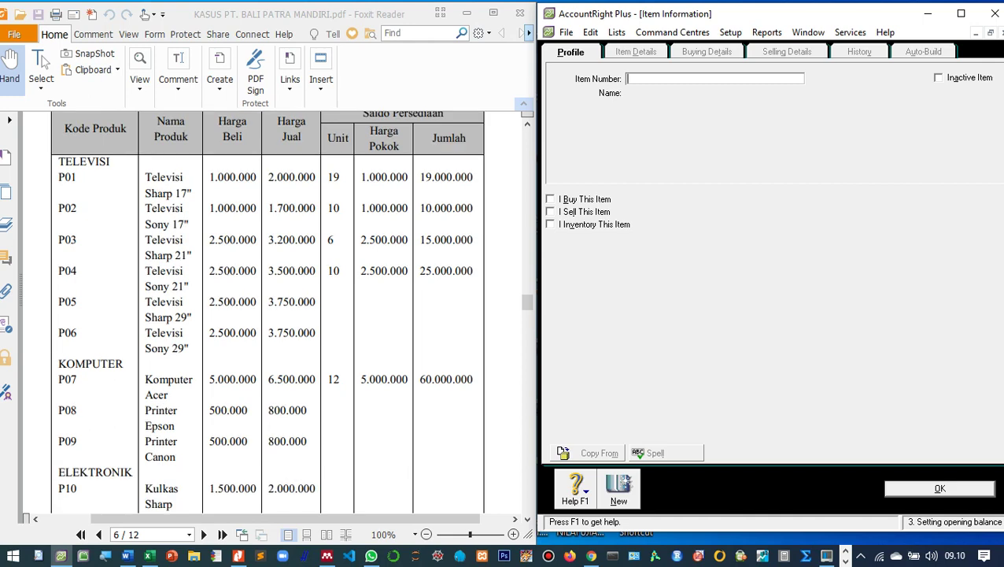
{"action": "type", "text": "P07"}
{"action": "key", "text": "Tab"}
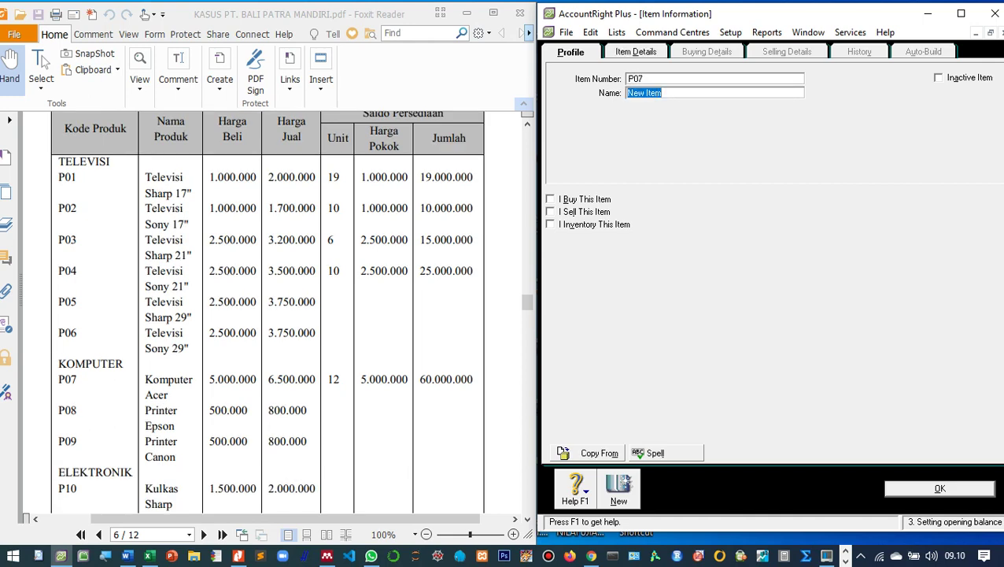
{"action": "type", "text": "Komputer Acer"}
{"action": "left_click", "coordinate": [550, 199]}
{"action": "left_click", "coordinate": [550, 212]}
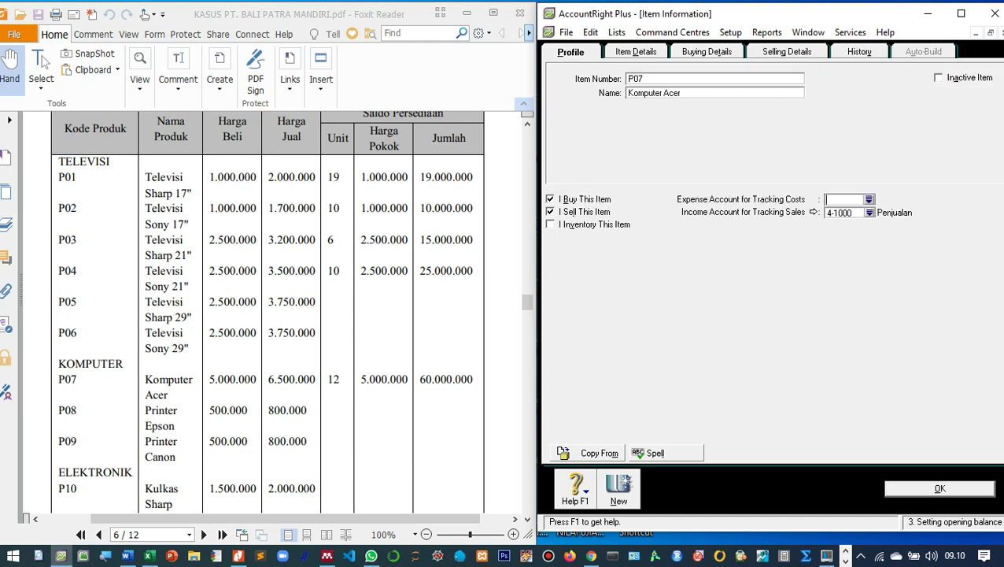
{"action": "left_click", "coordinate": [550, 224]}
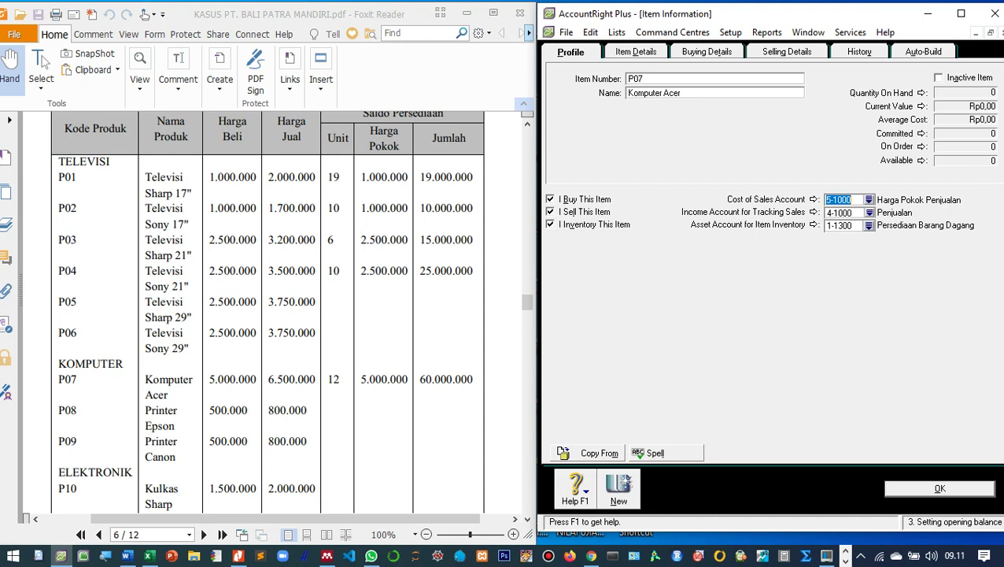
Give P07 a standard cost of 5000000 and base selling price of 6500000, then save it.
{"action": "key", "text": "alt+b"}
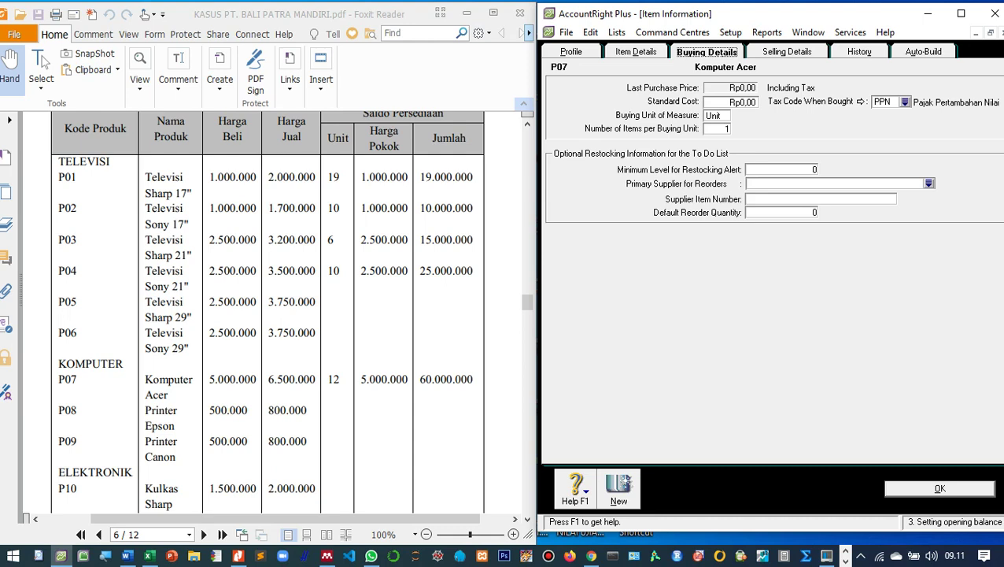
{"action": "left_click", "coordinate": [744, 102]}
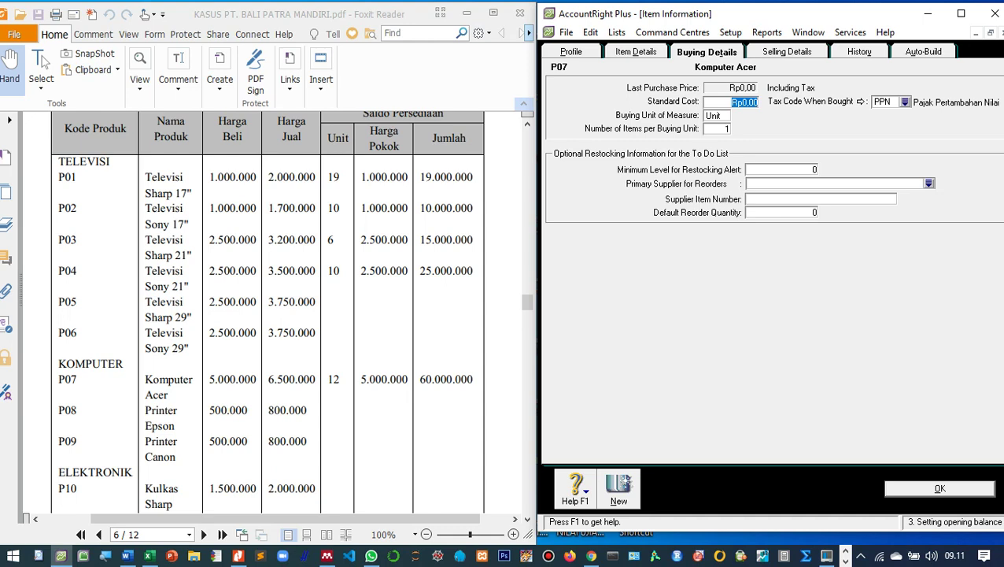
{"action": "type", "text": "5000000"}
{"action": "key", "text": "Tab"}
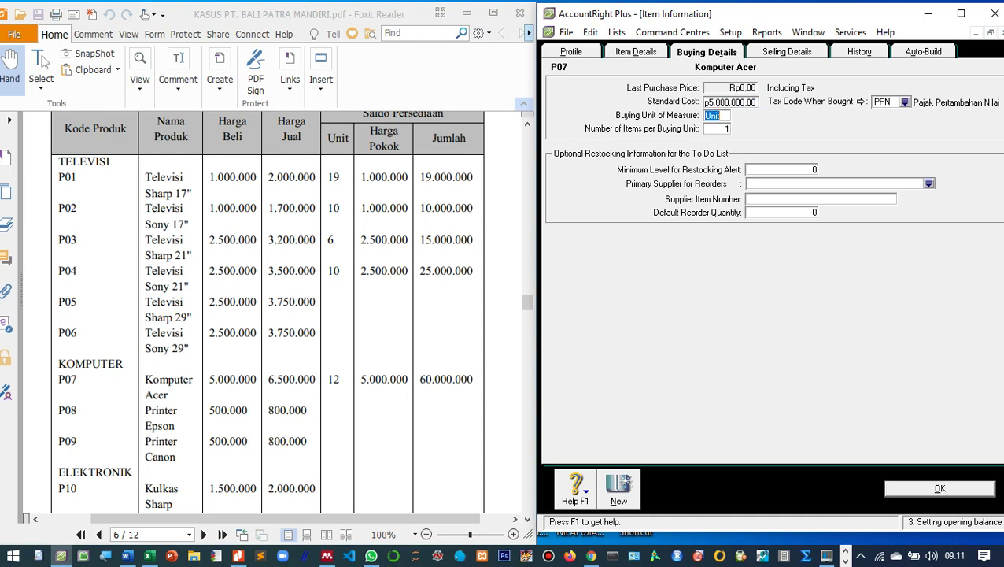
{"action": "key", "text": "ctrl+Tab"}
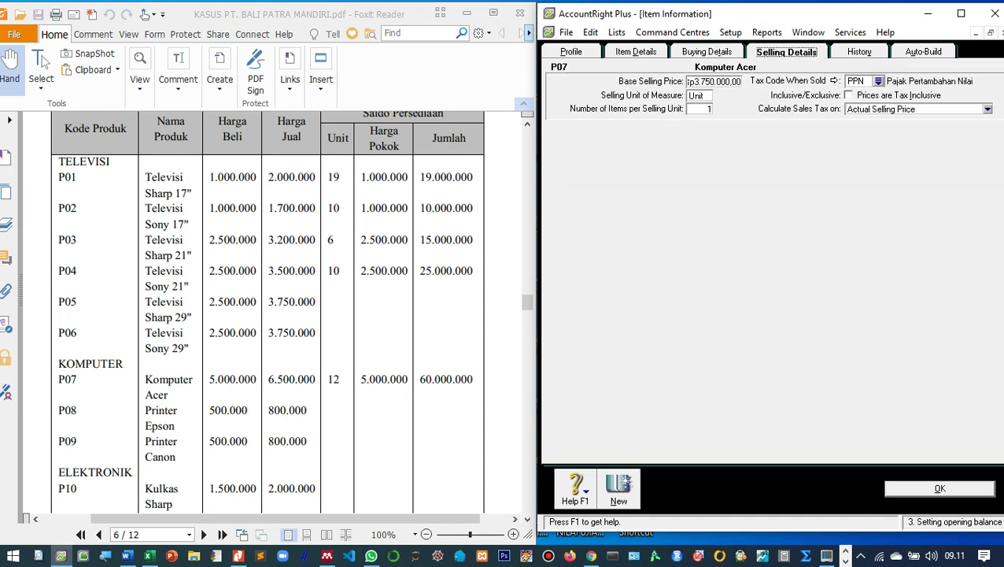
{"action": "key", "text": "Tab"}
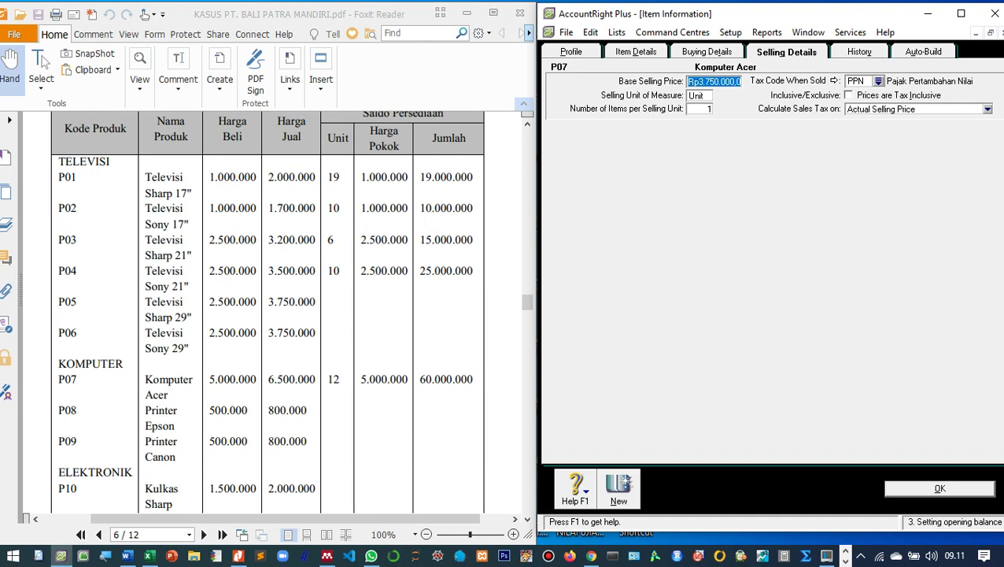
{"action": "type", "text": "6500000"}
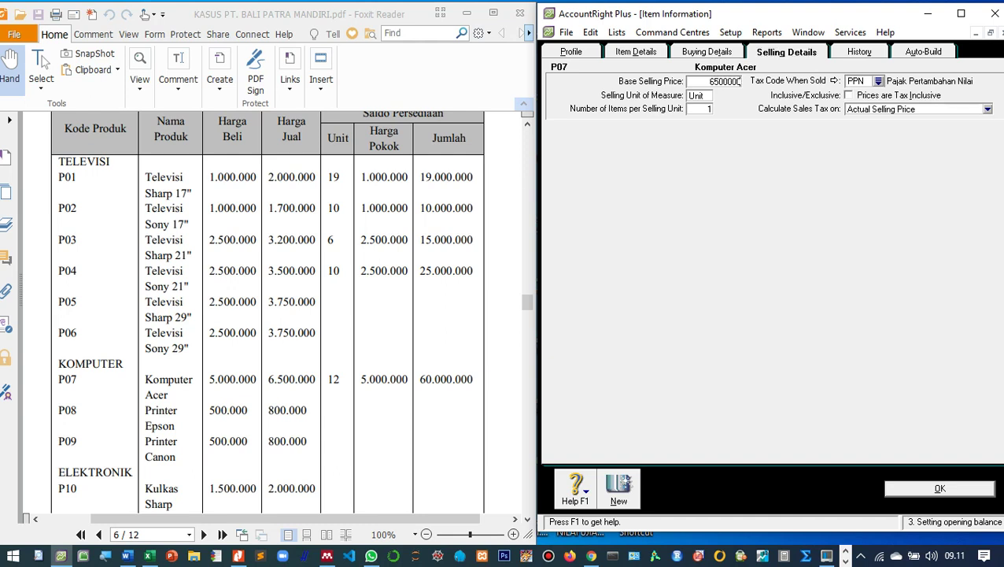
{"action": "key", "text": "Tab"}
{"action": "key", "text": "Return"}
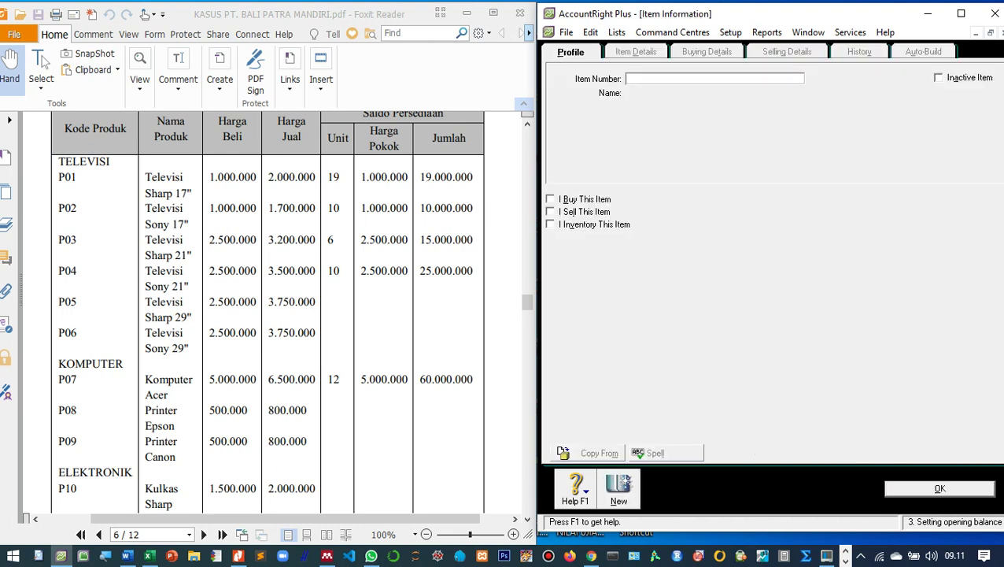
Enter item P08 'Printer Epson' and mark it as bought, sold and inventoried.
{"action": "type", "text": "P08"}
{"action": "key", "text": "Tab"}
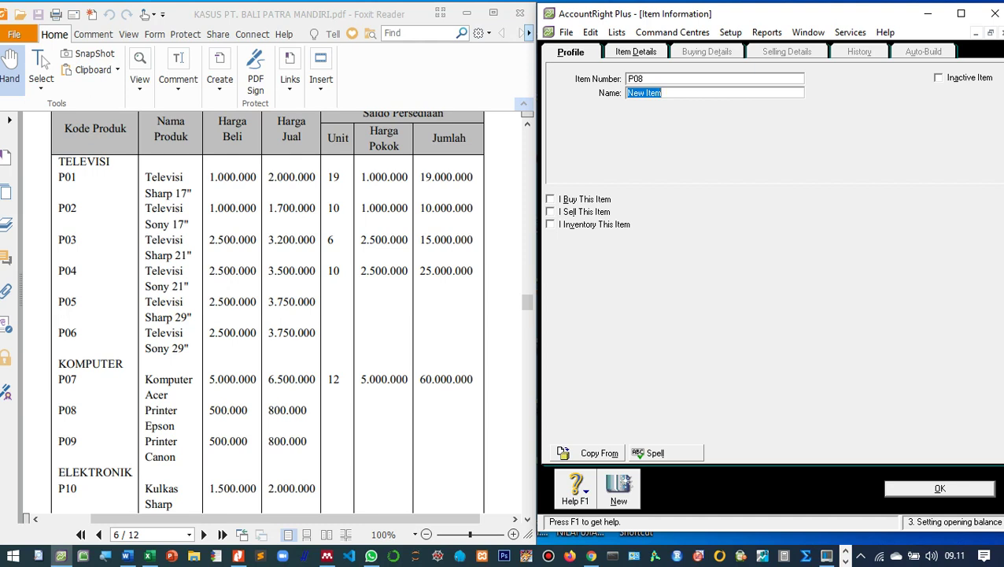
{"action": "type", "text": "Printer Epson"}
{"action": "key", "text": "Tab"}
{"action": "key", "text": "space"}
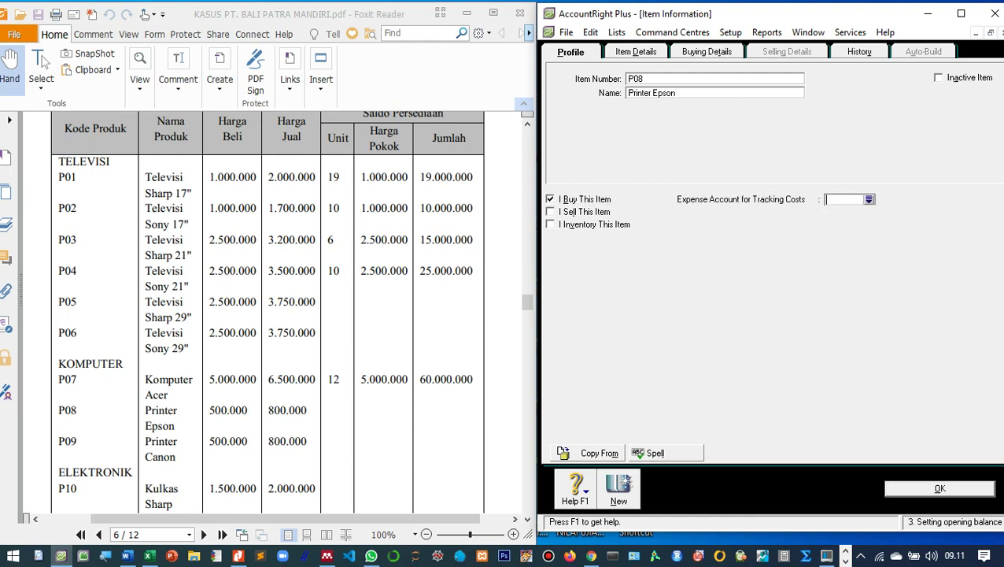
{"action": "key", "text": "Tab"}
{"action": "key", "text": "space"}
{"action": "key", "text": "Tab"}
{"action": "key", "text": "space"}
{"action": "key", "text": "Tab"}
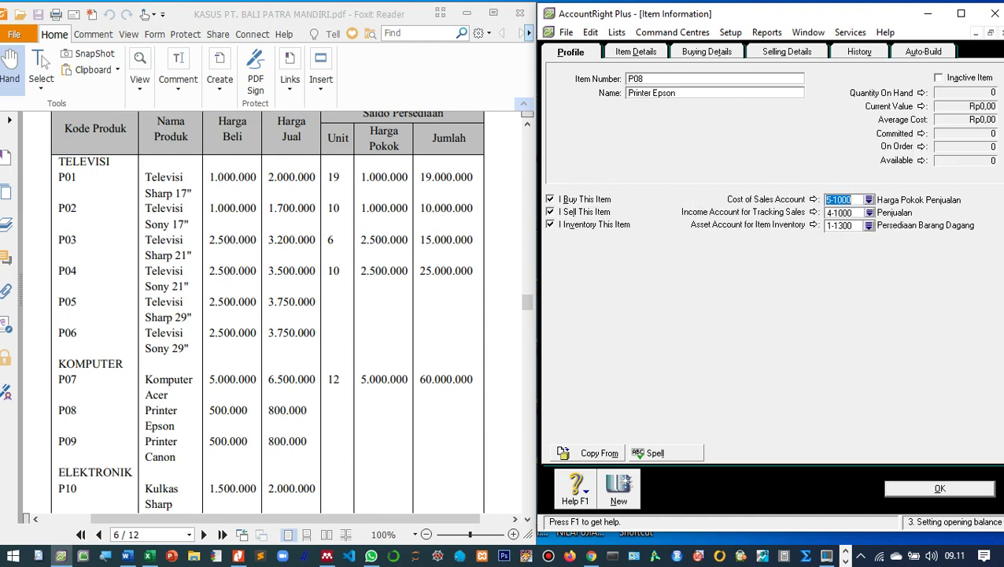
Set P08's standard cost to 500000 and base selling price to 800000, then save.
{"action": "key", "text": "alt+t"}
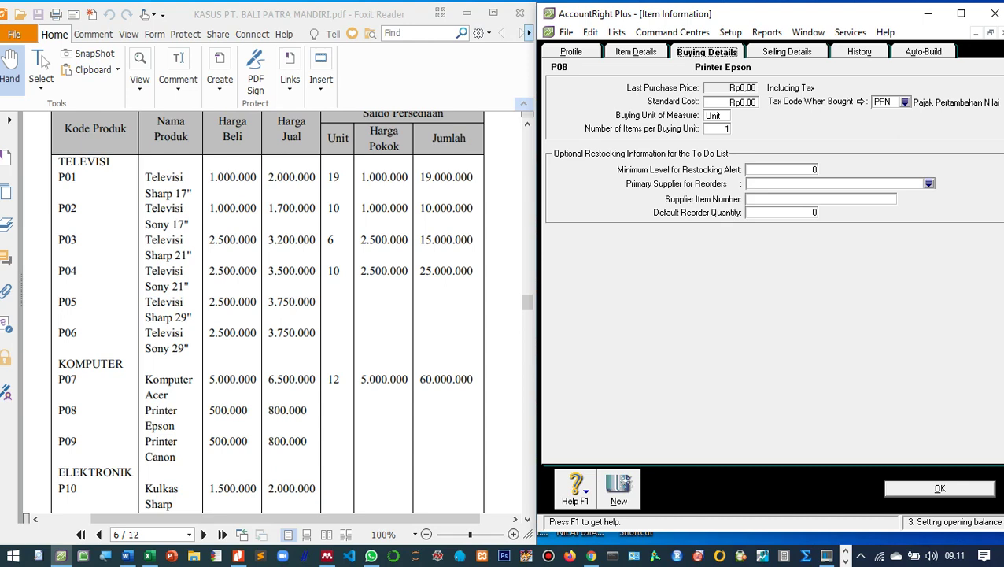
{"action": "key", "text": "Tab"}
{"action": "type", "text": "500000"}
{"action": "key", "text": "Tab"}
{"action": "key", "text": "ctrl+Tab"}
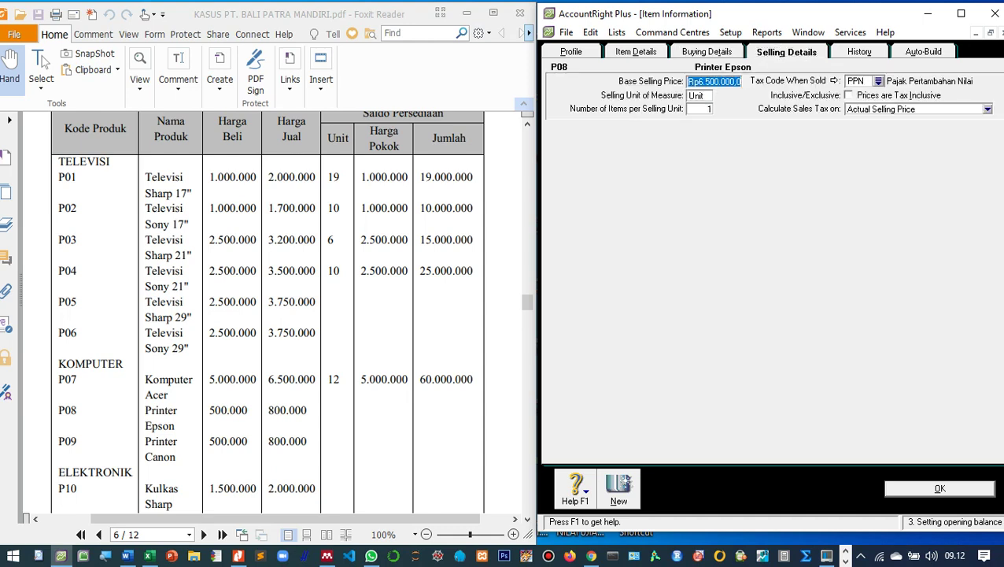
{"action": "type", "text": "800000"}
{"action": "key", "text": "Tab"}
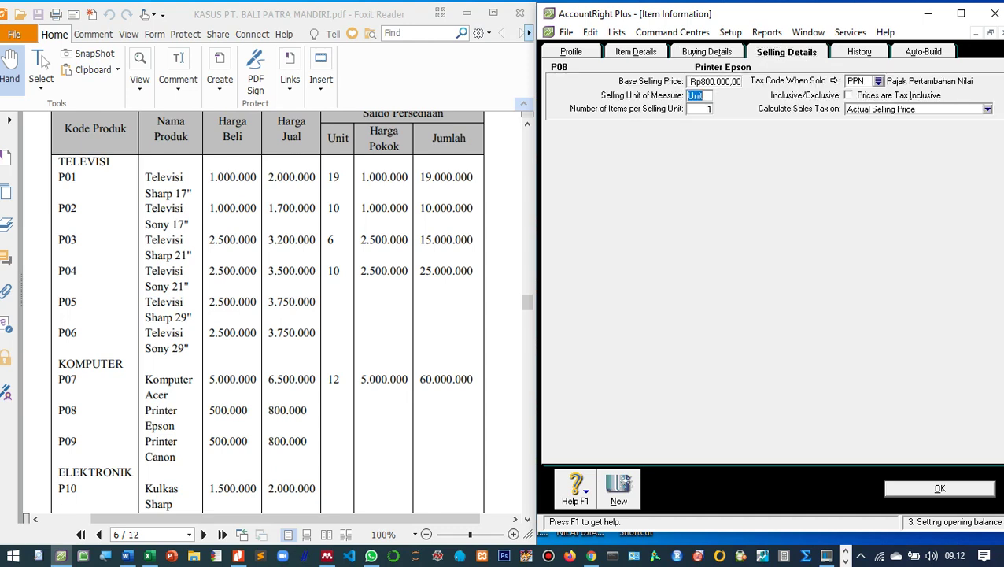
{"action": "key", "text": "Return"}
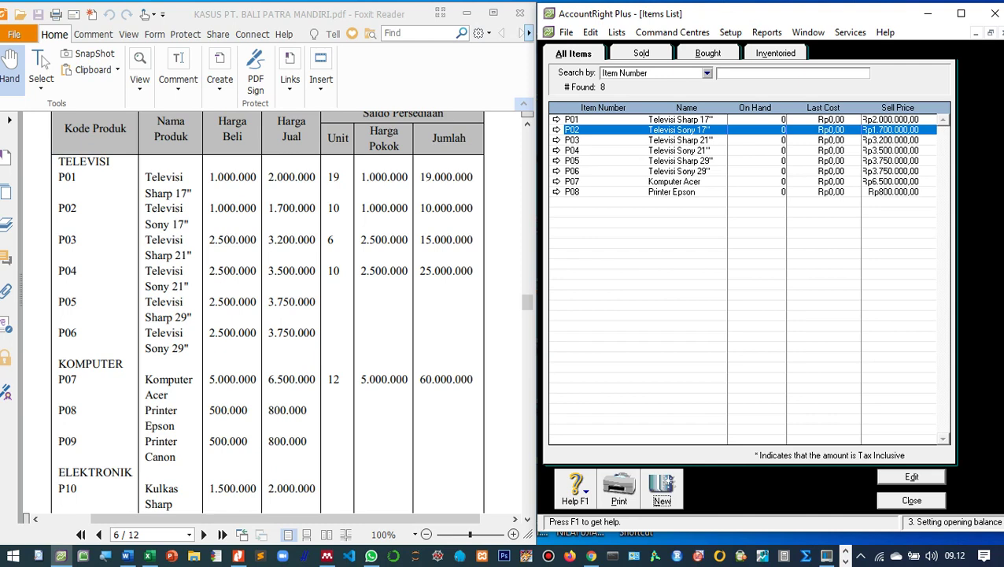
Create new item P09 'Printer Canon', marked as bought, sold and inventoried.
{"action": "scroll", "coordinate": [267, 315], "scroll_direction": "down", "scroll_amount": 1}
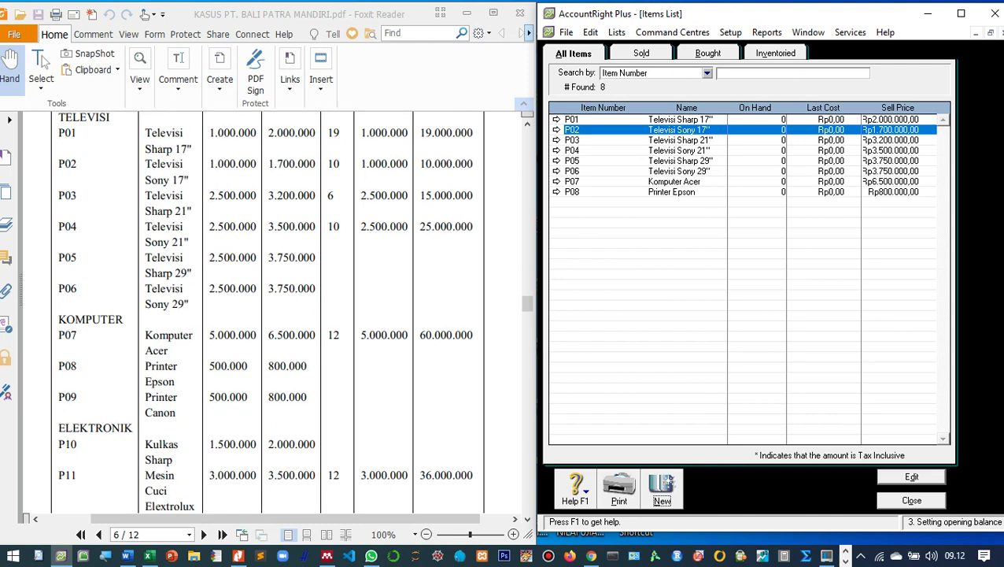
{"action": "key", "text": "alt+n"}
{"action": "type", "text": "P"}
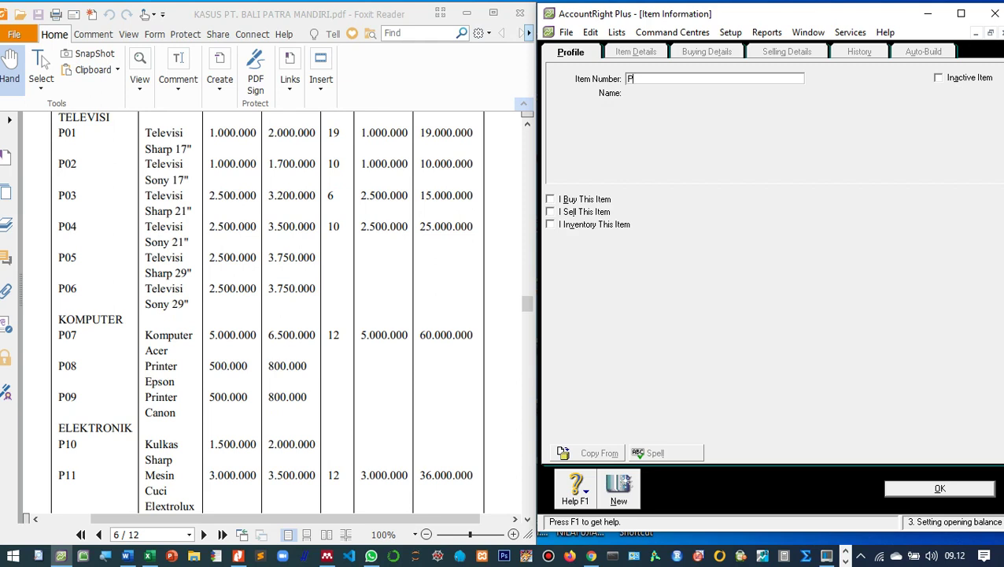
{"action": "type", "text": "09"}
{"action": "key", "text": "Tab"}
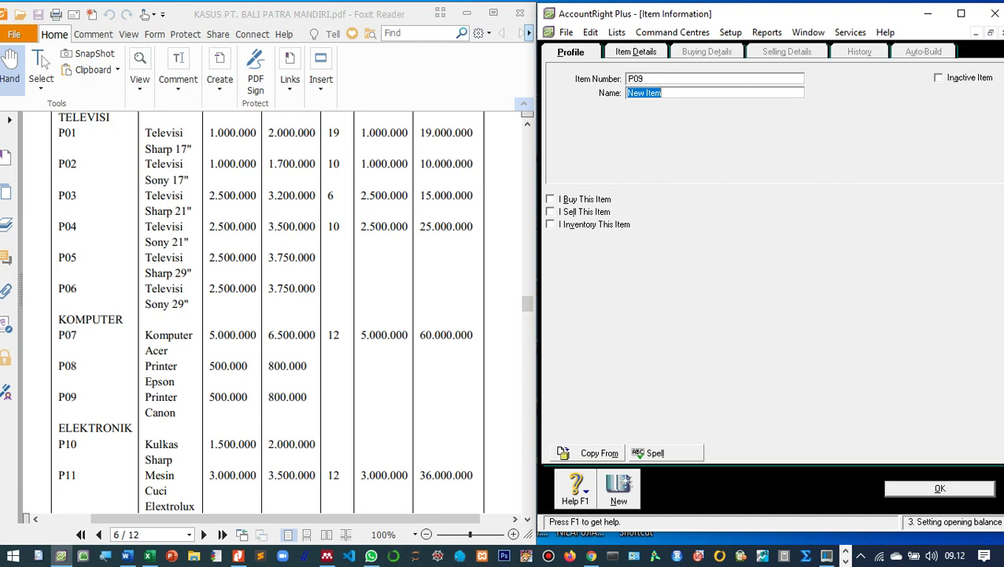
{"action": "type", "text": "Printer Canon"}
{"action": "key", "text": "Tab"}
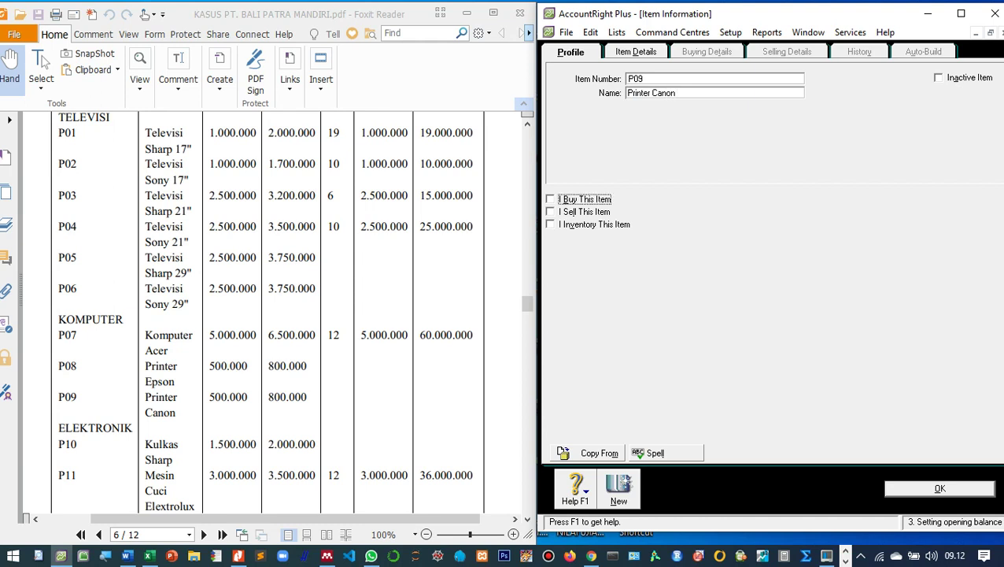
{"action": "key", "text": "space"}
{"action": "key", "text": "Tab"}
{"action": "key", "text": "space"}
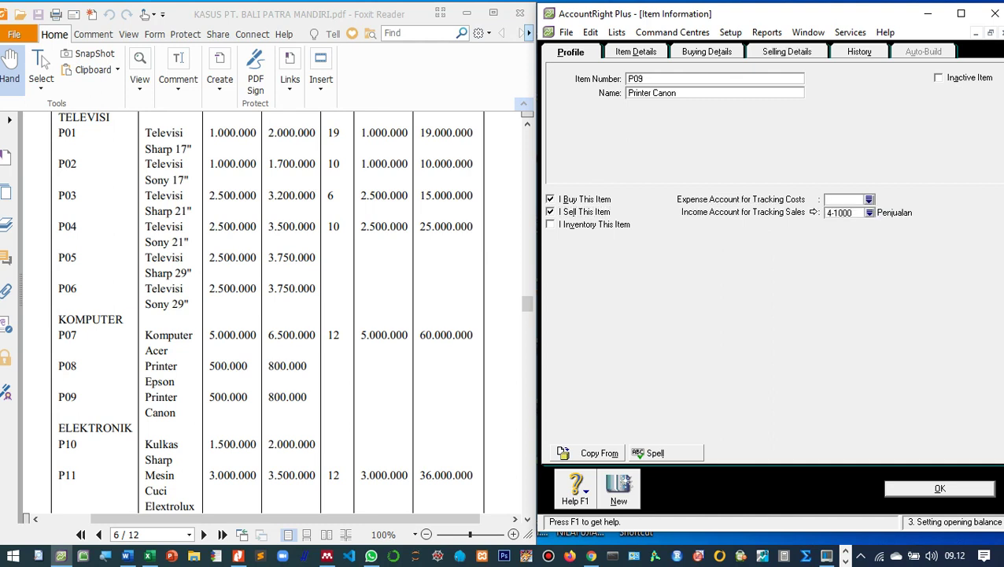
{"action": "key", "text": "Tab"}
{"action": "key", "text": "space"}
{"action": "key", "text": "Tab"}
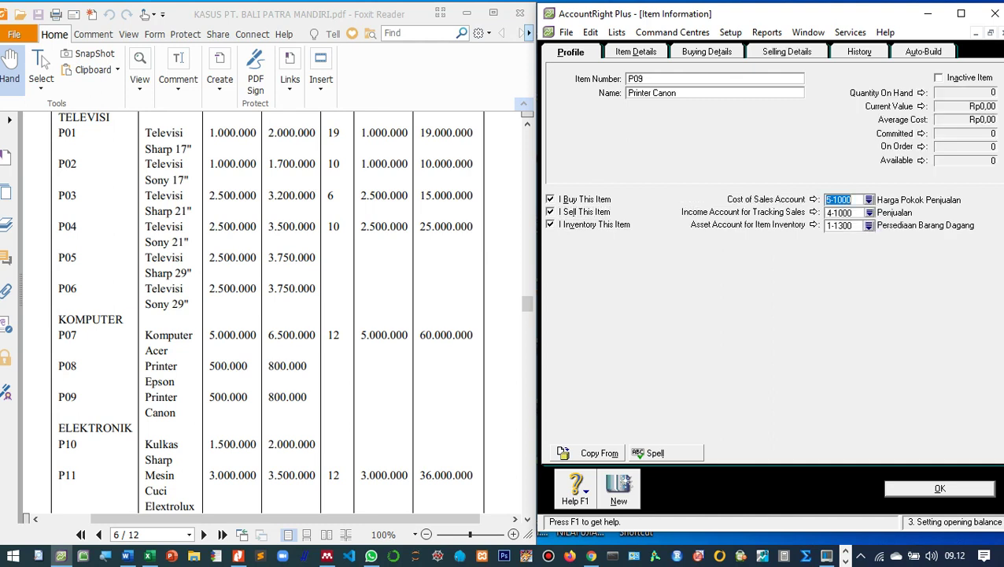
Set P09's standard cost to 500000, keep the 800000 selling price, and save.
{"action": "key", "text": "ctrl+Tab"}
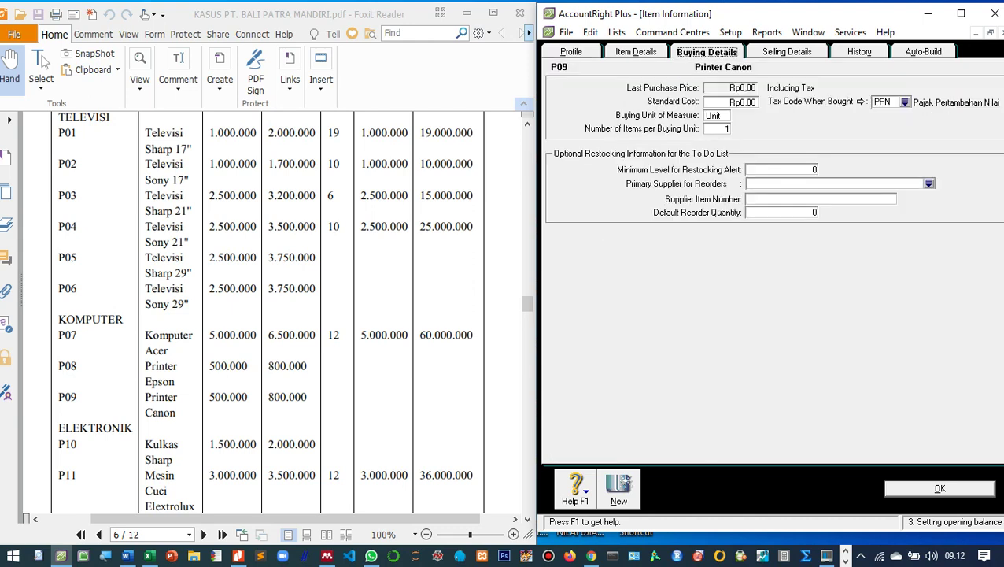
{"action": "key", "text": "Tab"}
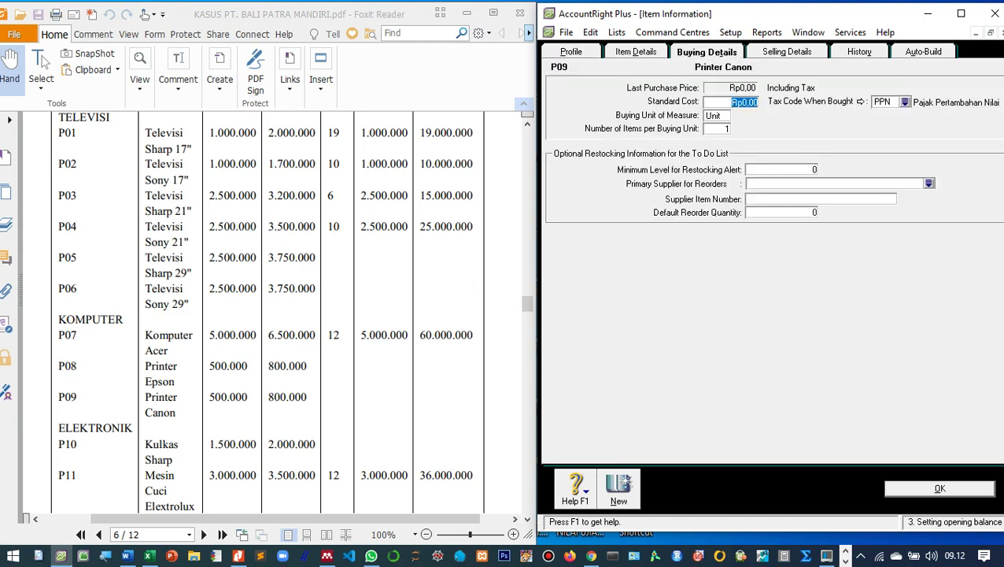
{"action": "type", "text": "500000"}
{"action": "key", "text": "Tab"}
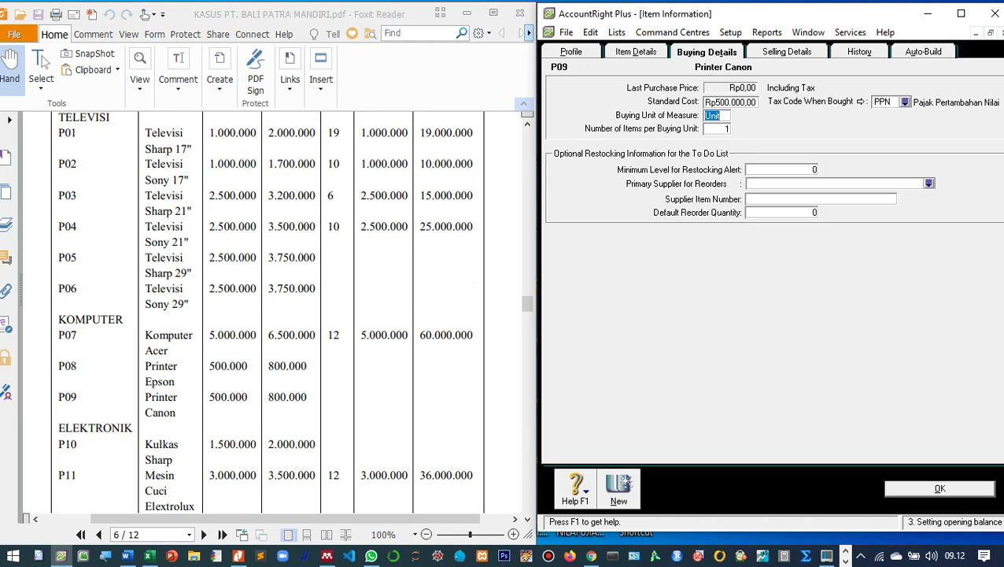
{"action": "key", "text": "ctrl+Tab"}
{"action": "left_click", "coordinate": [715, 81]}
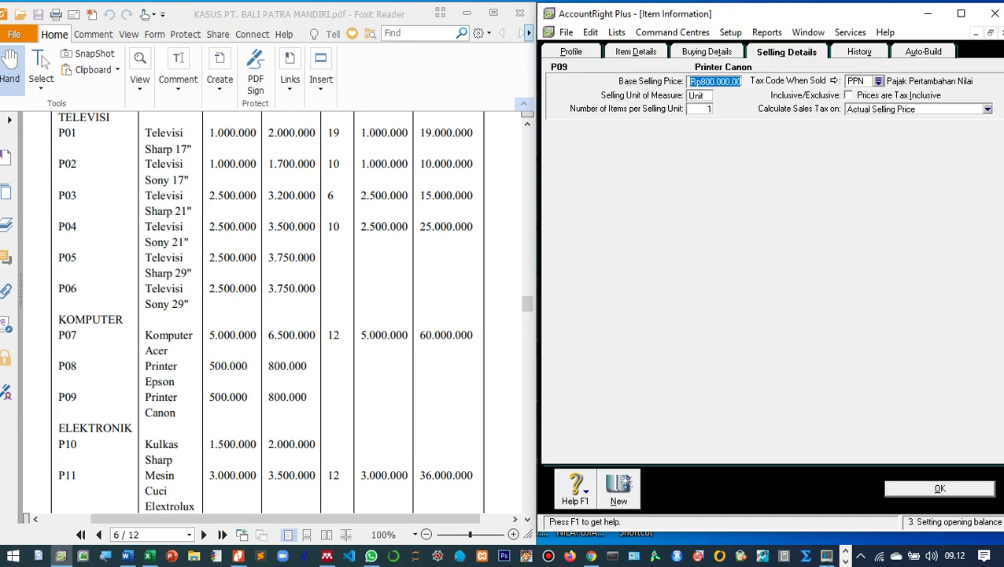
{"action": "key", "text": "Tab"}
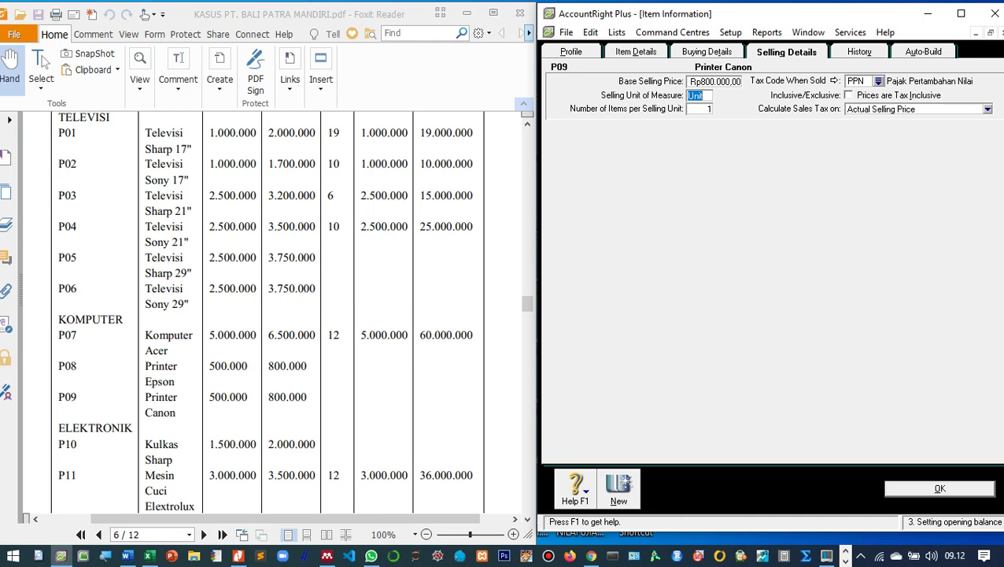
{"action": "key", "text": "Return"}
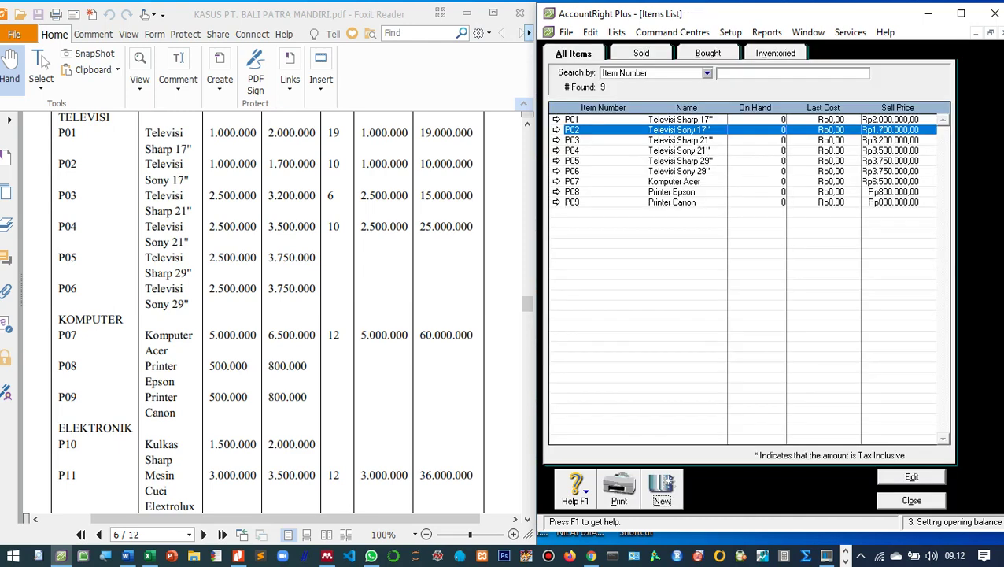
Create new item P10 'Kulkas Sharp', marked as bought, sold and inventoried.
{"action": "scroll", "coordinate": [268, 314], "scroll_direction": "down", "scroll_amount": 1}
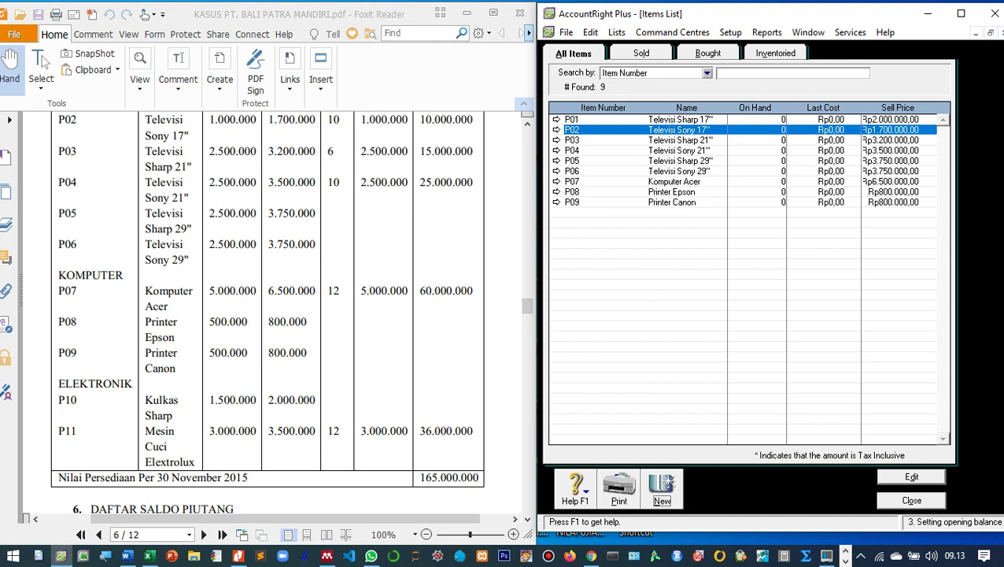
{"action": "key", "text": "alt+n"}
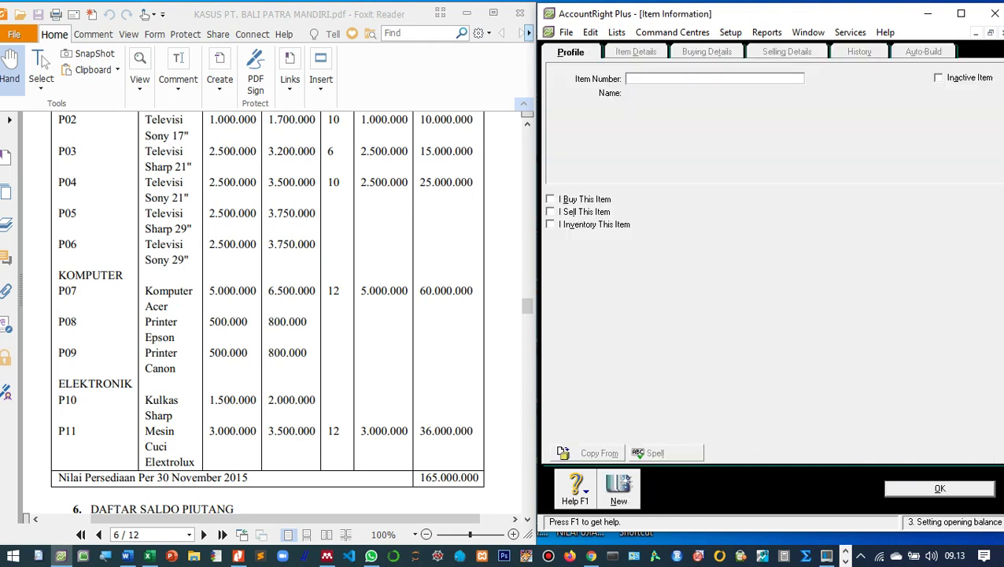
{"action": "type", "text": "P10"}
{"action": "key", "text": "Tab"}
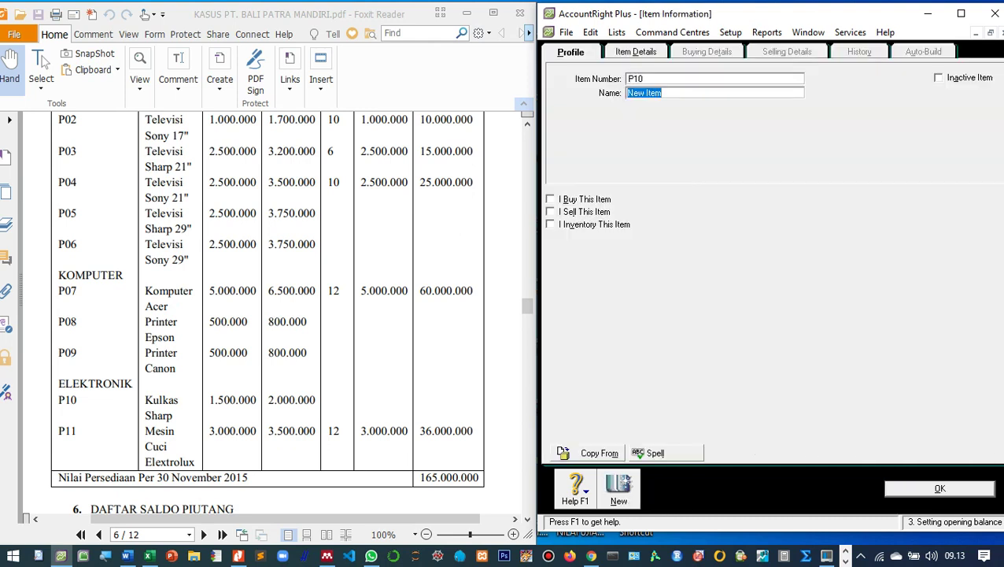
{"action": "type", "text": "Kulkas Sharp"}
{"action": "key", "text": "Tab"}
{"action": "key", "text": "space"}
{"action": "key", "text": "Tab"}
{"action": "key", "text": "space"}
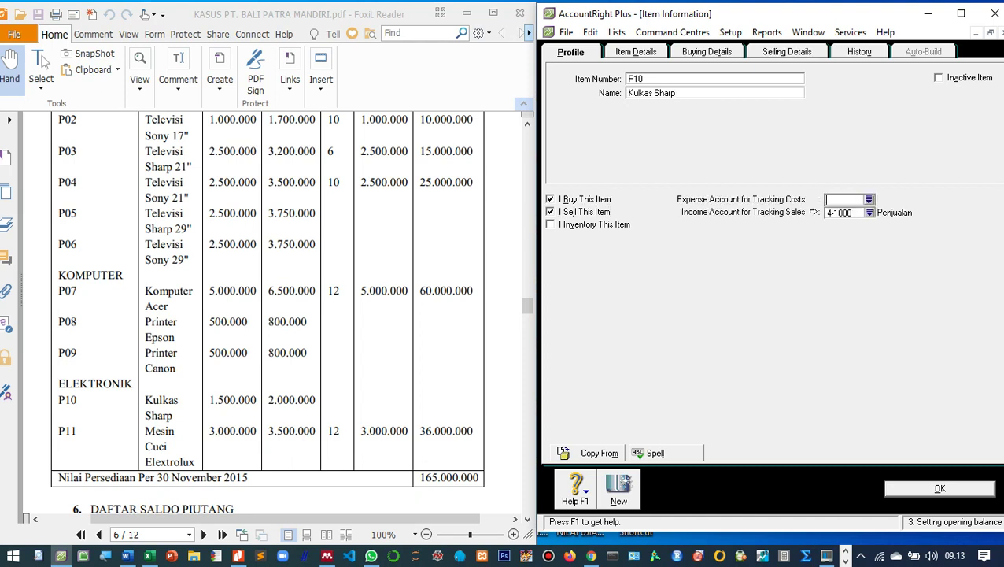
{"action": "key", "text": "Tab"}
{"action": "key", "text": "space"}
{"action": "key", "text": "Tab"}
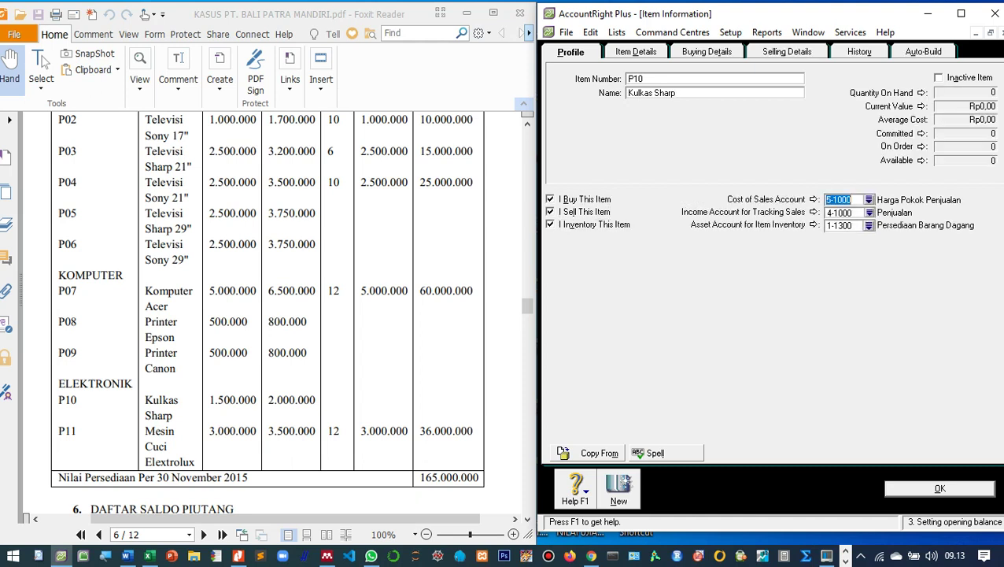
Give P10 a standard cost of 1500000 and base selling price of 2000000, then save.
{"action": "key", "text": "alt+b"}
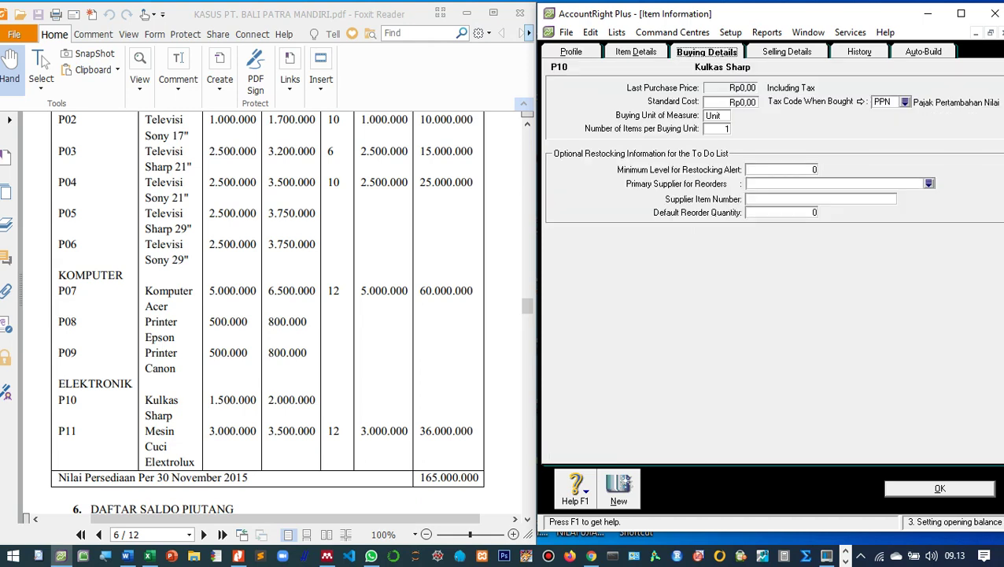
{"action": "key", "text": "Tab"}
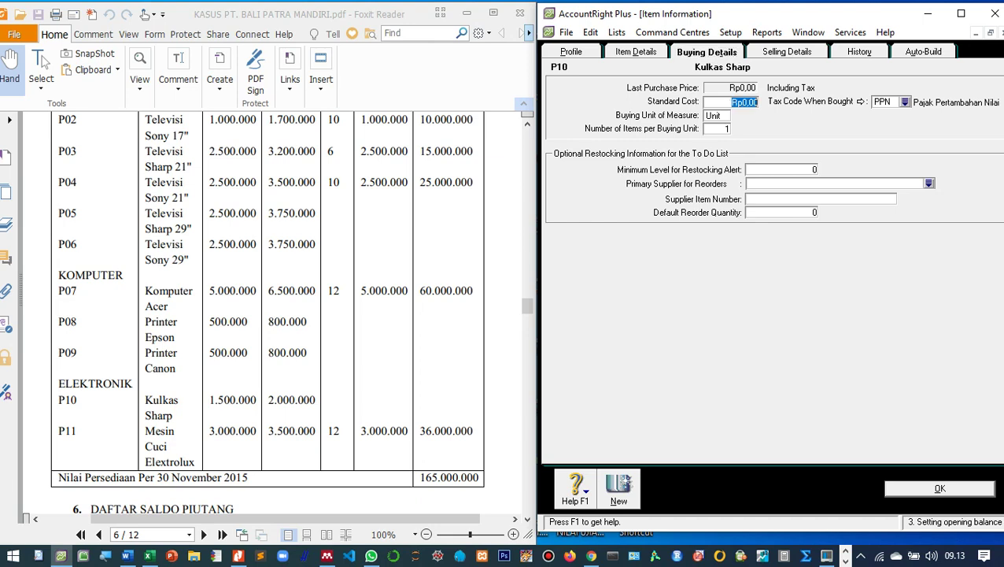
{"action": "type", "text": "1500000"}
{"action": "key", "text": "Tab"}
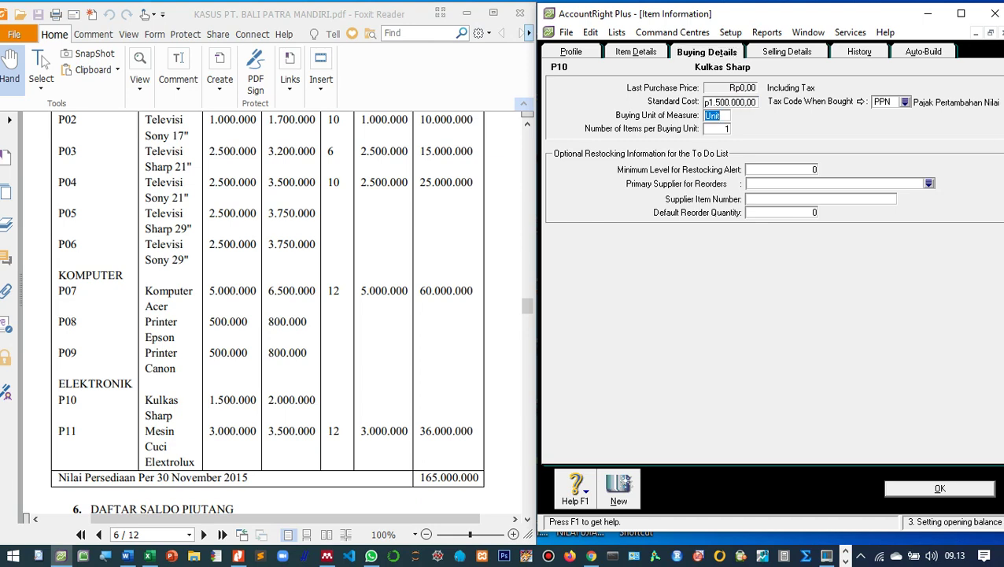
{"action": "key", "text": "ctrl+Tab"}
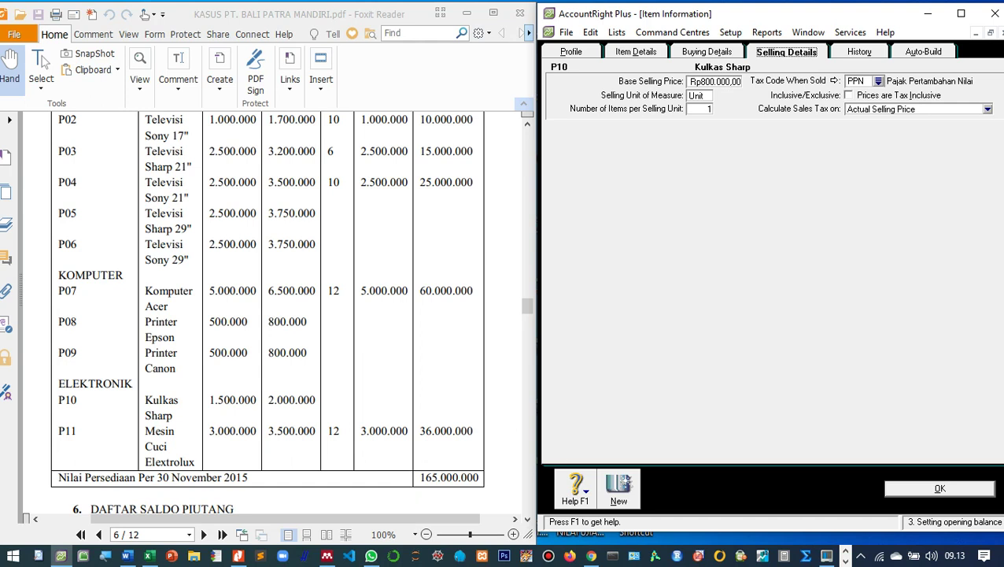
{"action": "key", "text": "Tab"}
{"action": "type", "text": "2000000"}
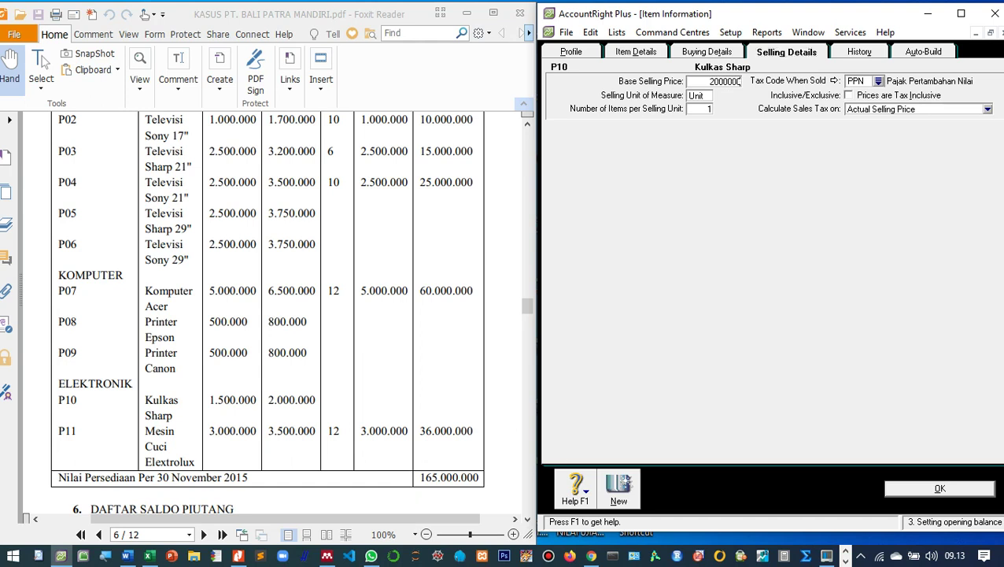
{"action": "key", "text": "Tab"}
{"action": "key", "text": "Return"}
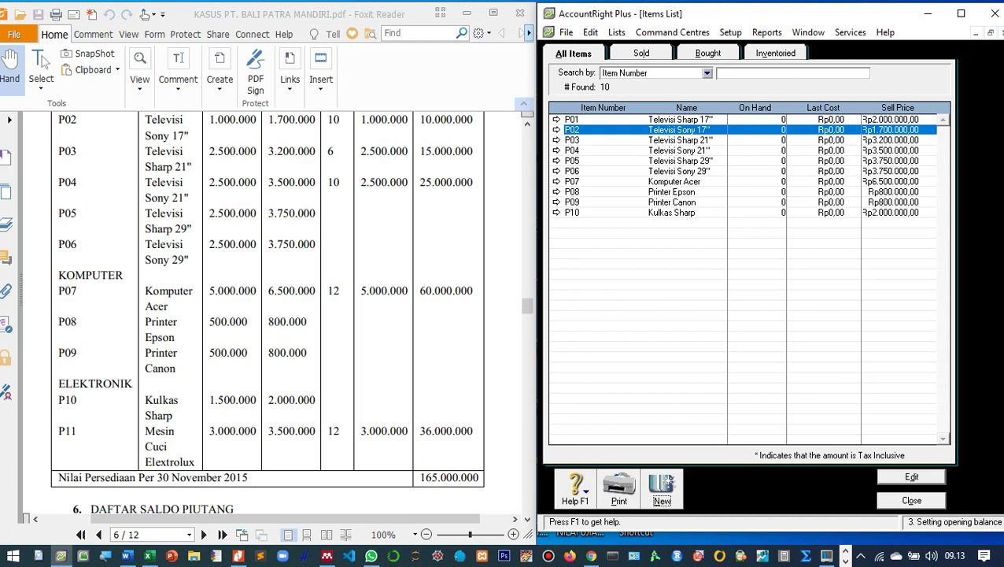
Create new item P11 'Mesin Cuci Elextrolux', marked as bought, sold and inventoried.
{"action": "key", "text": "ctrl+n"}
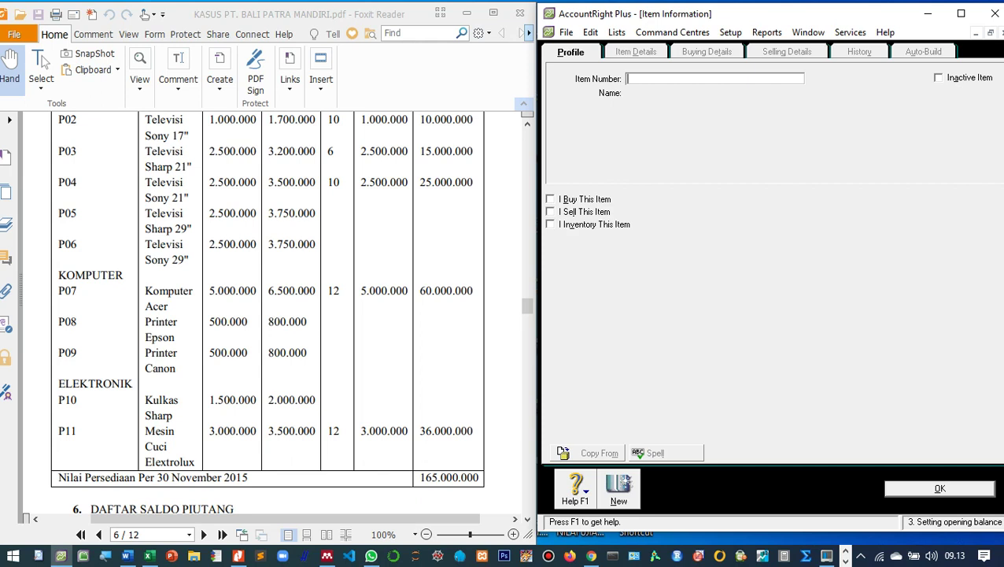
{"action": "type", "text": "P11"}
{"action": "key", "text": "Tab"}
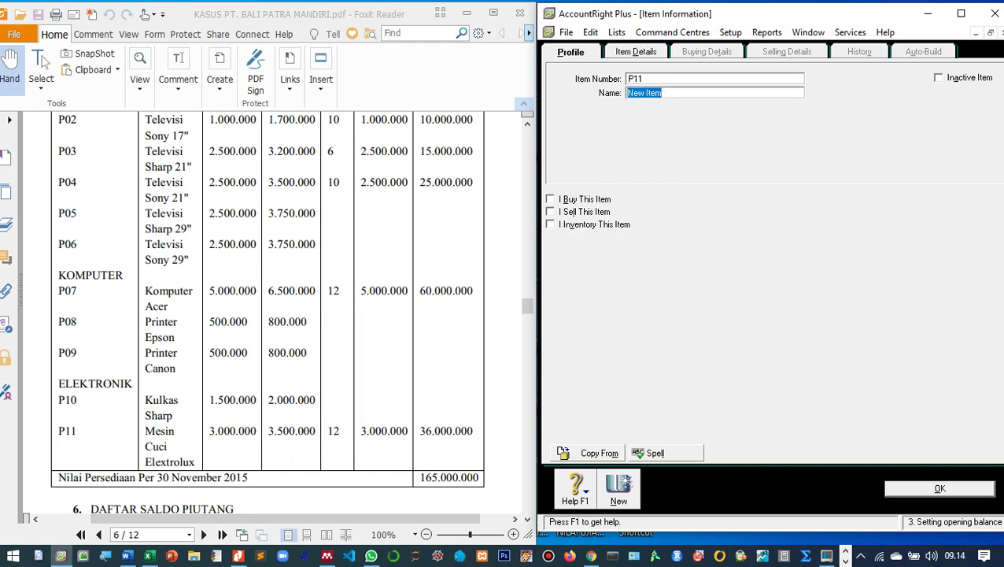
{"action": "type", "text": "Mesin Cuci Elextr"}
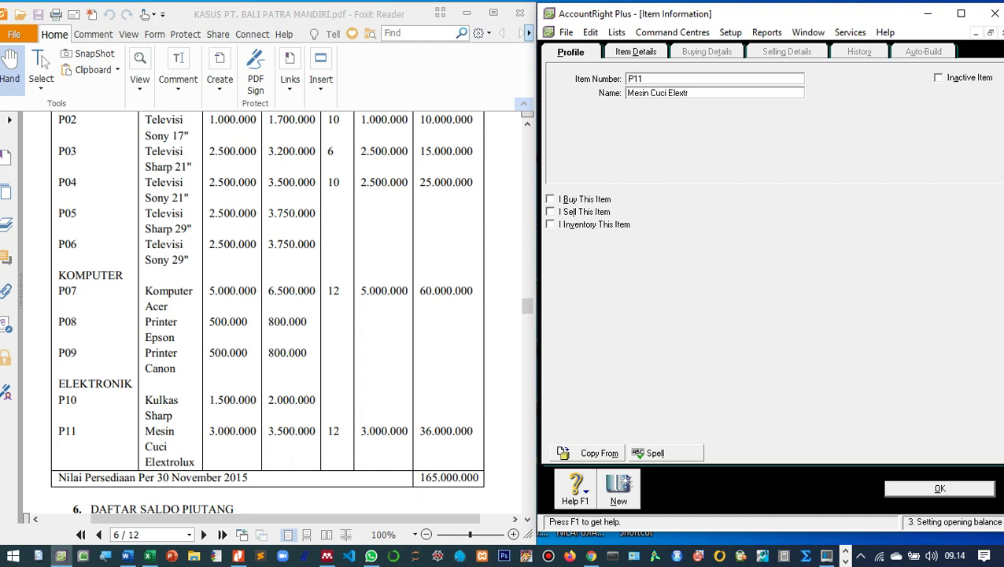
{"action": "type", "text": "olux"}
{"action": "key", "text": "Tab"}
{"action": "key", "text": "space"}
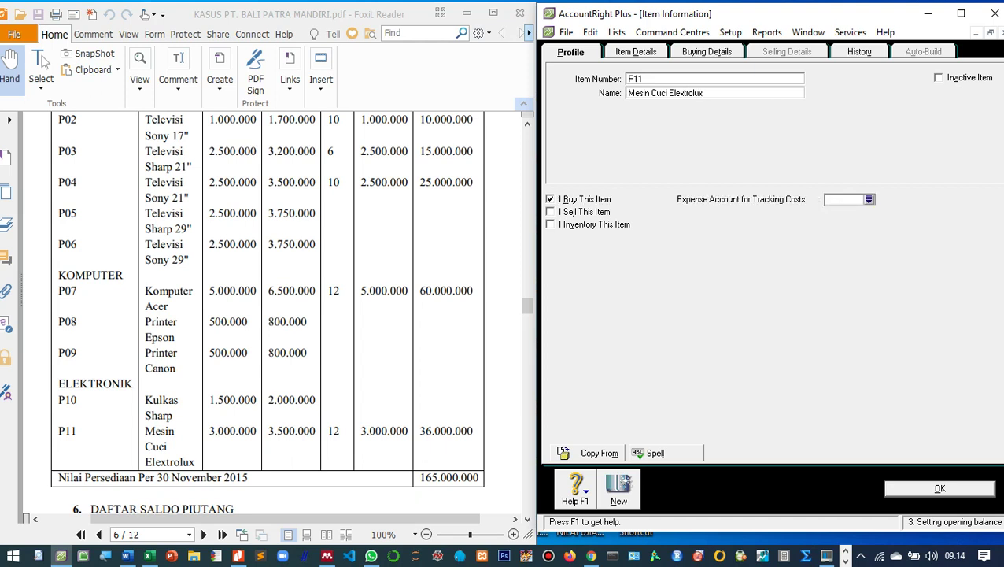
{"action": "key", "text": "alt+s"}
{"action": "key", "text": "alt+i"}
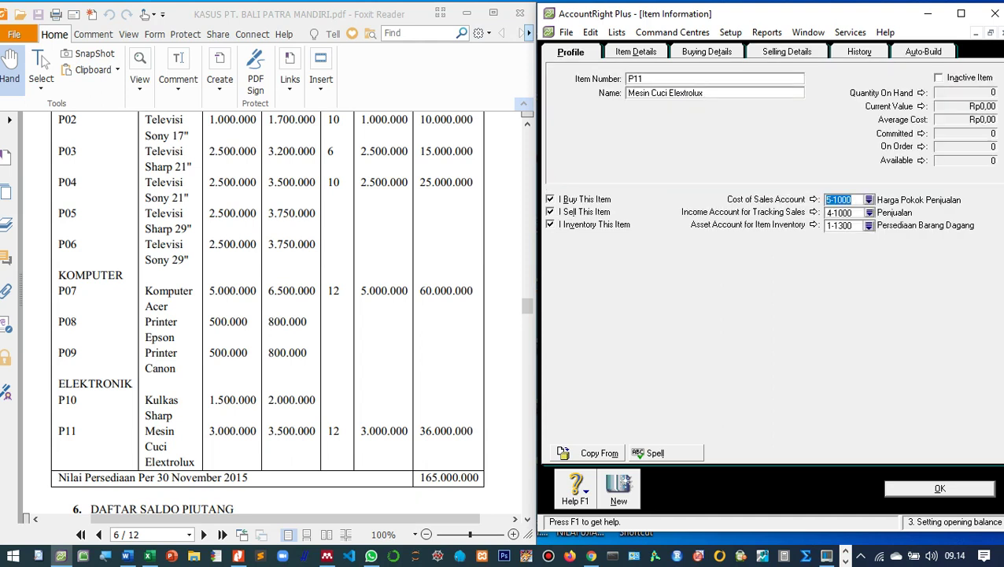
Set P11's standard cost to 3000000 and base selling price to 3.500.000, then save.
{"action": "key", "text": "ctrl+3"}
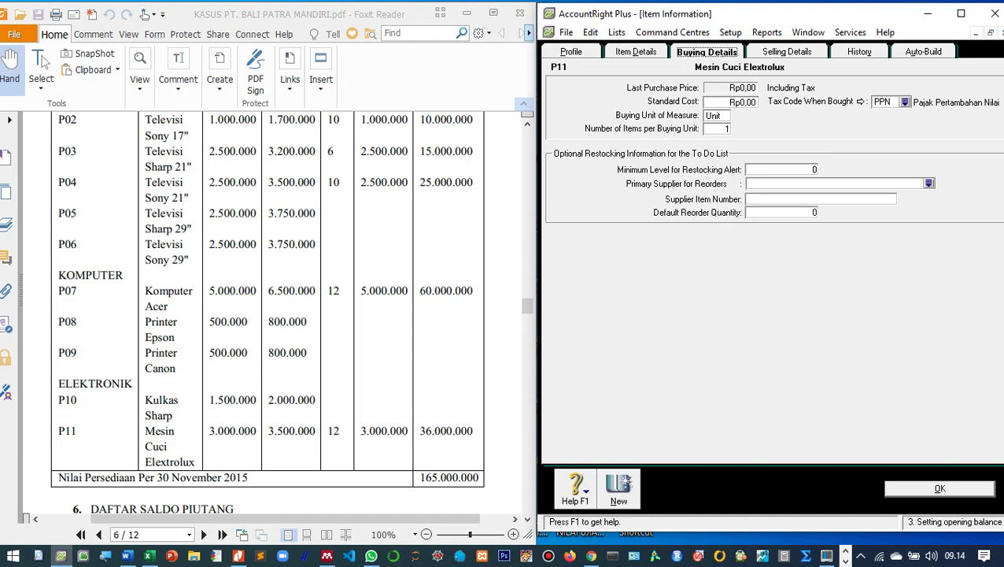
{"action": "key", "text": "Tab"}
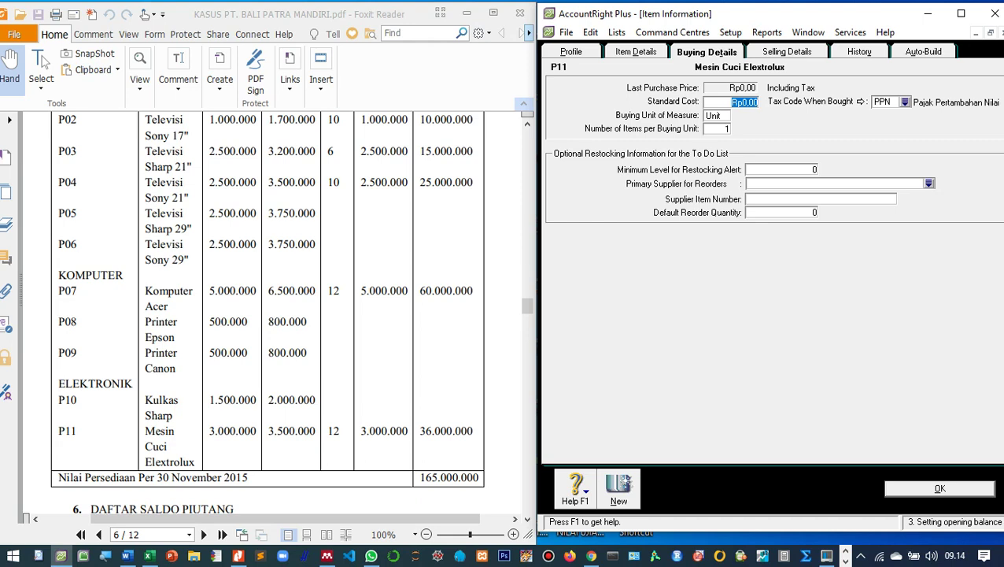
{"action": "type", "text": "3000000"}
{"action": "key", "text": "Tab"}
{"action": "key", "text": "ctrl+Tab"}
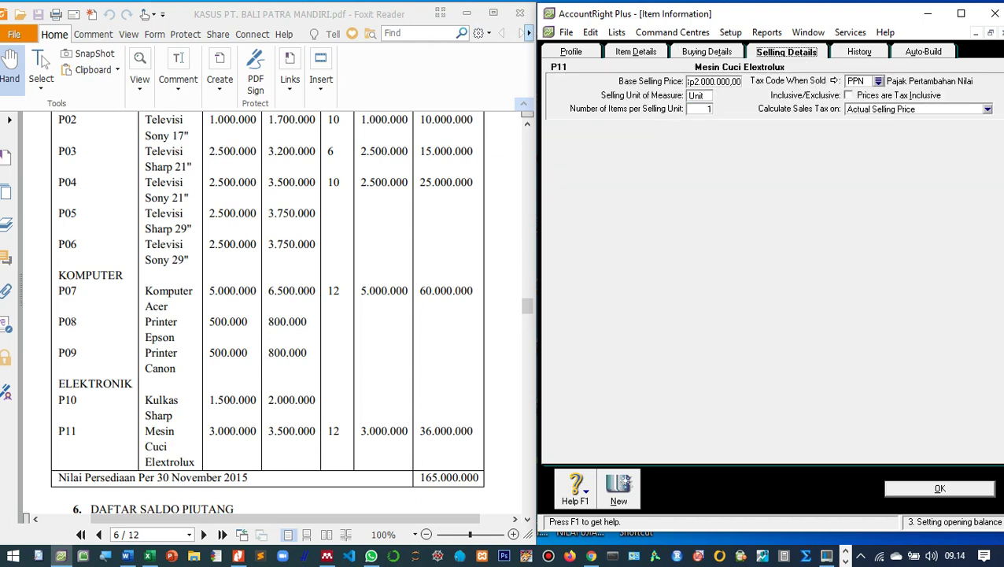
{"action": "key", "text": "Tab"}
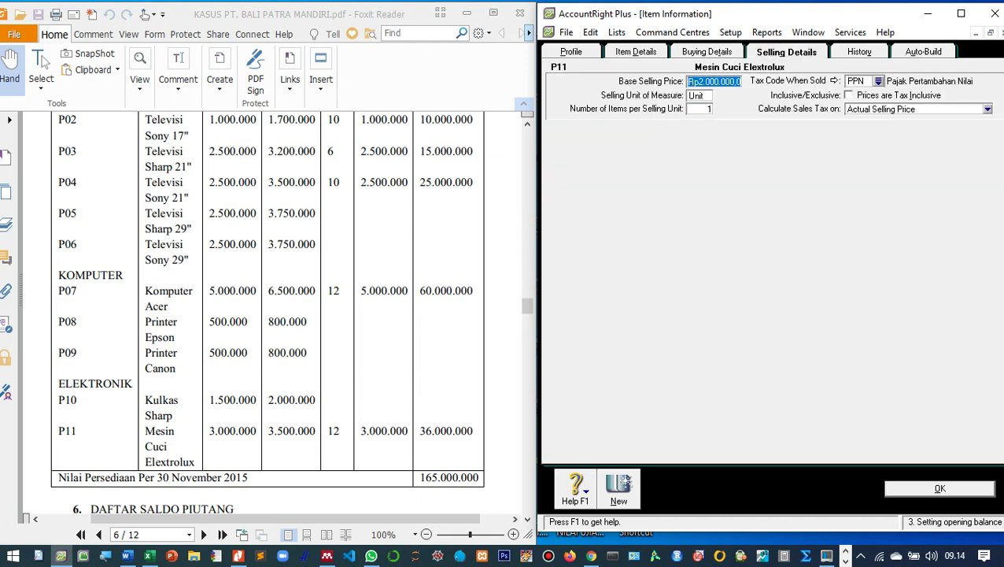
{"action": "type", "text": "3.500.00"}
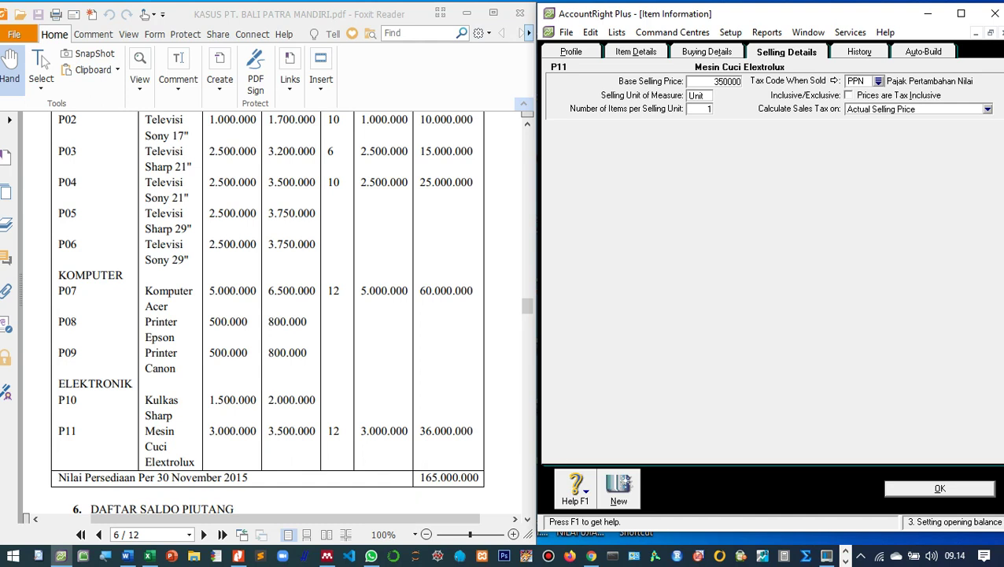
{"action": "type", "text": "0"}
{"action": "key", "text": "Tab"}
{"action": "key", "text": "Return"}
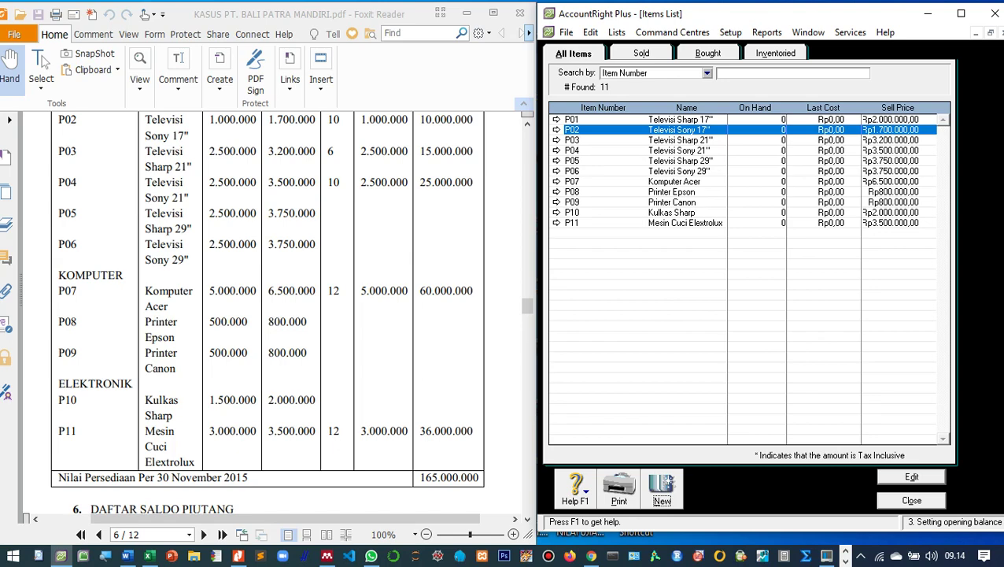
{"action": "scroll", "coordinate": [267, 315], "scroll_direction": "up", "scroll_amount": 5}
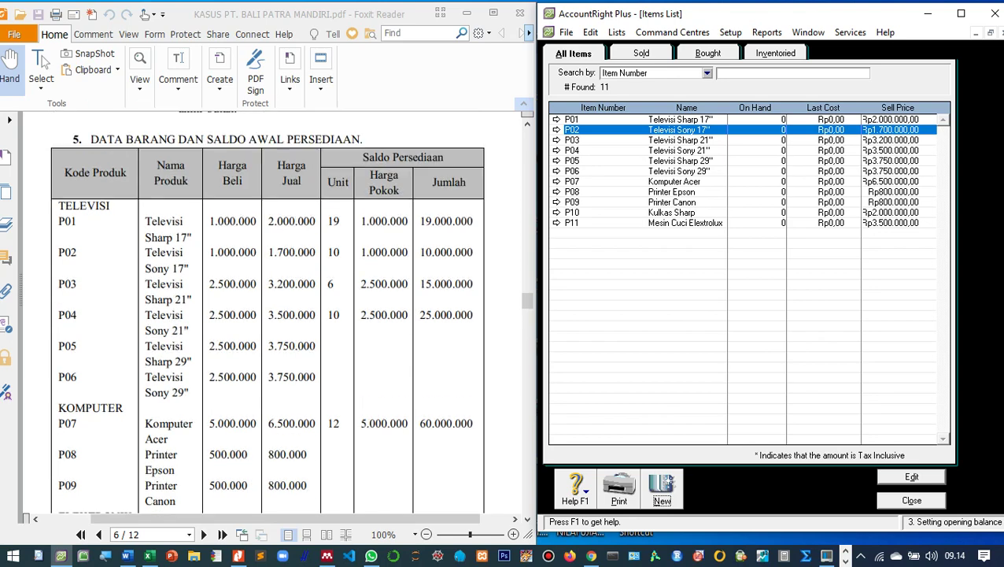
{"action": "scroll", "coordinate": [268, 315], "scroll_direction": "up", "scroll_amount": 20}
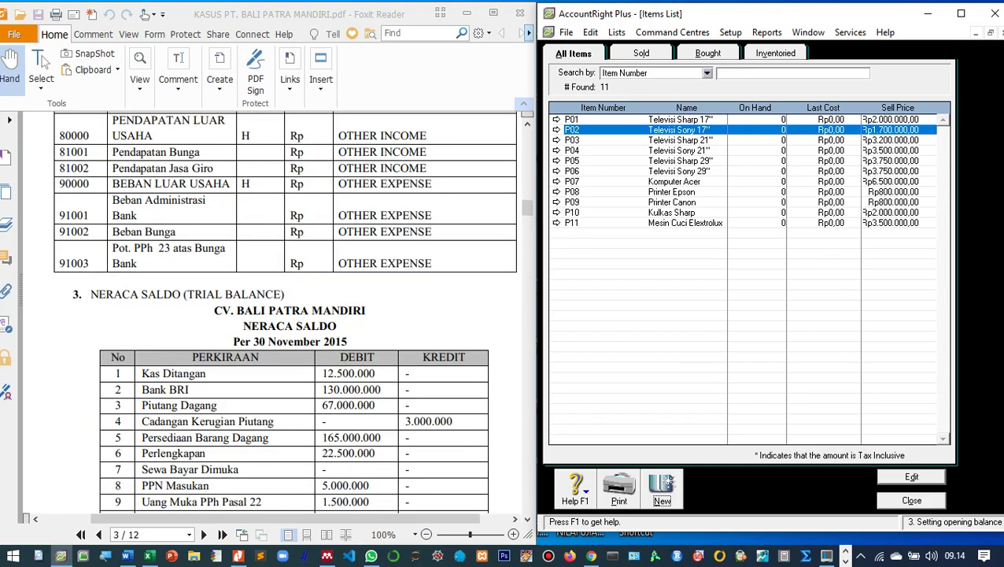
{"action": "scroll", "coordinate": [285, 314], "scroll_direction": "down", "scroll_amount": 20}
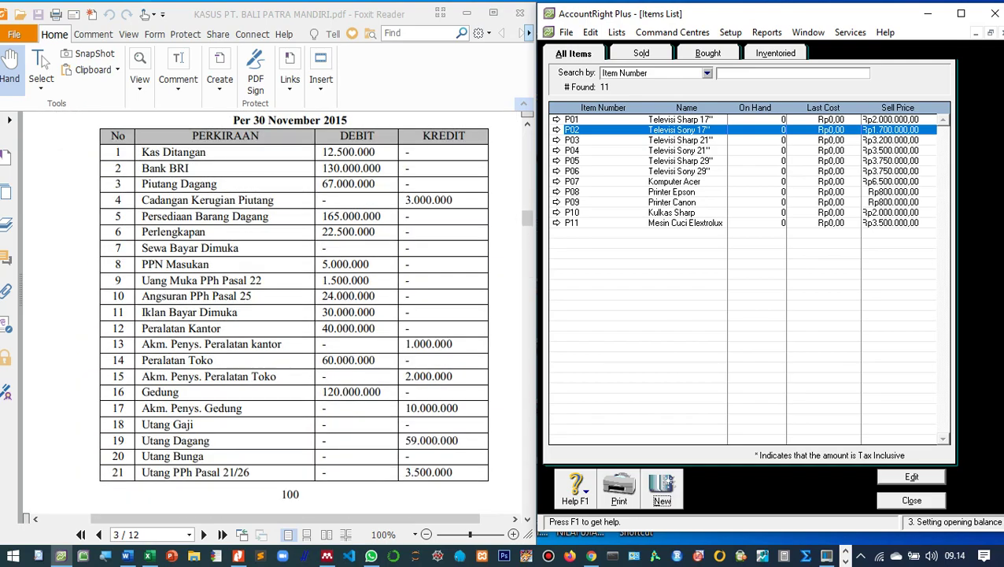
{"action": "scroll", "coordinate": [268, 315], "scroll_direction": "down", "scroll_amount": 8}
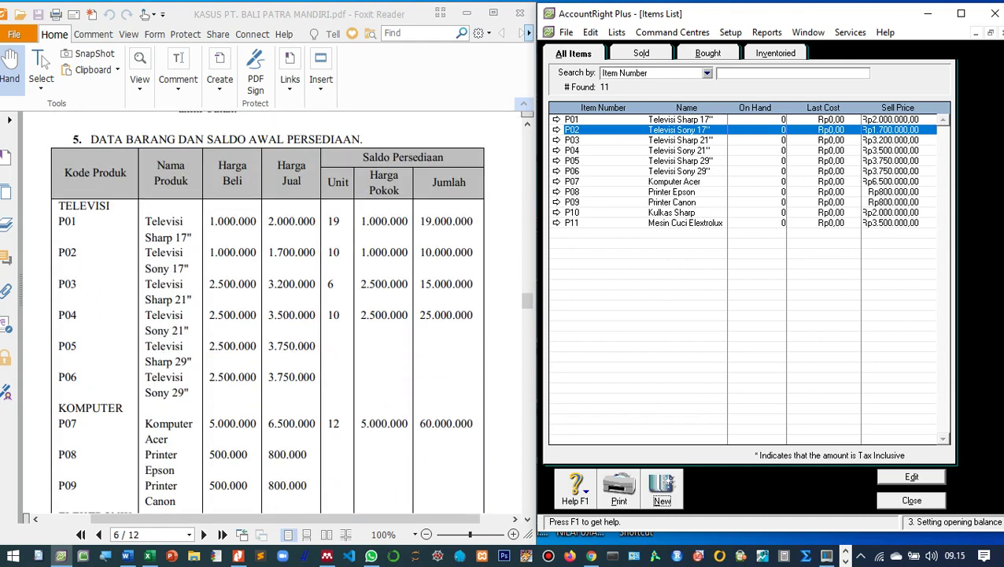
{"action": "scroll", "coordinate": [267, 314], "scroll_direction": "down", "scroll_amount": 5}
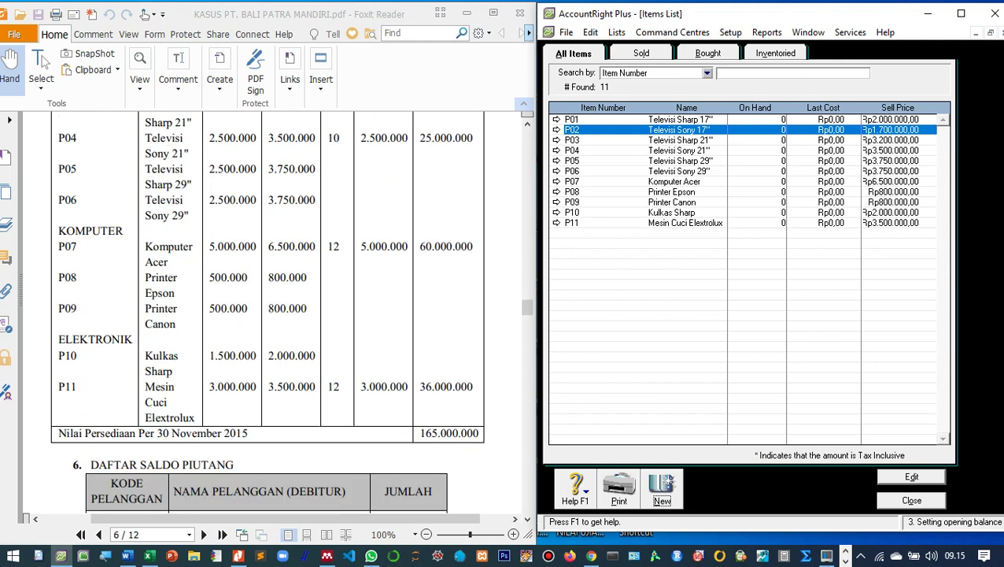
{"action": "scroll", "coordinate": [268, 315], "scroll_direction": "up", "scroll_amount": 2}
{"action": "scroll", "coordinate": [268, 315], "scroll_direction": "down", "scroll_amount": 1}
{"action": "scroll", "coordinate": [268, 315], "scroll_direction": "up", "scroll_amount": 1}
{"action": "scroll", "coordinate": [268, 315], "scroll_direction": "down", "scroll_amount": 1}
{"action": "scroll", "coordinate": [268, 314], "scroll_direction": "up", "scroll_amount": 1}
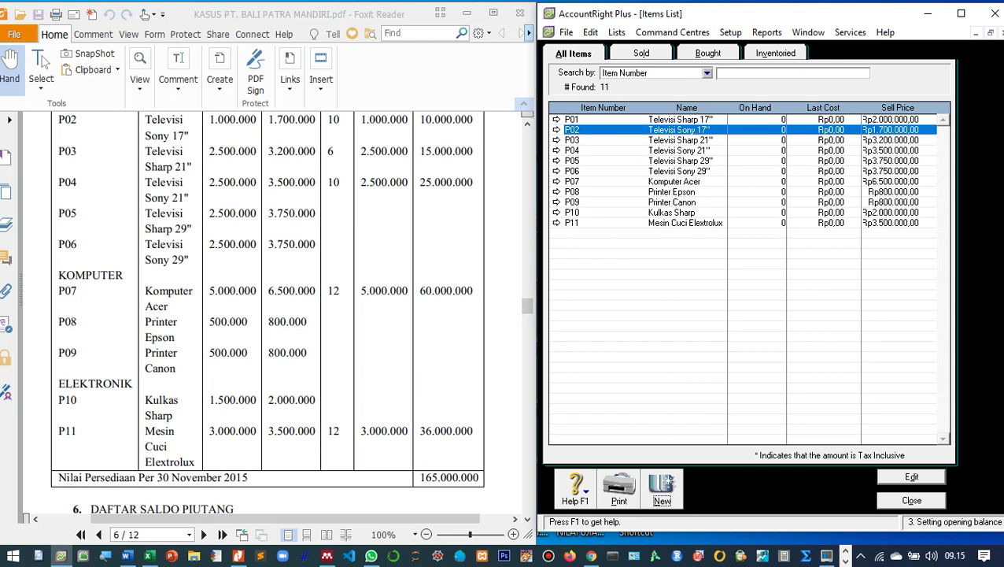
Close the Items List and review the asset accounts, including 1-1300 inventory at Rp165.000.000.
{"action": "key", "text": "Escape"}
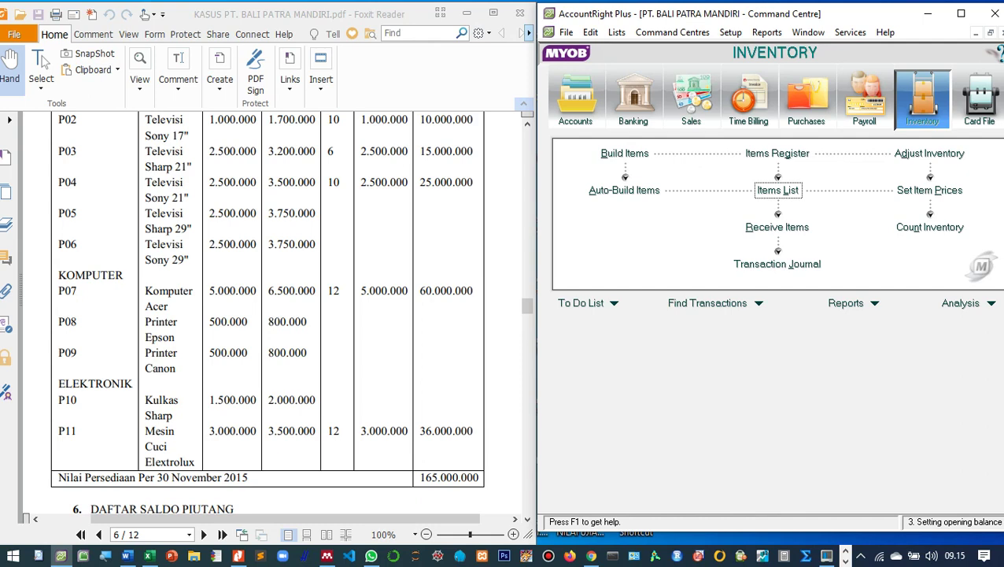
{"action": "key", "text": "ctrl+1"}
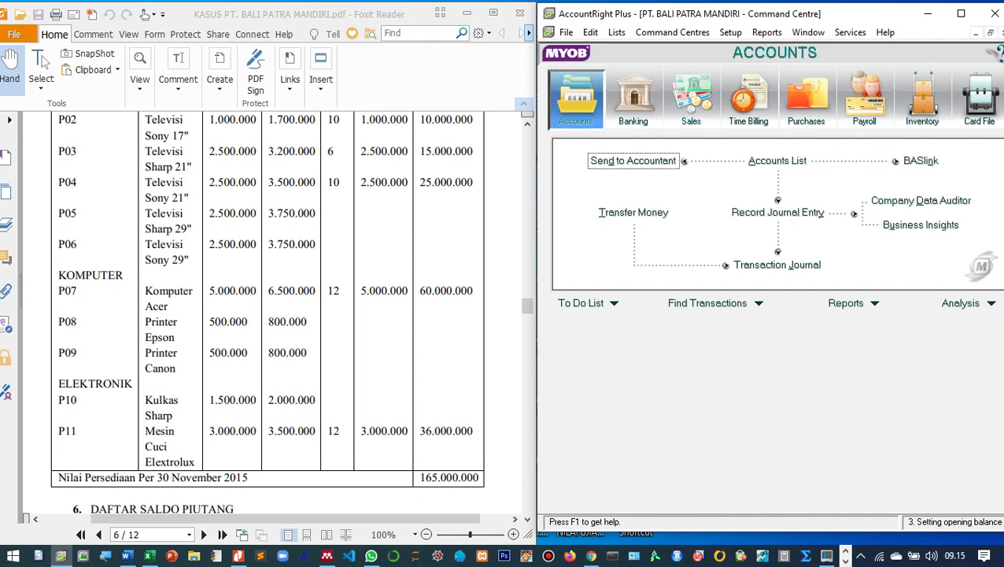
{"action": "key", "text": "Tab"}
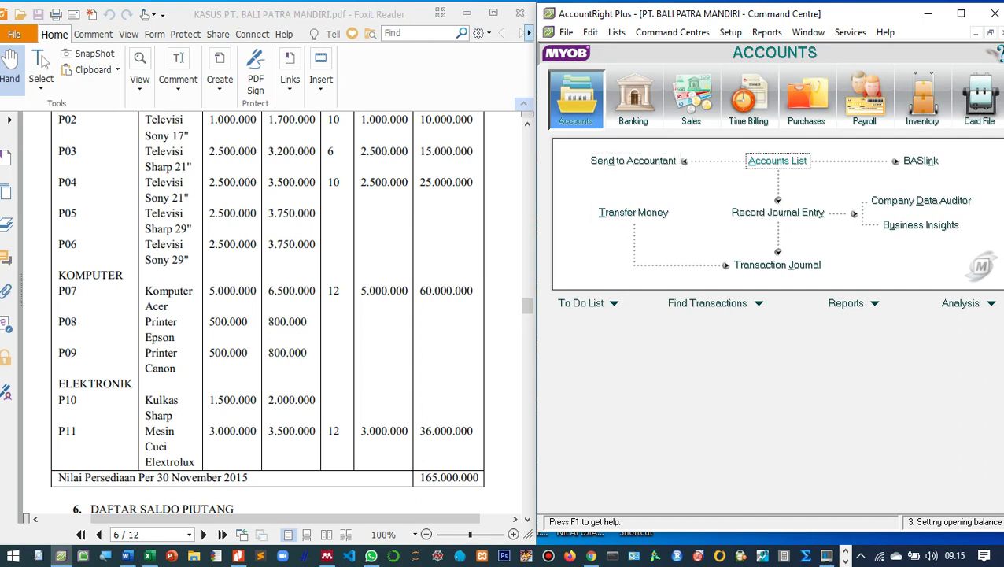
{"action": "key", "text": "Return"}
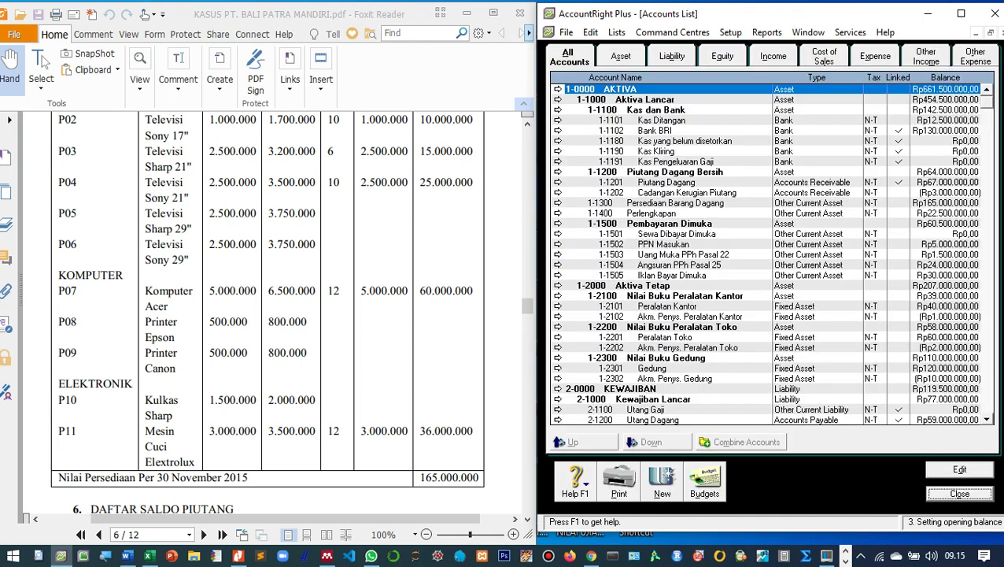
{"action": "key", "text": "ctrl+Tab"}
{"action": "key", "text": "Tab"}
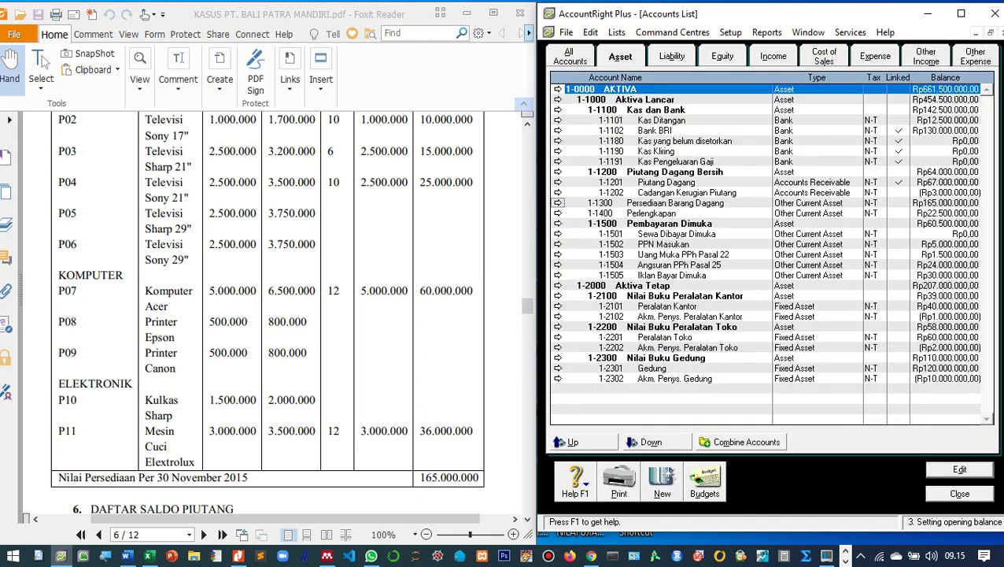
{"action": "key", "text": "Down"}
{"action": "key", "text": "Down"}
{"action": "key", "text": "Down"}
{"action": "key", "text": "Down"}
{"action": "key", "text": "Down"}
{"action": "key", "text": "Down"}
{"action": "key", "text": "Down"}
{"action": "key", "text": "Down"}
{"action": "key", "text": "Down"}
{"action": "key", "text": "Down"}
{"action": "key", "text": "Down"}
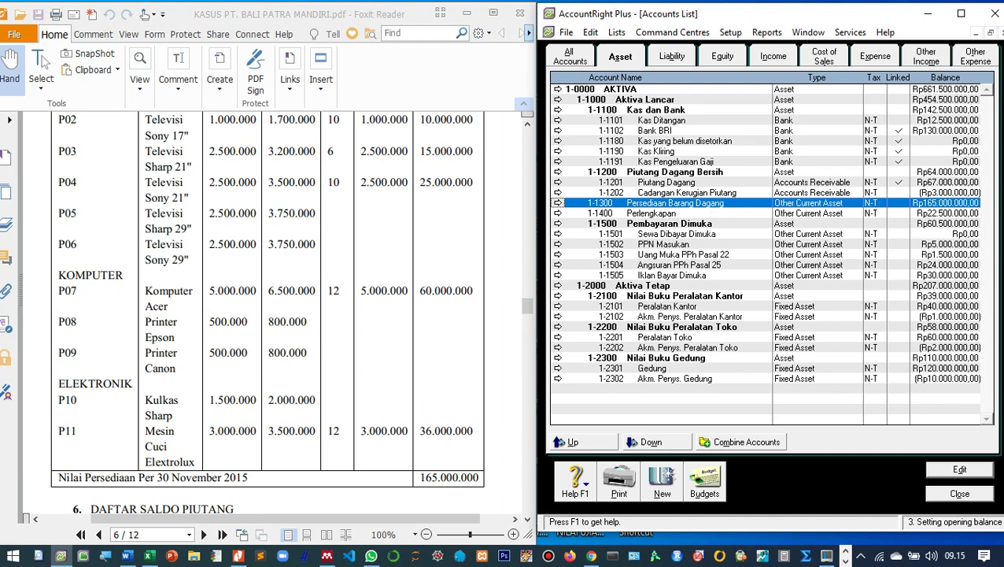
{"action": "left_click", "coordinate": [959, 494]}
{"action": "scroll", "coordinate": [268, 315], "scroll_direction": "up", "scroll_amount": 3}
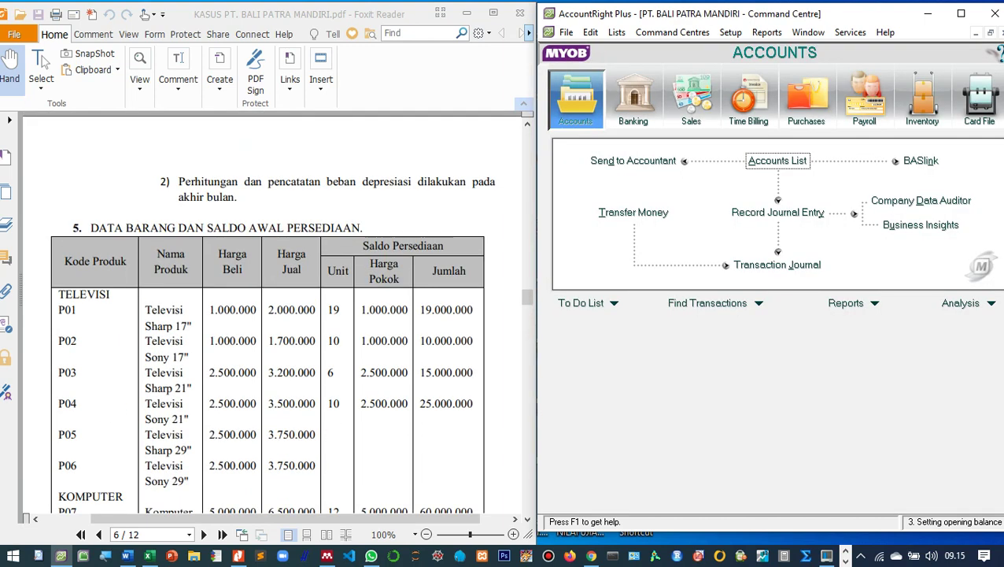
Start a new Adjust Inventory journal IJ000001 from the Inventory command centre.
{"action": "scroll", "coordinate": [268, 315], "scroll_direction": "down", "scroll_amount": 2}
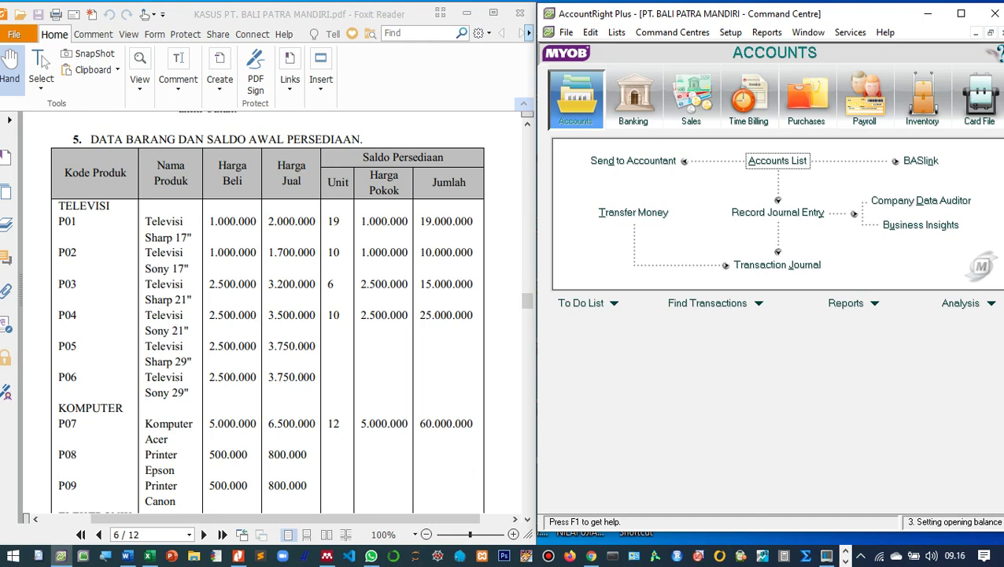
{"action": "left_click", "coordinate": [922, 98]}
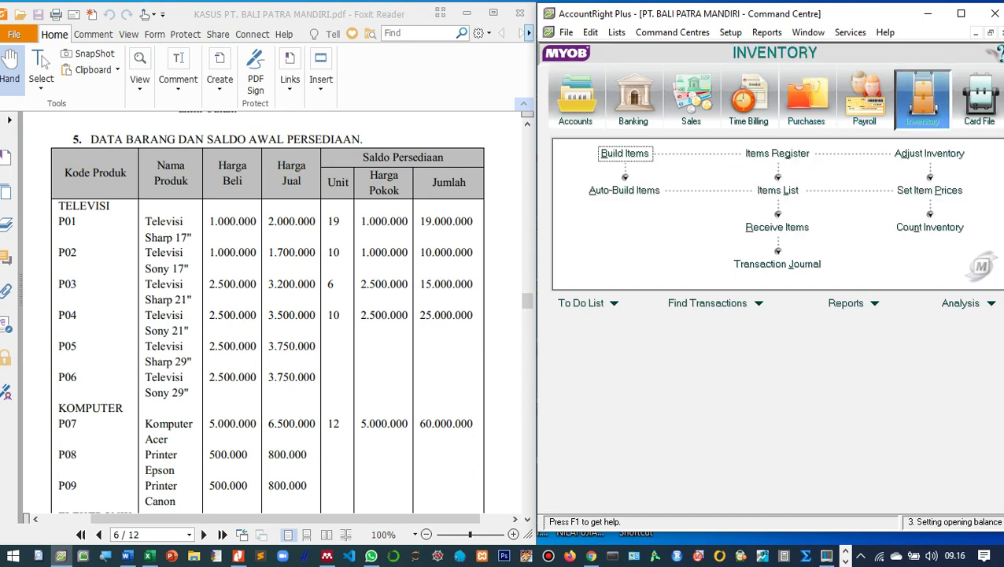
{"action": "left_click", "coordinate": [929, 154]}
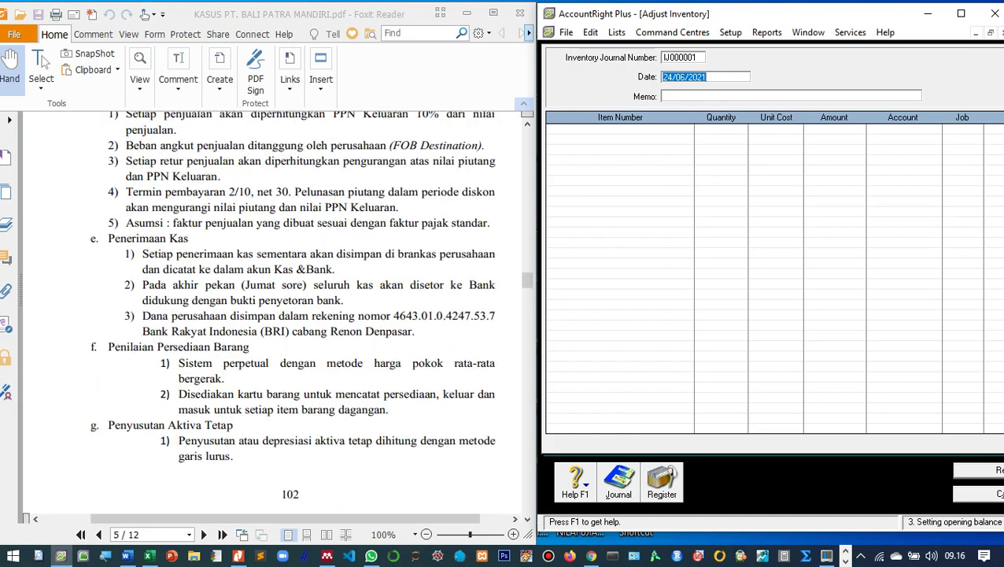
Date journal IJ000001 01/12/2015 with memo 'Saldo awal persediaan barang dagang'.
{"action": "scroll", "coordinate": [267, 314], "scroll_direction": "down", "scroll_amount": 5}
{"action": "scroll", "coordinate": [268, 315], "scroll_direction": "down", "scroll_amount": 1}
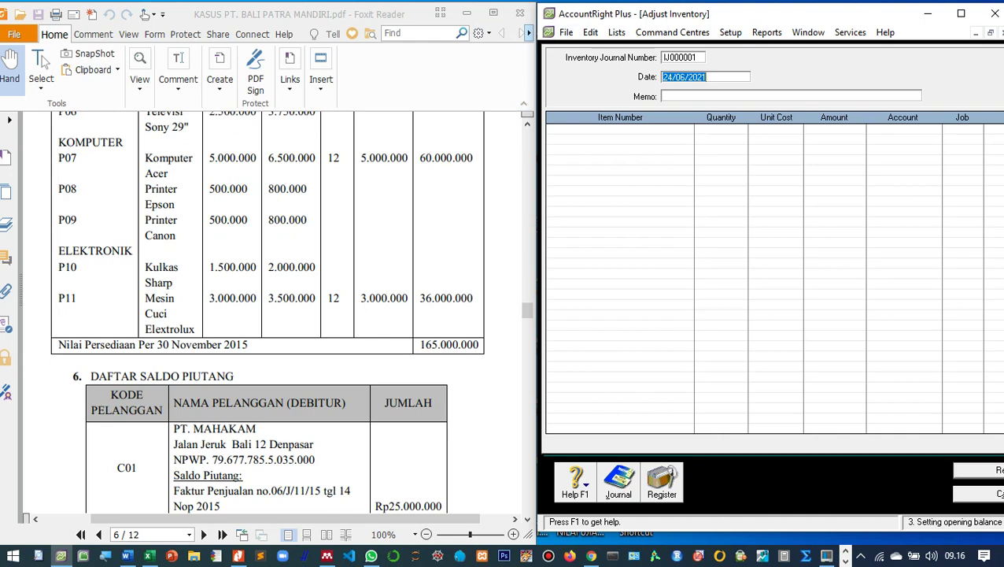
{"action": "type", "text": "01"}
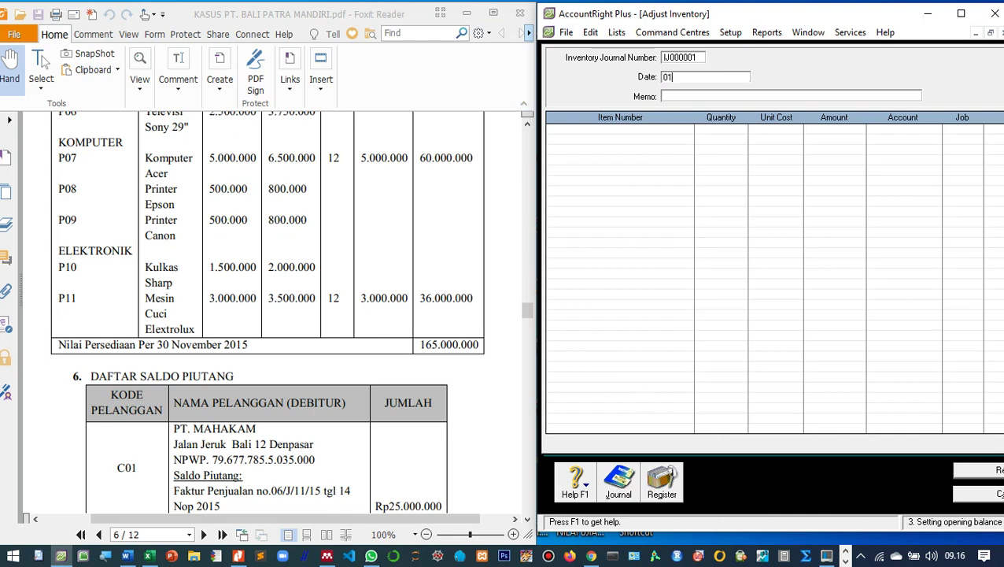
{"action": "type", "text": "/12/2015"}
{"action": "key", "text": "Tab"}
{"action": "type", "text": "Saldo"}
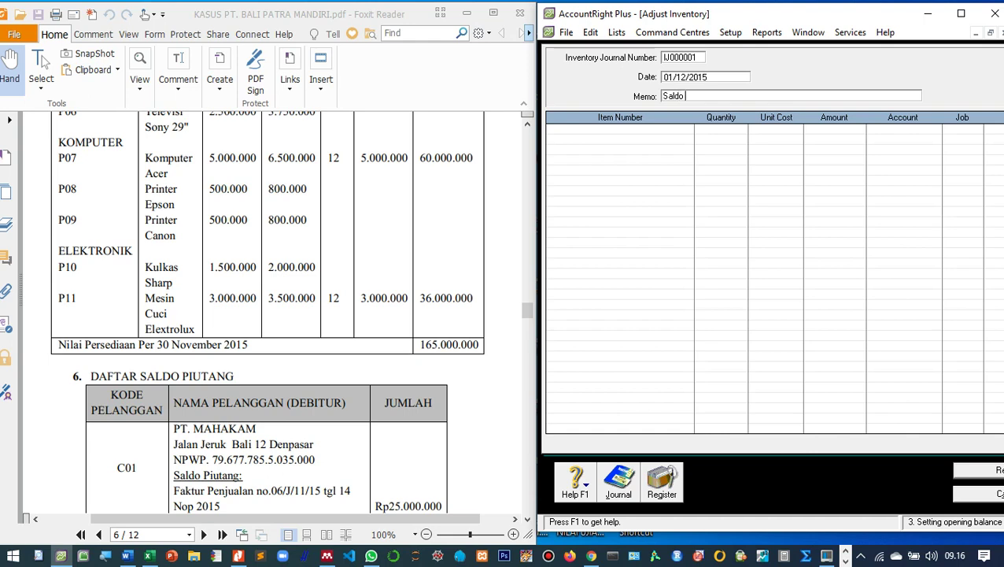
{"action": "type", "text": " awal persediaan barang dagang"}
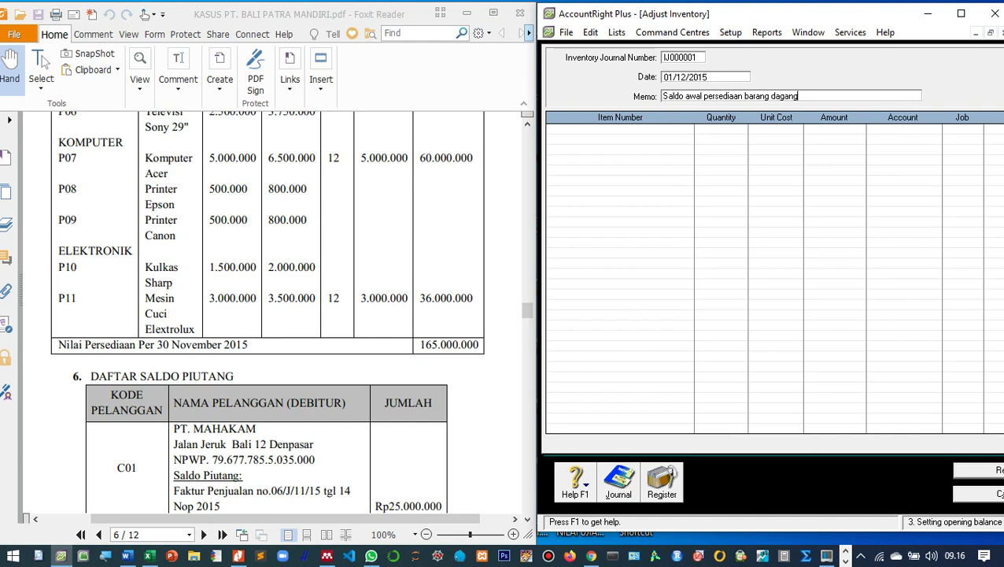
{"action": "scroll", "coordinate": [268, 315], "scroll_direction": "up", "scroll_amount": 5}
{"action": "scroll", "coordinate": [267, 315], "scroll_direction": "up", "scroll_amount": 1}
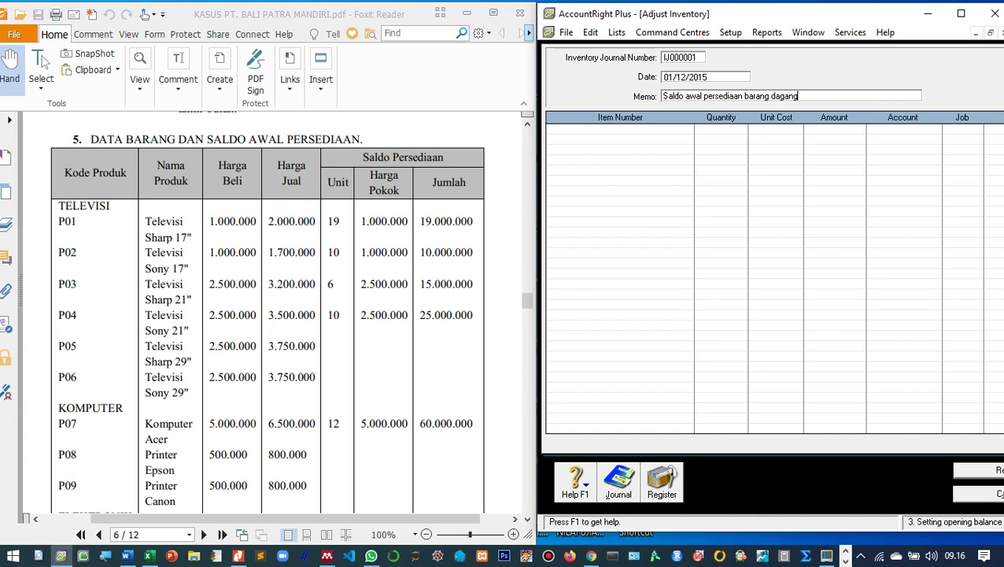
{"action": "key", "text": "Tab"}
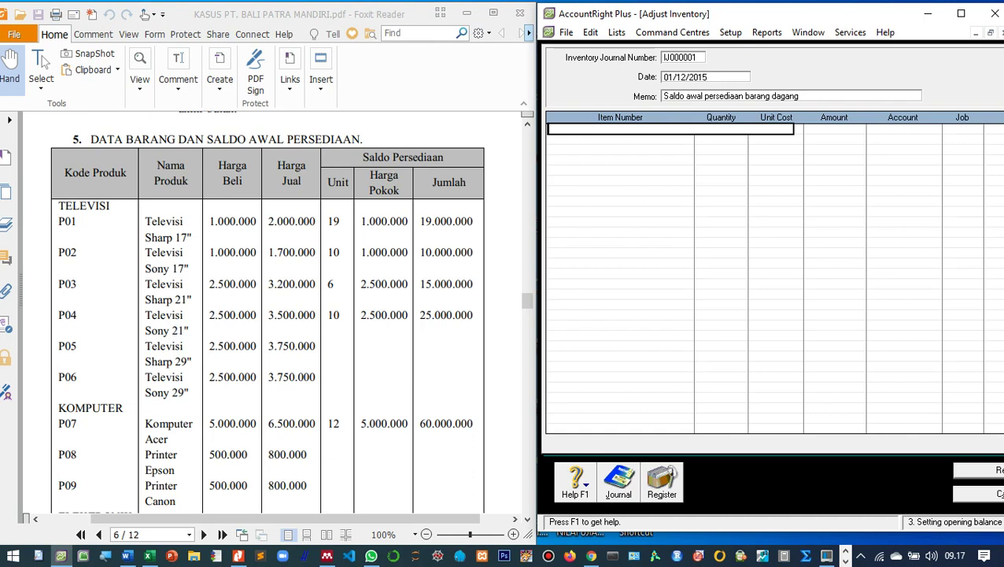
Enter item P01 on the first adjustment line and check its item details.
{"action": "type", "text": "P01"}
{"action": "key", "text": "Tab"}
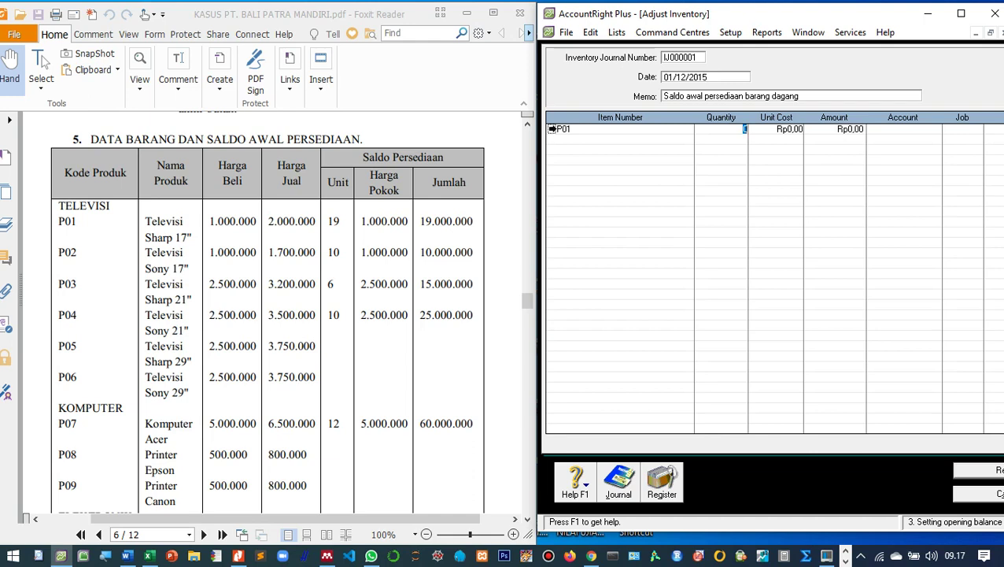
{"action": "left_click", "coordinate": [552, 128]}
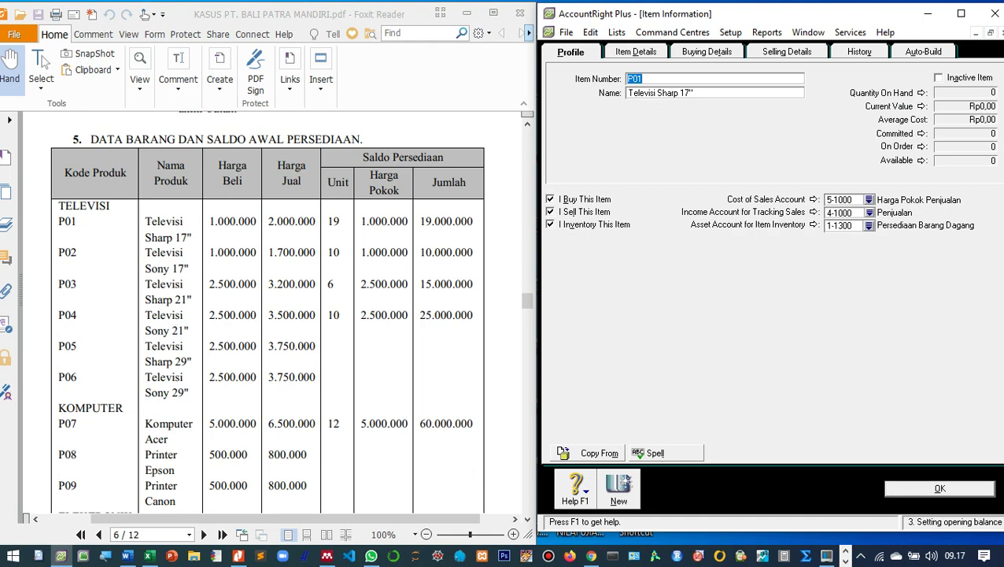
{"action": "key", "text": "Return"}
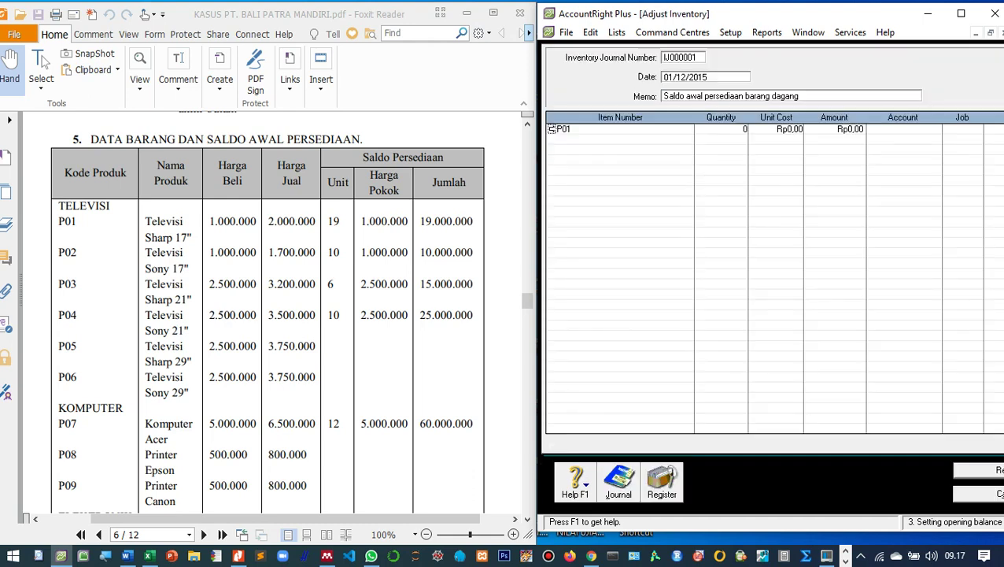
{"action": "key", "text": "Tab"}
Give the P01 line quantity 19, unit cost 1000000 and account 1-1300.
{"action": "type", "text": "19"}
{"action": "key", "text": "Tab"}
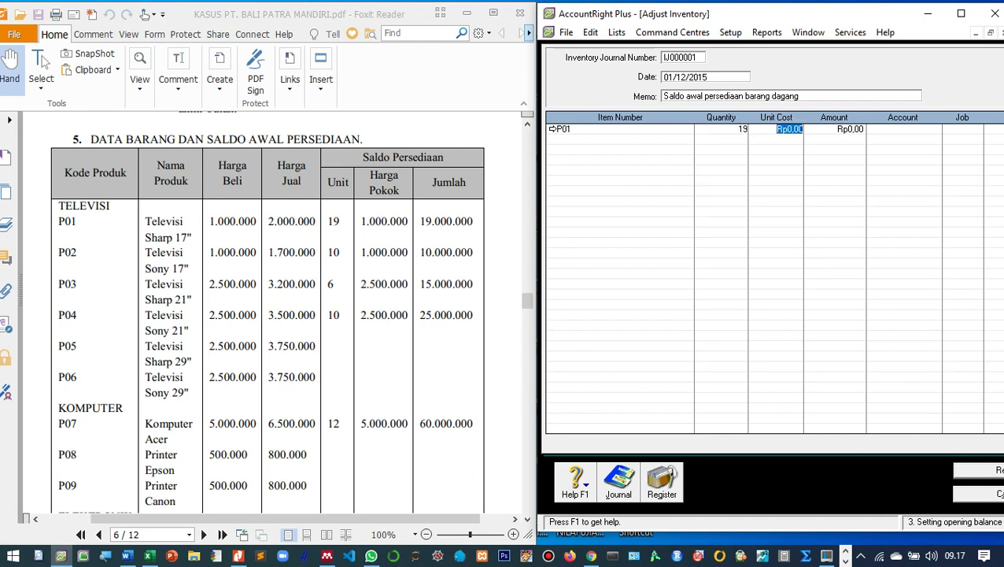
{"action": "type", "text": "1000000"}
{"action": "key", "text": "Tab"}
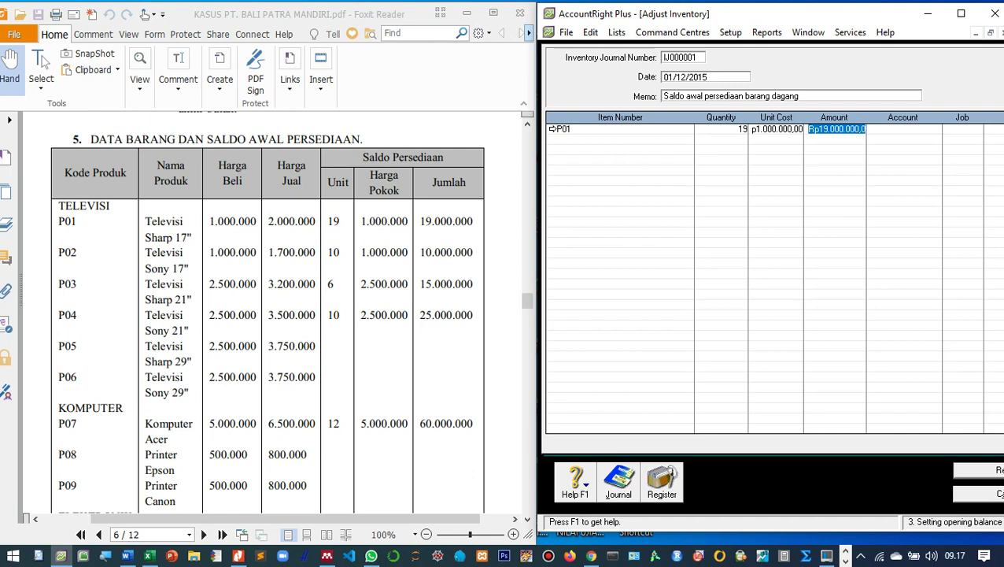
{"action": "left_click", "coordinate": [903, 128]}
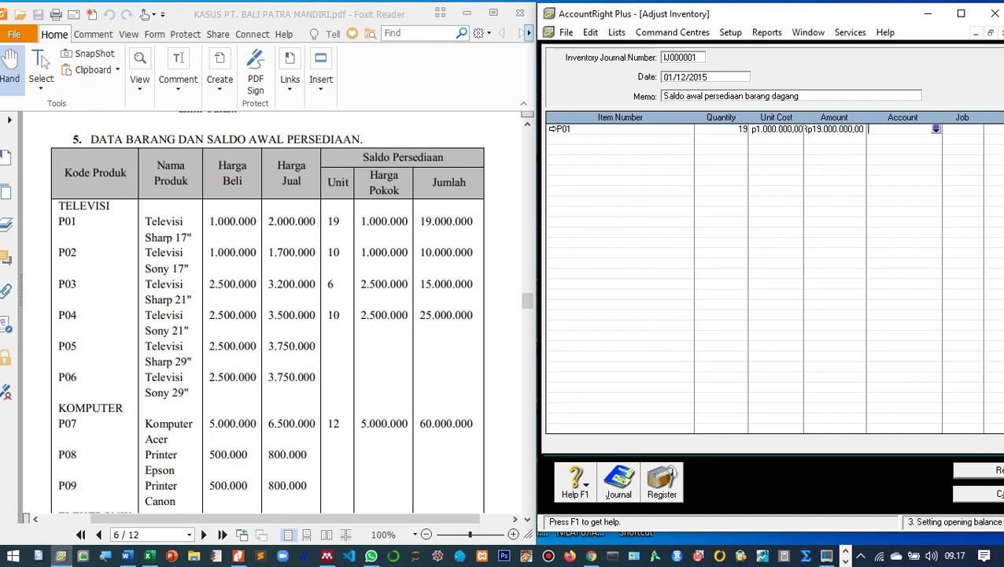
{"action": "type", "text": "6"}
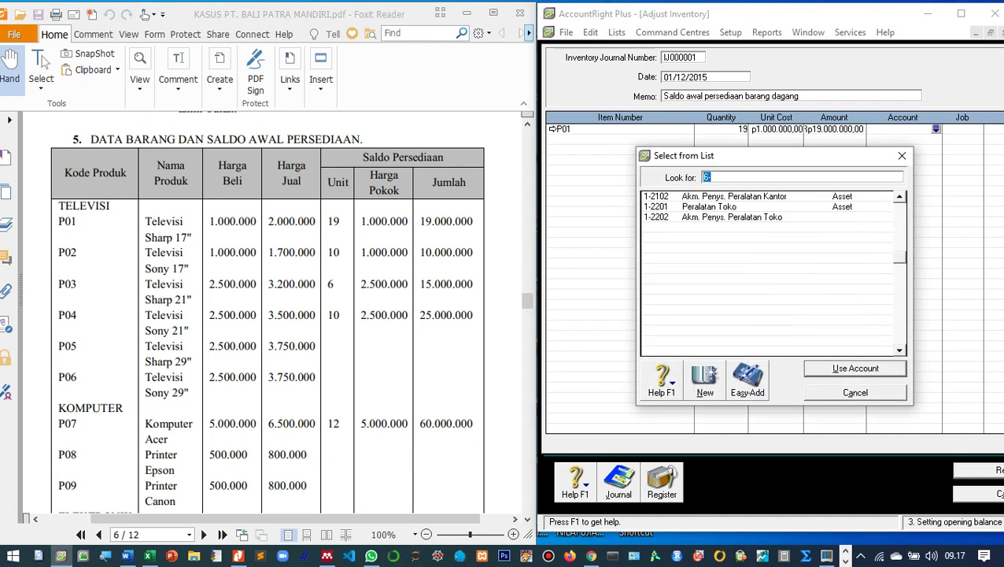
{"action": "type", "text": "1-1300"}
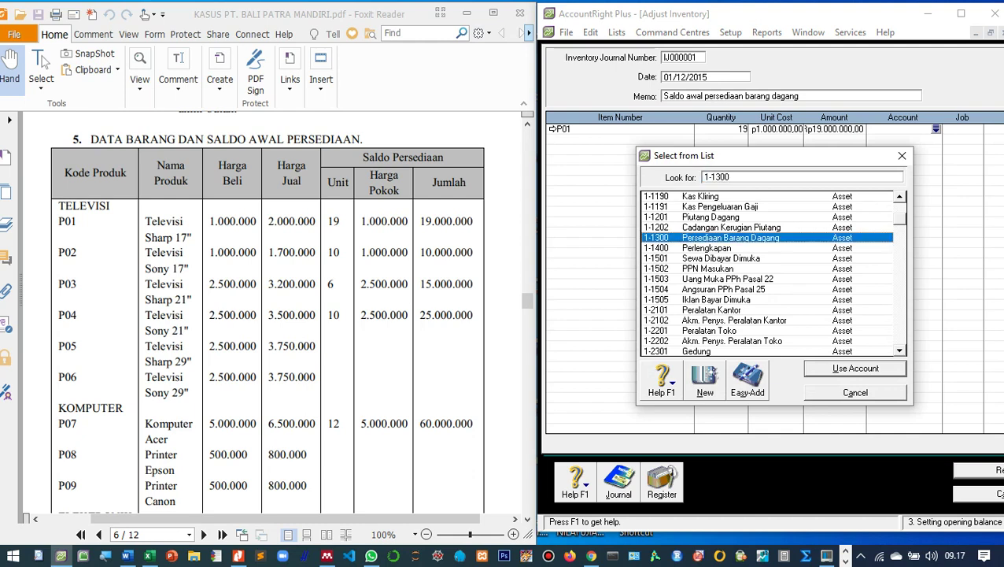
{"action": "key", "text": "Return"}
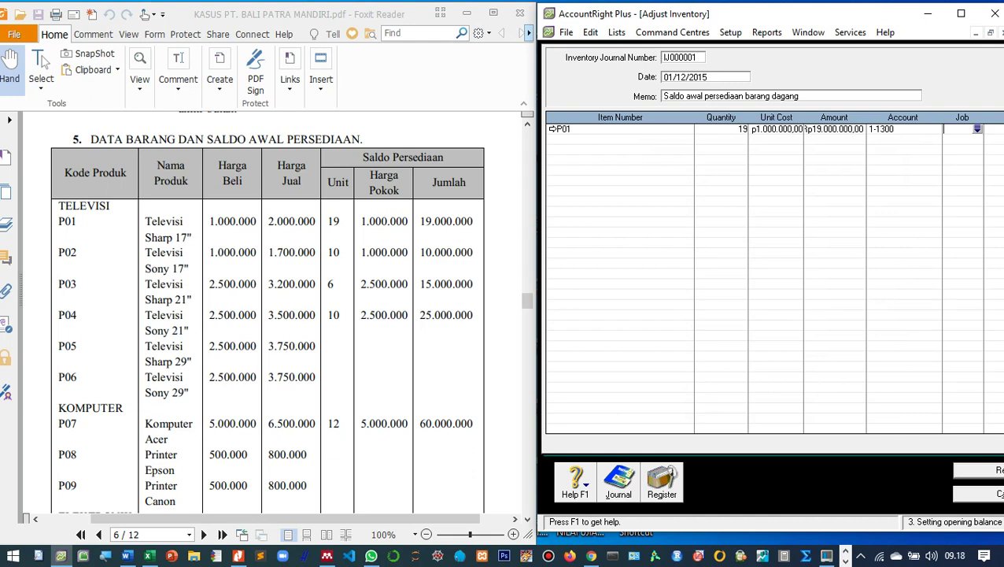
{"action": "key", "text": "Tab"}
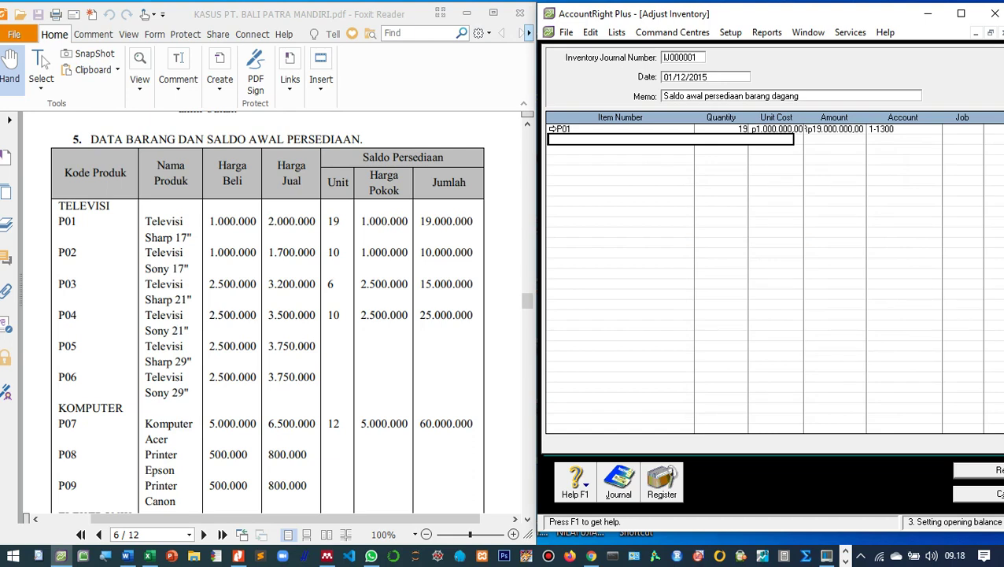
Add a P02 line with quantity 10 and unit cost 1.000.000.
{"action": "key", "text": "Tab"}
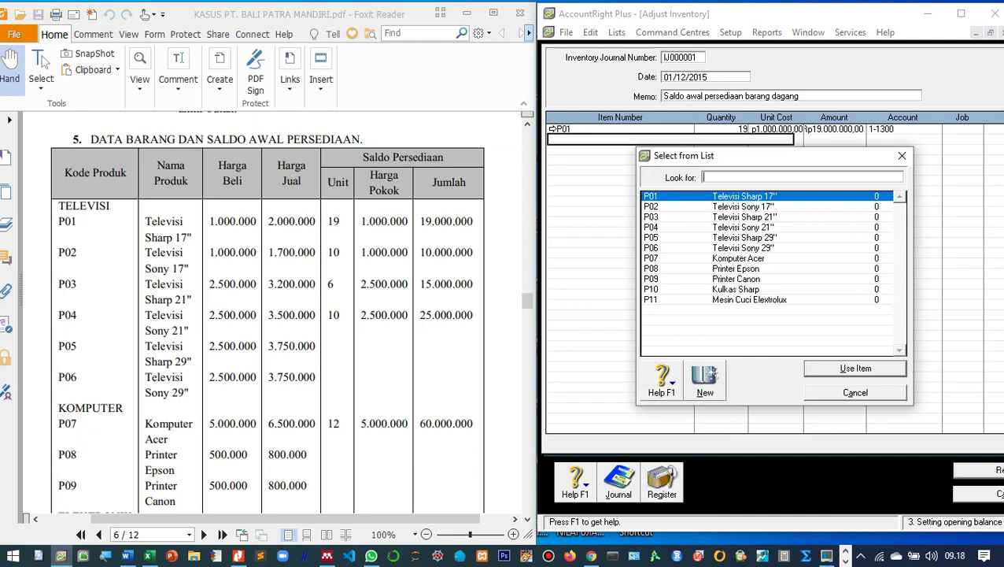
{"action": "type", "text": "P02"}
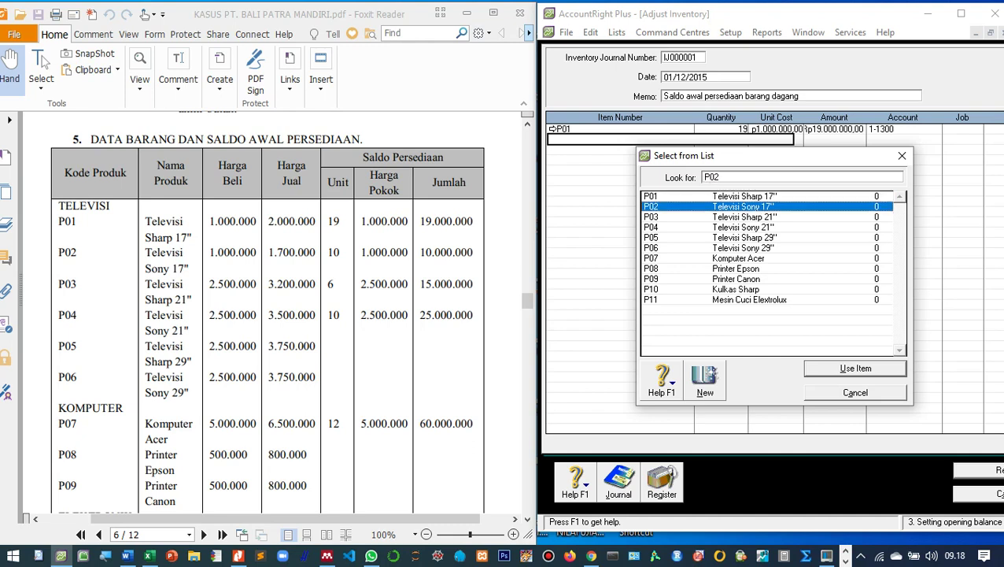
{"action": "key", "text": "Return"}
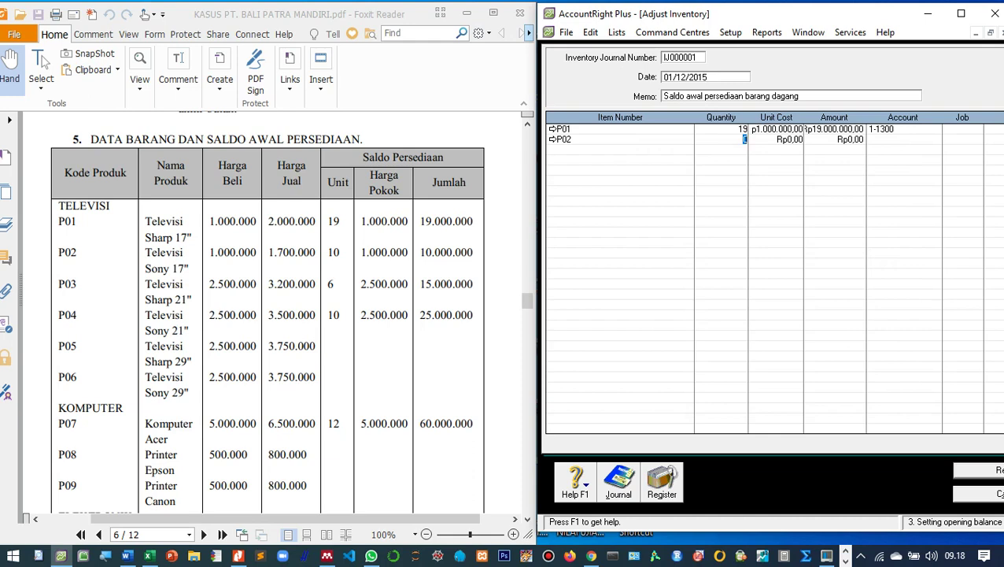
{"action": "type", "text": "10"}
{"action": "left_click", "coordinate": [789, 139]}
{"action": "type", "text": "1000000"}
{"action": "key", "text": "Tab"}
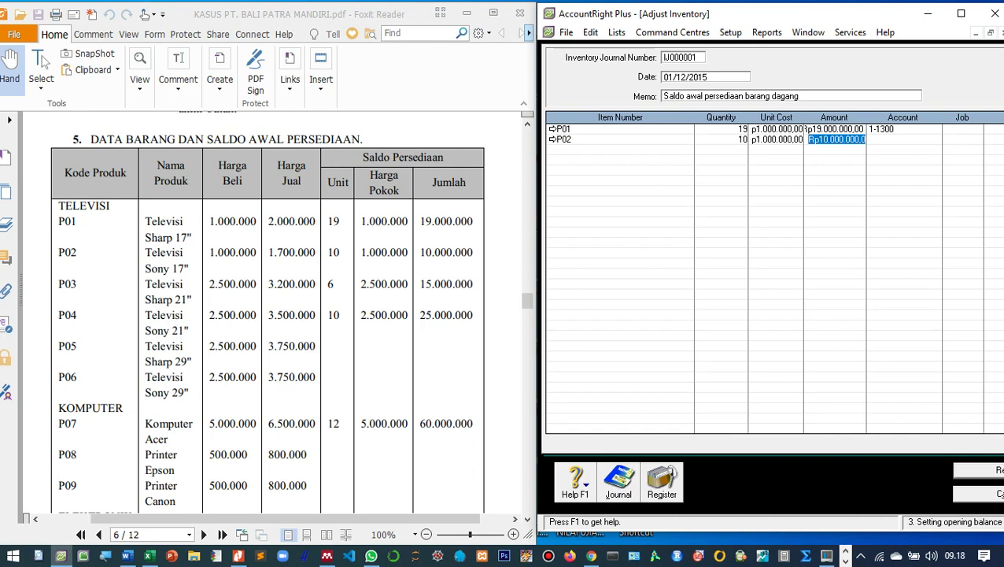
{"action": "key", "text": "Tab"}
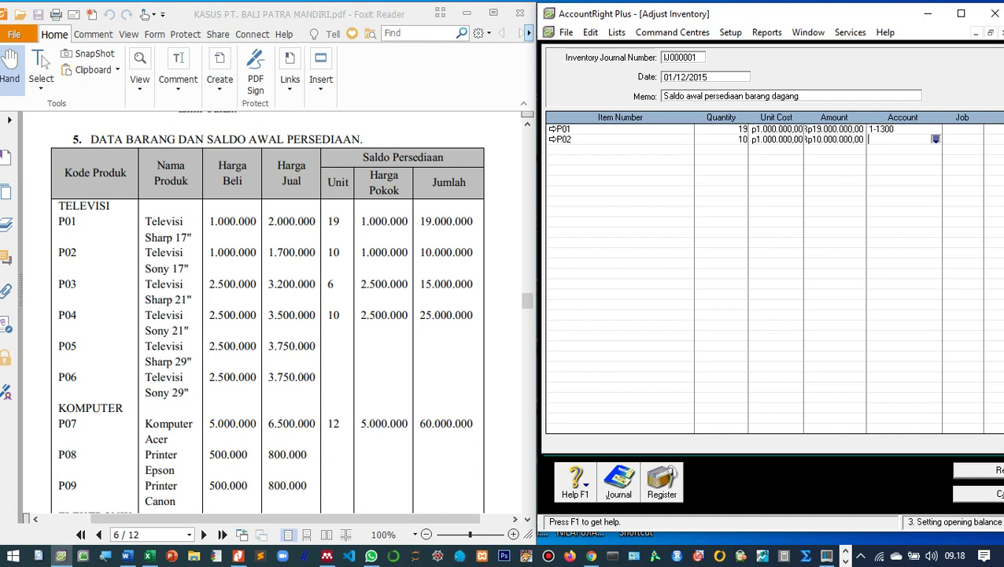
Set the P02 line's account to 1-1300, replacing the mistaken 6-1001.
{"action": "key", "text": "Tab"}
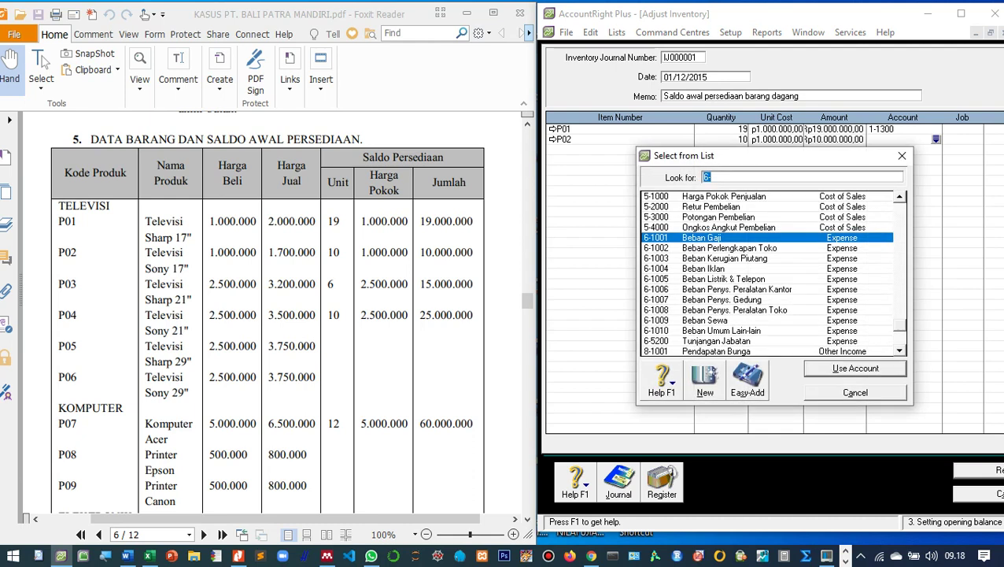
{"action": "scroll", "coordinate": [772, 275], "scroll_direction": "up", "scroll_amount": 6}
{"action": "scroll", "coordinate": [771, 273], "scroll_direction": "up", "scroll_amount": 2}
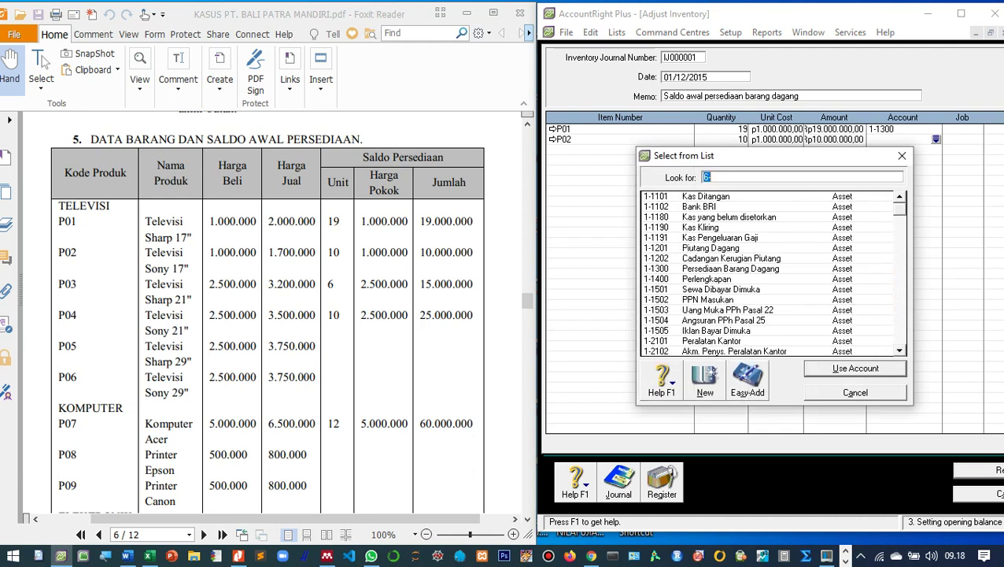
{"action": "key", "text": "Return"}
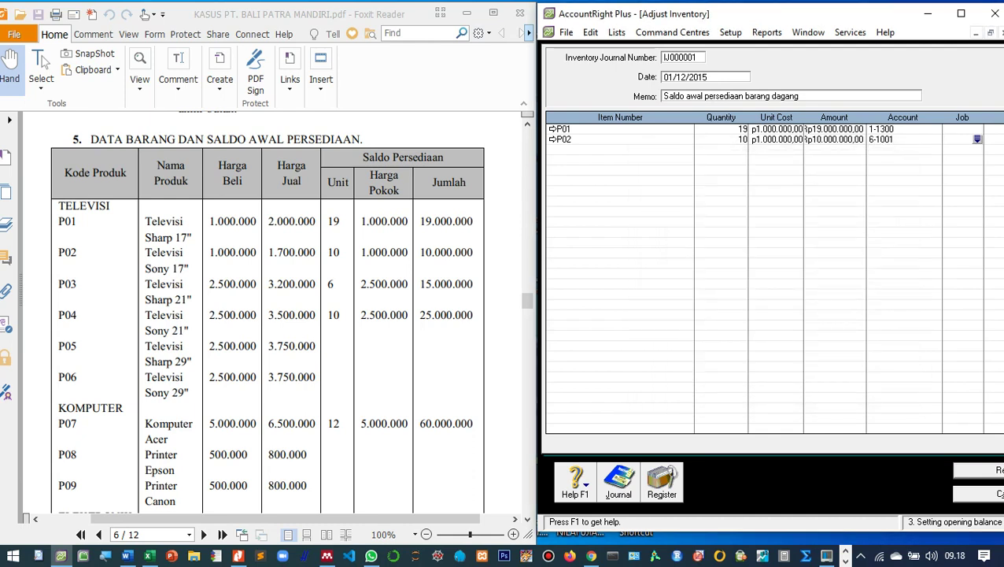
{"action": "left_click", "coordinate": [880, 140]}
{"action": "left_click", "coordinate": [936, 140]}
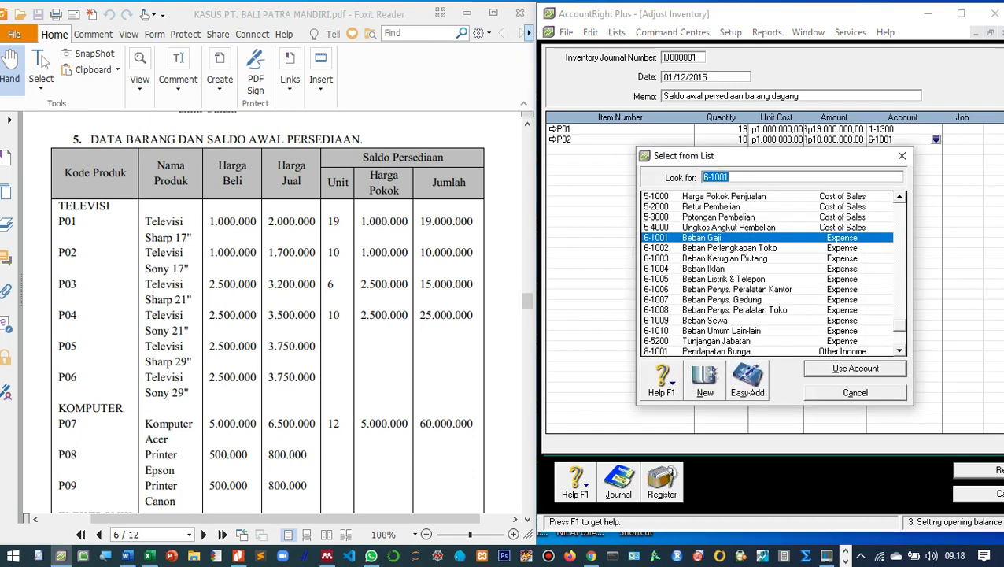
{"action": "scroll", "coordinate": [771, 273], "scroll_direction": "up", "scroll_amount": 10}
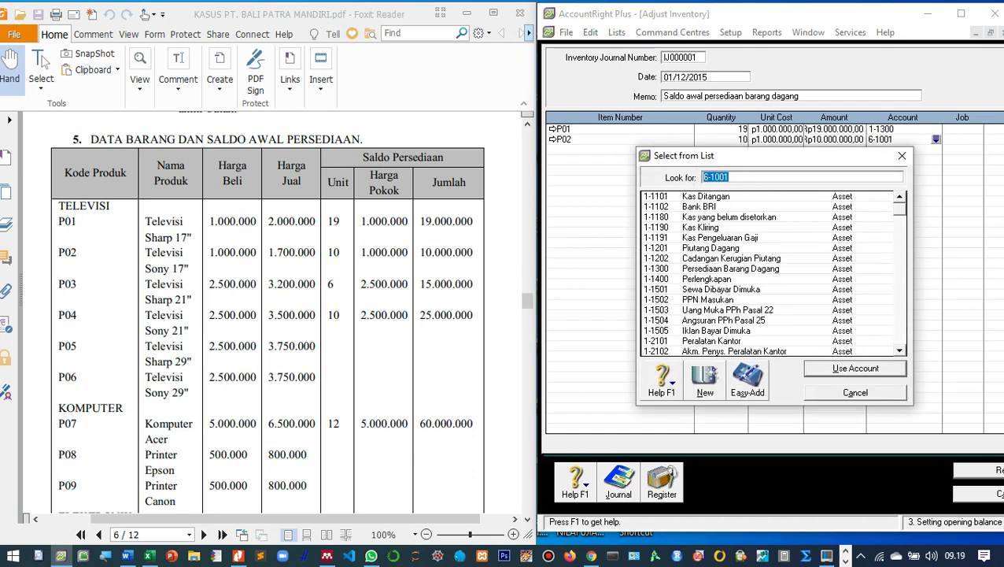
{"action": "type", "text": "1-1300"}
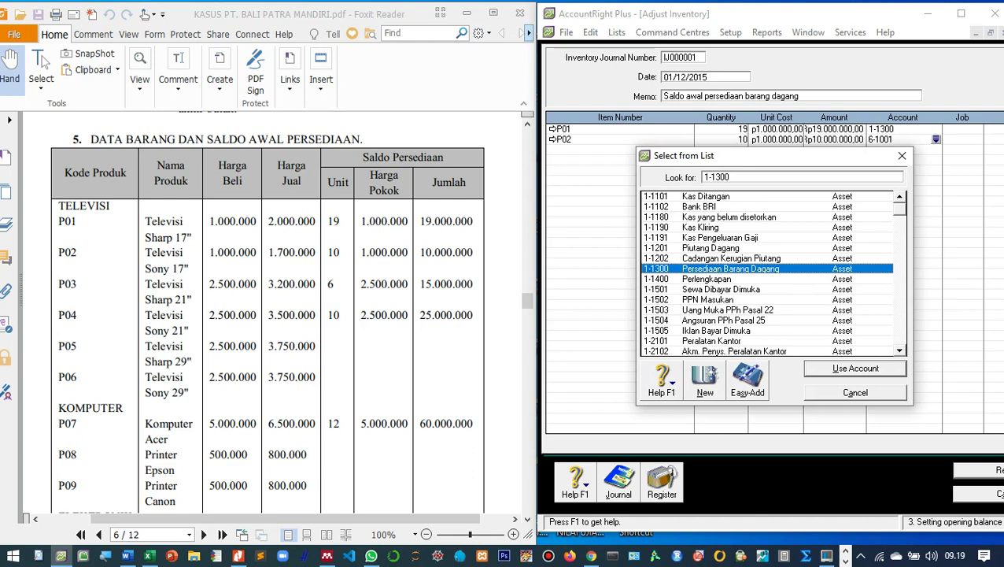
{"action": "key", "text": "Return"}
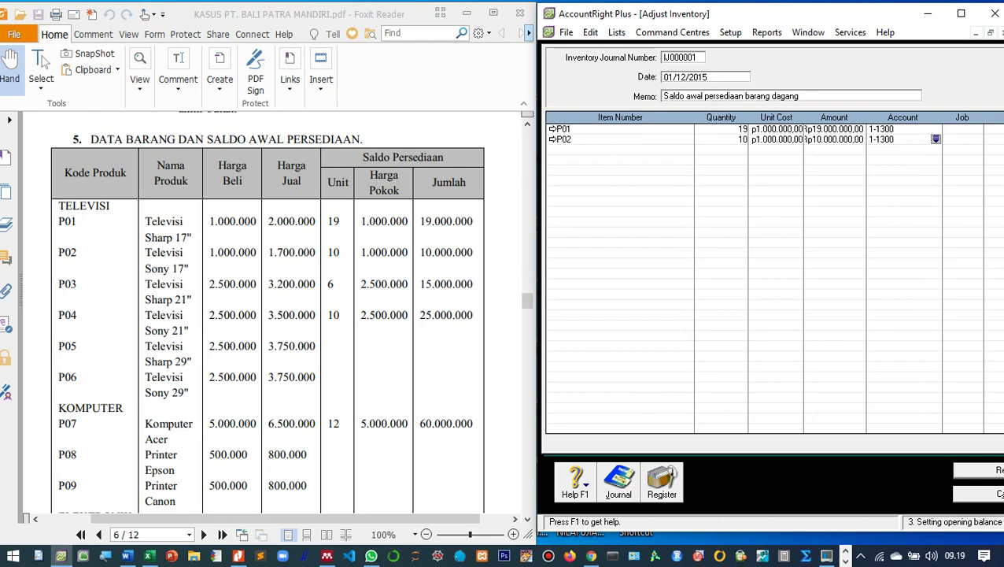
{"action": "left_click", "coordinate": [614, 149]}
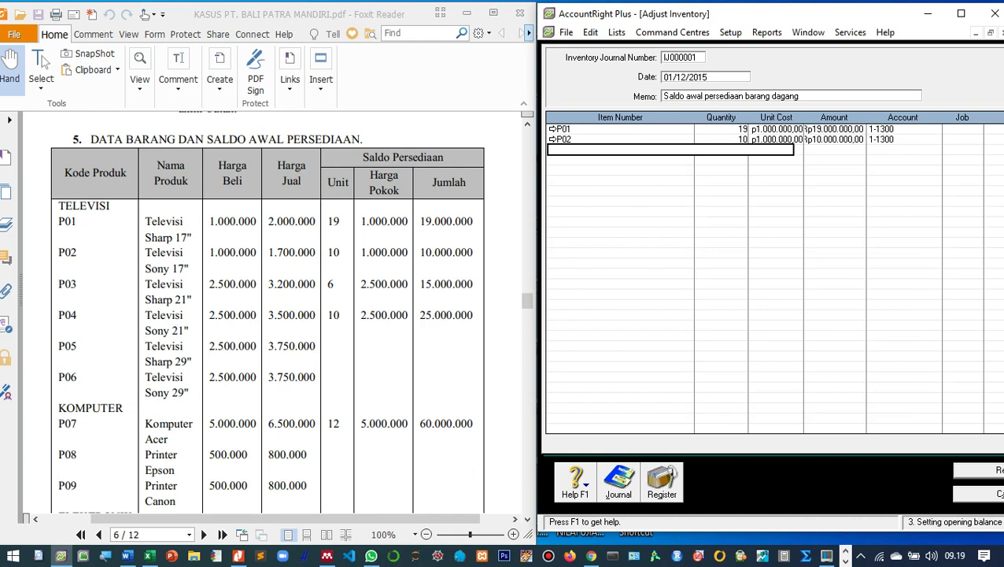
Add a P03 line: 6 units at 2.500.000, account 1-1300.
{"action": "key", "text": "Tab"}
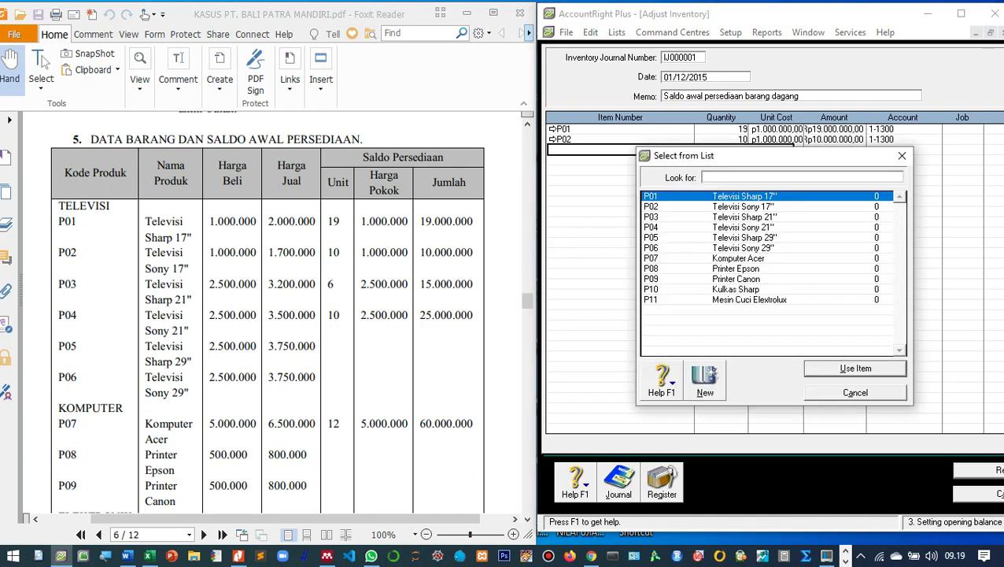
{"action": "type", "text": "P03"}
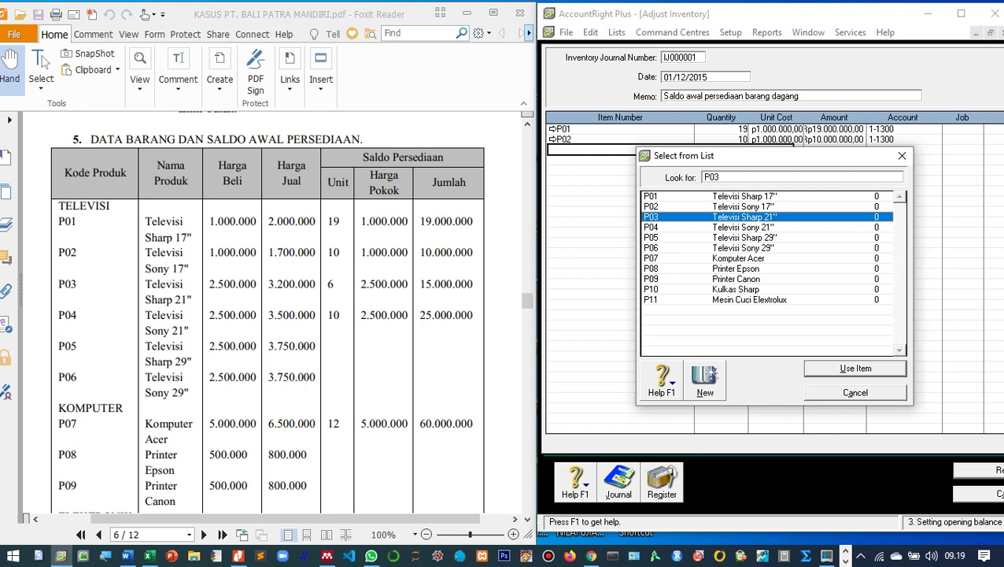
{"action": "key", "text": "Return"}
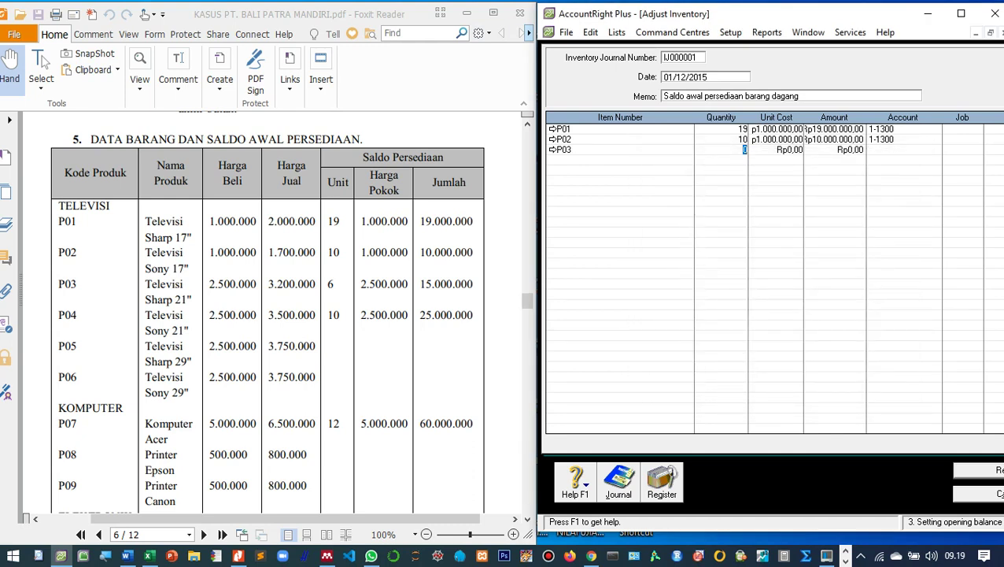
{"action": "type", "text": "6"}
{"action": "key", "text": "Tab"}
{"action": "type", "text": "250000"}
{"action": "key", "text": "Tab"}
{"action": "key", "text": "Tab"}
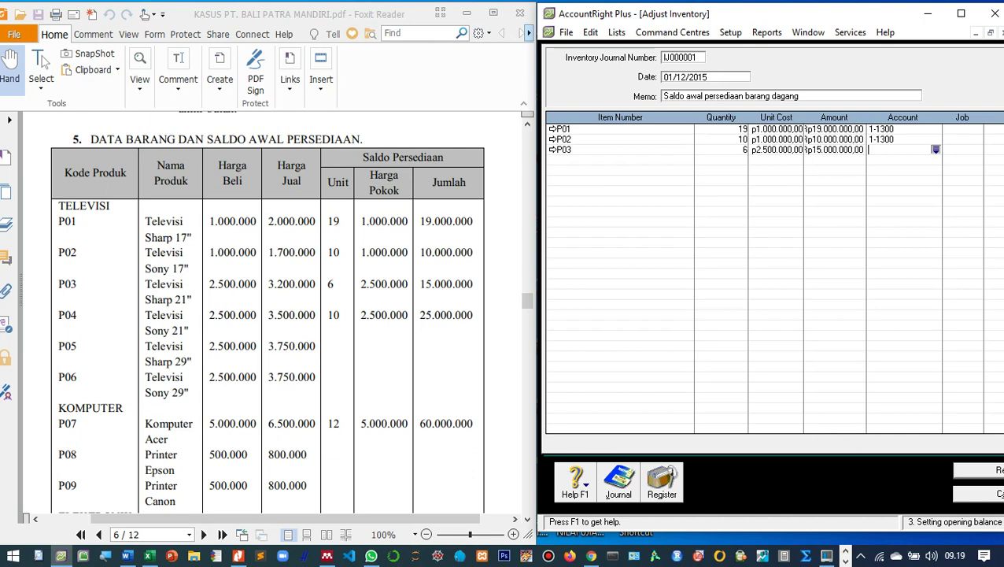
{"action": "key", "text": "Return"}
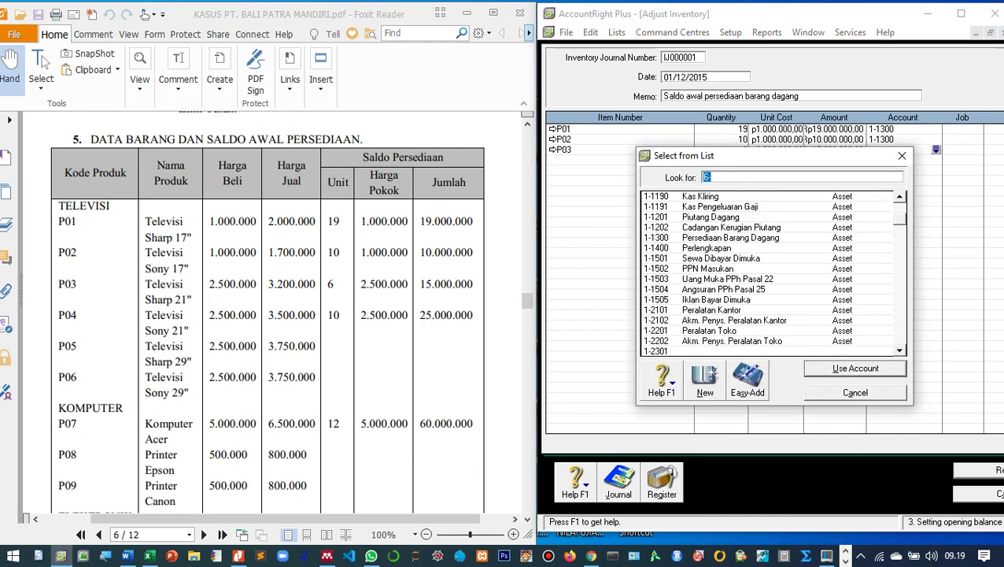
{"action": "type", "text": "1-1300"}
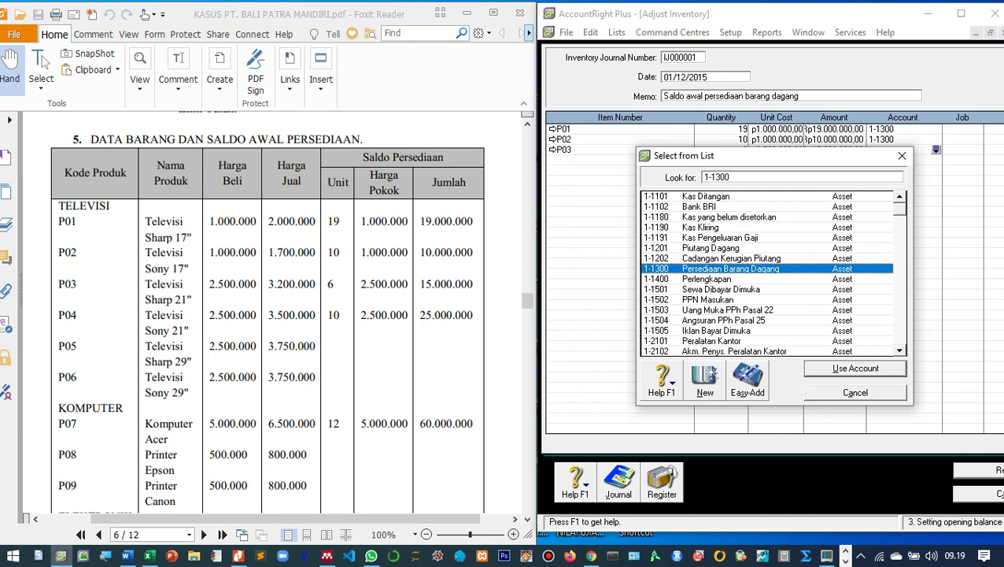
{"action": "key", "text": "Return"}
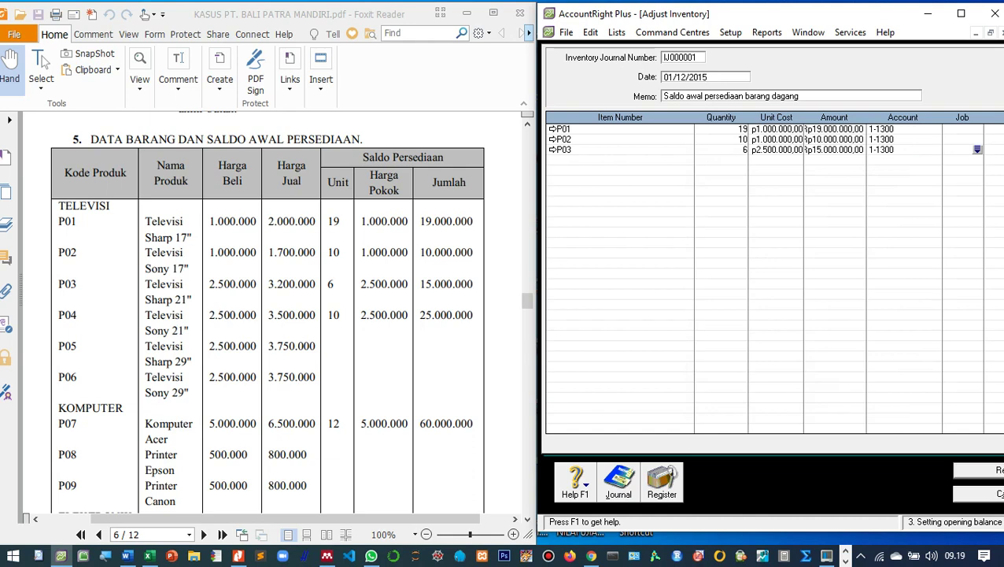
{"action": "key", "text": "Tab"}
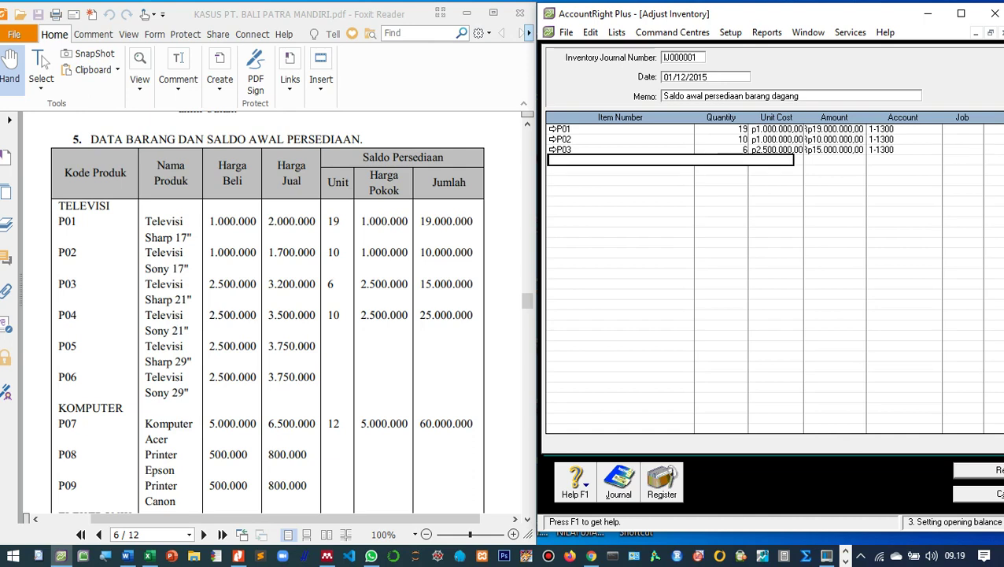
Add a P04 line with quantity 10 and unit cost 2.500.000.
{"action": "key", "text": "Tab"}
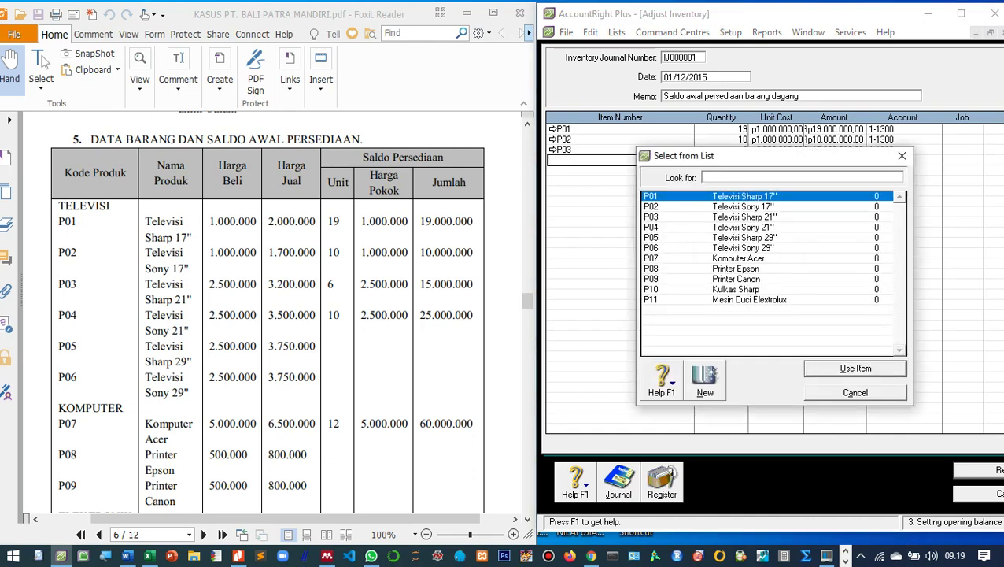
{"action": "key", "text": "Down"}
{"action": "key", "text": "Down"}
{"action": "key", "text": "Down"}
{"action": "key", "text": "Return"}
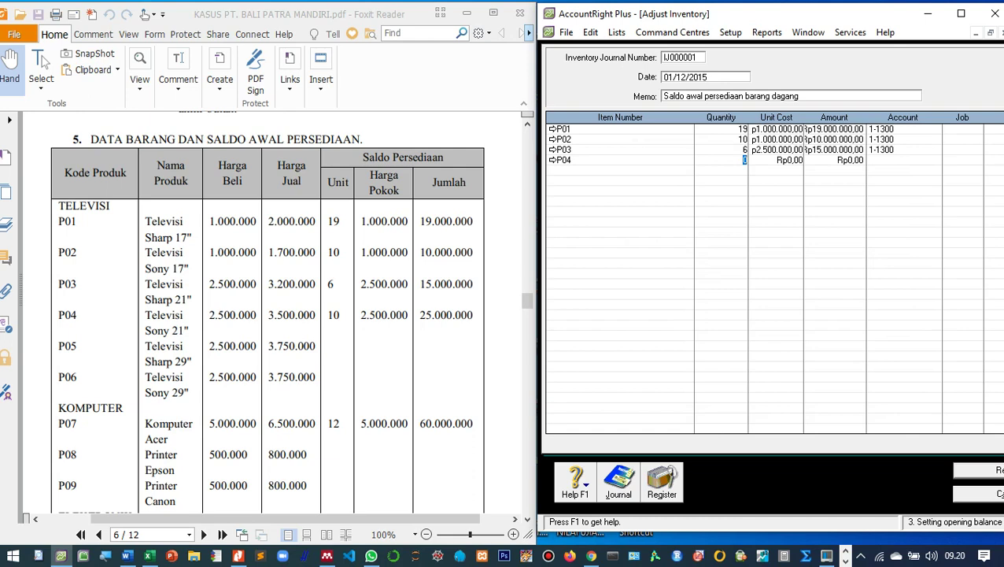
{"action": "type", "text": "10"}
{"action": "key", "text": "Tab"}
{"action": "type", "text": "25.000."}
{"action": "type", "text": "00"}
{"action": "key", "text": "Tab"}
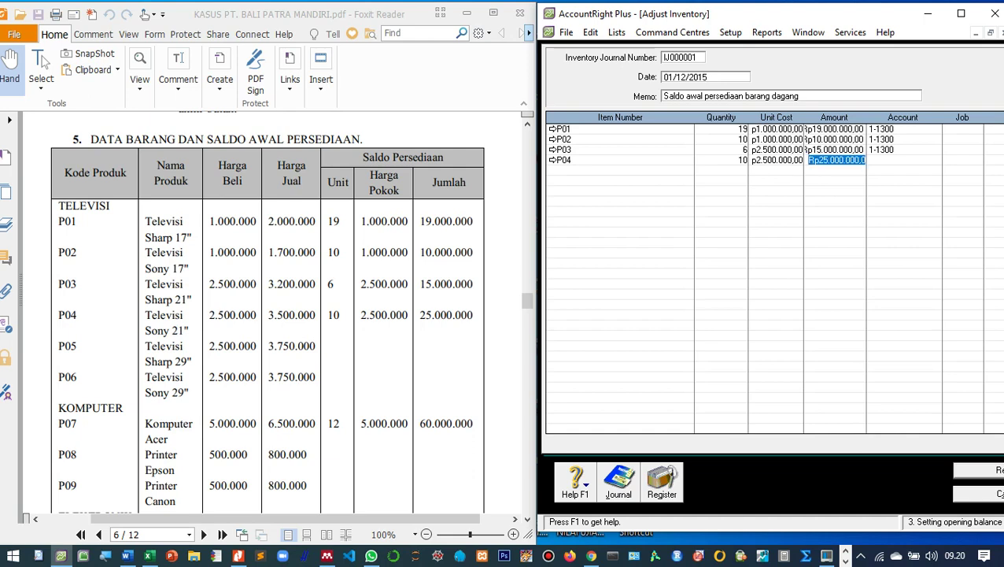
Assign account 1-1300 to the P04 line.
{"action": "key", "text": "Tab"}
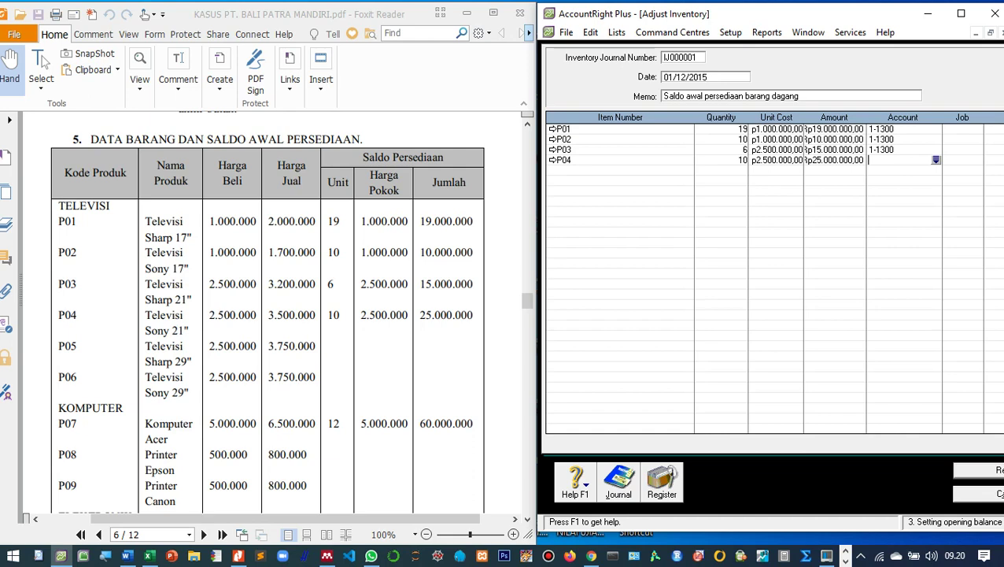
{"action": "left_click", "coordinate": [880, 150]}
{"action": "left_click", "coordinate": [879, 160]}
{"action": "left_click", "coordinate": [936, 159]}
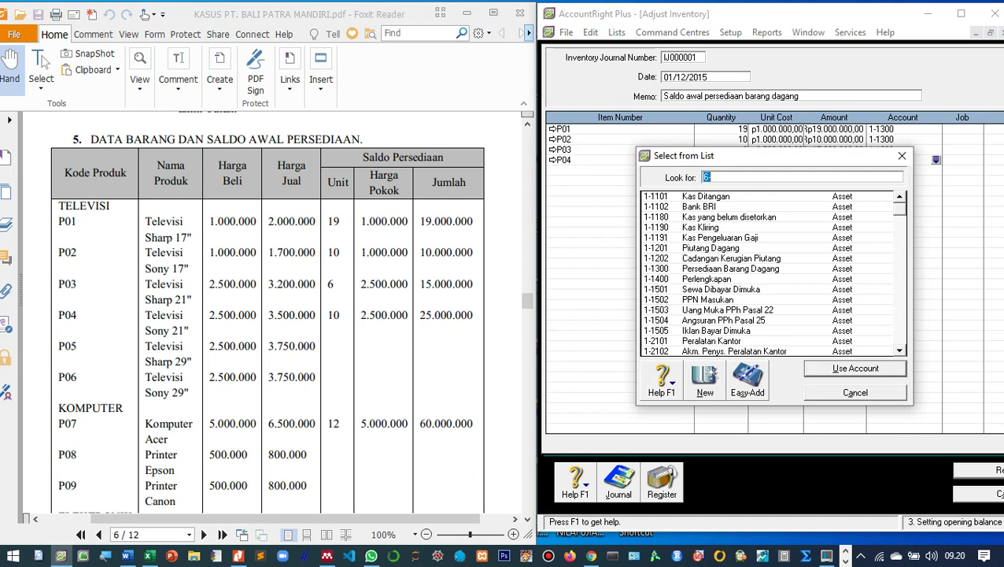
{"action": "type", "text": "1-1202"}
{"action": "key", "text": "Down"}
{"action": "key", "text": "Return"}
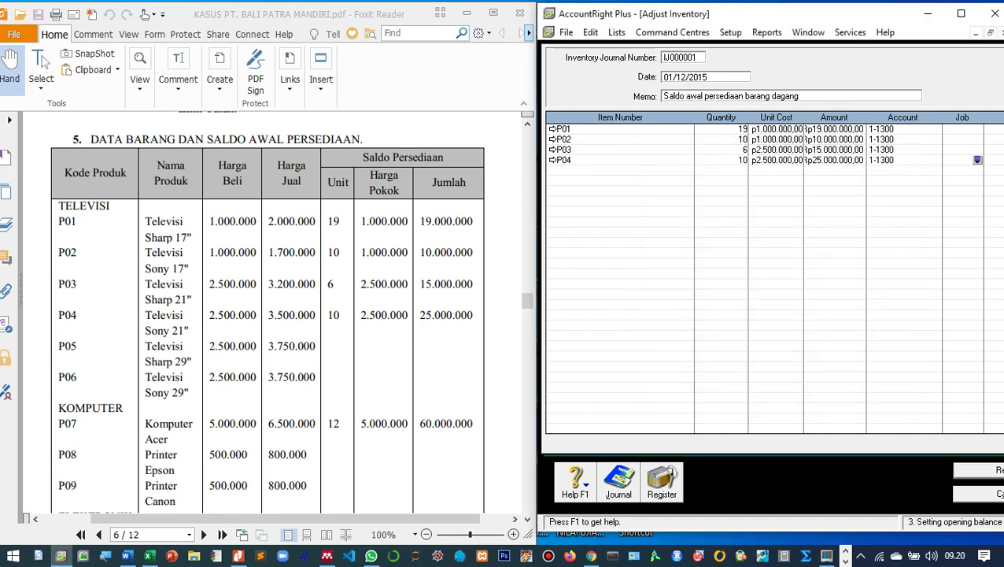
{"action": "key", "text": "Tab"}
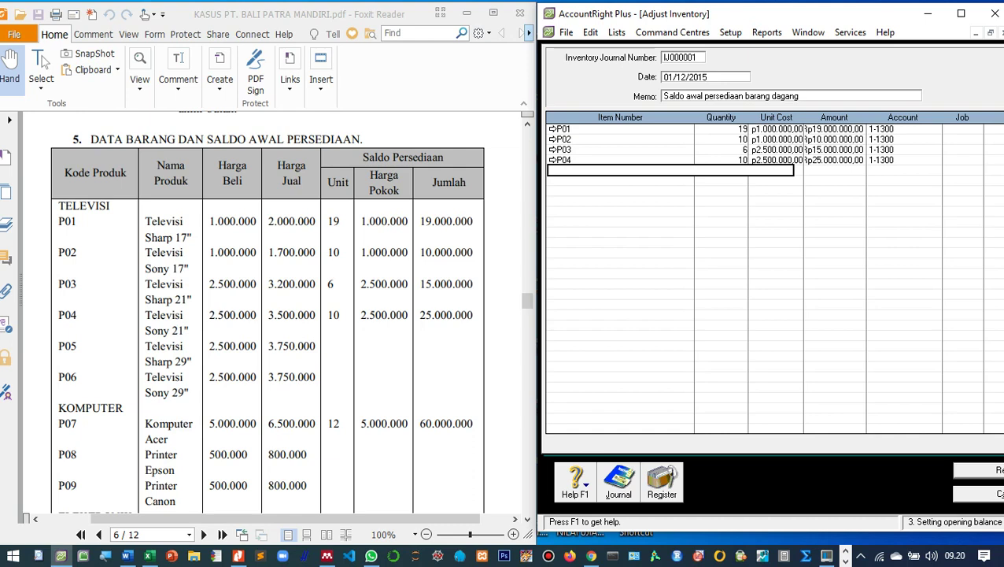
Add a P07 line: 12 units at 5.000.000, account 1-1300.
{"action": "scroll", "coordinate": [267, 315], "scroll_direction": "down", "scroll_amount": 3}
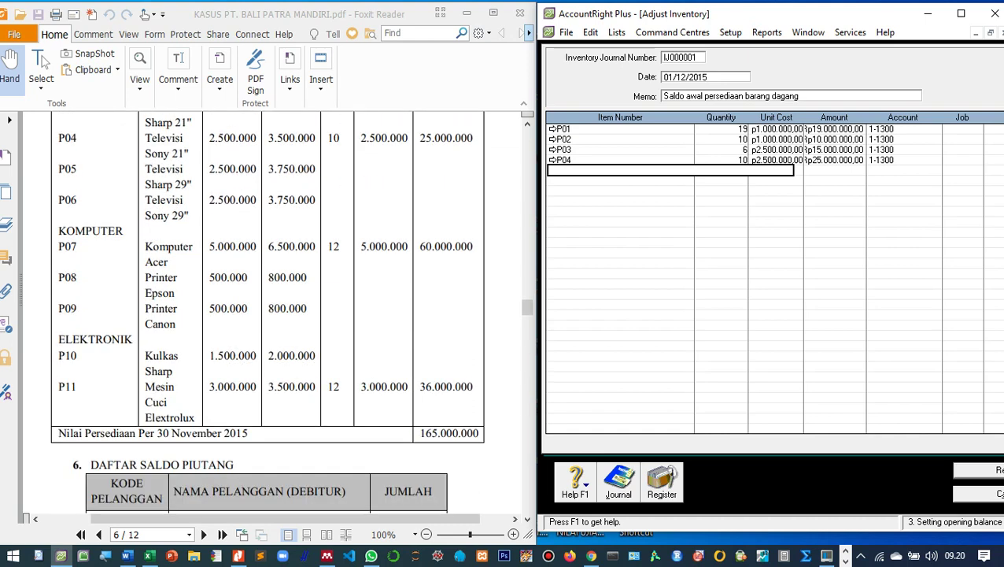
{"action": "scroll", "coordinate": [267, 315], "scroll_direction": "up", "scroll_amount": 1}
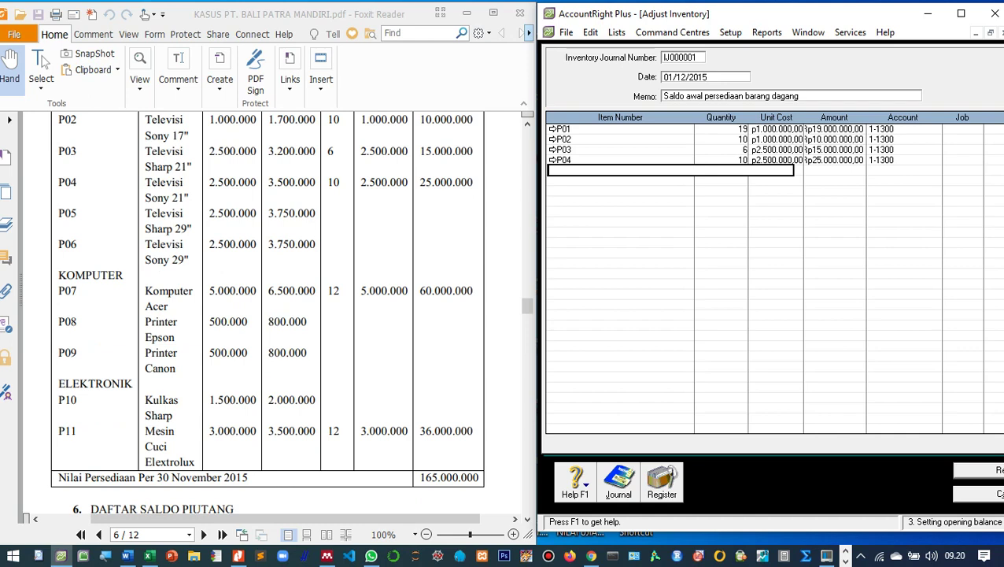
{"action": "key", "text": "Tab"}
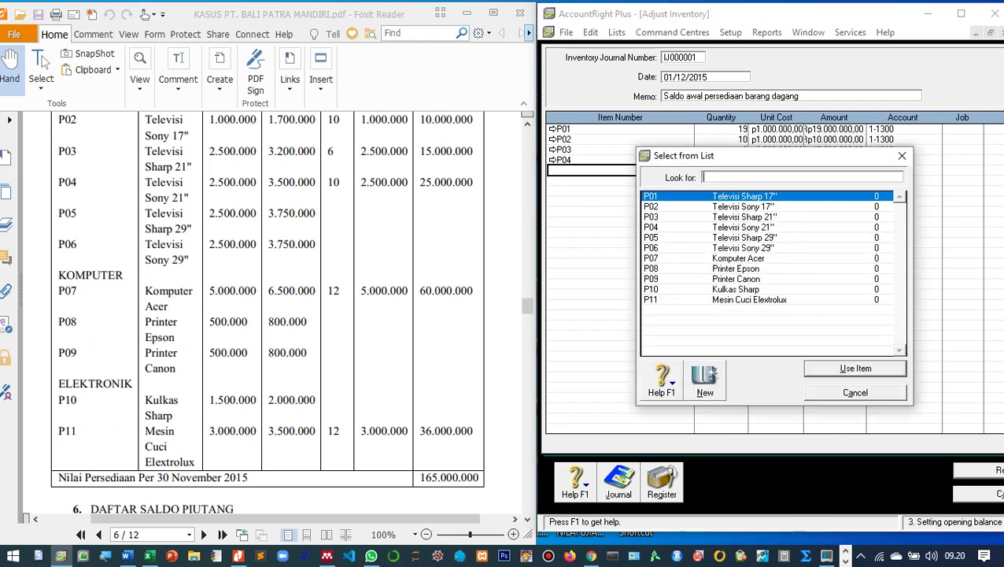
{"action": "type", "text": "P07"}
{"action": "key", "text": "Return"}
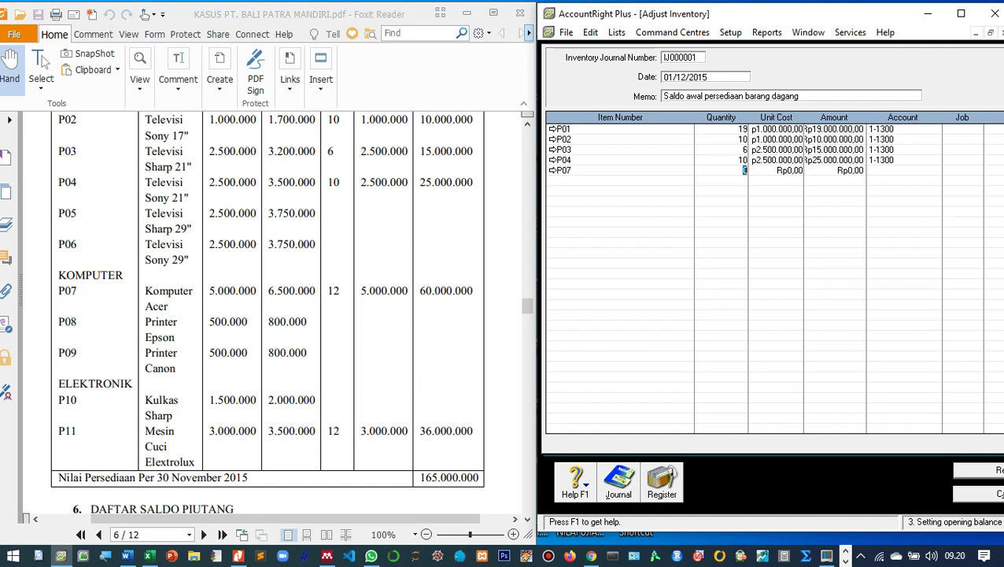
{"action": "type", "text": "12"}
{"action": "key", "text": "Tab"}
{"action": "type", "text": "5000000"}
{"action": "key", "text": "Tab"}
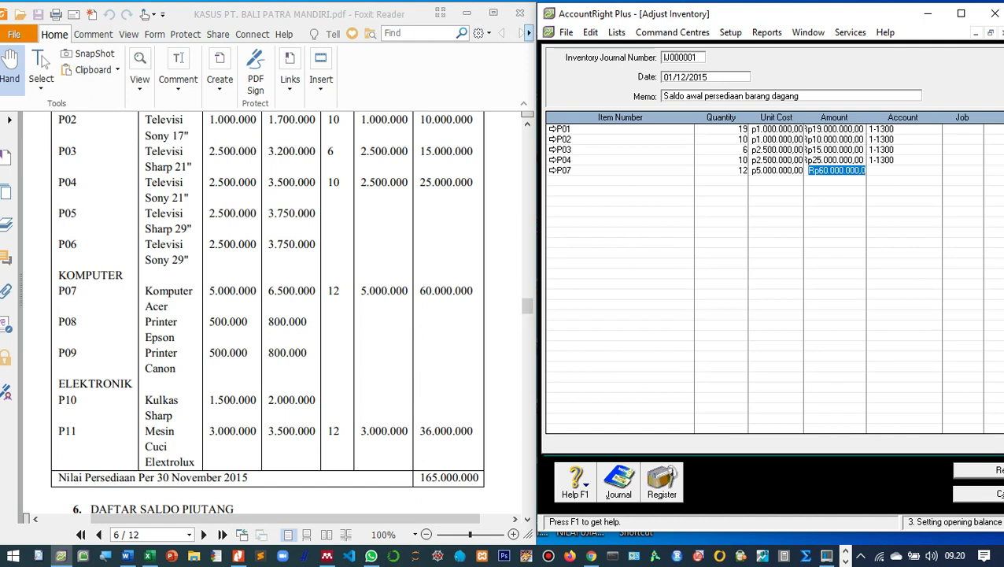
{"action": "key", "text": "Tab"}
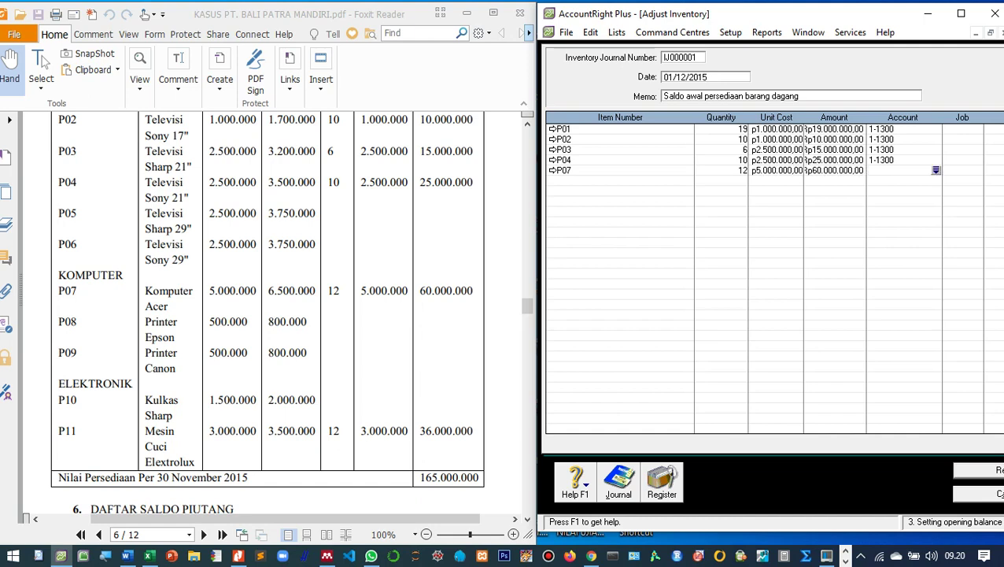
{"action": "type", "text": "6"}
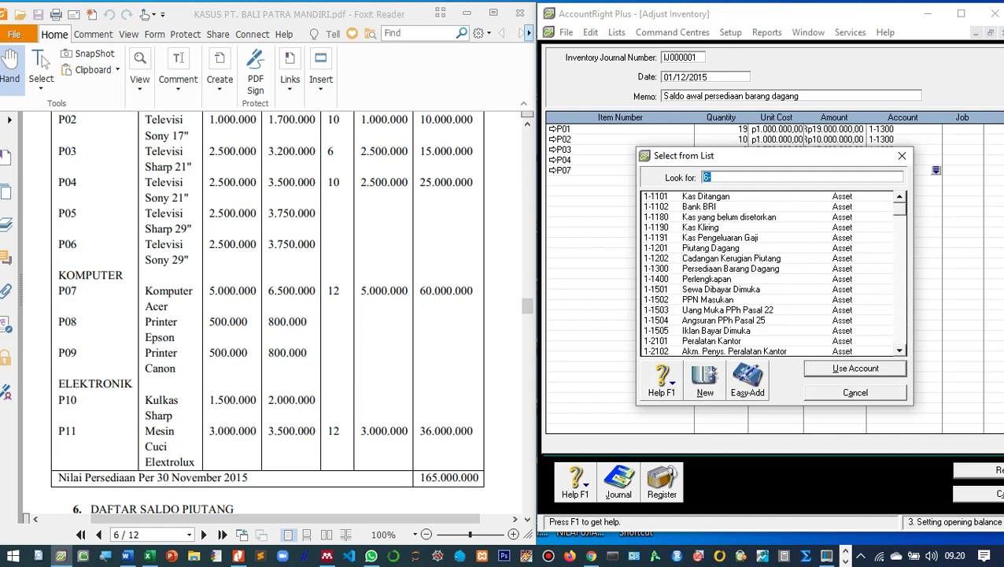
{"action": "type", "text": "1-1300"}
{"action": "key", "text": "Return"}
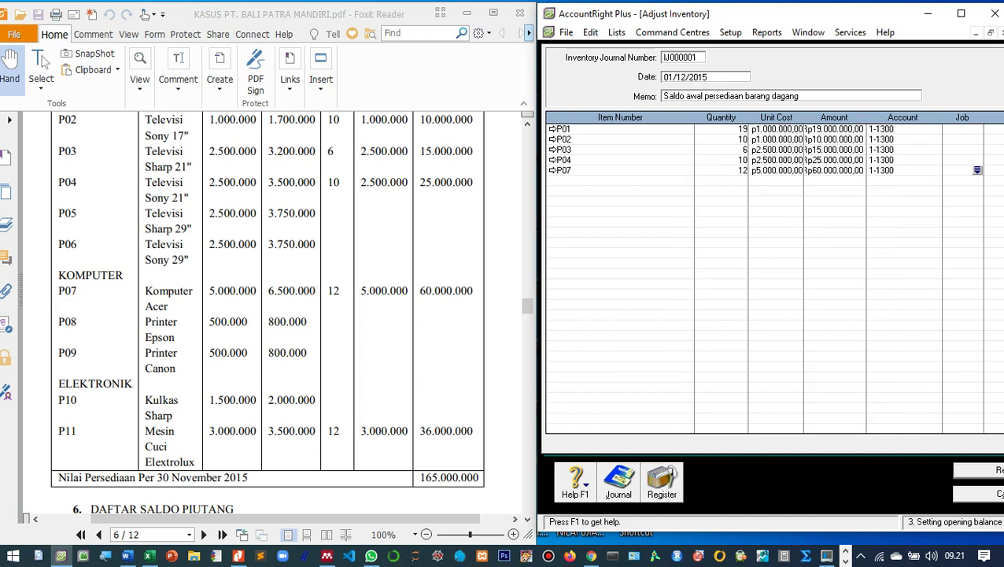
{"action": "scroll", "coordinate": [268, 315], "scroll_direction": "down", "scroll_amount": 3}
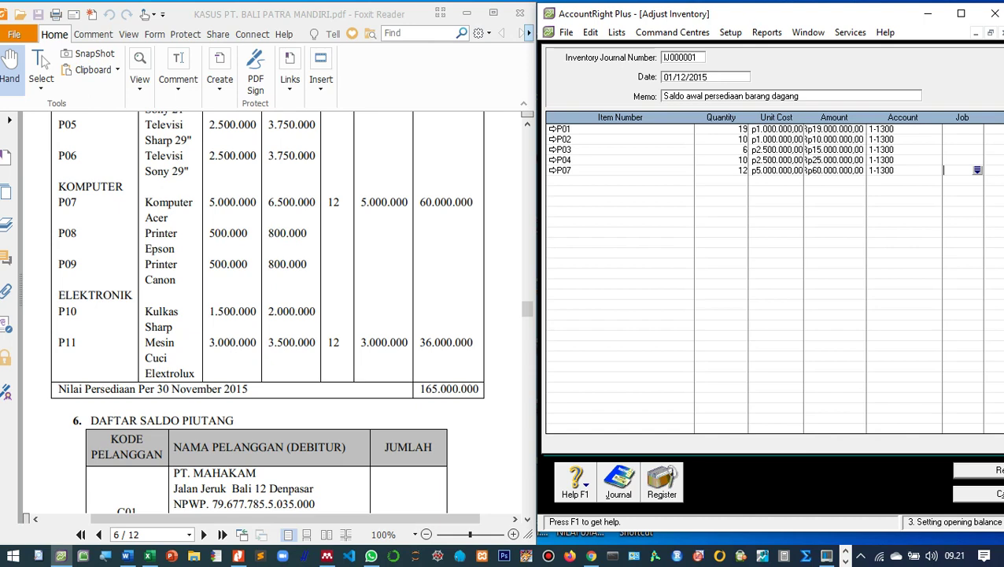
Add a P11 line: 12 units at 3.000.000, account 1-1300 Persediaan Barang Dagang.
{"action": "key", "text": "Tab"}
{"action": "type", "text": "P11"}
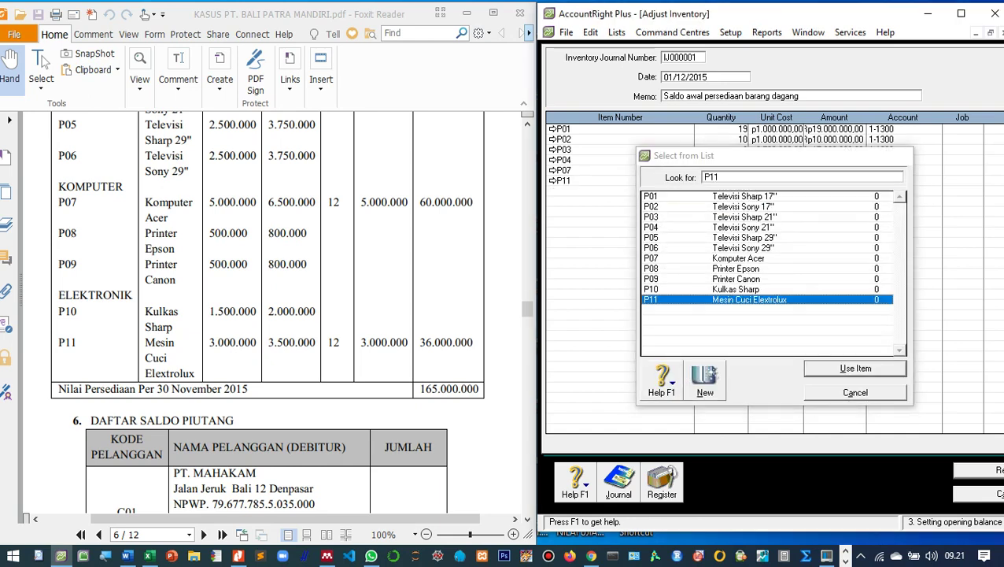
{"action": "key", "text": "Return"}
{"action": "type", "text": "12"}
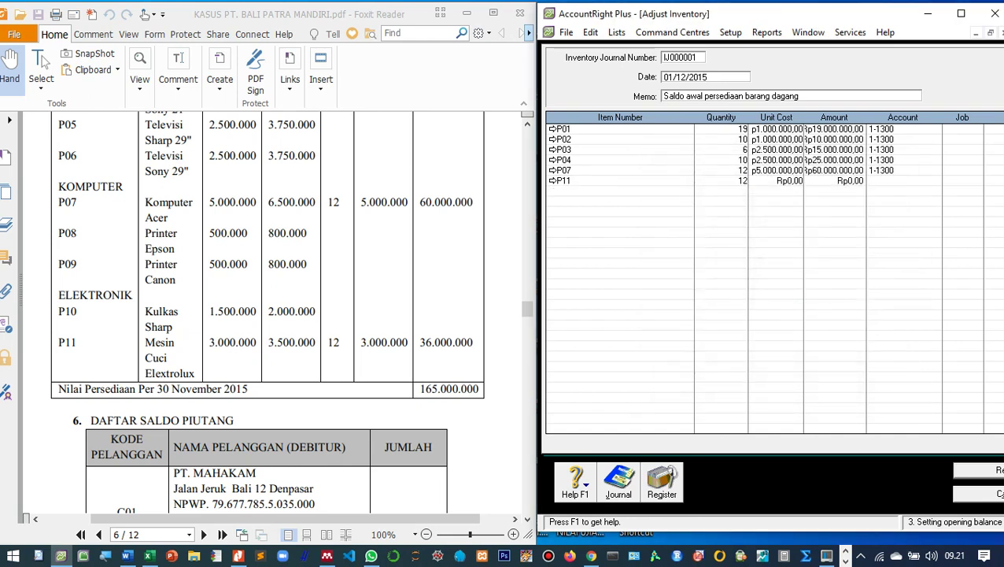
{"action": "key", "text": "Tab"}
{"action": "type", "text": "3.000.00"}
{"action": "type", "text": "0"}
{"action": "key", "text": "Tab"}
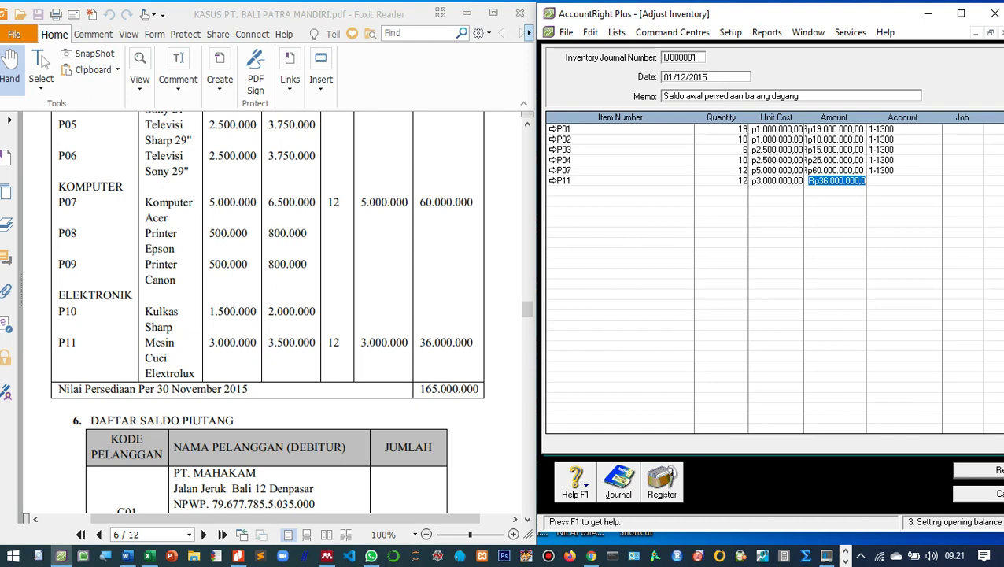
{"action": "left_click", "coordinate": [897, 180]}
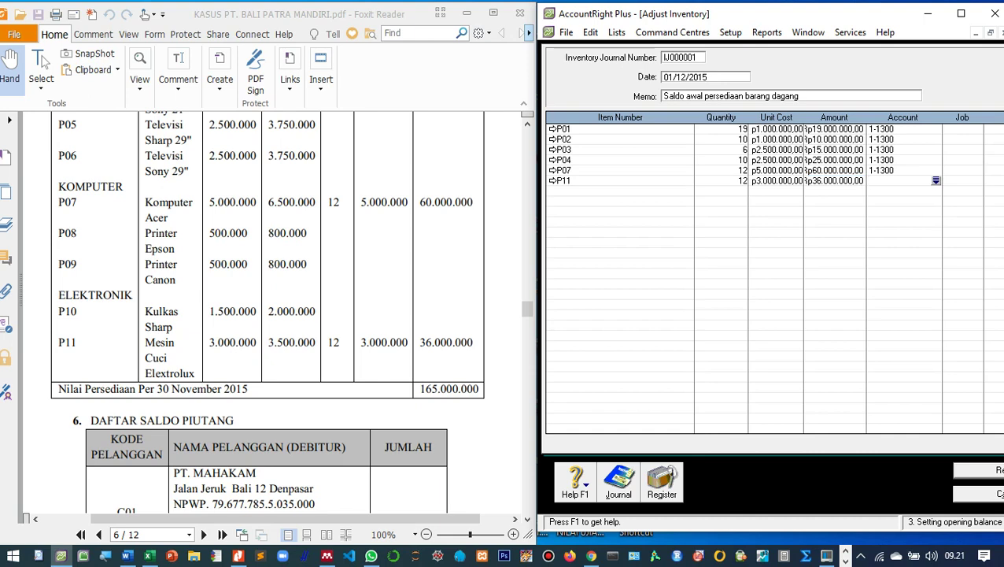
{"action": "type", "text": "6"}
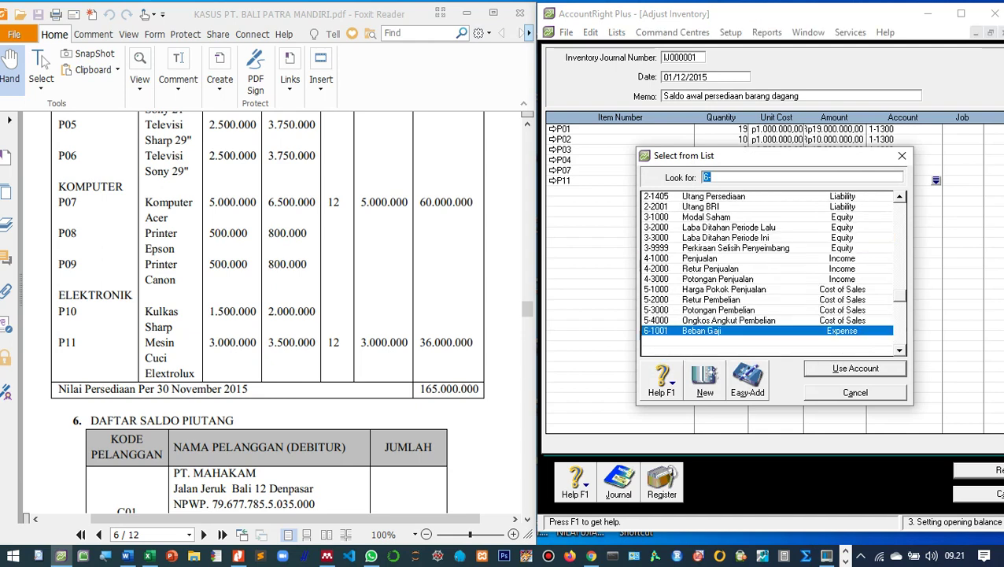
{"action": "scroll", "coordinate": [767, 271], "scroll_direction": "up", "scroll_amount": 8}
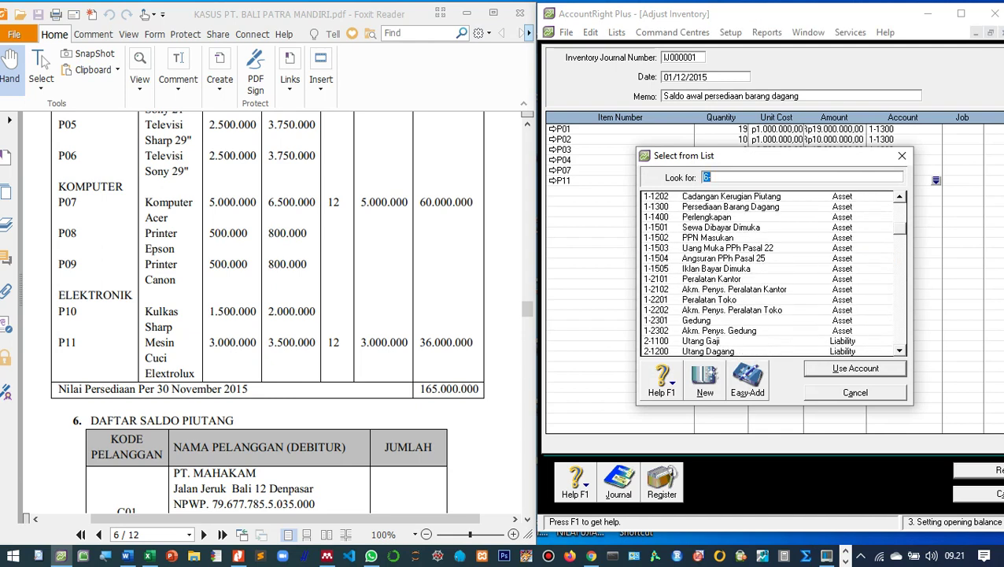
{"action": "double_click", "coordinate": [730, 207]}
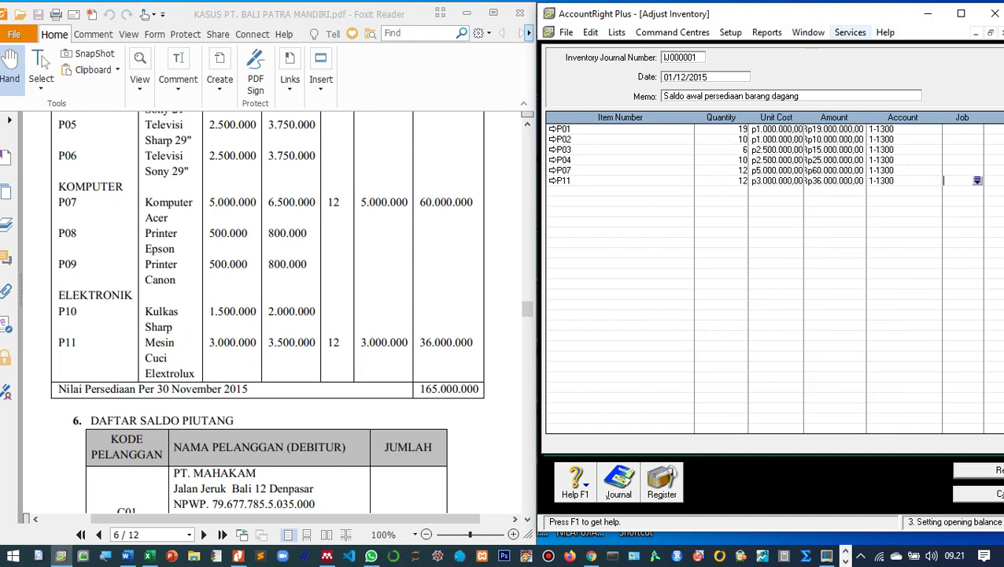
Maximize the window, record adjustment IJ000001, and close the new blank adjustment.
{"action": "left_click", "coordinate": [961, 14]}
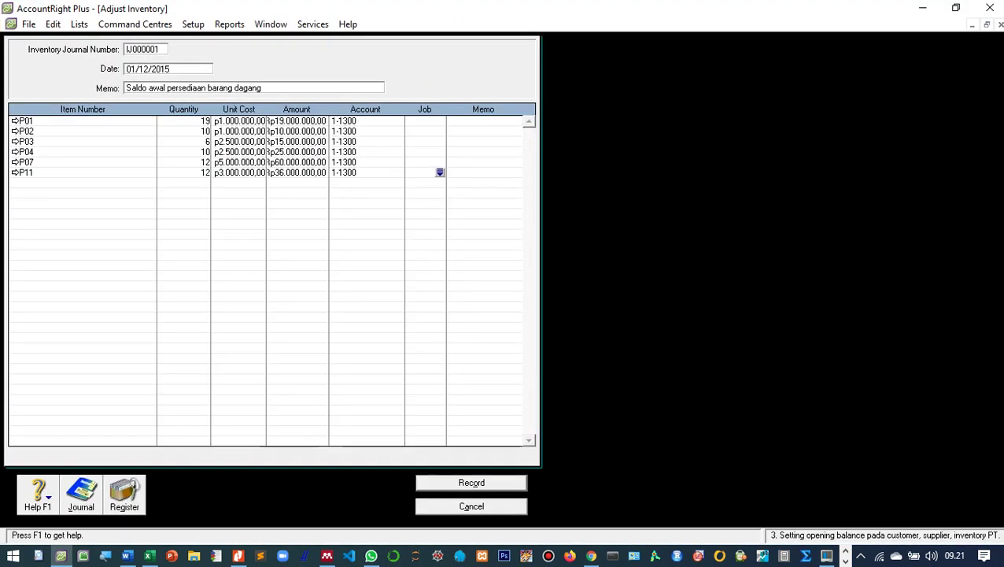
{"action": "left_click", "coordinate": [954, 7]}
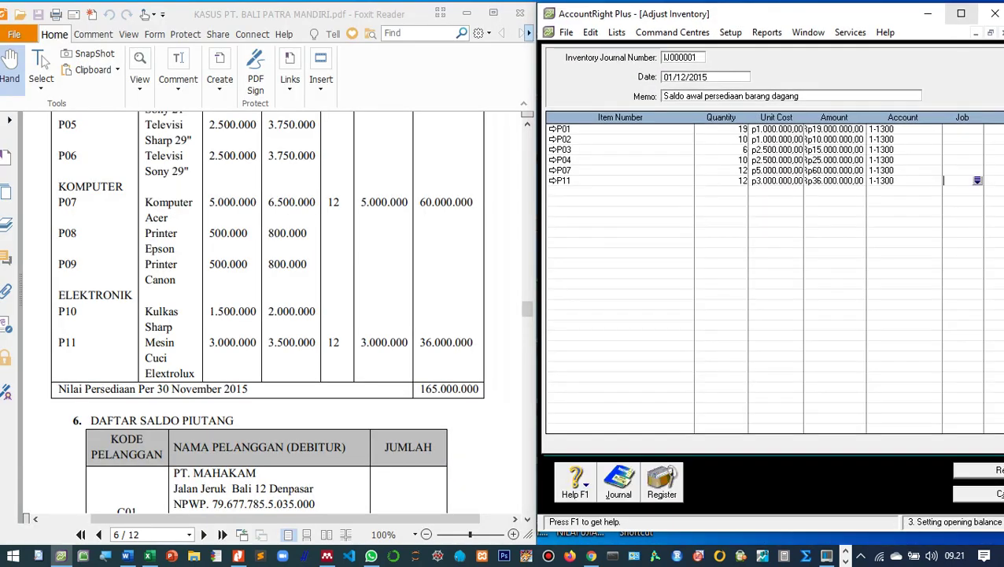
{"action": "left_click", "coordinate": [960, 13]}
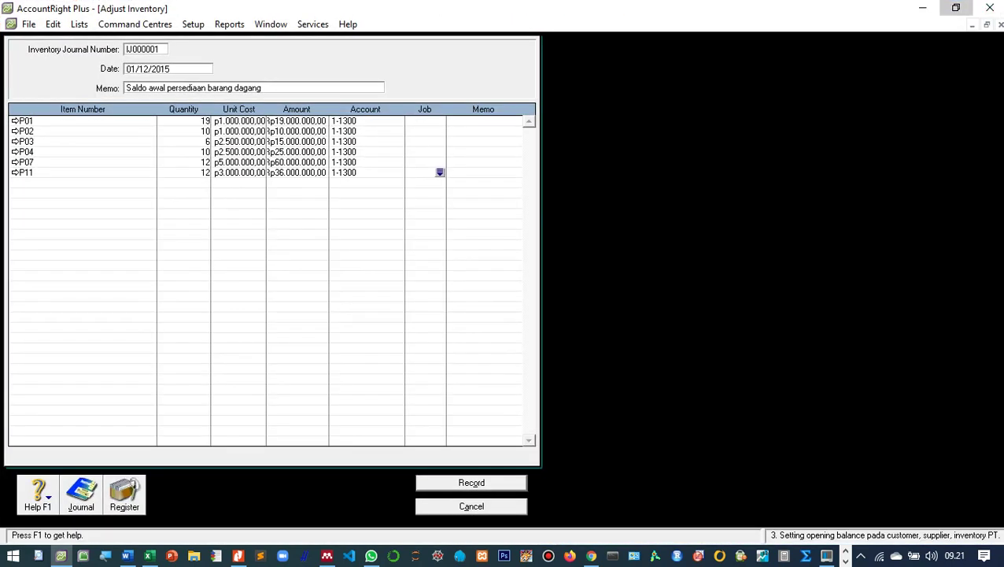
{"action": "left_click", "coordinate": [956, 7]}
{"action": "left_click", "coordinate": [961, 13]}
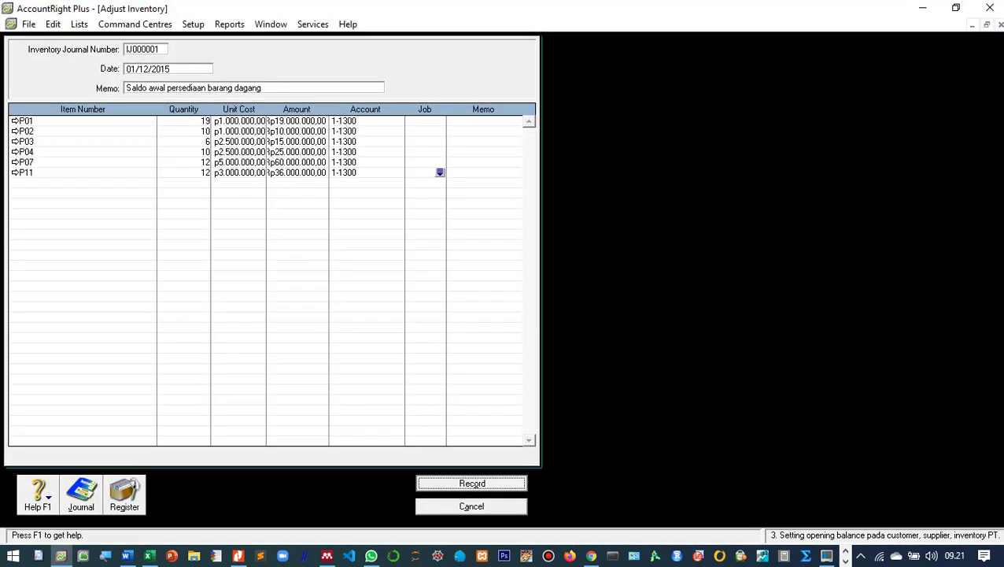
{"action": "key", "text": "Return"}
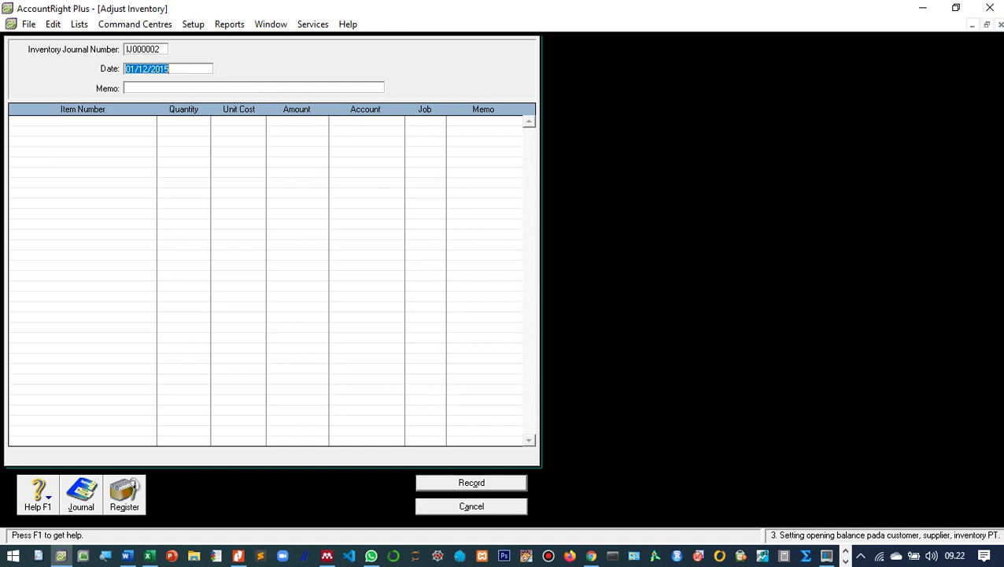
{"action": "key", "text": "Escape"}
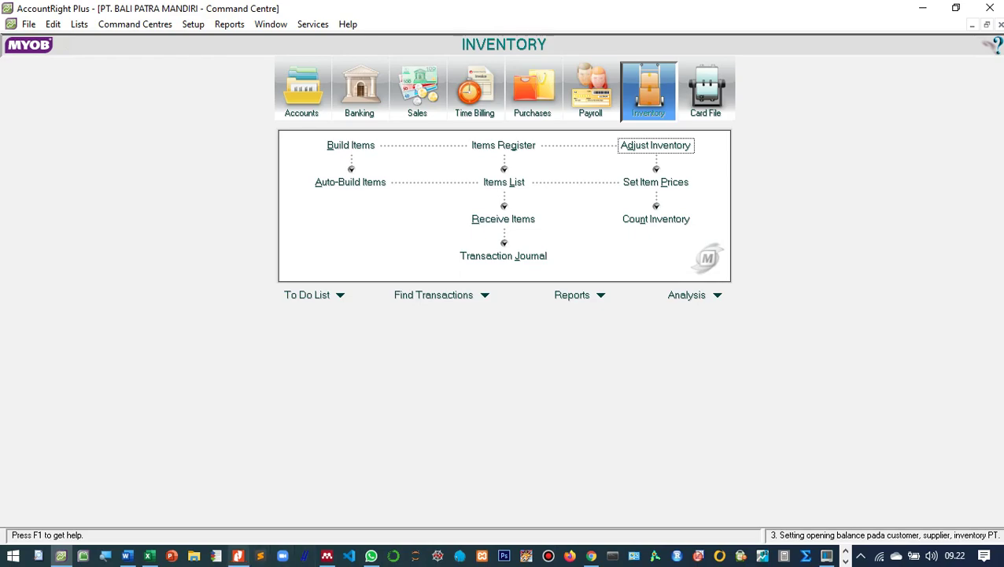
{"action": "left_click", "coordinate": [237, 556]}
{"action": "scroll", "coordinate": [275, 315], "scroll_direction": "up", "scroll_amount": 15}
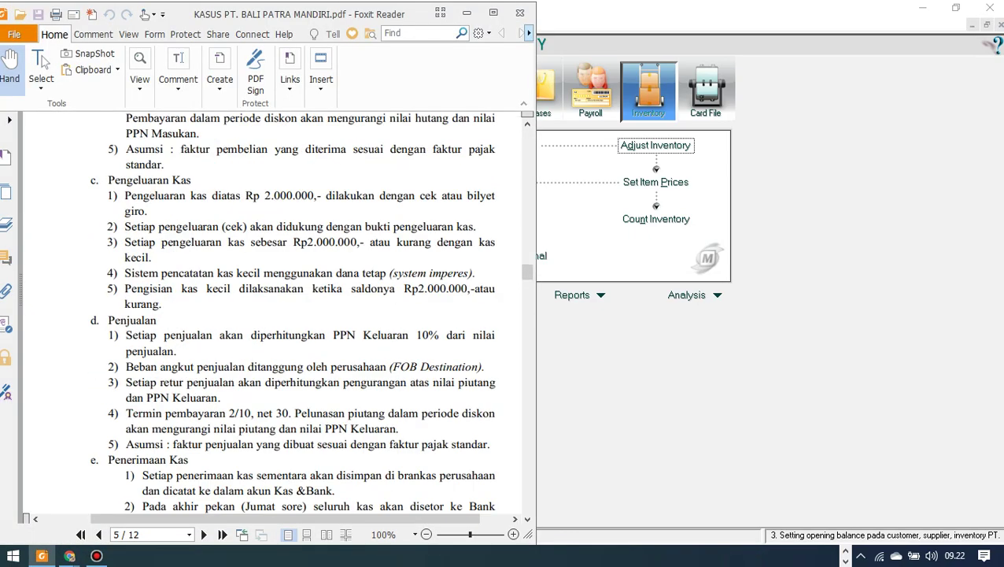
{"action": "scroll", "coordinate": [275, 314], "scroll_direction": "up", "scroll_amount": 10}
{"action": "scroll", "coordinate": [275, 314], "scroll_direction": "down", "scroll_amount": 10}
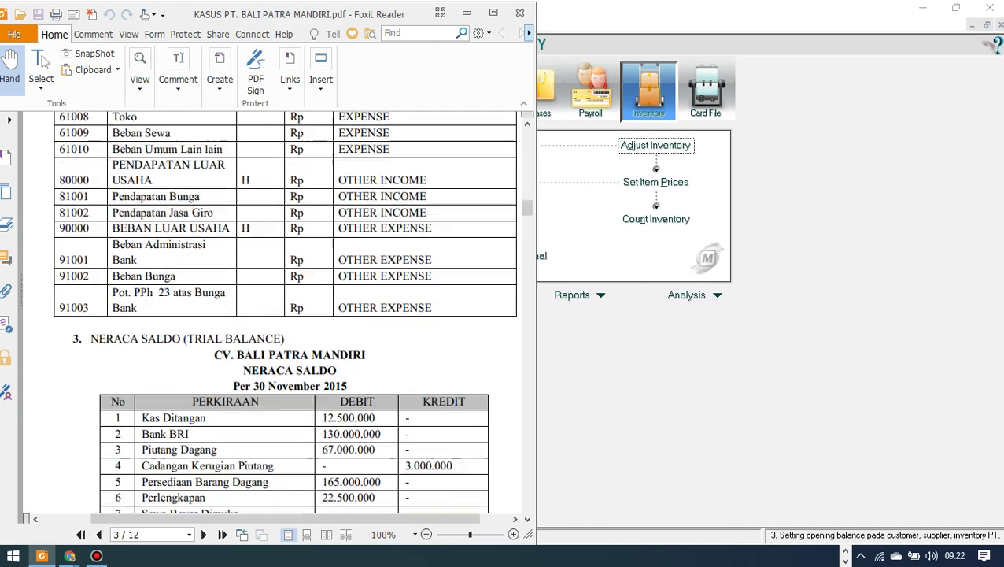
{"action": "scroll", "coordinate": [275, 315], "scroll_direction": "down", "scroll_amount": 20}
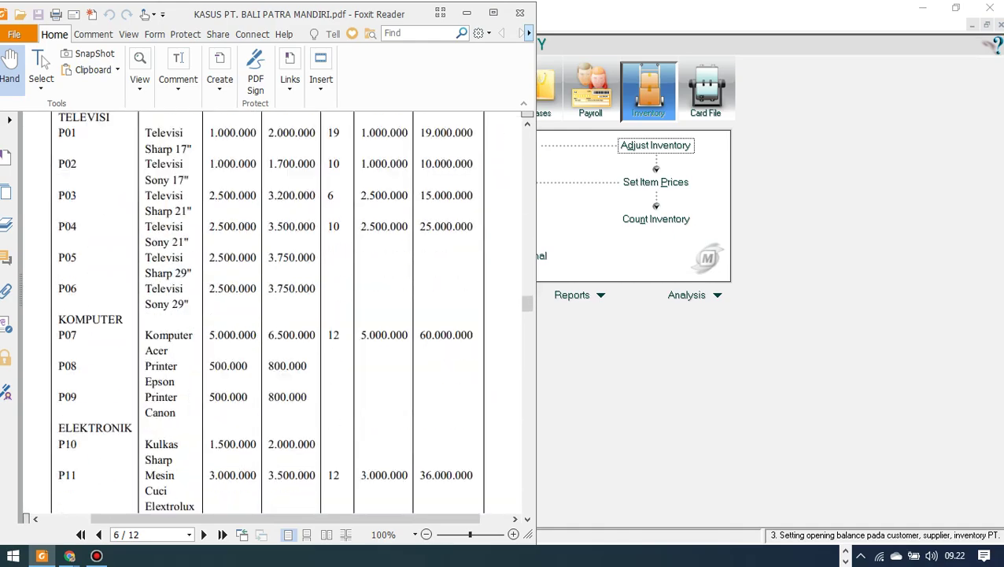
{"action": "scroll", "coordinate": [275, 315], "scroll_direction": "down", "scroll_amount": 8}
{"action": "scroll", "coordinate": [276, 315], "scroll_direction": "up", "scroll_amount": 4}
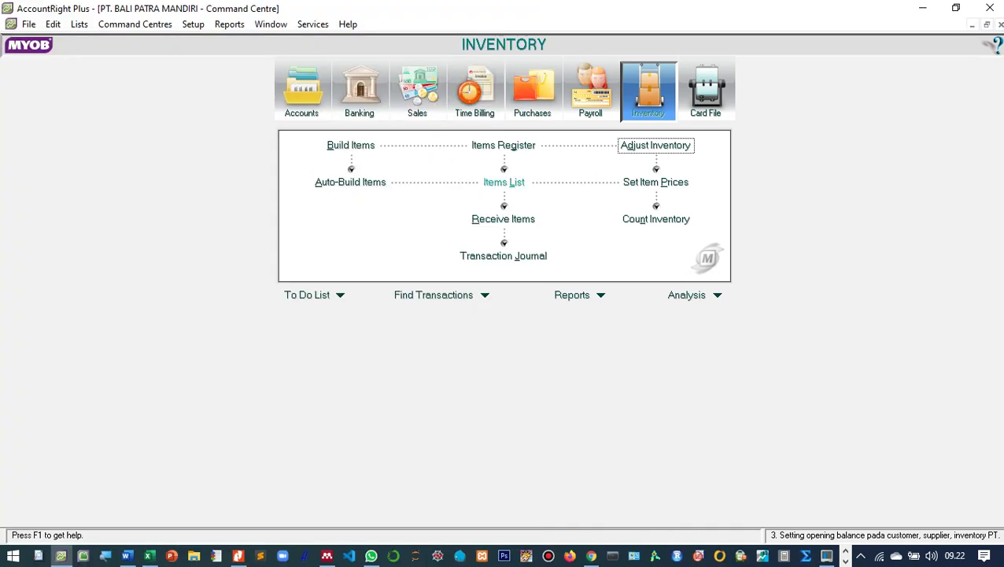
Check on-hand quantities in the Items List, then scroll the case PDF to the receivables list.
{"action": "left_click", "coordinate": [503, 182]}
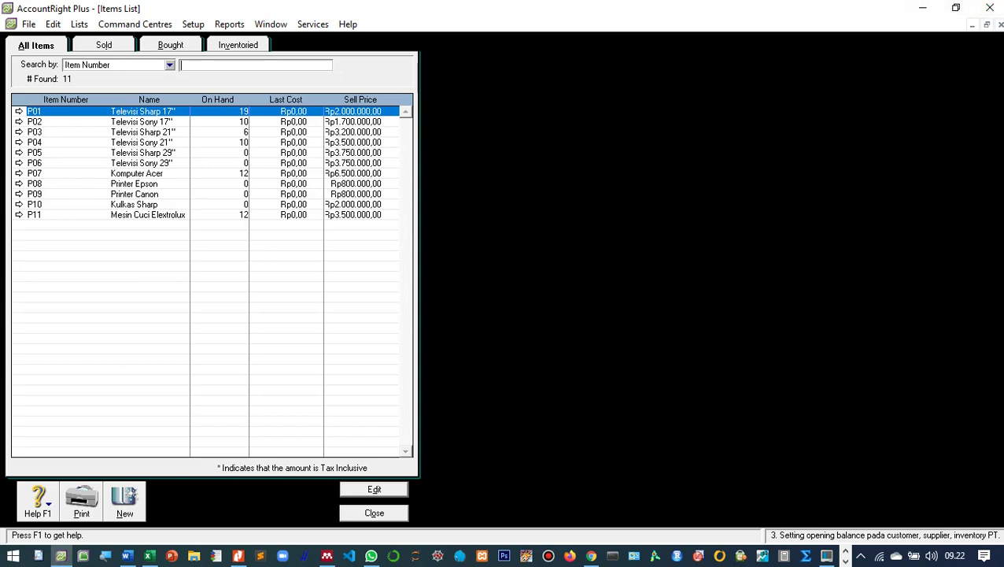
{"action": "key", "text": "Escape"}
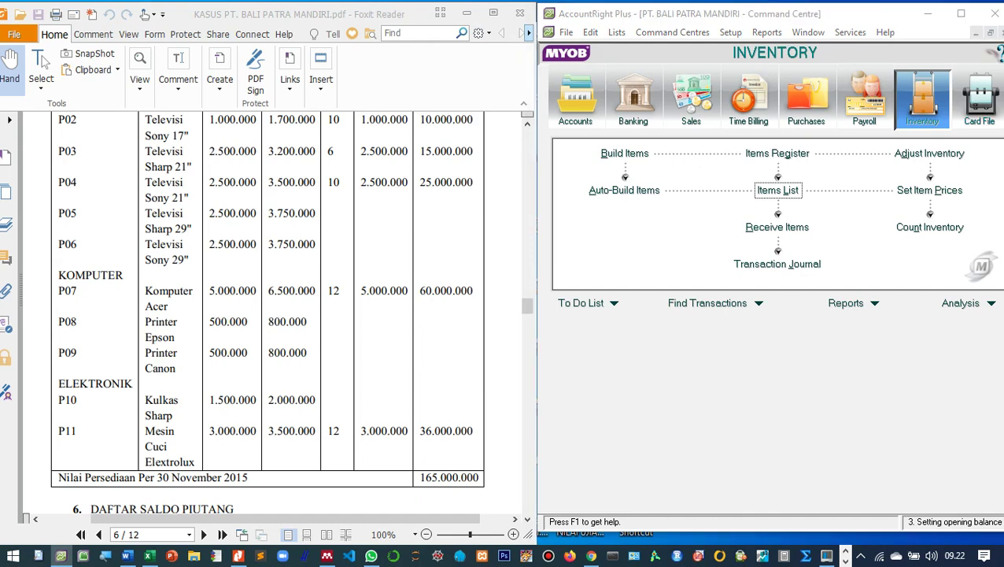
{"action": "scroll", "coordinate": [268, 314], "scroll_direction": "down", "scroll_amount": 3}
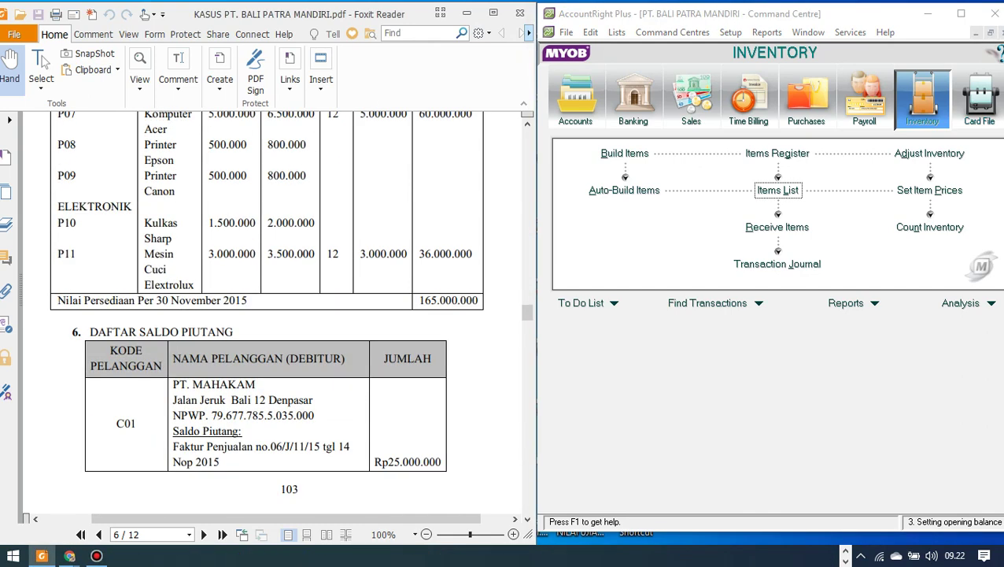
{"action": "scroll", "coordinate": [271, 315], "scroll_direction": "down", "scroll_amount": 10}
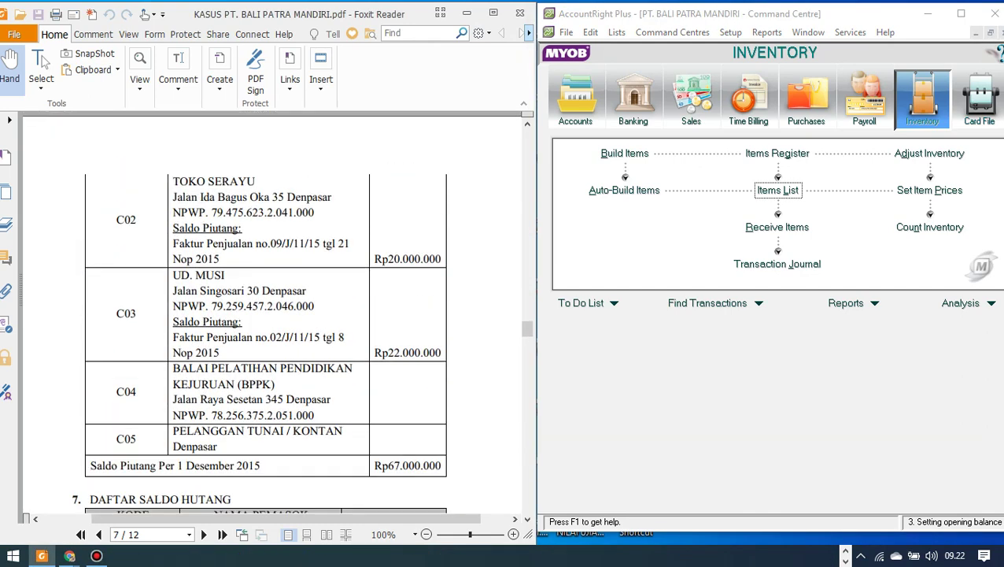
{"action": "scroll", "coordinate": [272, 315], "scroll_direction": "up", "scroll_amount": 10}
{"action": "scroll", "coordinate": [271, 315], "scroll_direction": "down", "scroll_amount": 1}
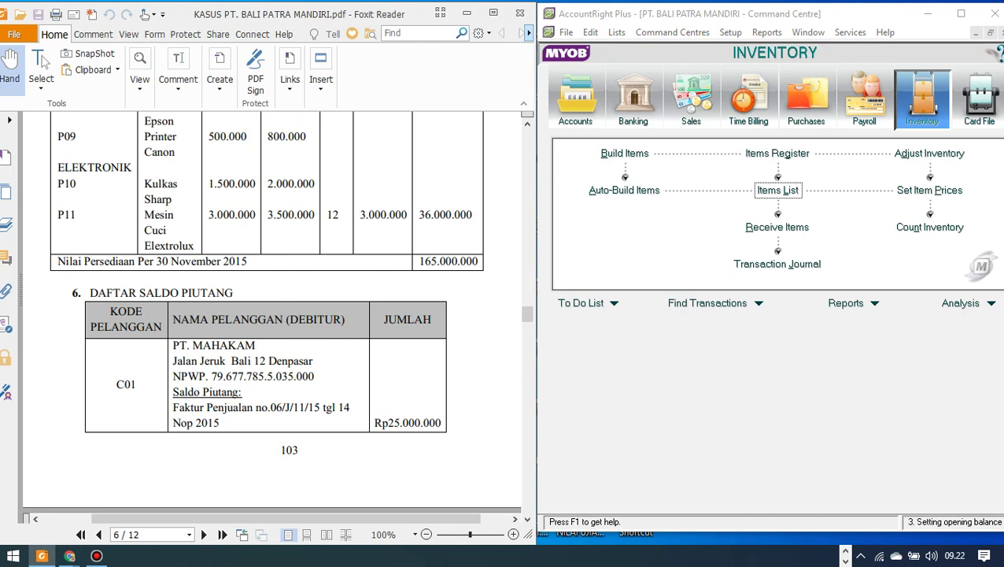
{"action": "key", "text": "alt+Tab"}
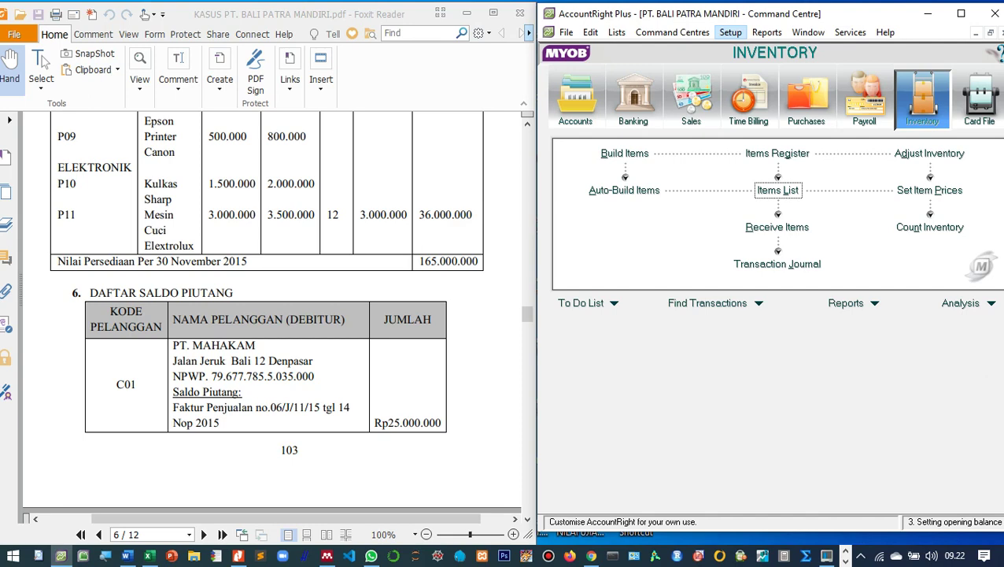
{"action": "key", "text": "alt+s"}
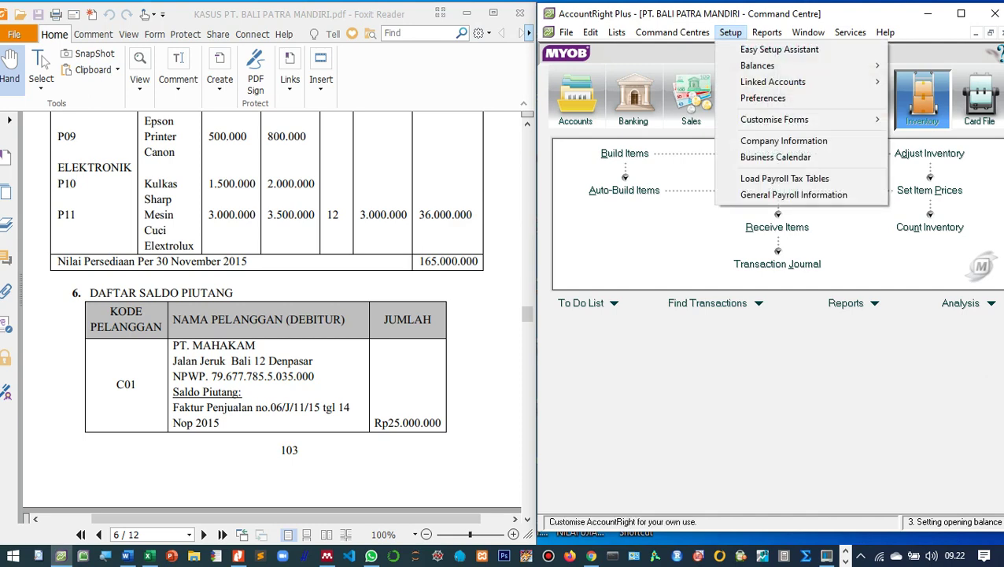
{"action": "key", "text": "Down"}
{"action": "key", "text": "Down"}
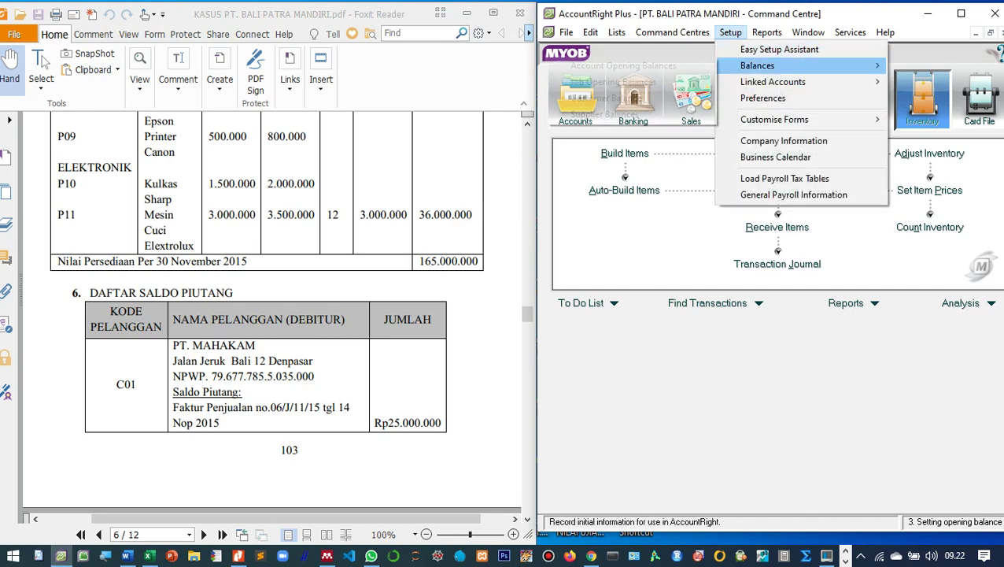
{"action": "key", "text": "Right"}
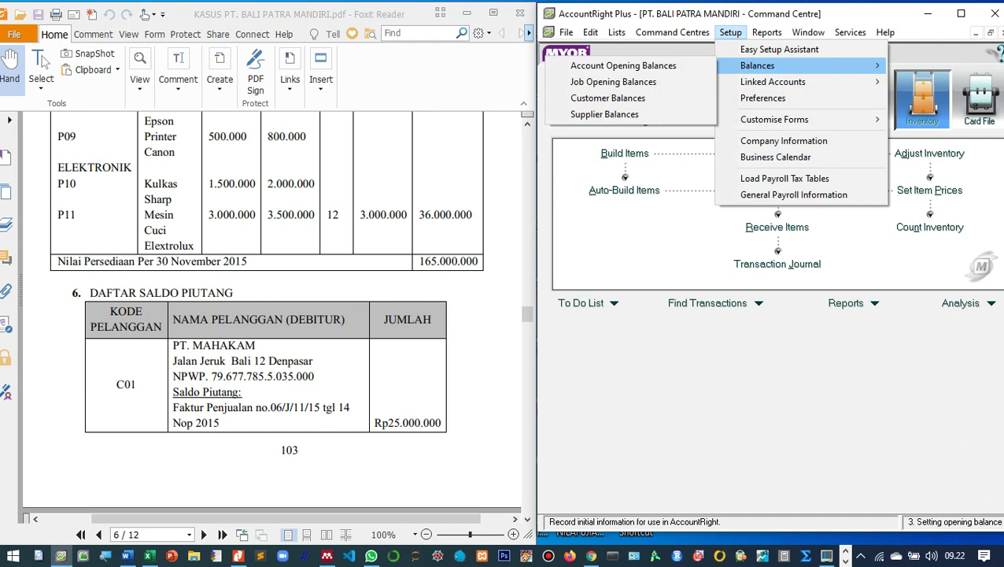
{"action": "key", "text": "Down"}
{"action": "key", "text": "Down"}
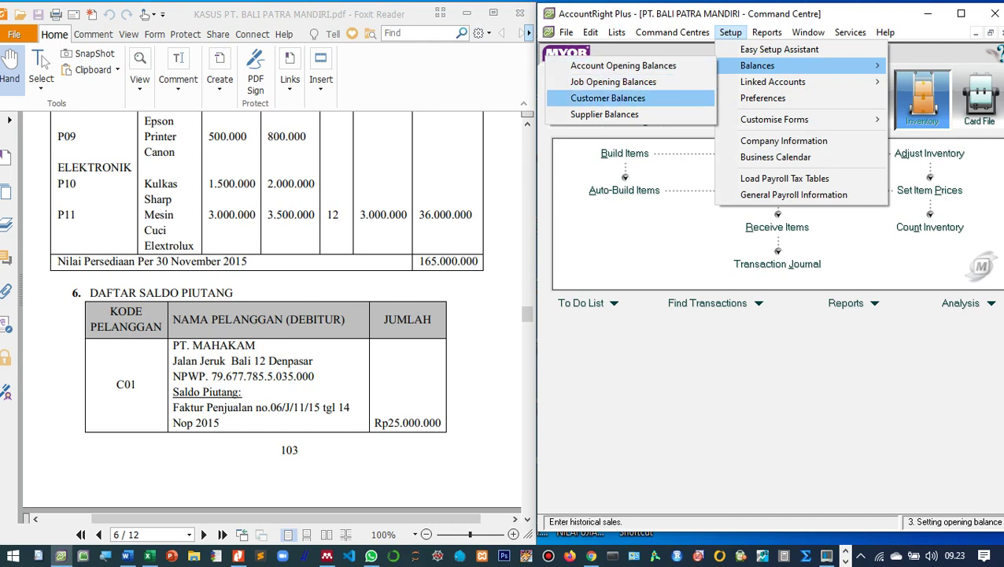
{"action": "key", "text": "Return"}
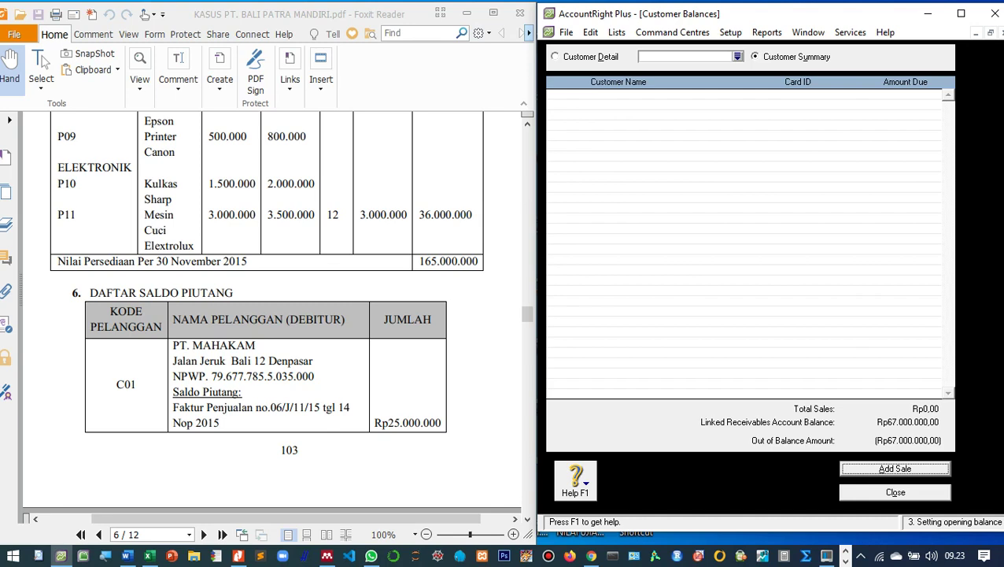
{"action": "key", "text": "Escape"}
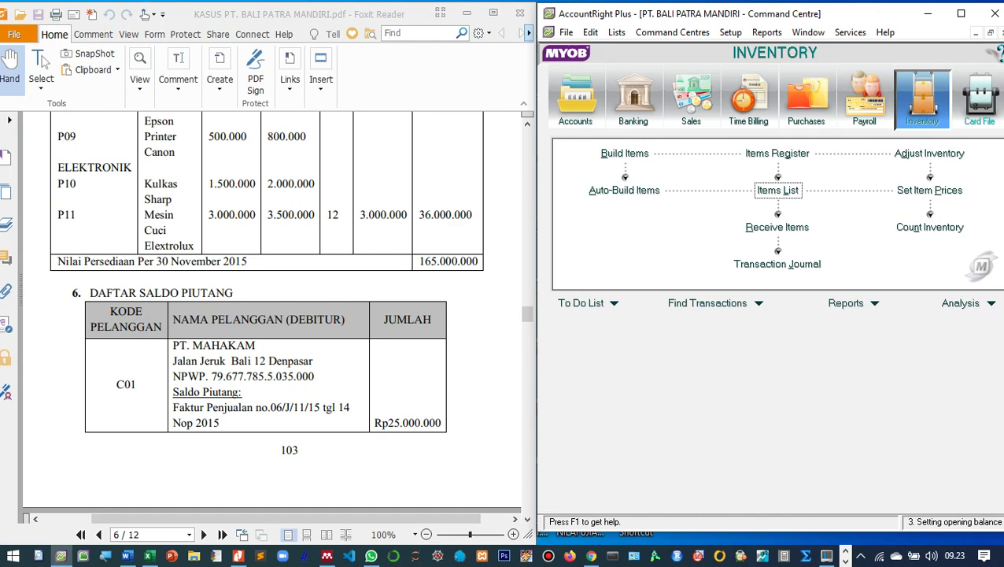
Review the Customer and Supplier tabs of the Cards List.
{"action": "left_click", "coordinate": [979, 99]}
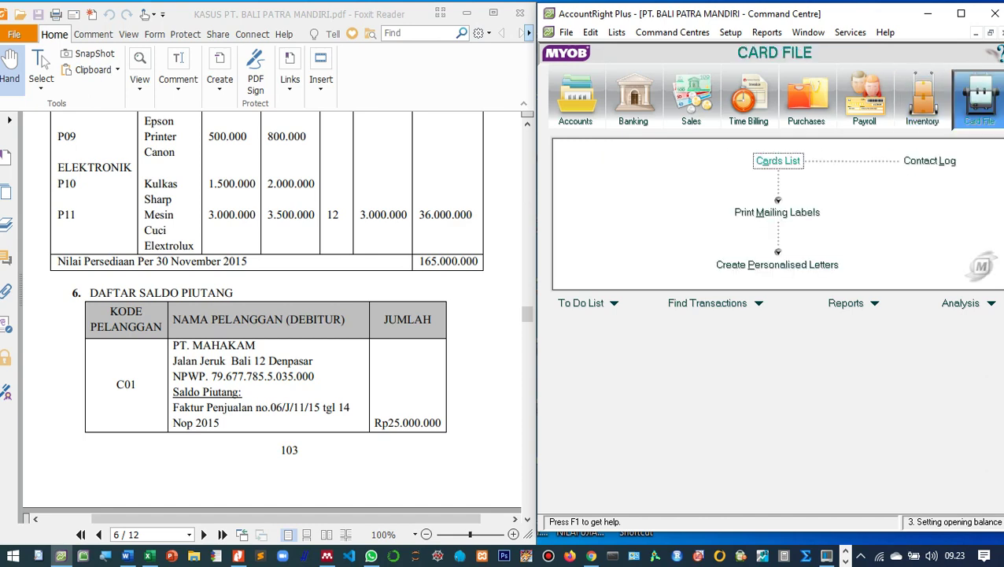
{"action": "key", "text": "Return"}
{"action": "left_click", "coordinate": [646, 52]}
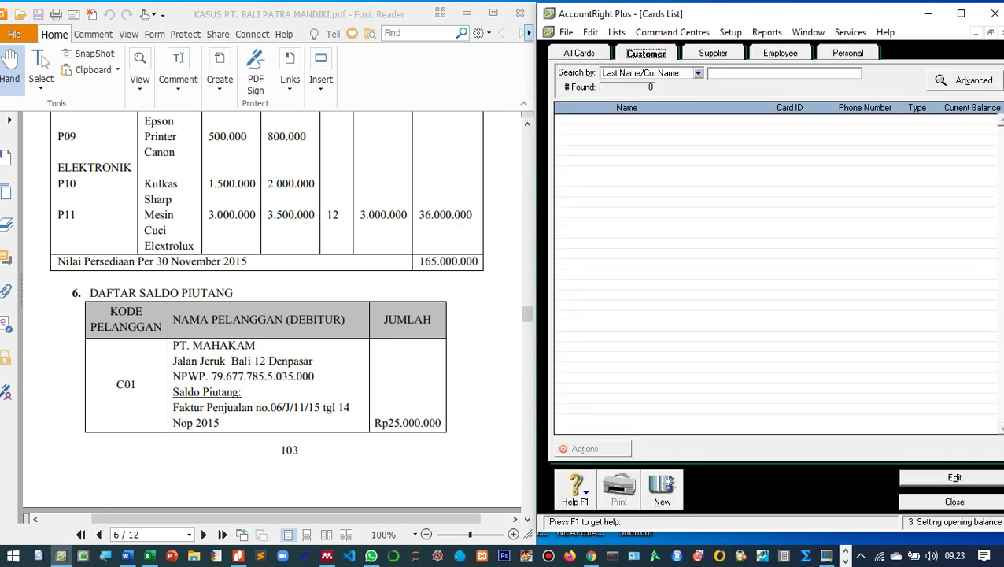
{"action": "left_click", "coordinate": [713, 53]}
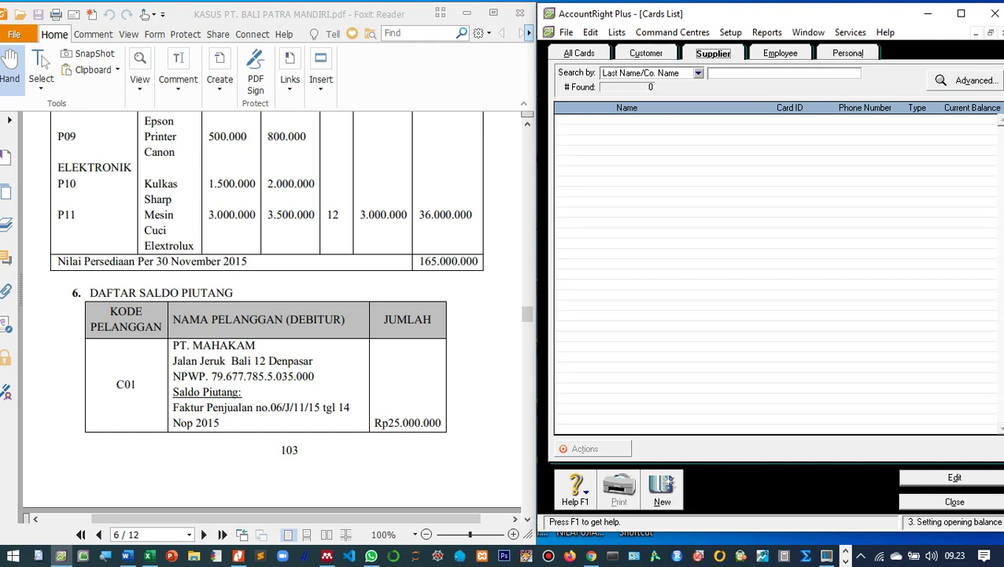
{"action": "key", "text": "Escape"}
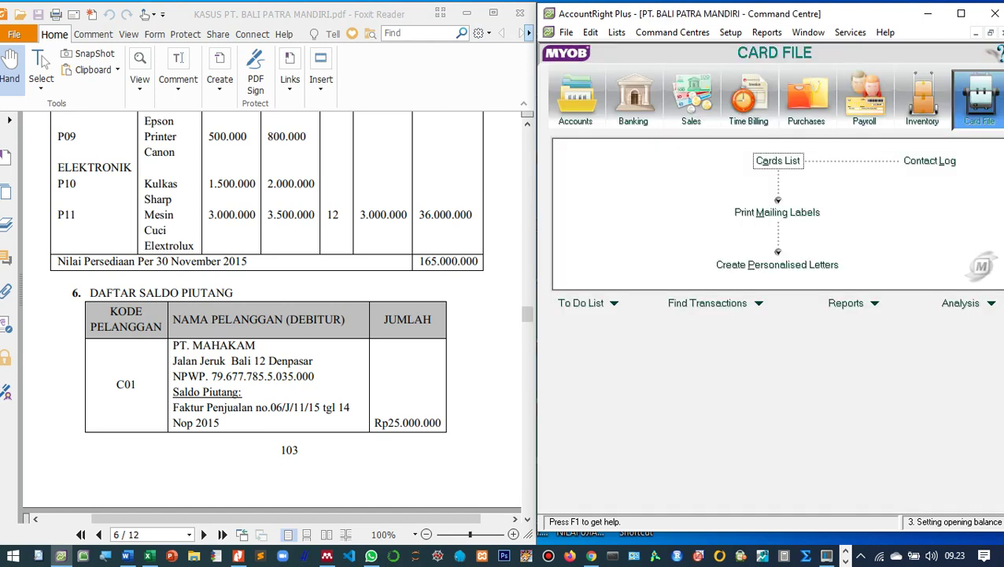
Open Setup > Balances > Customer Balances and review the Rp67.000.000,00 out-of-balance amount.
{"action": "left_click", "coordinate": [730, 32]}
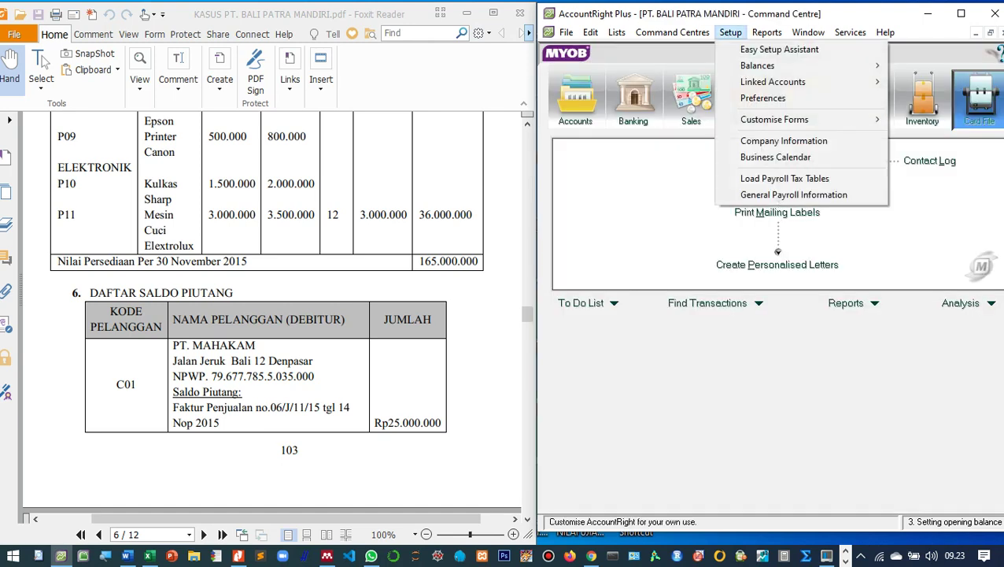
{"action": "key", "text": "Right"}
{"action": "key", "text": "Down"}
{"action": "key", "text": "Down"}
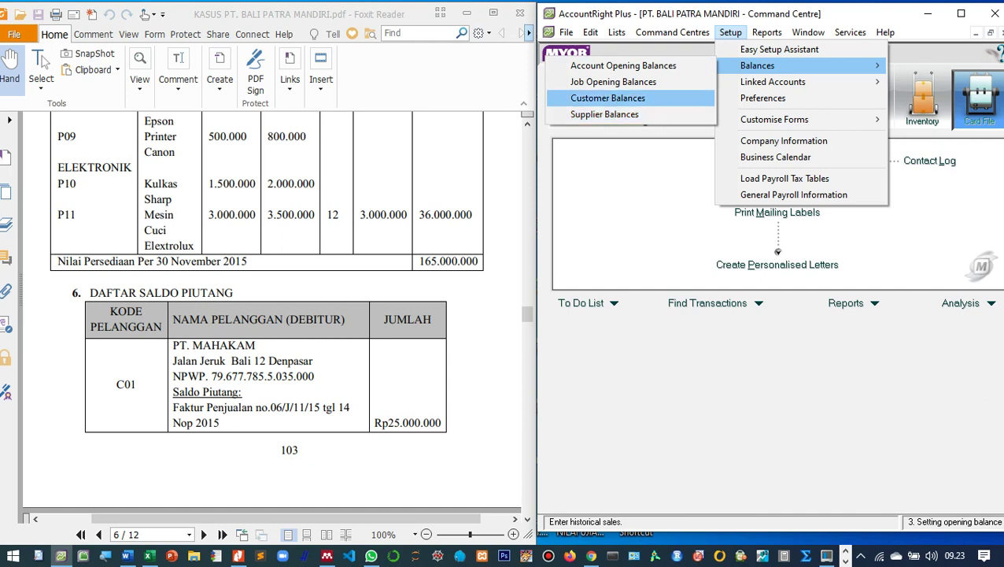
{"action": "key", "text": "Return"}
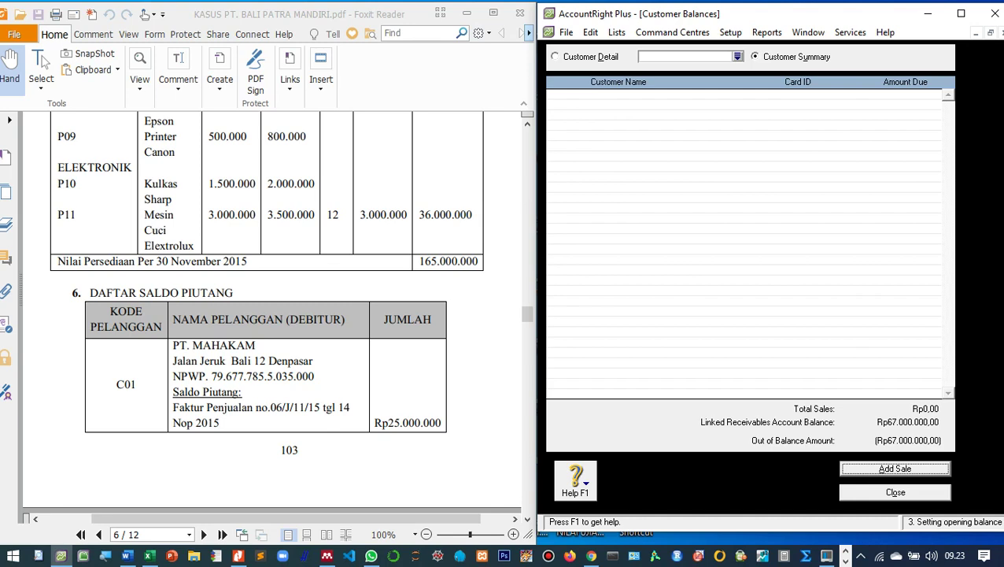
{"action": "scroll", "coordinate": [272, 312], "scroll_direction": "down", "scroll_amount": 5}
{"action": "scroll", "coordinate": [272, 312], "scroll_direction": "up", "scroll_amount": 2}
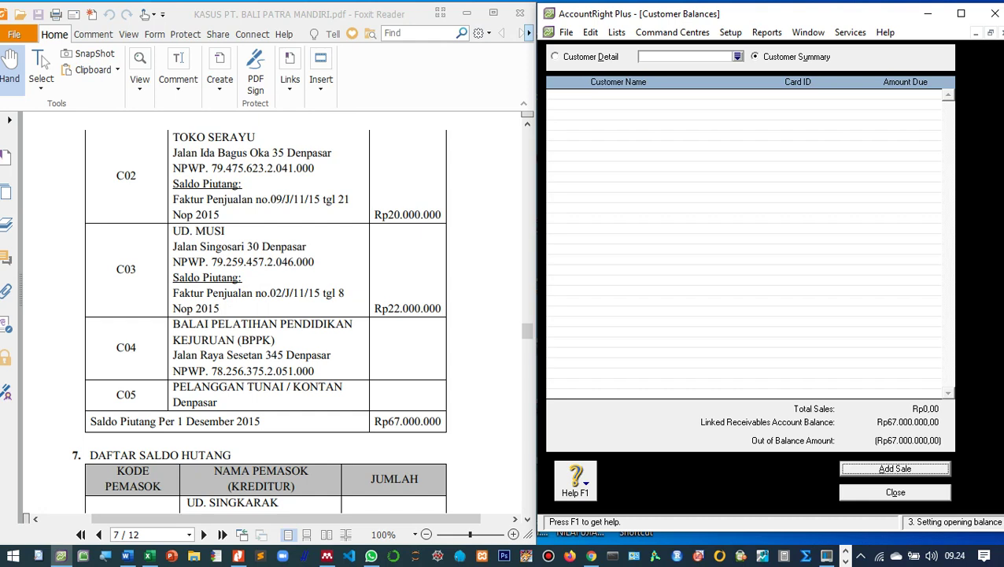
{"action": "scroll", "coordinate": [271, 312], "scroll_direction": "up", "scroll_amount": 8}
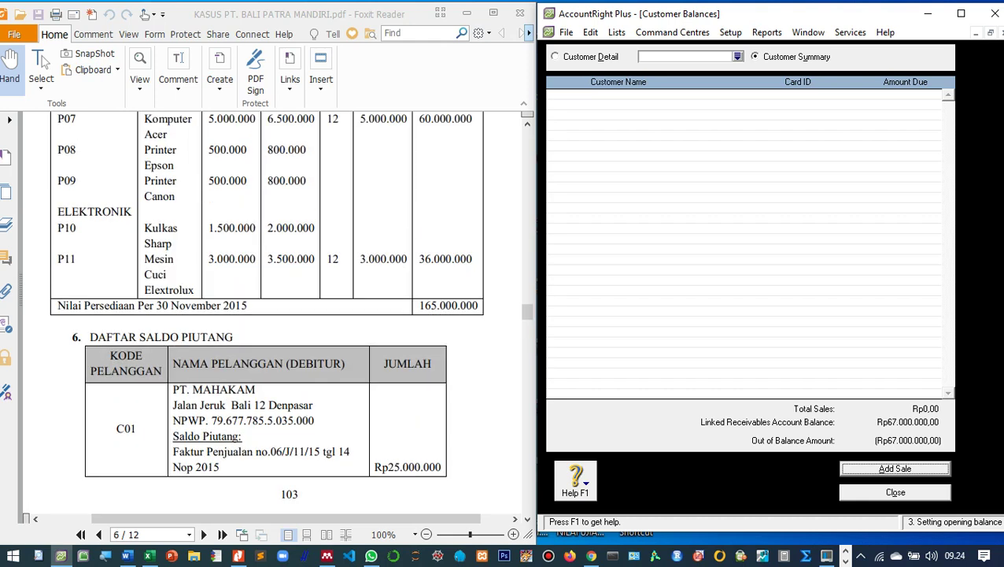
{"action": "scroll", "coordinate": [272, 312], "scroll_direction": "down", "scroll_amount": 8}
{"action": "scroll", "coordinate": [271, 311], "scroll_direction": "up", "scroll_amount": 7}
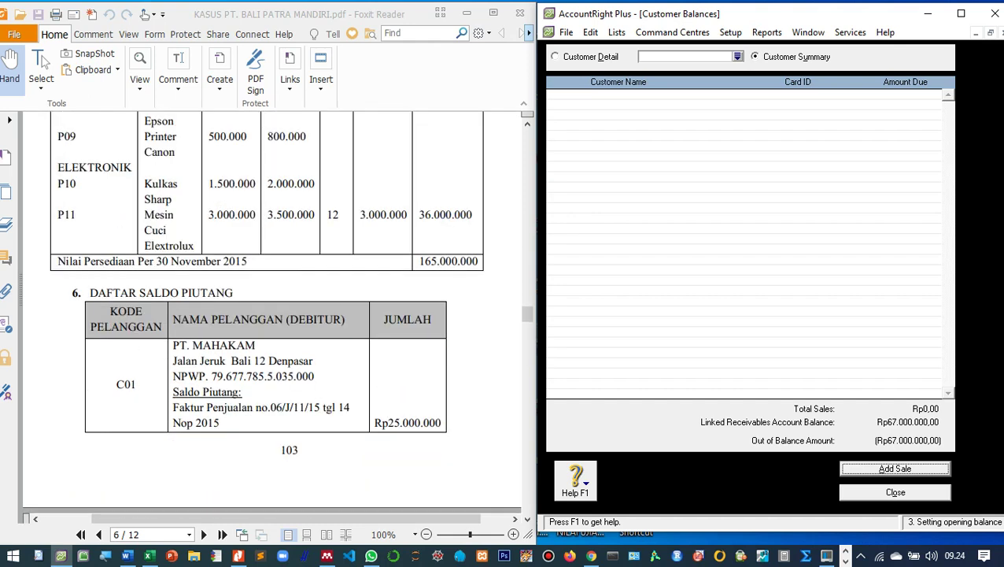
{"action": "scroll", "coordinate": [271, 312], "scroll_direction": "down", "scroll_amount": 8}
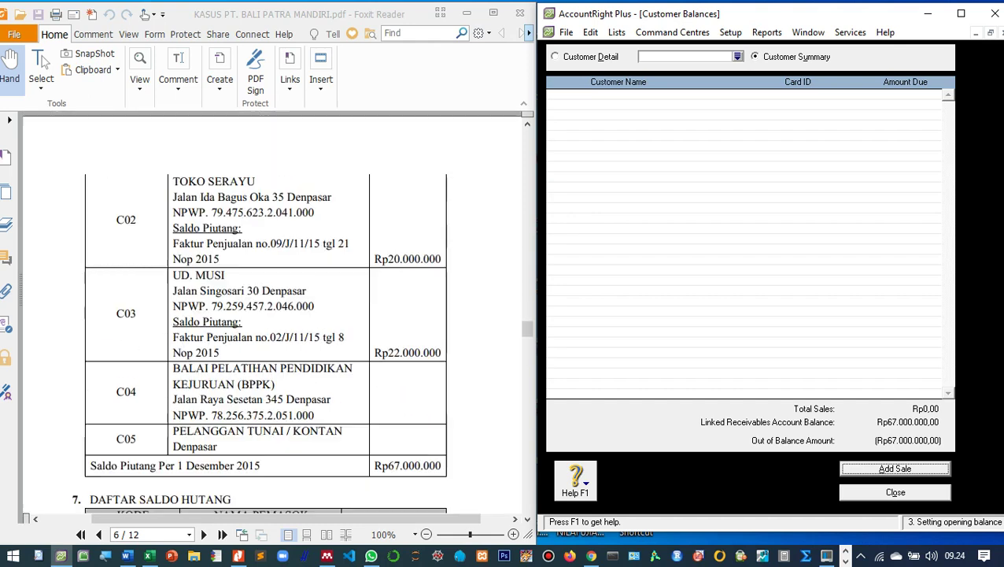
{"action": "scroll", "coordinate": [272, 312], "scroll_direction": "up", "scroll_amount": 8}
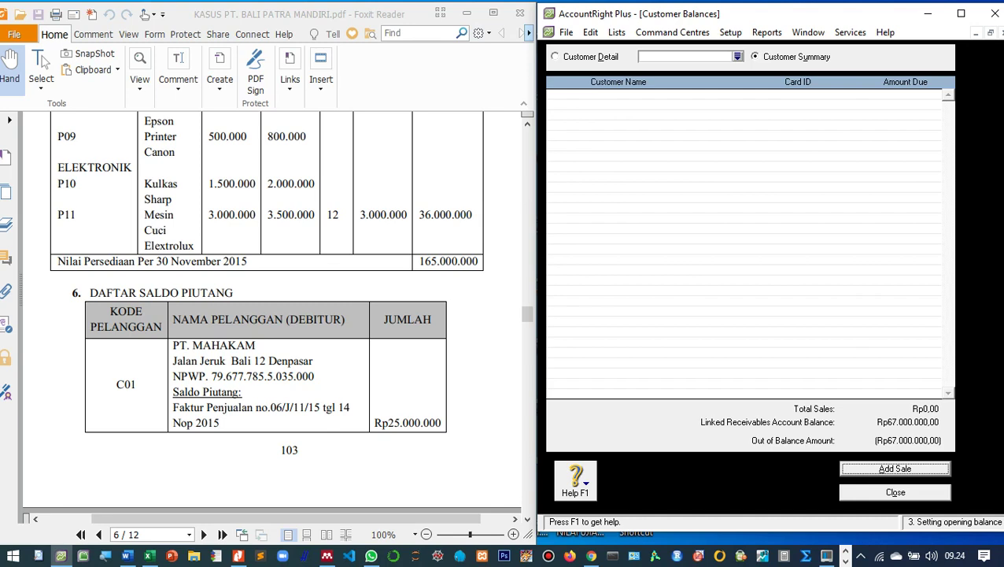
{"action": "scroll", "coordinate": [271, 312], "scroll_direction": "down", "scroll_amount": 8}
{"action": "scroll", "coordinate": [272, 312], "scroll_direction": "up", "scroll_amount": 8}
Start a new historical sale and create a new customer card from the customer list.
{"action": "key", "text": "Return"}
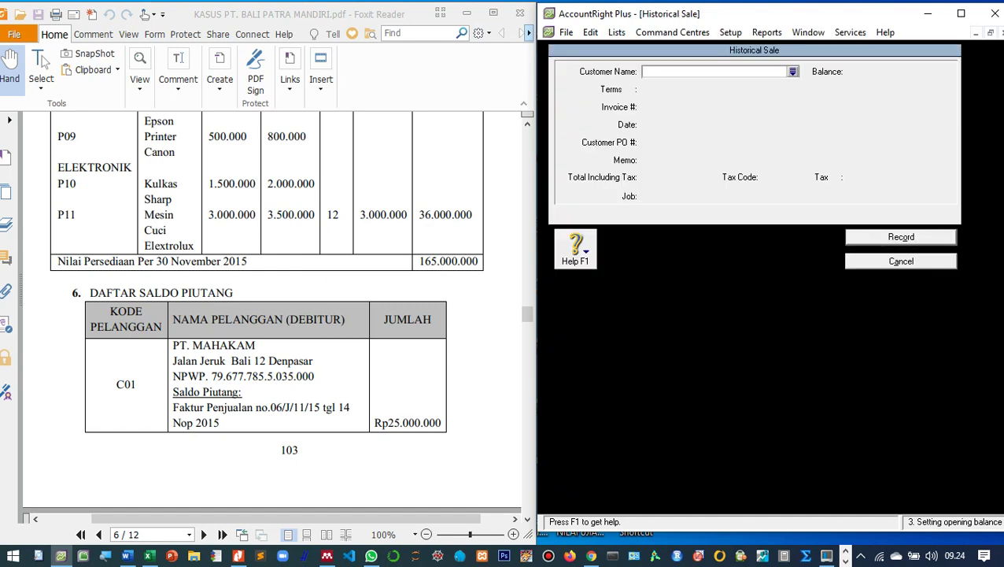
{"action": "key", "text": "Tab"}
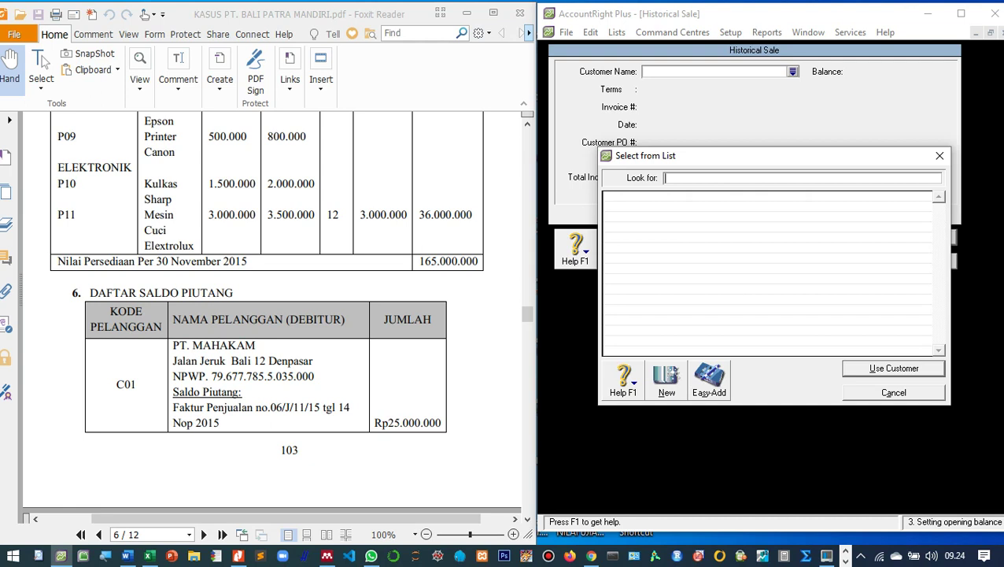
{"action": "key", "text": "alt+n"}
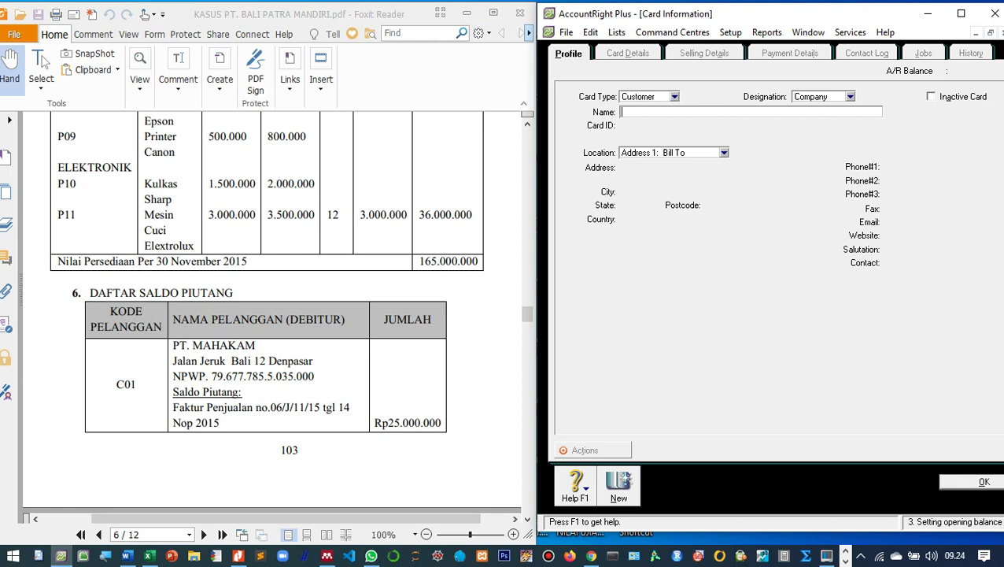
{"action": "left_click", "coordinate": [850, 96]}
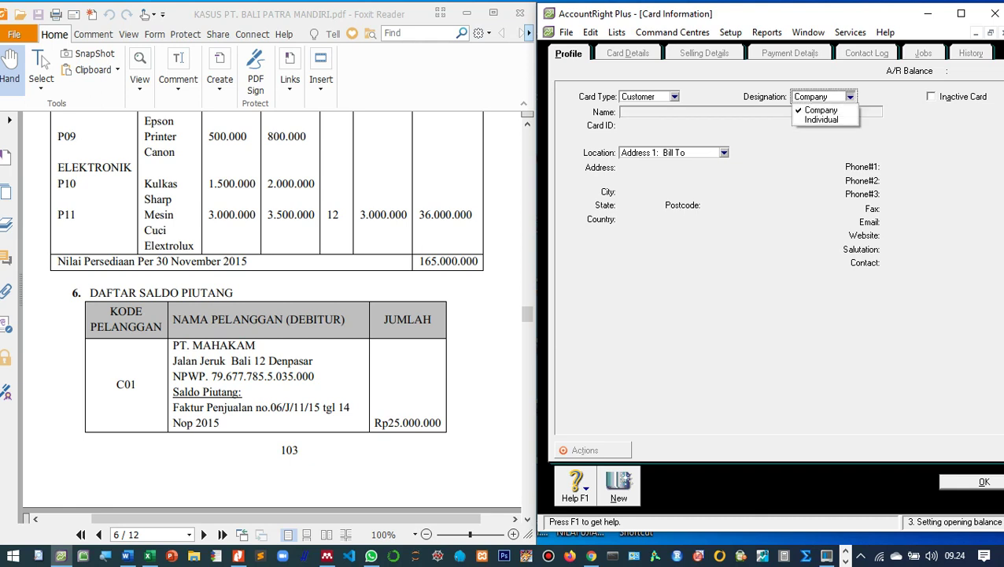
{"action": "key", "text": "Return"}
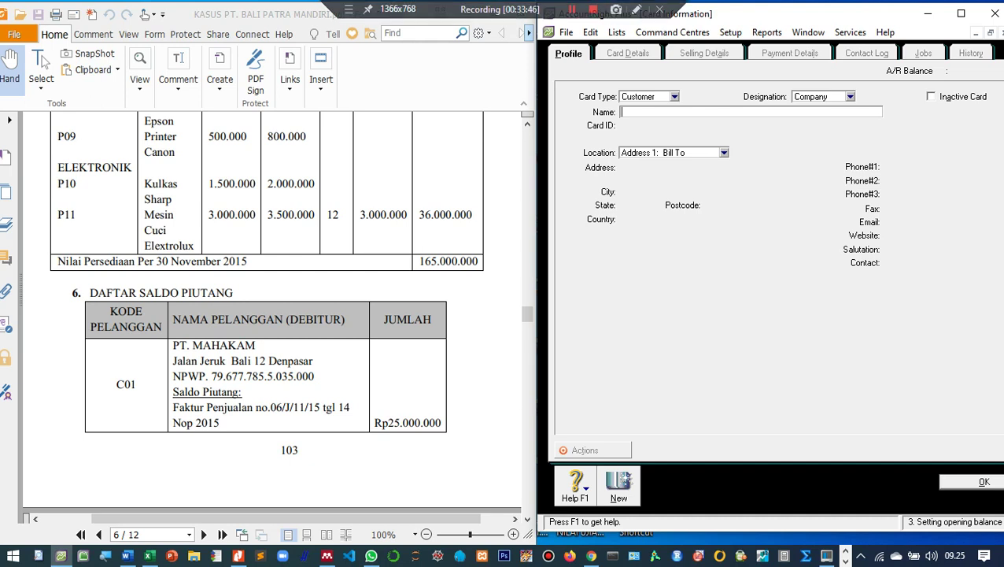
{"action": "type", "text": "PT. Mahakam"}
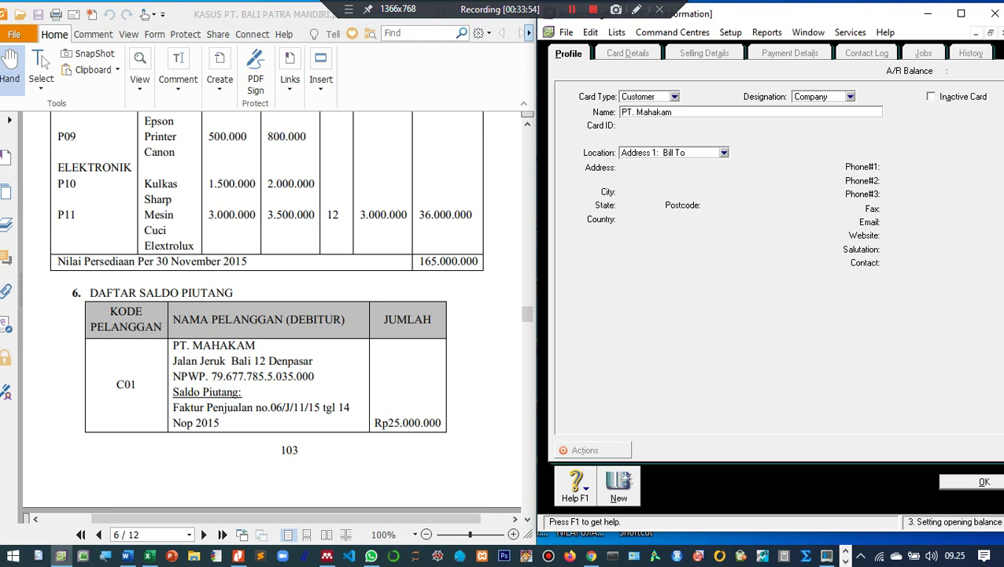
{"action": "key", "text": "Tab"}
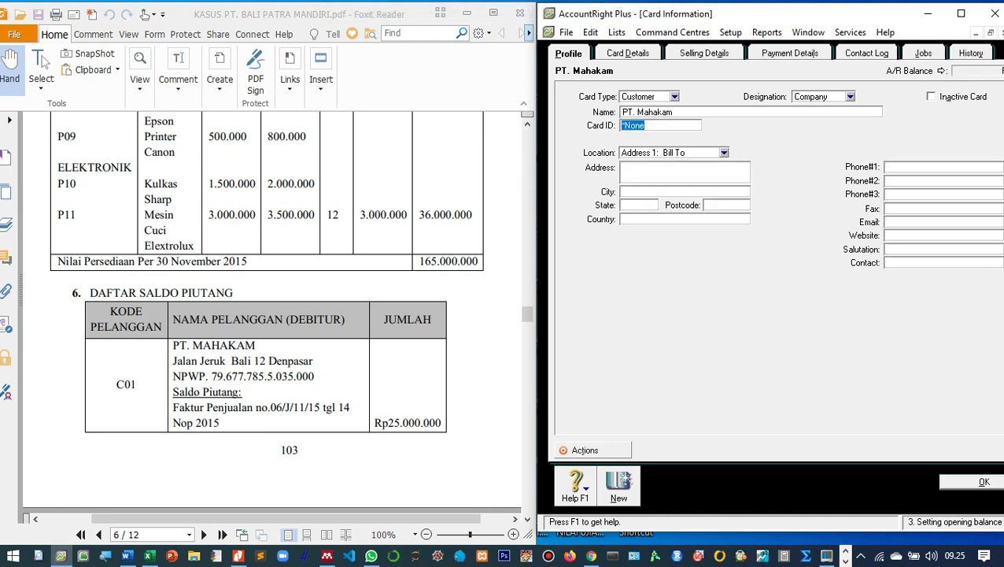
{"action": "type", "text": "C01"}
{"action": "key", "text": "Tab"}
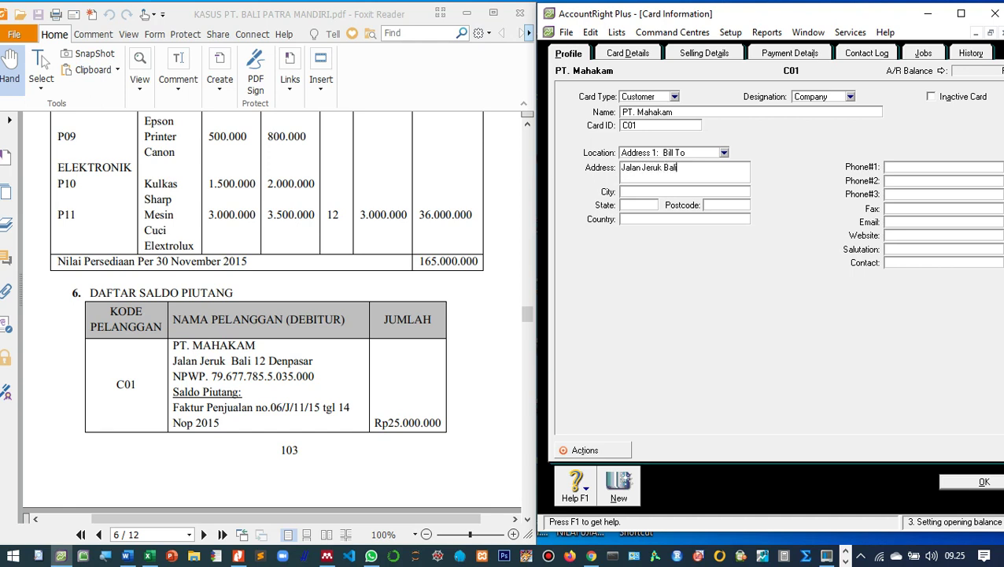
{"action": "left_click", "coordinate": [887, 166]}
Set PT. Mahakam's sale layout to Item in Selling Details.
{"action": "left_click", "coordinate": [627, 52]}
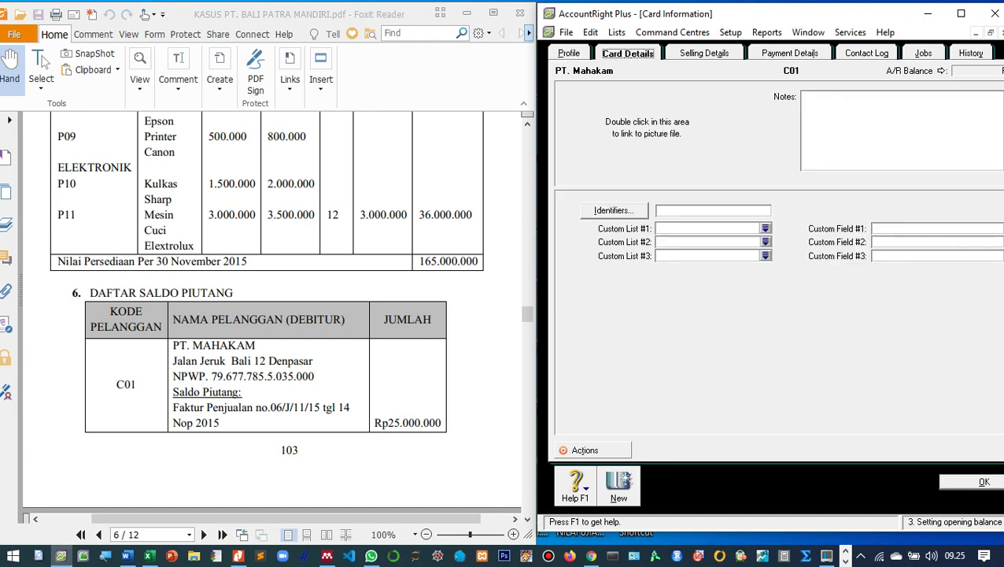
{"action": "left_click", "coordinate": [703, 53]}
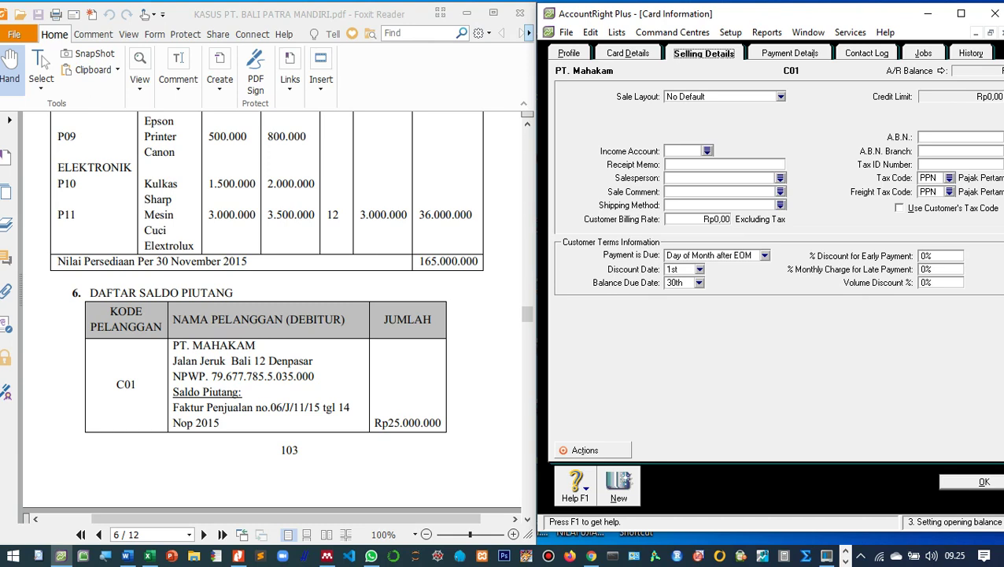
{"action": "left_click", "coordinate": [781, 96]}
{"action": "left_click", "coordinate": [708, 127]}
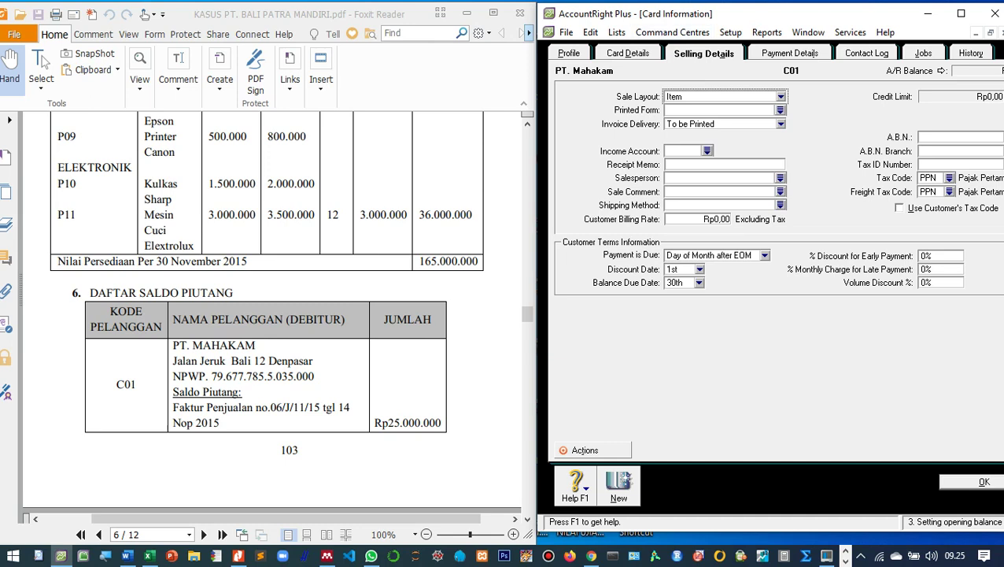
{"action": "left_click_drag", "start_coordinate": [669, 21], "coordinate": [627, 27]}
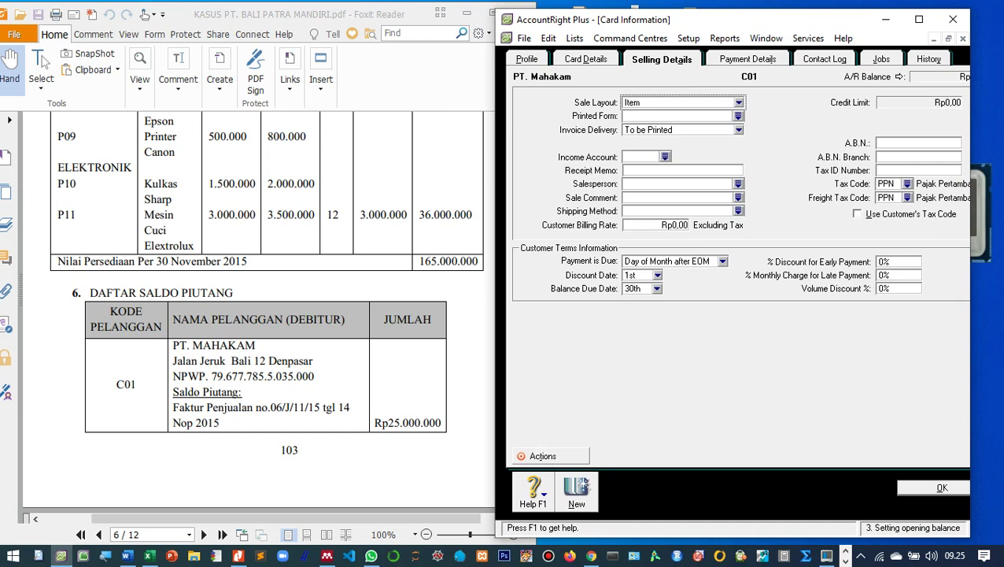
{"action": "left_click", "coordinate": [918, 170]}
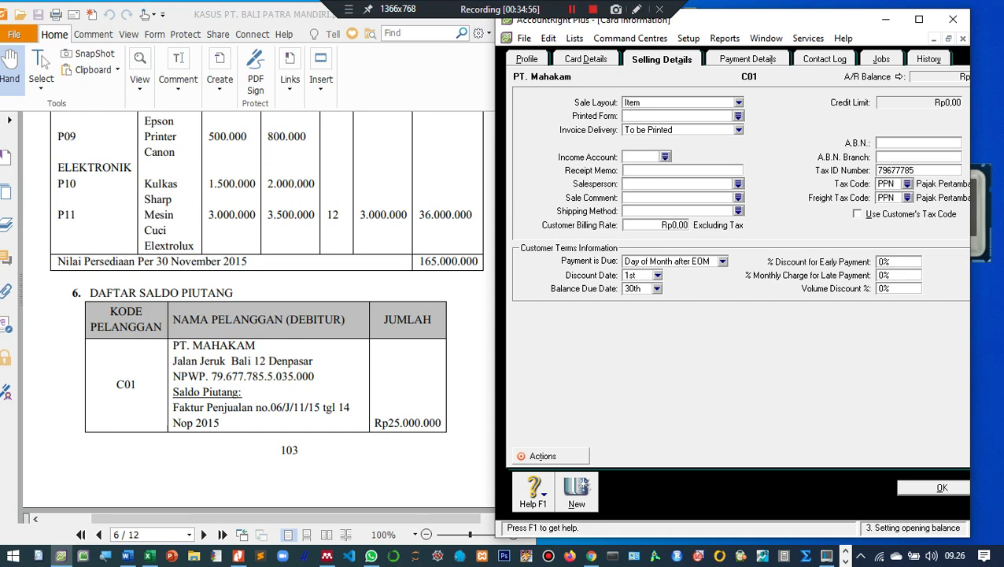
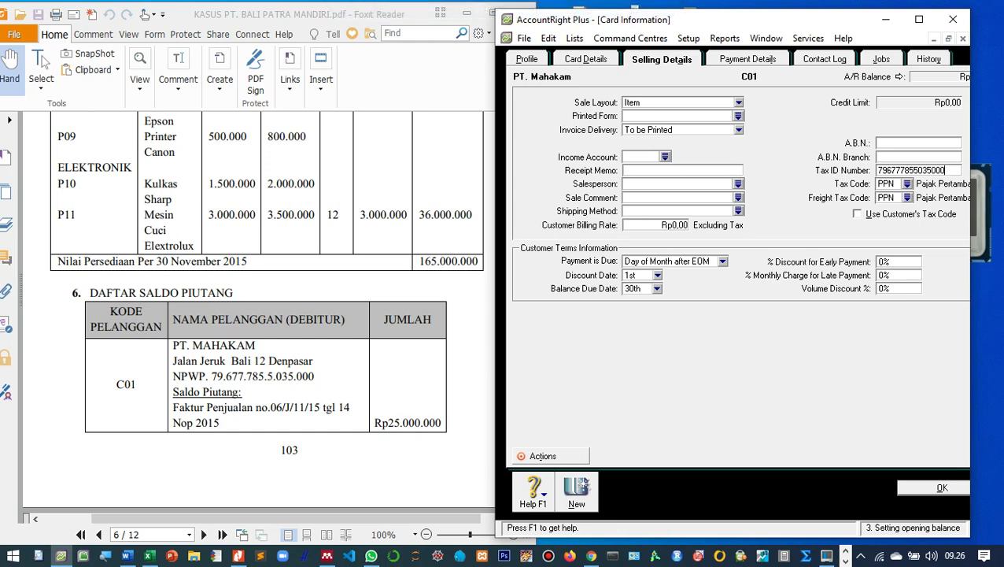
{"action": "left_click", "coordinate": [918, 19]}
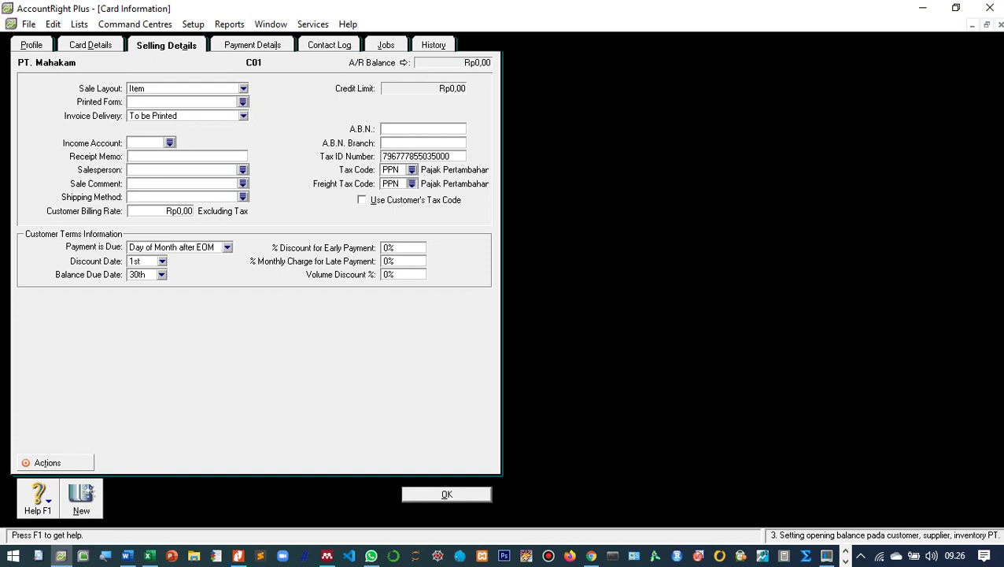
{"action": "left_click", "coordinate": [411, 183]}
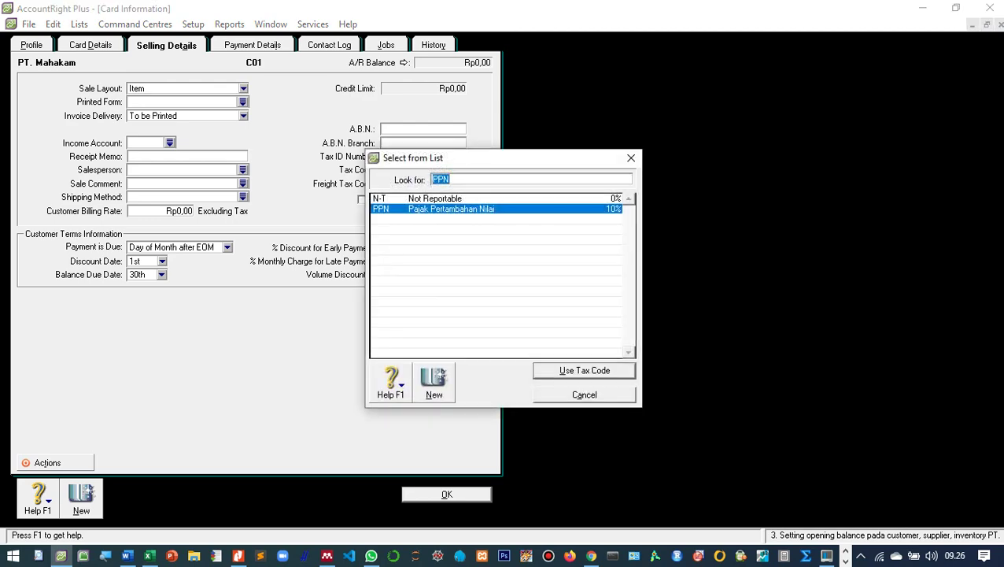
{"action": "key", "text": "Up"}
{"action": "key", "text": "Return"}
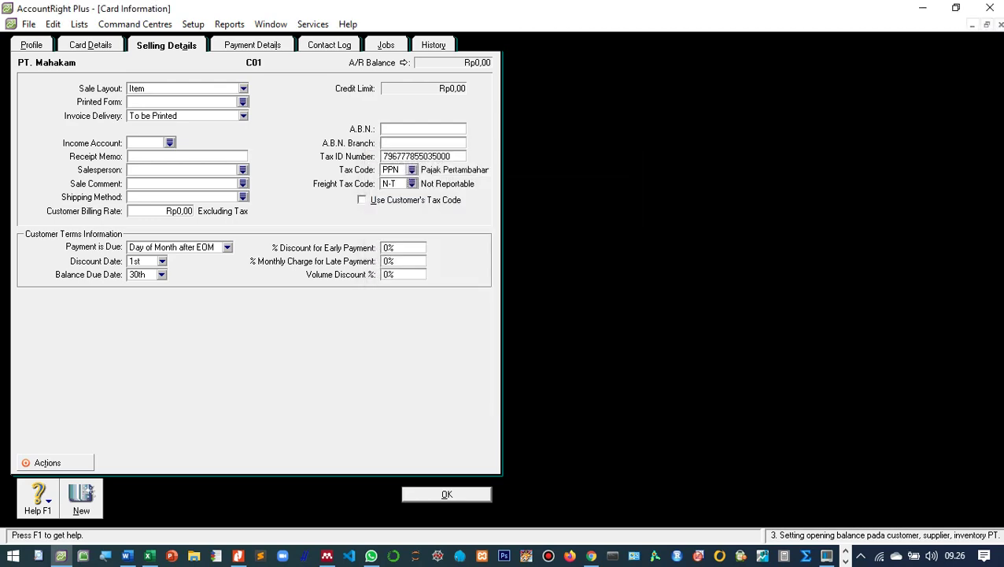
Review the payment details and close PT. Mahakam's card to return to the Historical Sale.
{"action": "left_click", "coordinate": [955, 7]}
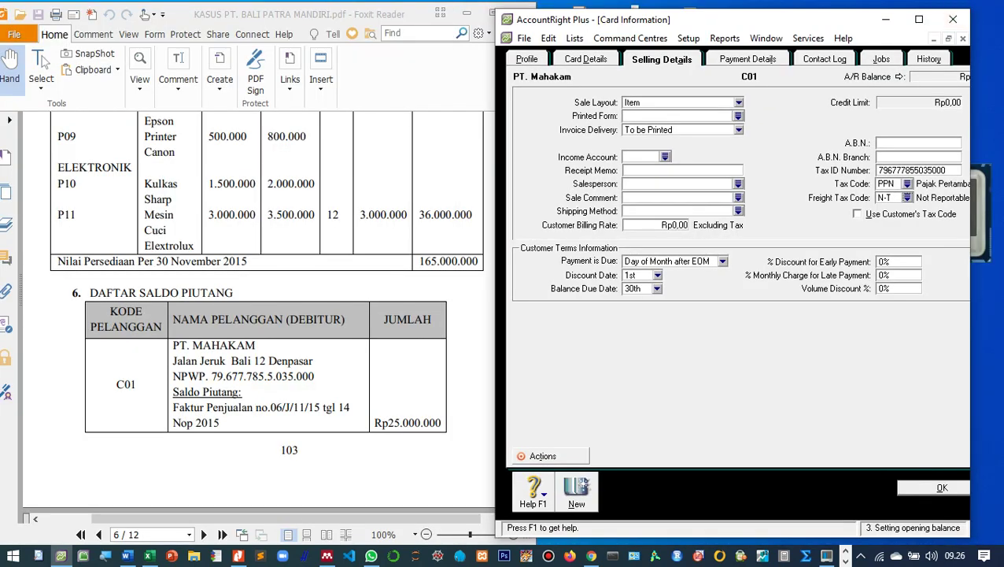
{"action": "scroll", "coordinate": [260, 314], "scroll_direction": "down", "scroll_amount": 5}
{"action": "scroll", "coordinate": [259, 315], "scroll_direction": "up", "scroll_amount": 6}
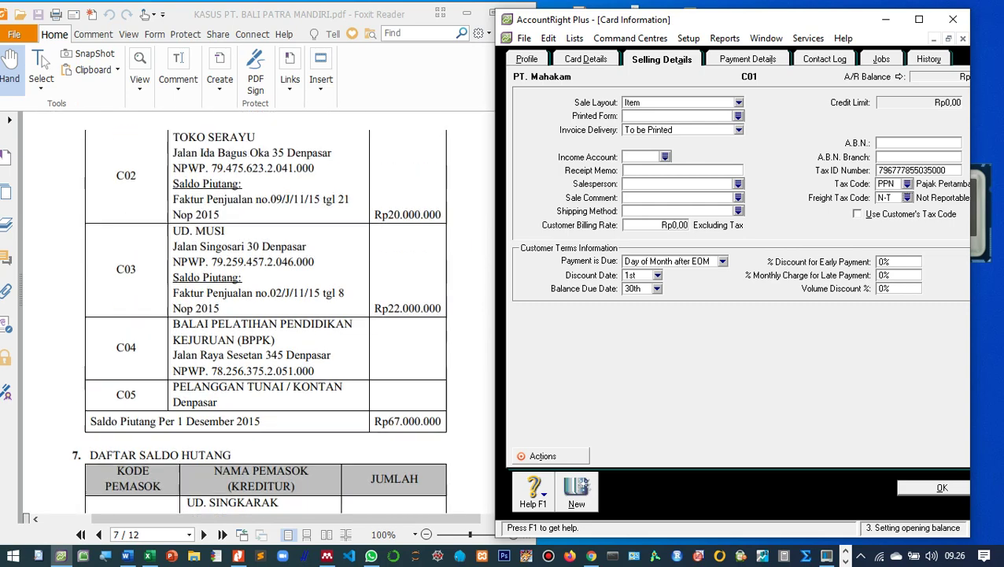
{"action": "scroll", "coordinate": [259, 315], "scroll_direction": "down", "scroll_amount": 5}
{"action": "scroll", "coordinate": [260, 315], "scroll_direction": "up", "scroll_amount": 5}
{"action": "scroll", "coordinate": [259, 315], "scroll_direction": "down", "scroll_amount": 5}
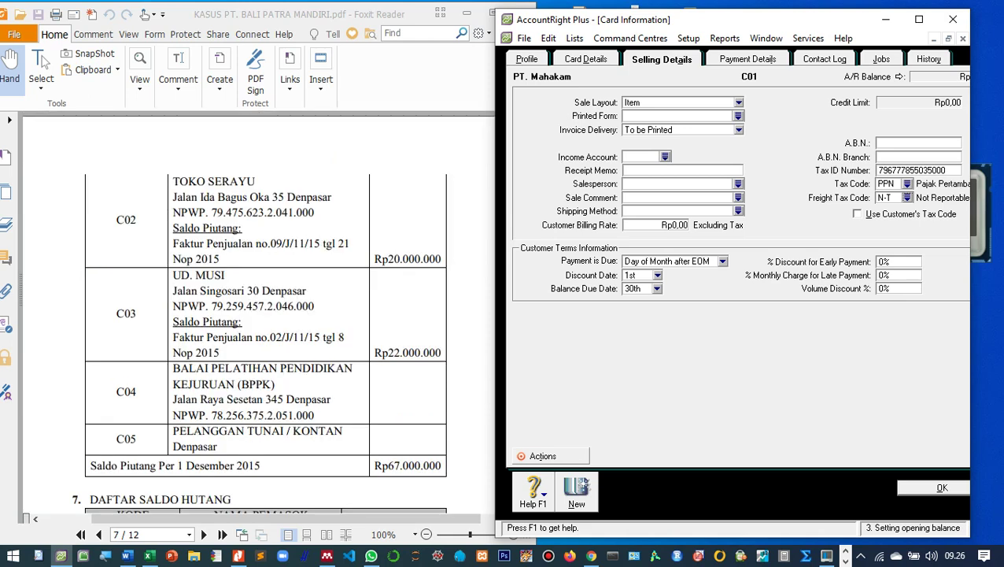
{"action": "scroll", "coordinate": [260, 315], "scroll_direction": "up", "scroll_amount": 5}
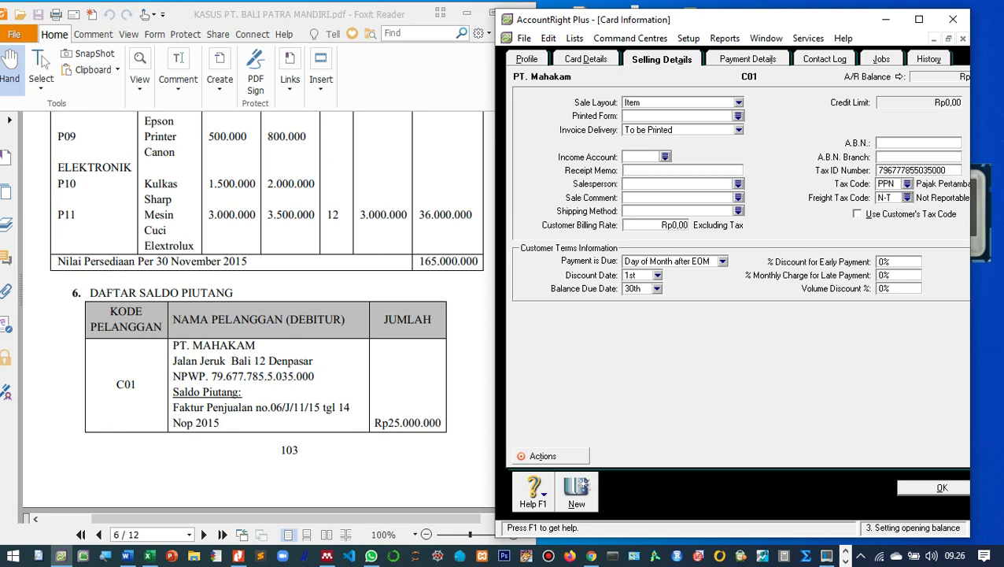
{"action": "left_click", "coordinate": [748, 59]}
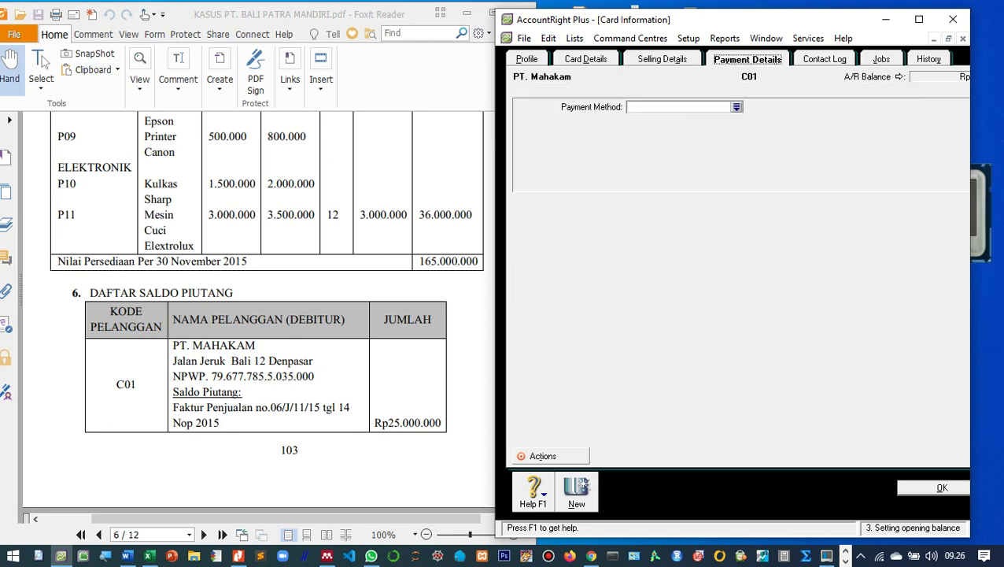
{"action": "left_click", "coordinate": [662, 59]}
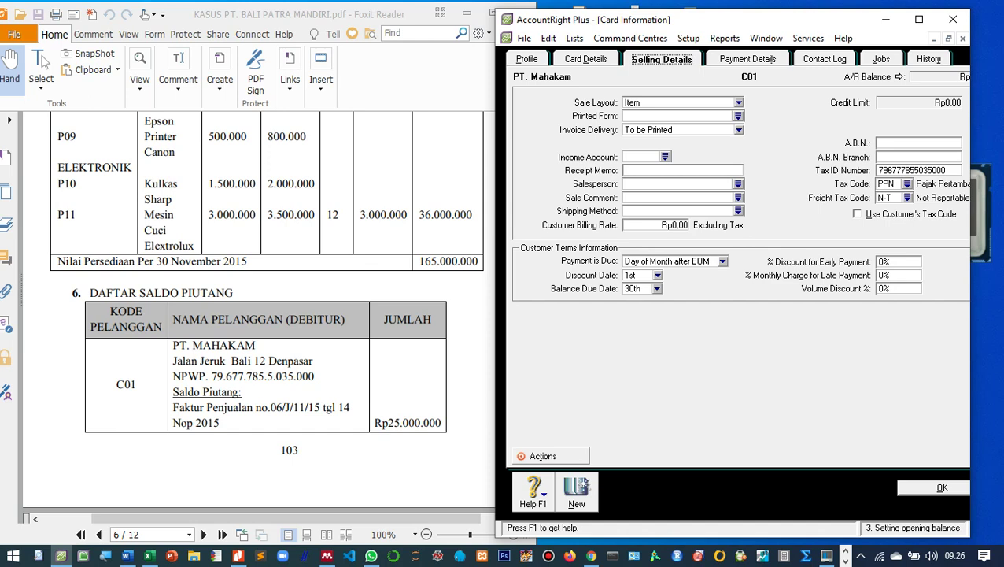
{"action": "key", "text": "Return"}
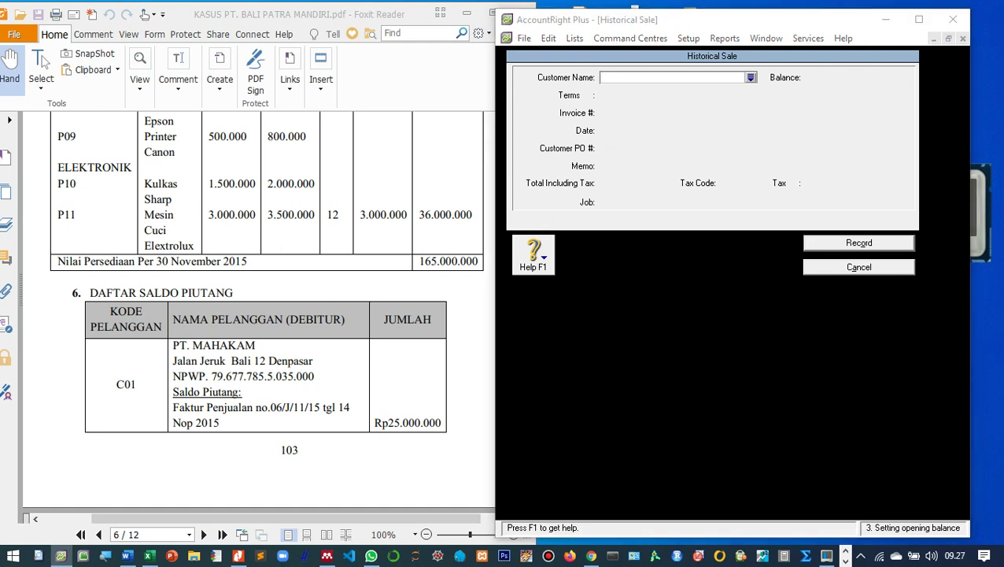
Choose PT. Mahakam as the historical sale's customer.
{"action": "key", "text": "Tab"}
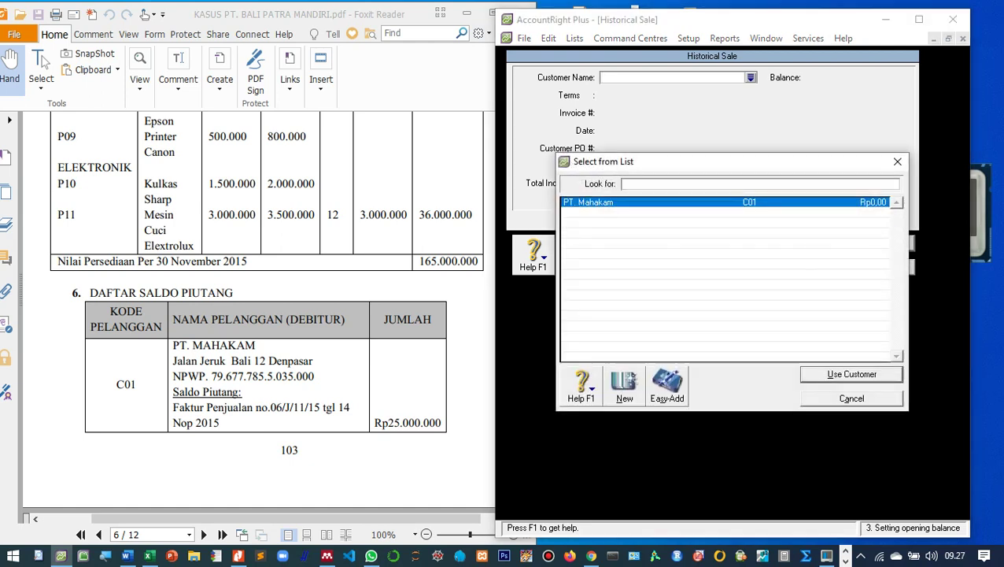
{"action": "key", "text": "Return"}
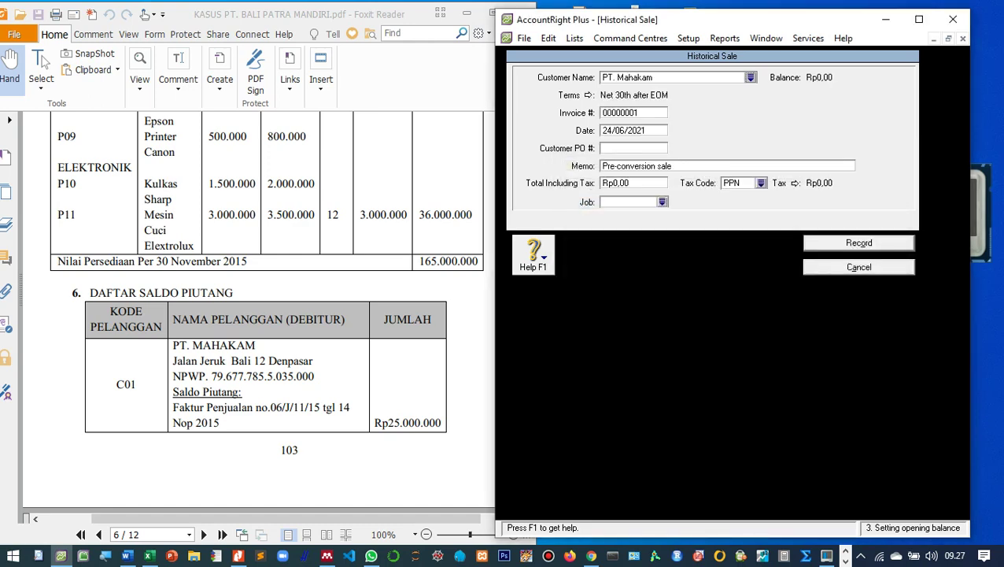
{"action": "key", "text": "Tab"}
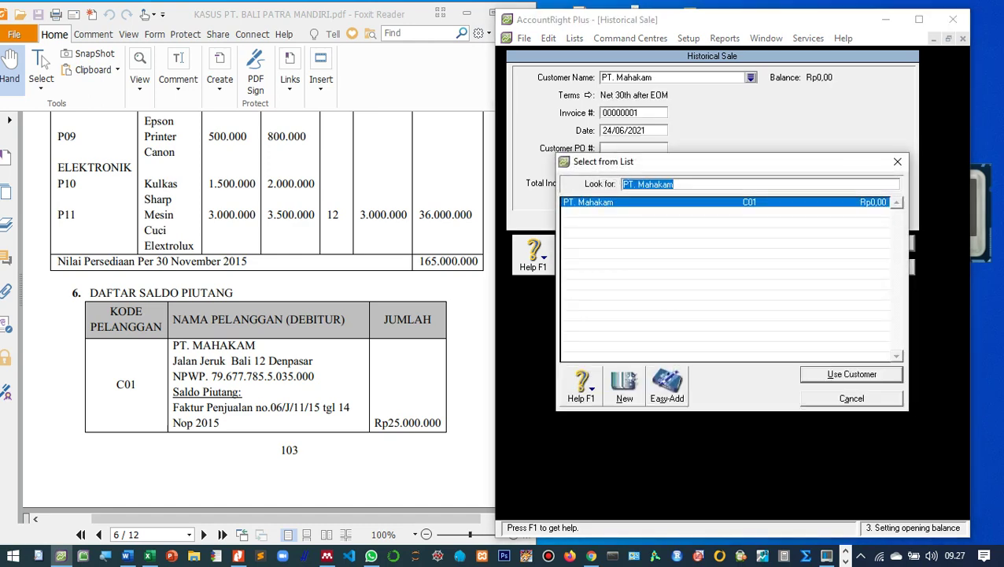
{"action": "key", "text": "Tab"}
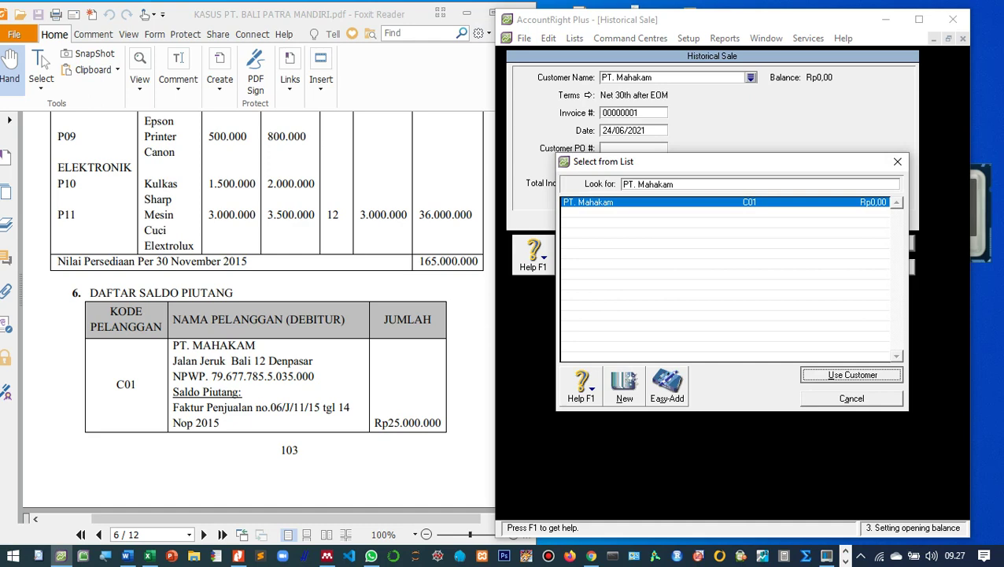
{"action": "key", "text": "Return"}
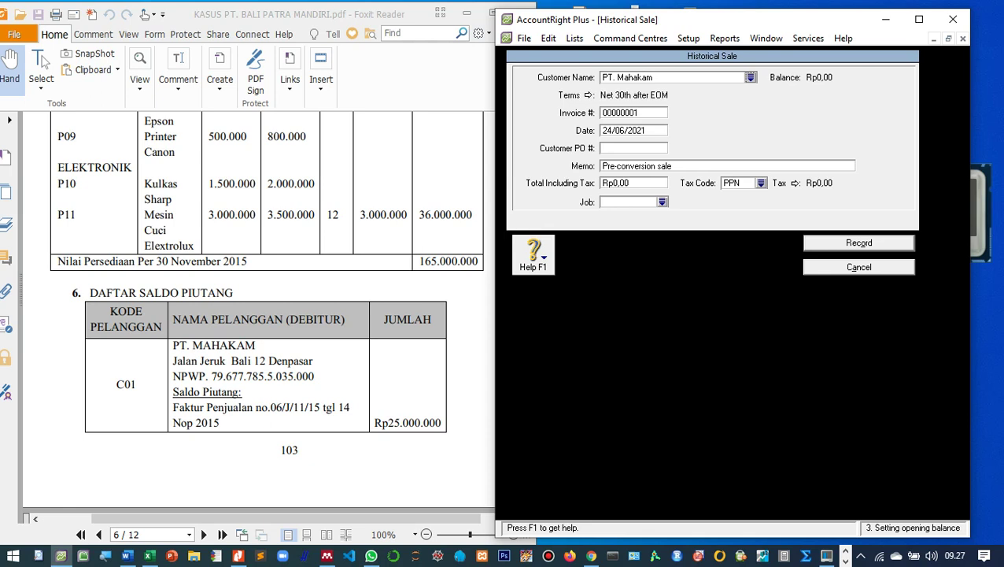
Enter invoice 06/J/11/, date 14/11/2015 and a memo on PT. Mahakam's opening trade receivable.
{"action": "left_click", "coordinate": [634, 113]}
{"action": "type", "text": "06/J/11/"}
{"action": "key", "text": "Tab"}
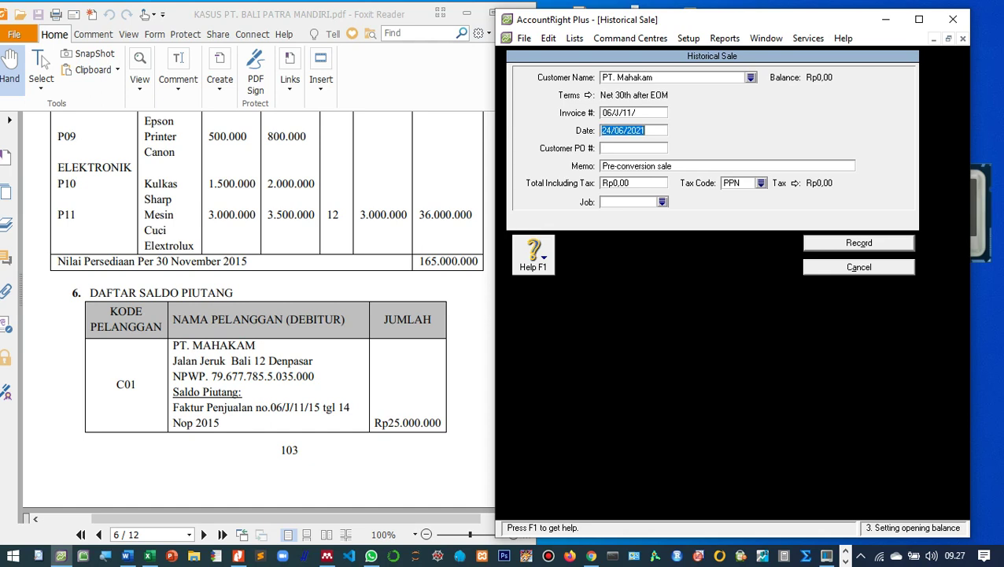
{"action": "type", "text": "14/11/2015"}
{"action": "key", "text": "Tab"}
{"action": "key", "text": "Tab"}
{"action": "type", "text": "S"}
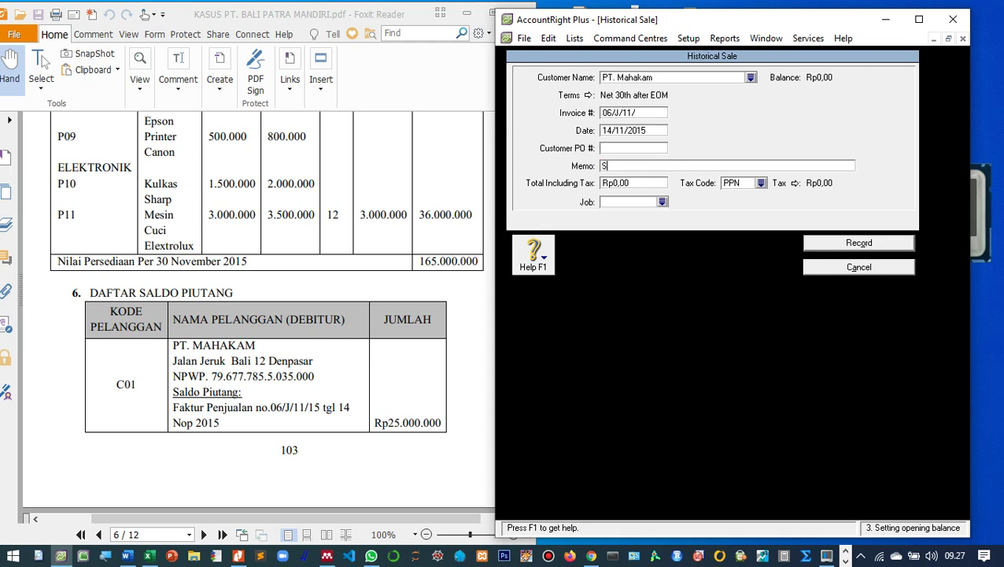
{"action": "type", "text": "aldo awal piutang di PT"}
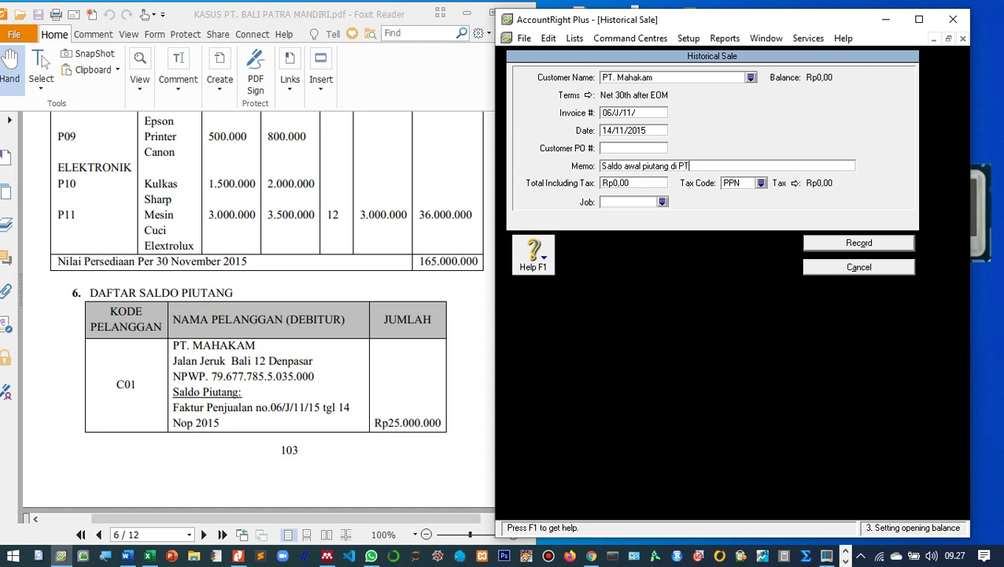
{"action": "type", "text": ". Ma"}
{"action": "key", "text": "Left"}
{"action": "key", "text": "Left"}
{"action": "key", "text": "Left"}
{"action": "key", "text": "Left"}
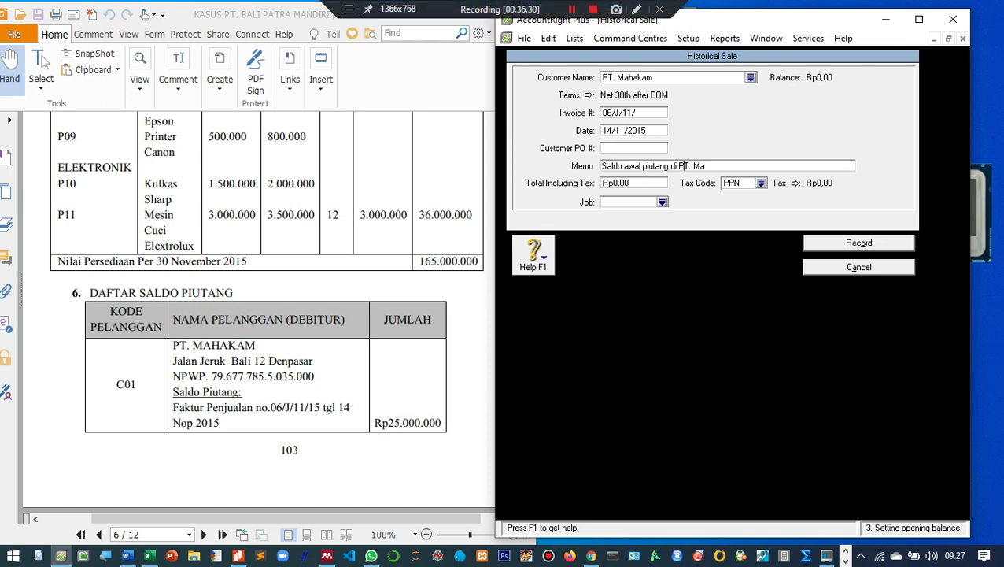
{"action": "type", "text": "dagang"}
{"action": "key", "text": "End"}
{"action": "type", "text": "hakam"}
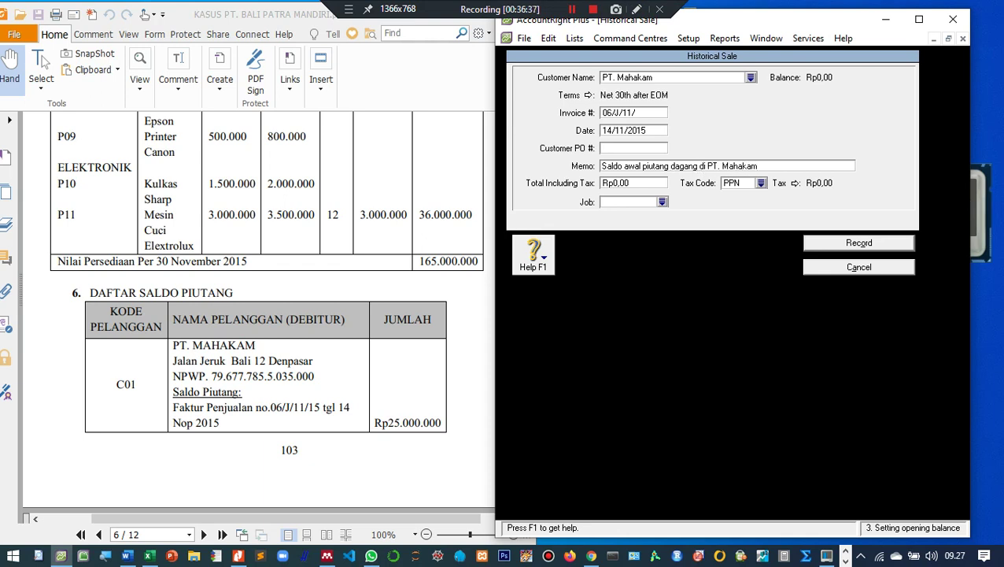
Enter a Rp25.000.000 total with tax code N-T and record the sale.
{"action": "left_click", "coordinate": [633, 183]}
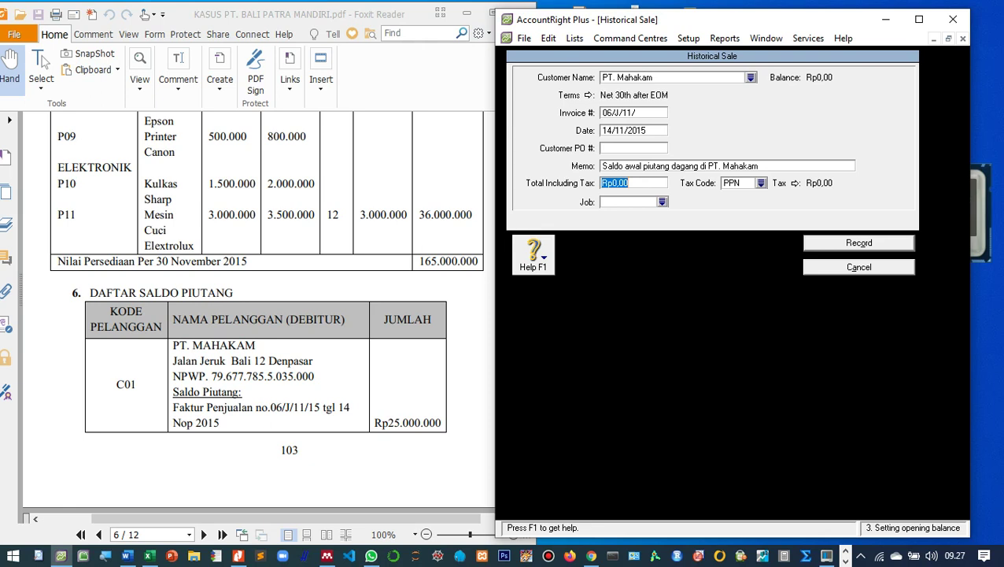
{"action": "type", "text": "25.000."}
{"action": "type", "text": "0000"}
{"action": "key", "text": "Tab"}
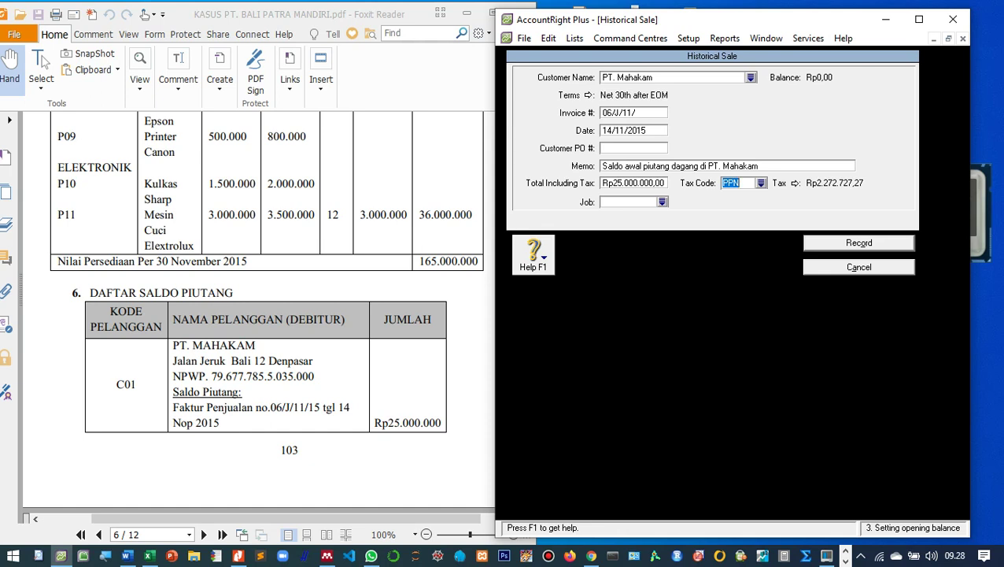
{"action": "left_click", "coordinate": [761, 183]}
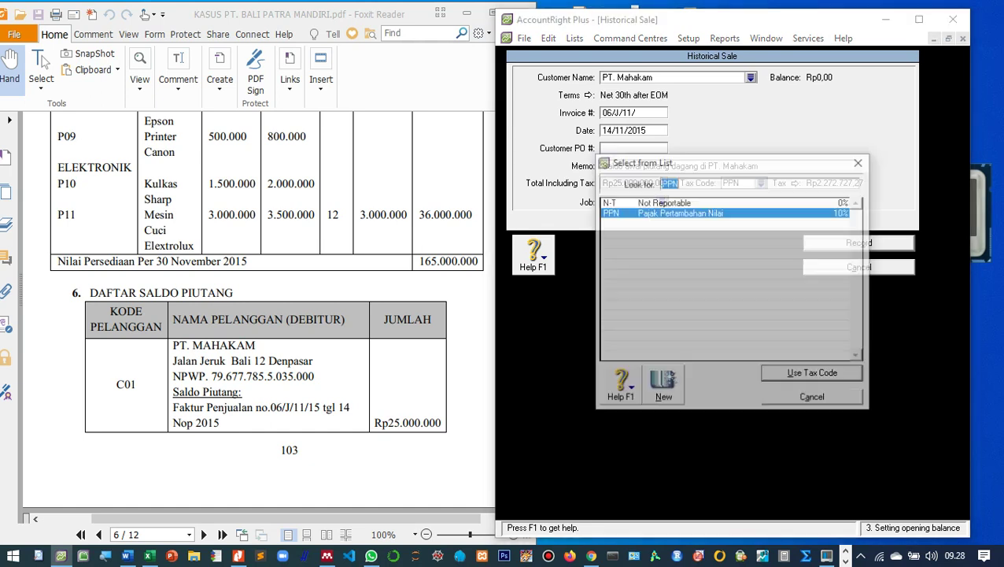
{"action": "double_click", "coordinate": [663, 203]}
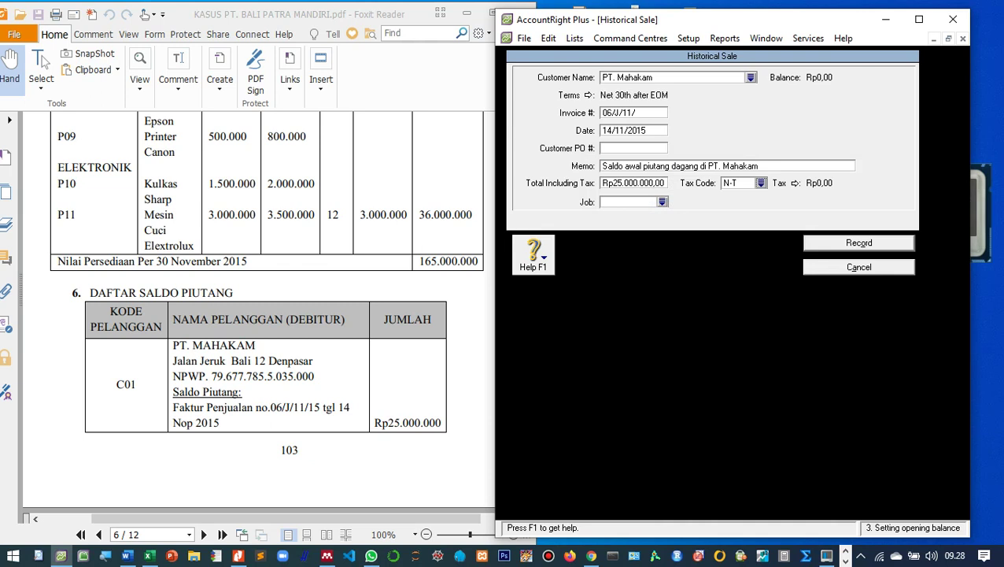
{"action": "key", "text": "Tab"}
{"action": "key", "text": "Return"}
{"action": "key", "text": "Return"}
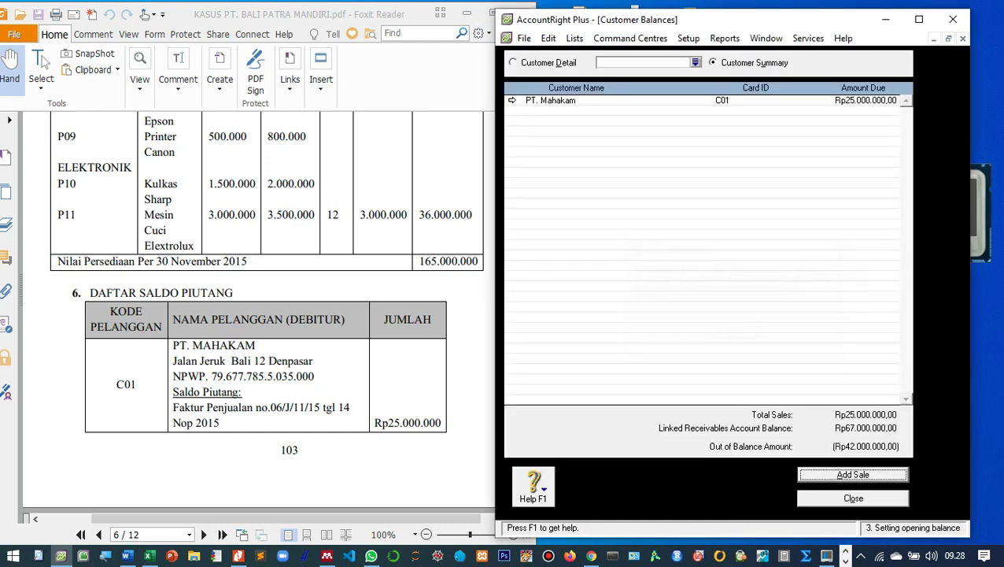
Start a second historical sale and create a new customer card from the customer list.
{"action": "scroll", "coordinate": [260, 315], "scroll_direction": "down", "scroll_amount": 5}
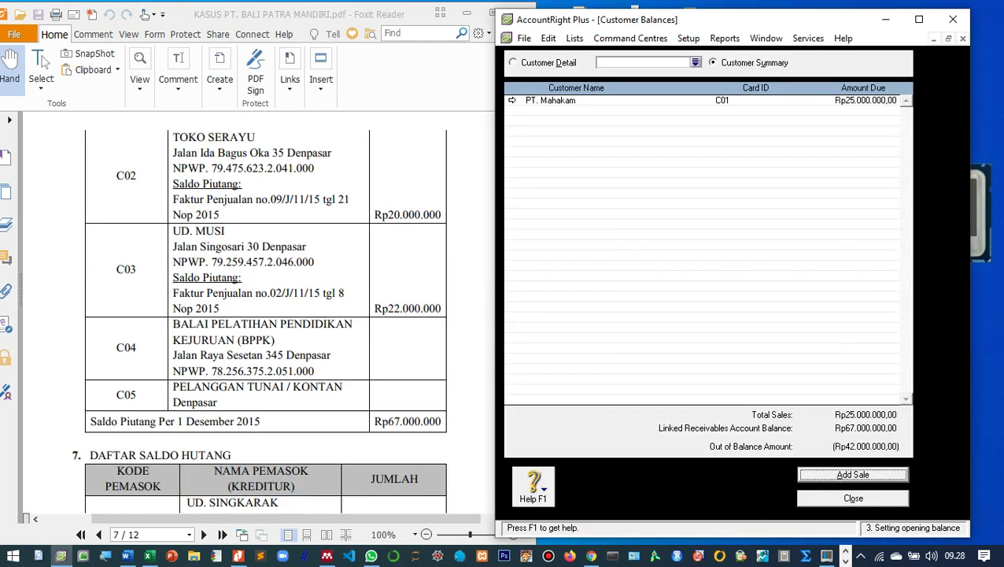
{"action": "scroll", "coordinate": [260, 315], "scroll_direction": "up", "scroll_amount": 2}
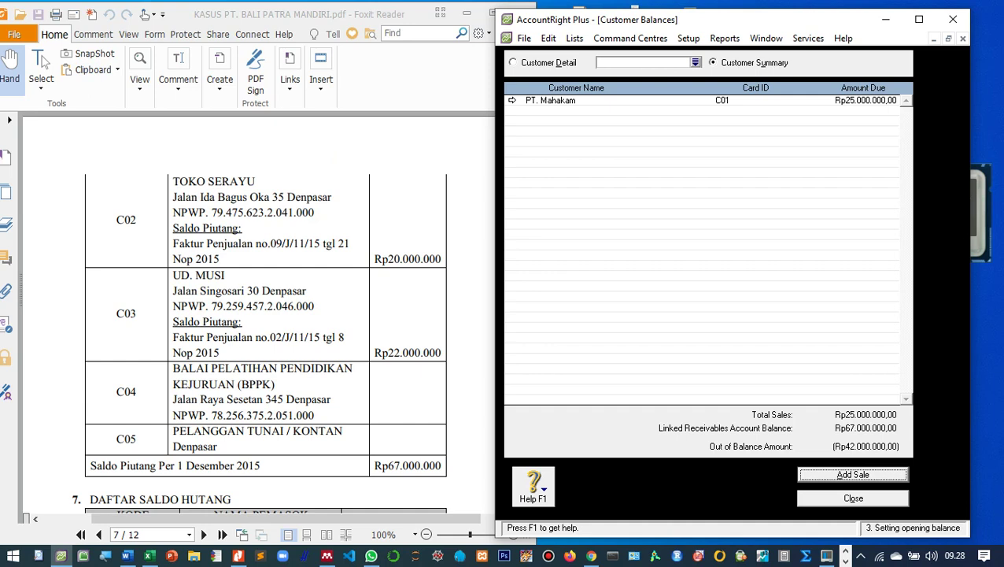
{"action": "left_click", "coordinate": [854, 475]}
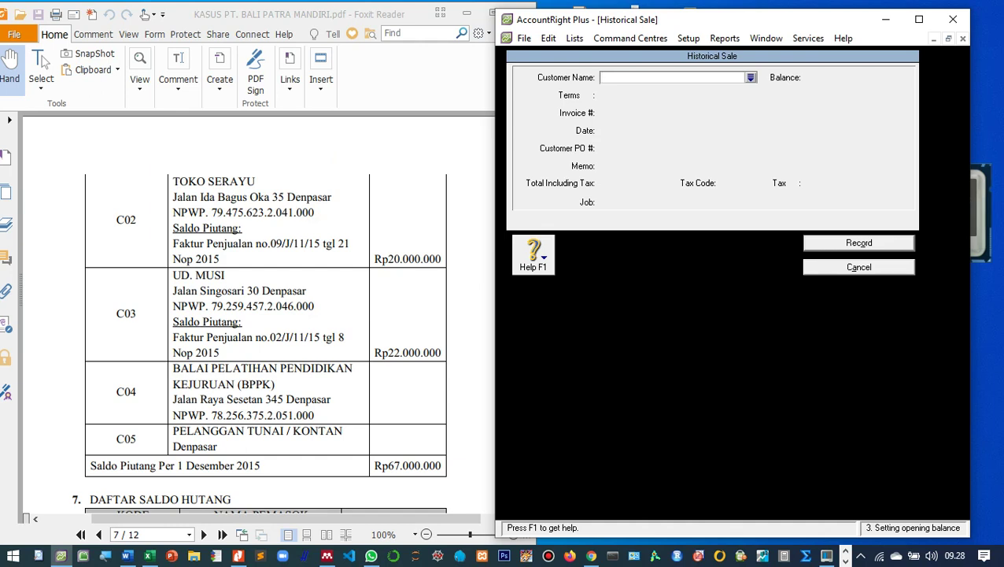
{"action": "key", "text": "Tab"}
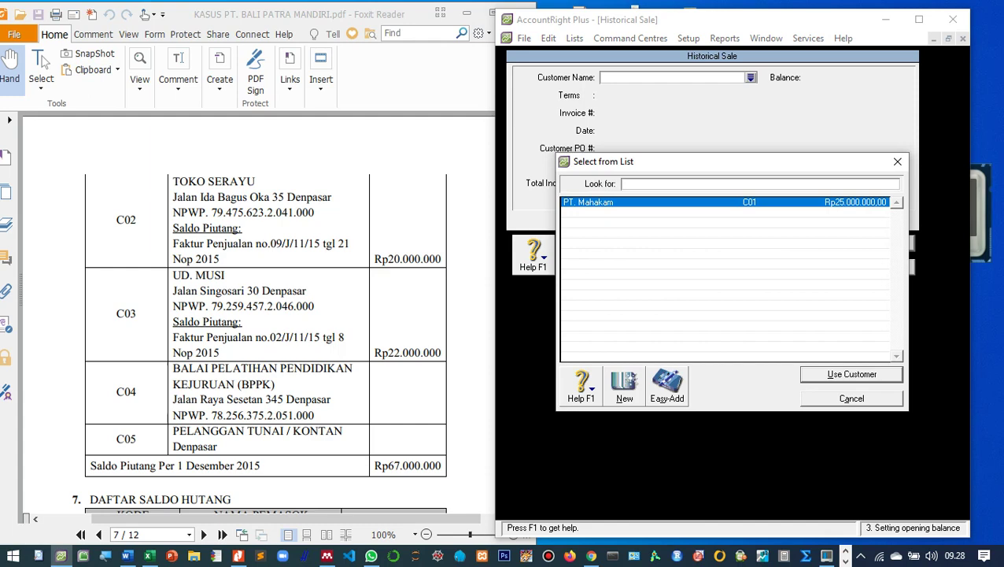
{"action": "key", "text": "alt+n"}
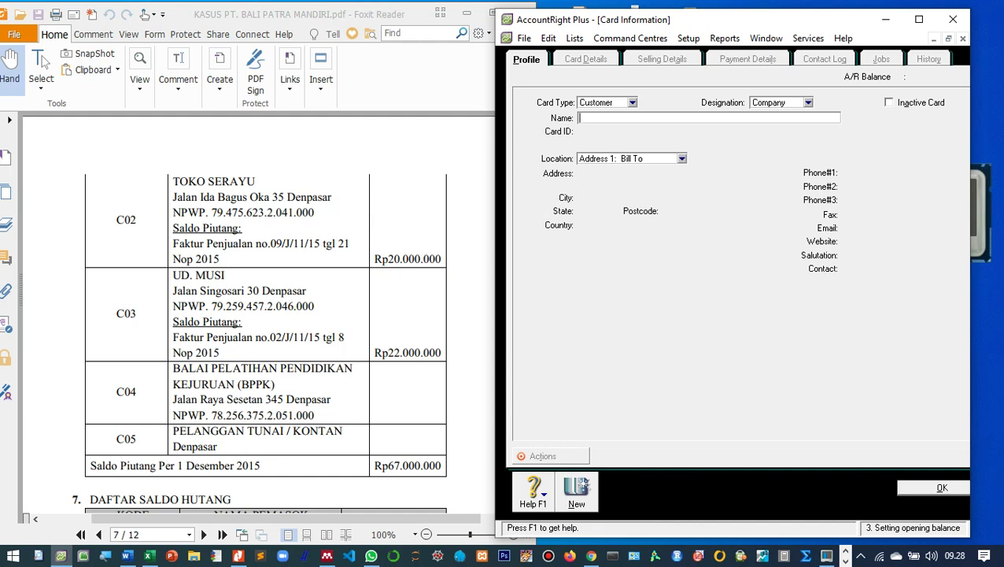
{"action": "type", "text": "Toko Serayu"}
{"action": "key", "text": "Tab"}
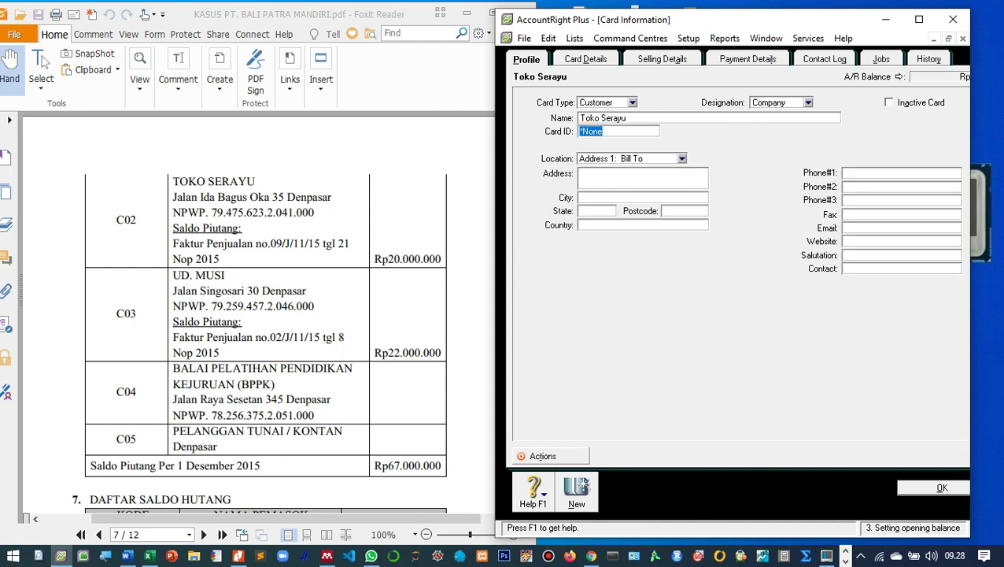
{"action": "type", "text": "C02"}
{"action": "key", "text": "Tab"}
{"action": "key", "text": "Tab"}
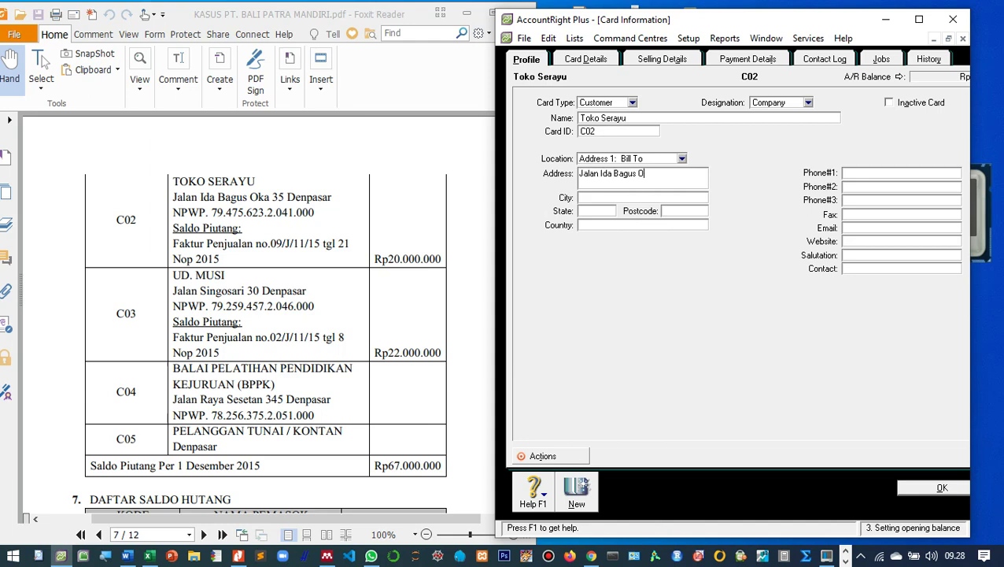
Set Toko Serayu's sale layout to Item in Selling Details.
{"action": "left_click", "coordinate": [662, 59]}
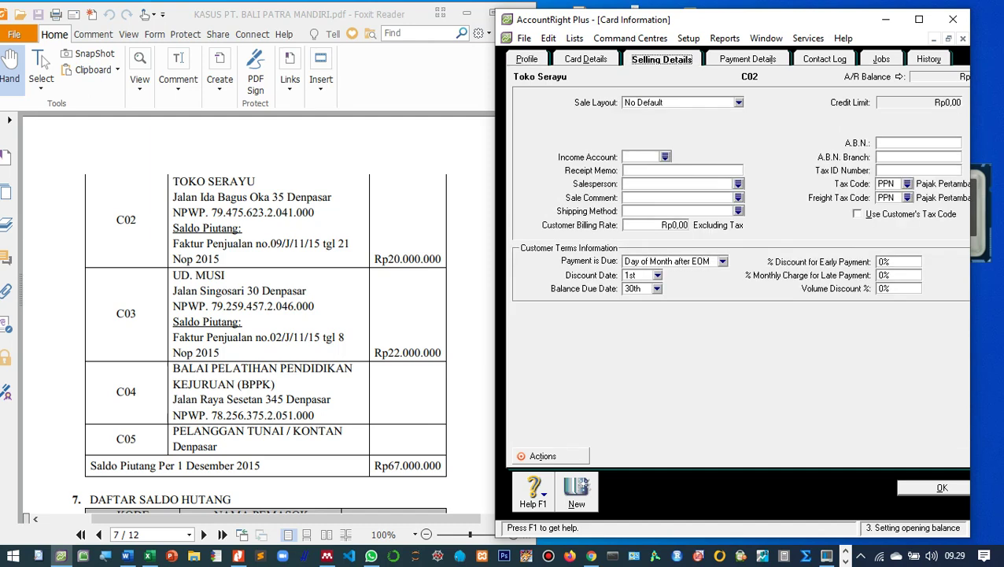
{"action": "key", "text": "alt+Down"}
{"action": "key", "text": "Down"}
{"action": "key", "text": "Down"}
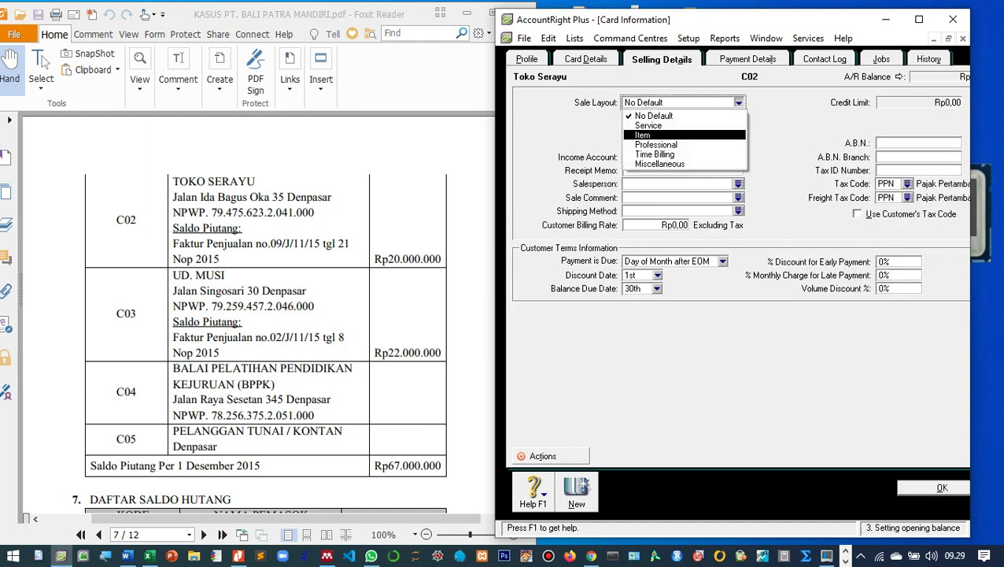
{"action": "key", "text": "Return"}
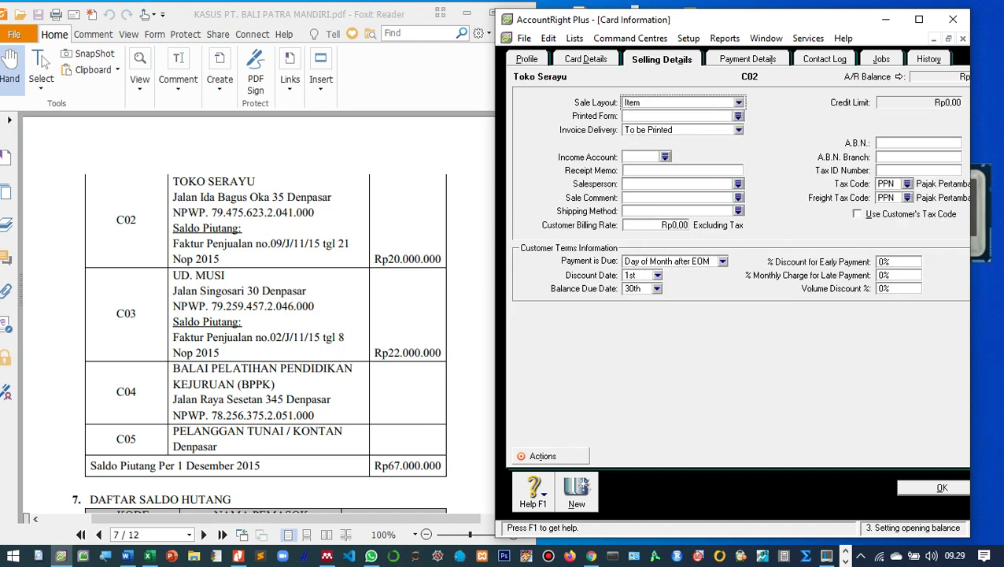
{"action": "left_click", "coordinate": [877, 170]}
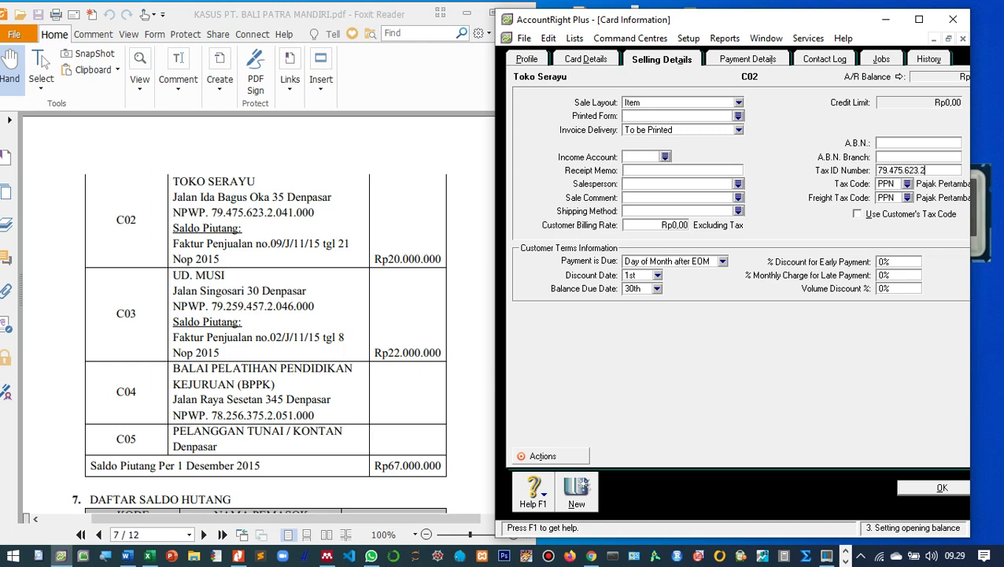
{"action": "left_click", "coordinate": [887, 170]}
{"action": "key", "text": "Delete"}
{"action": "key", "text": "Right"}
{"action": "key", "text": "Right"}
{"action": "key", "text": "Right"}
{"action": "key", "text": "Delete"}
{"action": "key", "text": "Right"}
{"action": "key", "text": "Right"}
{"action": "key", "text": "Right"}
{"action": "key", "text": "Delete"}
{"action": "key", "text": "Right"}
{"action": "key", "text": "Delete"}
{"action": "key", "text": "Right"}
{"action": "key", "text": "Right"}
{"action": "key", "text": "Right"}
{"action": "key", "text": "Delete"}
{"action": "type", "text": "0"}
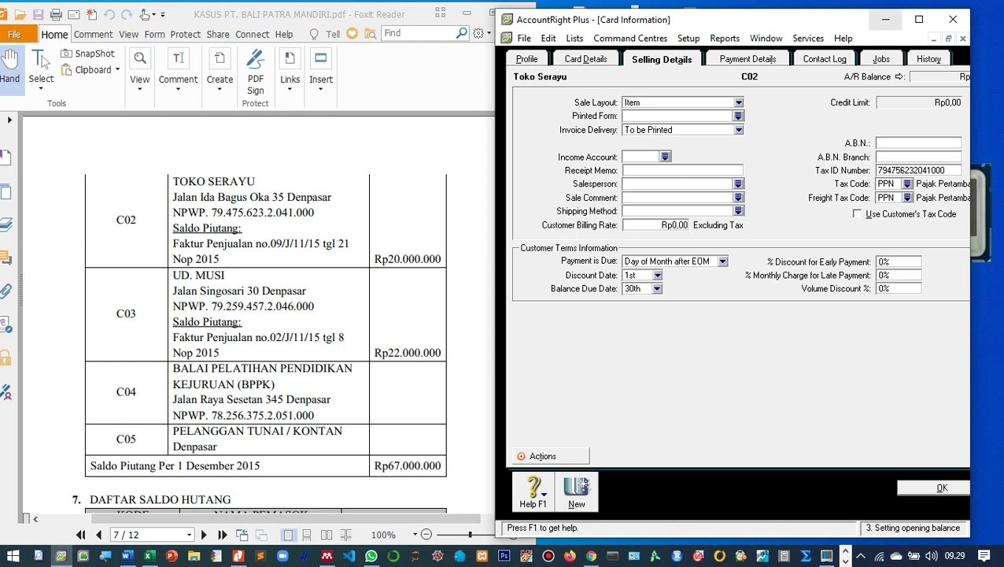
Set the freight tax code to N-T Not Reportable and save the card.
{"action": "left_click", "coordinate": [918, 19]}
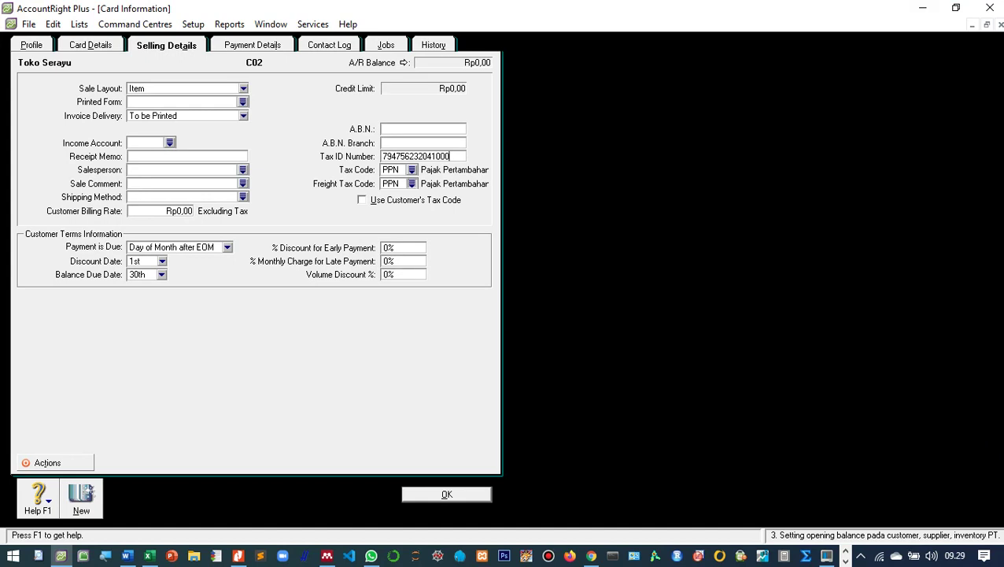
{"action": "left_click", "coordinate": [411, 184]}
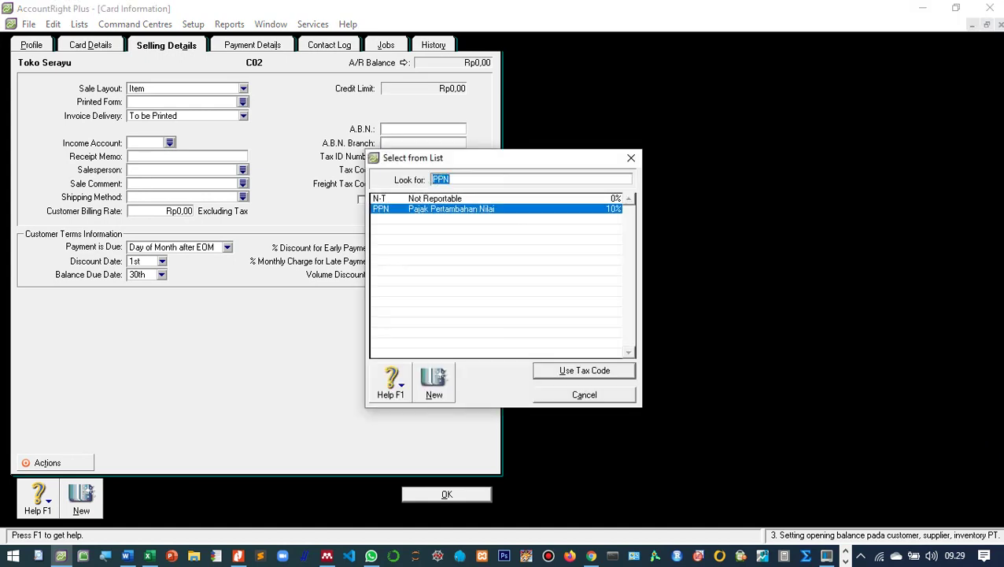
{"action": "left_click", "coordinate": [435, 198]}
{"action": "key", "text": "Return"}
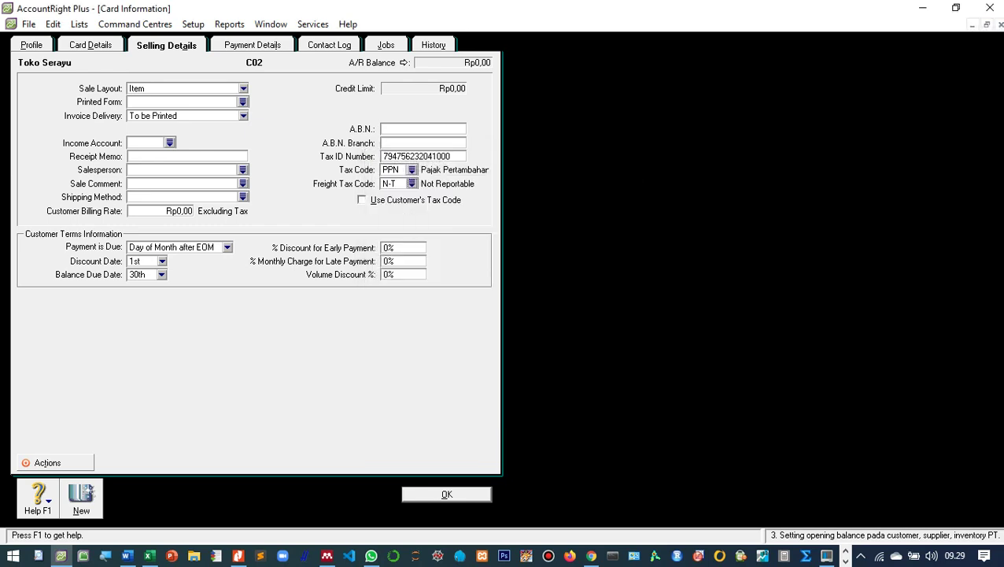
{"action": "key", "text": "Return"}
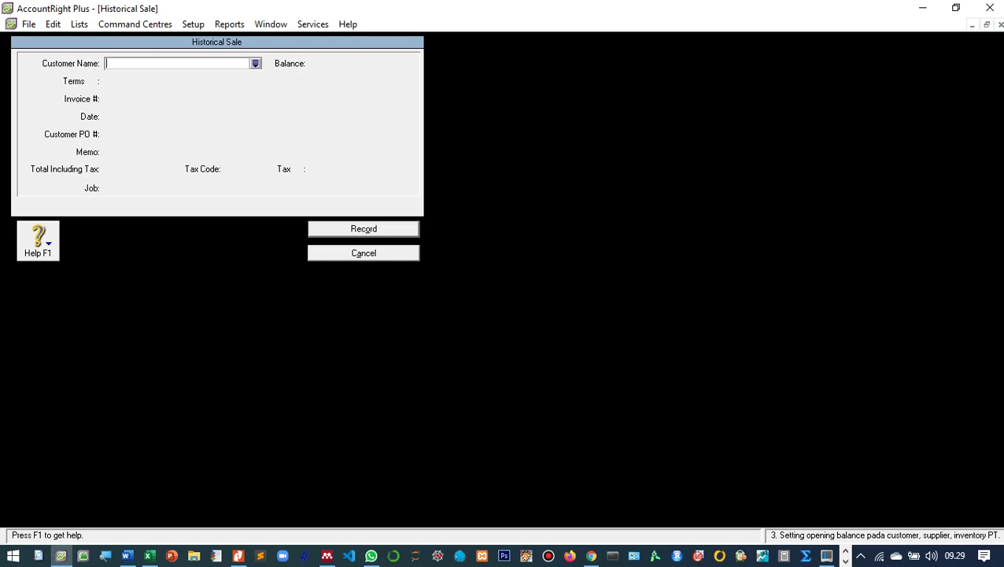
Choose Toko Serayu as the historical sale's customer.
{"action": "left_click", "coordinate": [956, 7]}
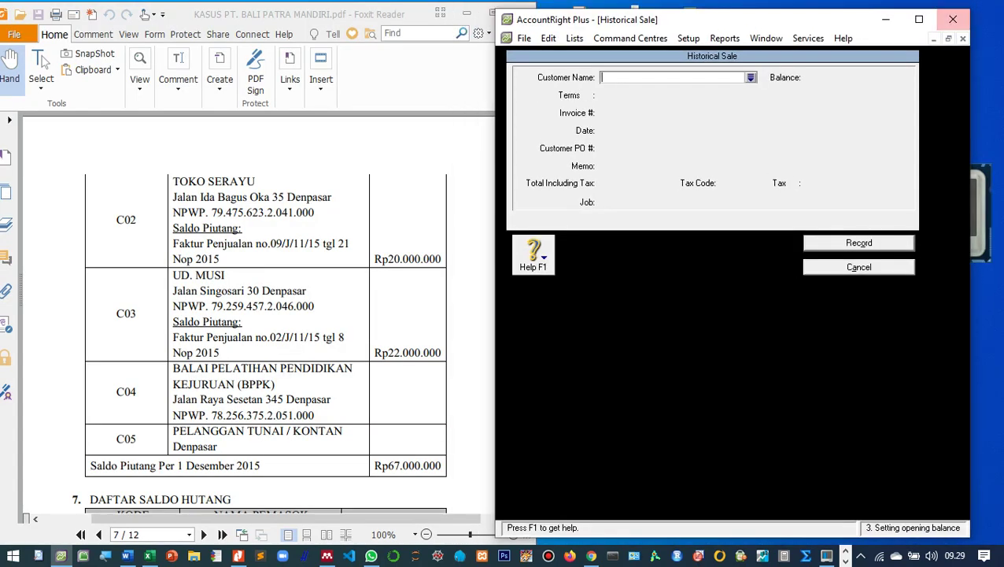
{"action": "left_click_drag", "start_coordinate": [639, 27], "coordinate": [646, 22]}
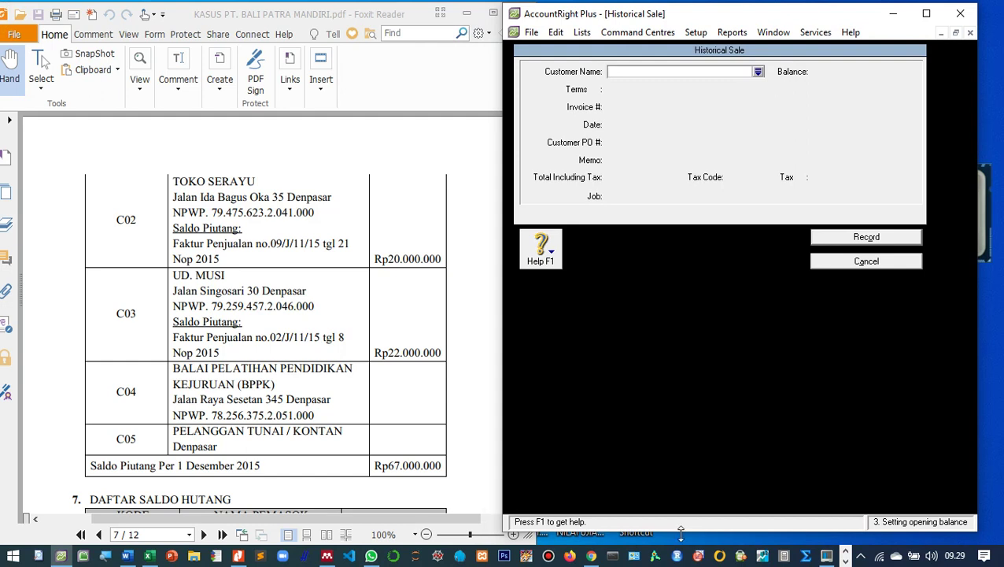
{"action": "left_click_drag", "start_coordinate": [684, 533], "coordinate": [683, 540]}
{"action": "left_click", "coordinate": [758, 71]}
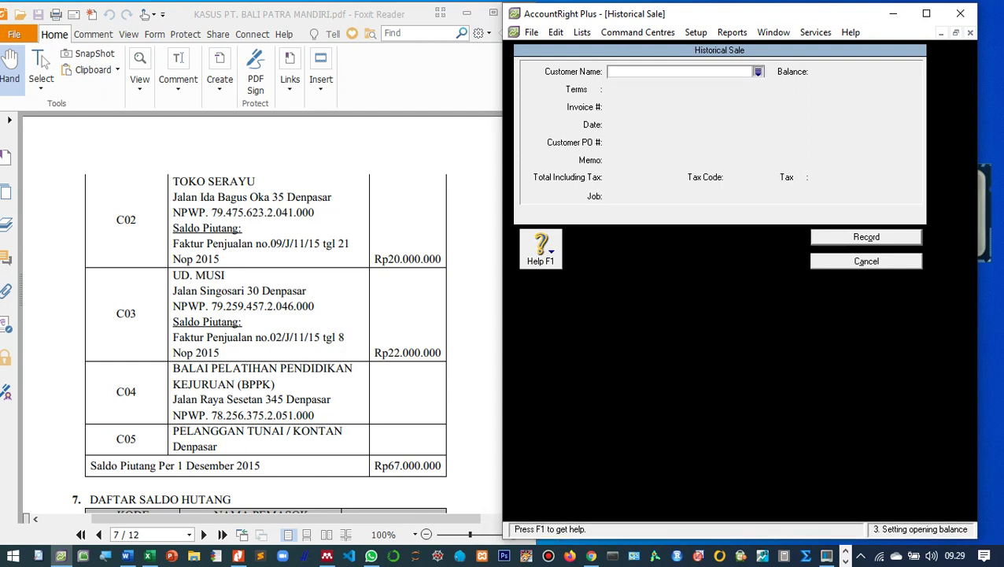
{"action": "type", "text": "Toko Serayu"}
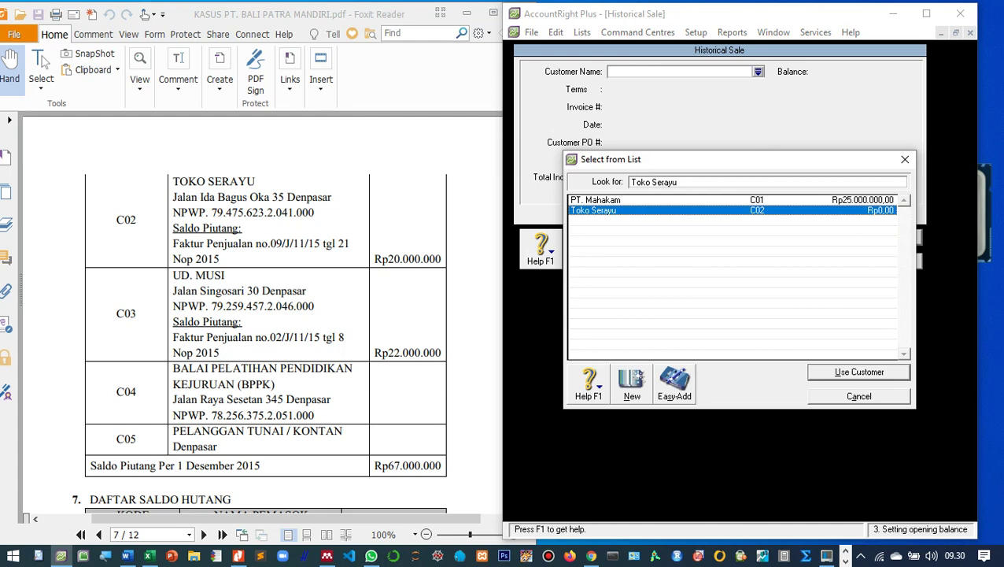
{"action": "key", "text": "Return"}
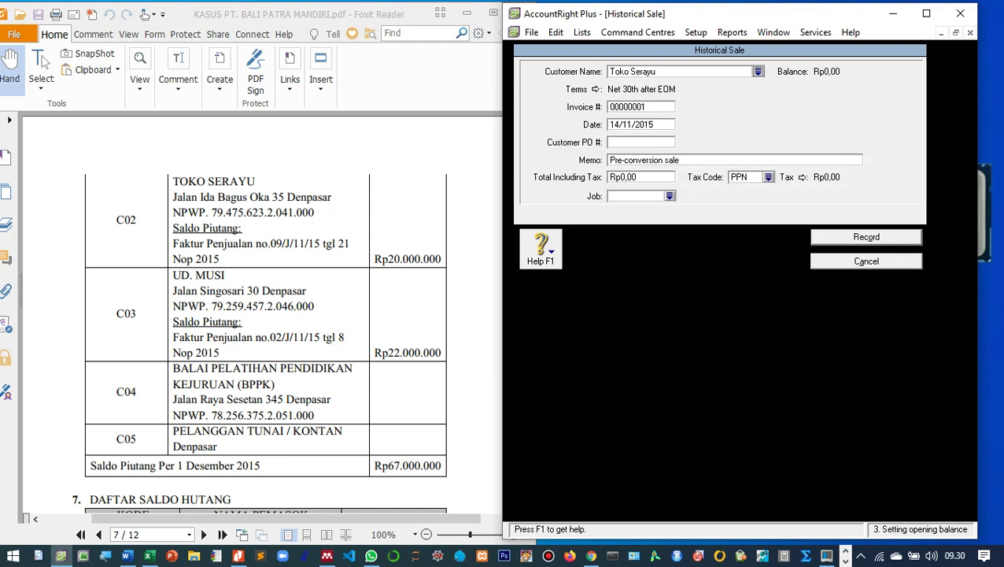
Enter invoice number 9/J/11/1 for the sale.
{"action": "key", "text": "Tab"}
{"action": "type", "text": "09"}
{"action": "type", "text": "/J/11"}
{"action": "type", "text": "/"}
{"action": "key", "text": "Left"}
{"action": "key", "text": "Left"}
{"action": "key", "text": "Left"}
{"action": "key", "text": "Left"}
{"action": "key", "text": "Left"}
{"action": "key", "text": "Left"}
{"action": "key", "text": "Right"}
{"action": "key", "text": "Right"}
{"action": "key", "text": "Right"}
{"action": "key", "text": "Right"}
{"action": "key", "text": "Left"}
{"action": "key", "text": "Left"}
{"action": "key", "text": "Left"}
{"action": "key", "text": "Left"}
{"action": "key", "text": "Left"}
{"action": "key", "text": "Left"}
{"action": "key", "text": "BackSpace"}
{"action": "key", "text": "Right"}
{"action": "key", "text": "Right"}
{"action": "key", "text": "Right"}
{"action": "key", "text": "Right"}
{"action": "key", "text": "Right"}
{"action": "key", "text": "Right"}
{"action": "type", "text": "1"}
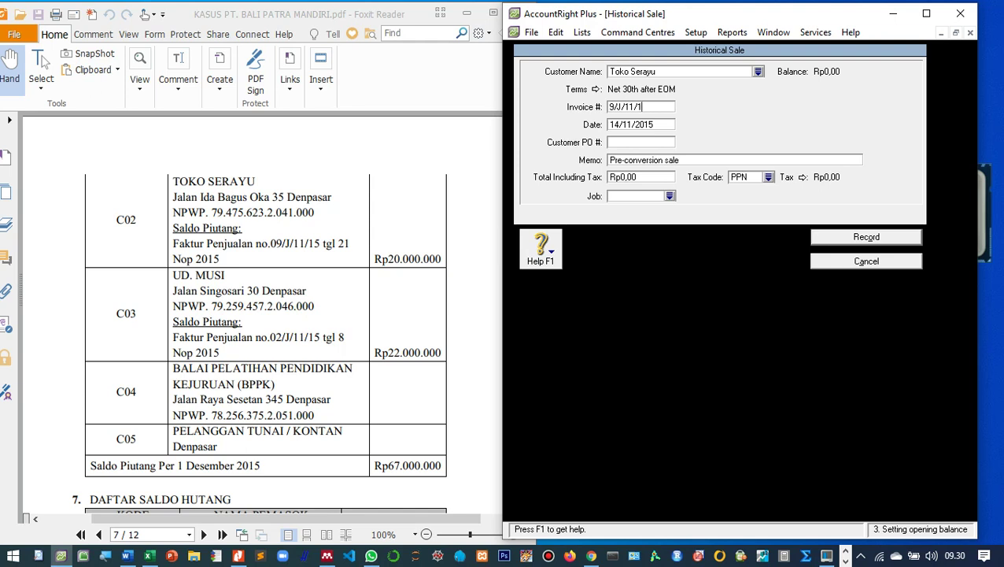
Date the sale 21/11/2015 with memo 'Saldo awal piutang dagang di Toko Serayu'.
{"action": "key", "text": "Tab"}
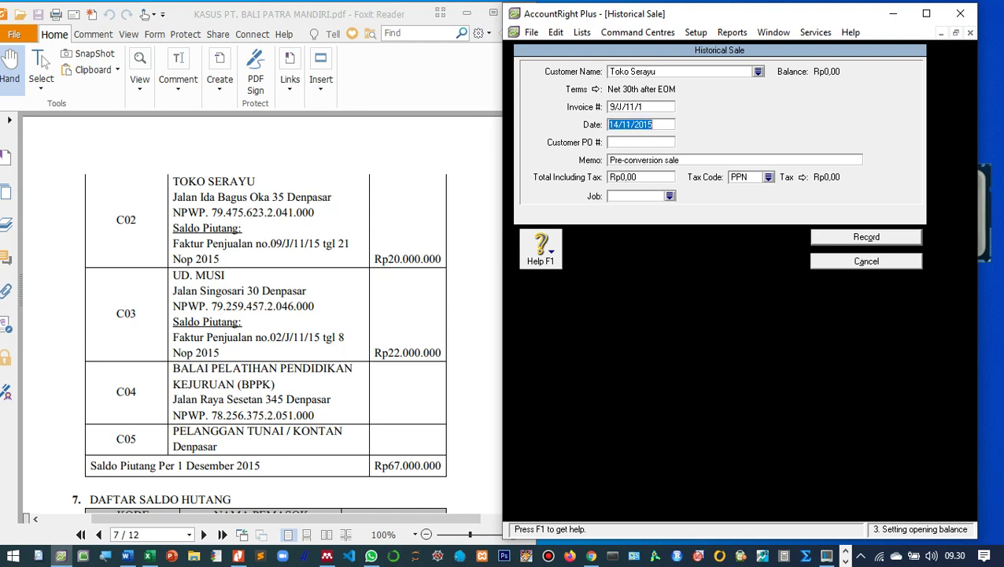
{"action": "type", "text": "21/11/2015"}
{"action": "key", "text": "Tab"}
{"action": "key", "text": "Tab"}
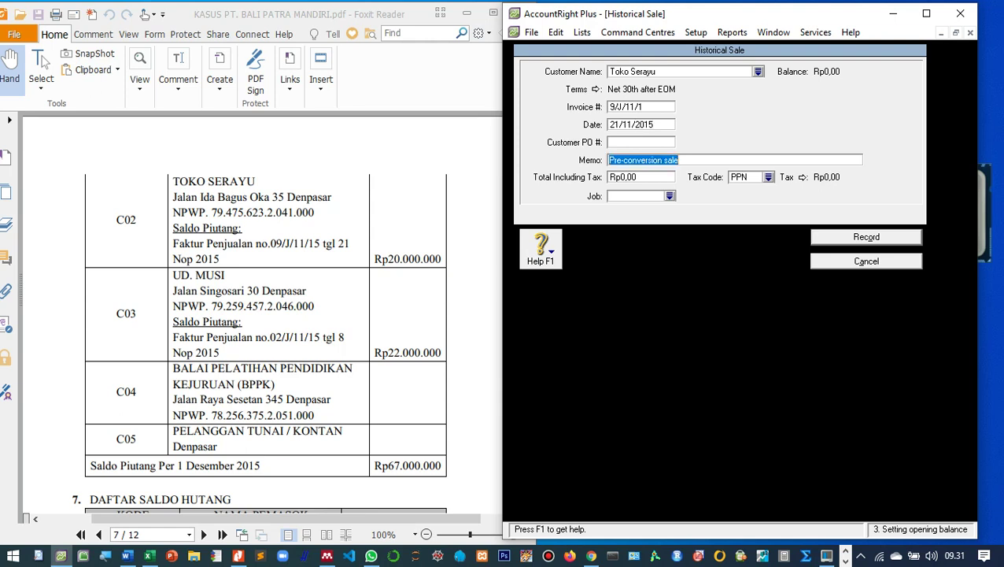
{"action": "type", "text": "Saldo awa"}
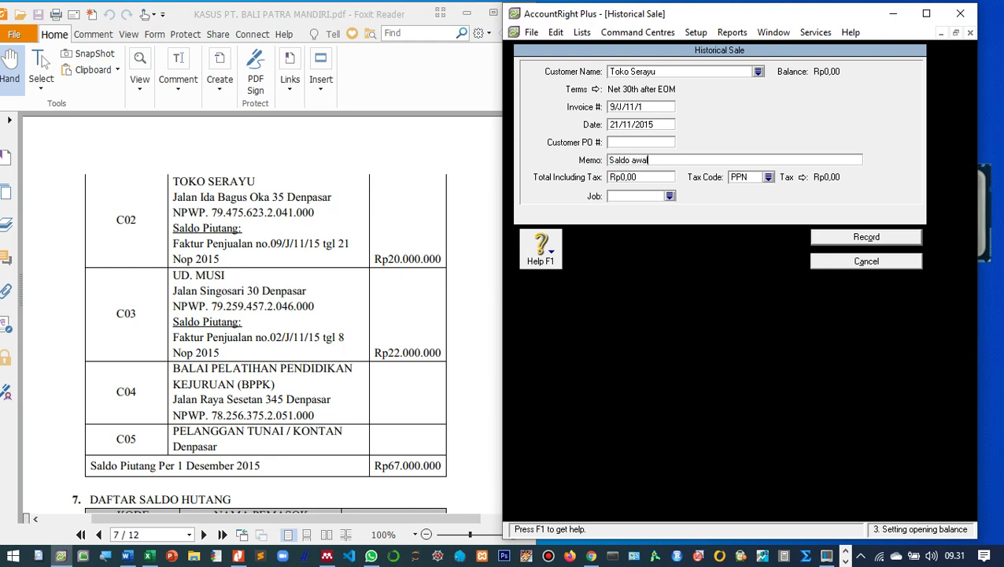
{"action": "type", "text": "l piutang dagang di Toko "}
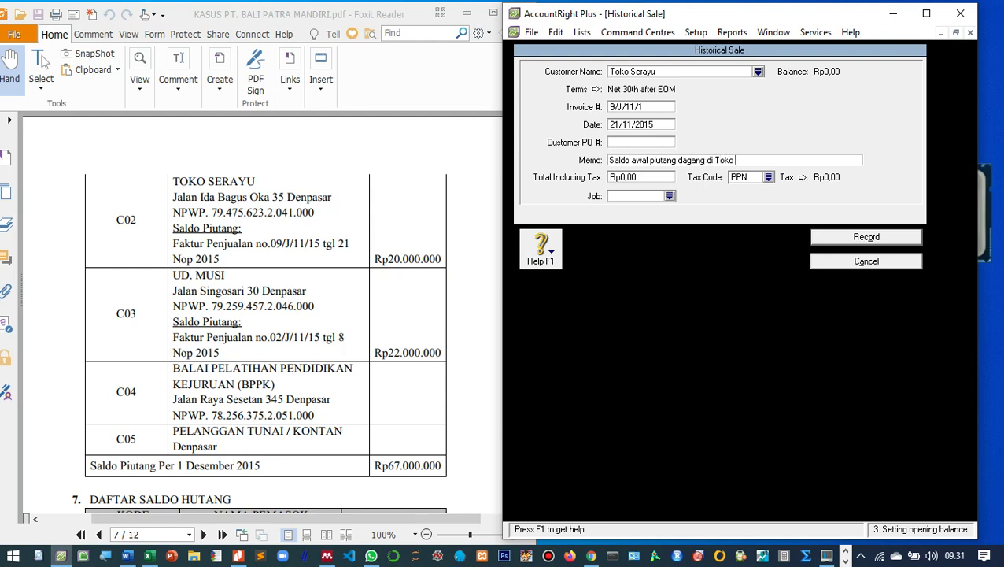
{"action": "type", "text": "Serayu"}
Enter a Rp20.000.000 total, choose tax code N-T, and record the historical sale.
{"action": "key", "text": "Tab"}
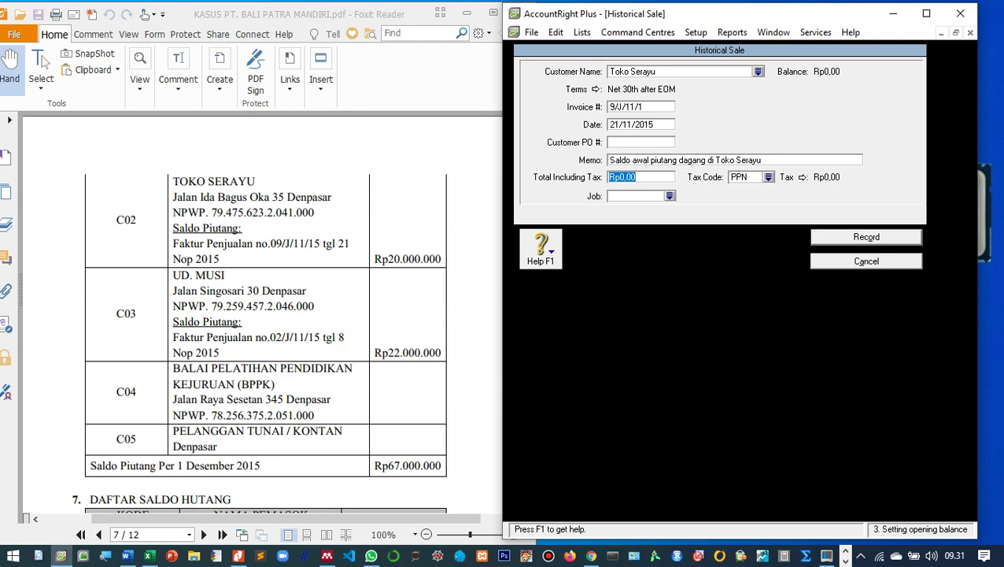
{"action": "type", "text": "2000000"}
{"action": "key", "text": "Tab"}
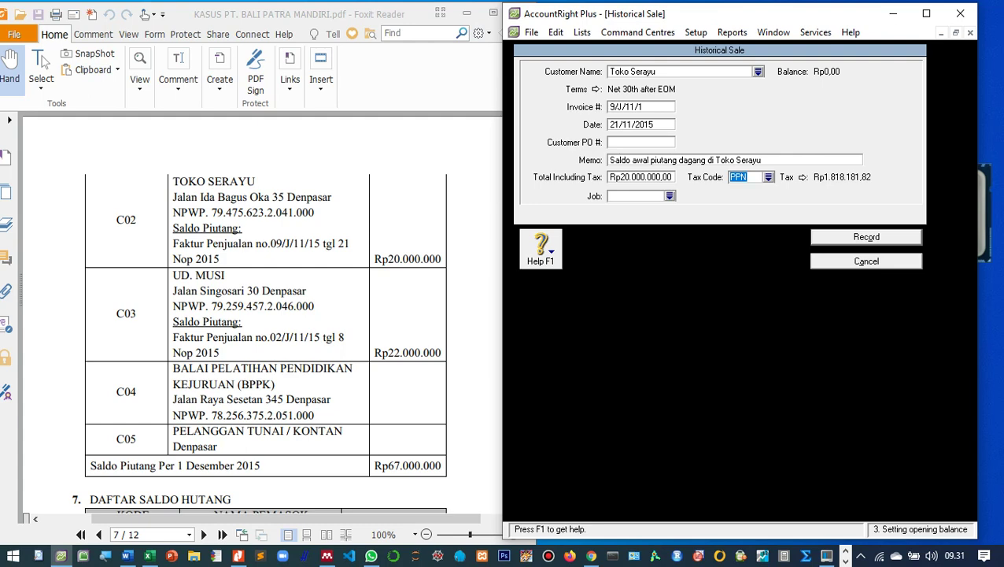
{"action": "key", "text": "Tab"}
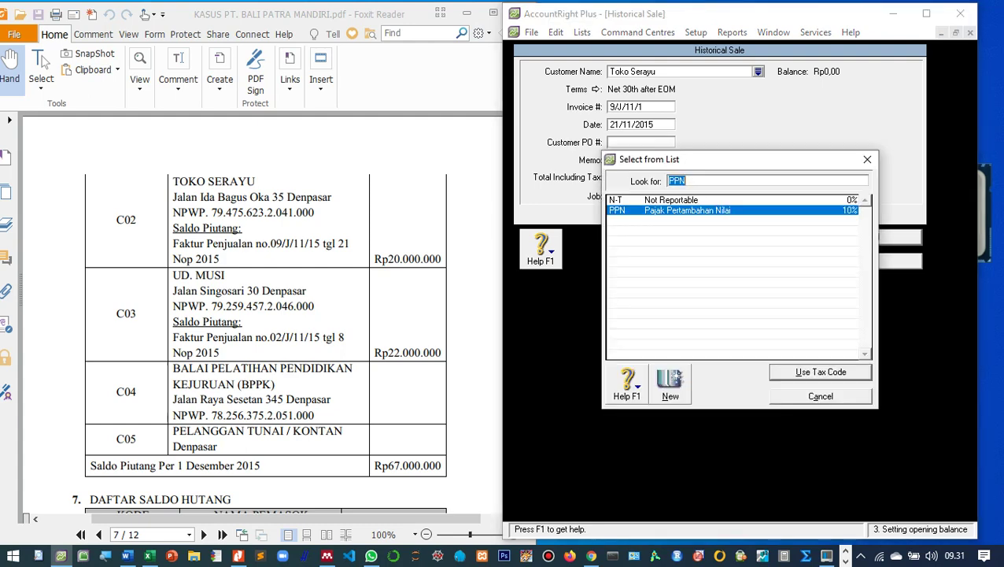
{"action": "type", "text": "N"}
{"action": "key", "text": "Return"}
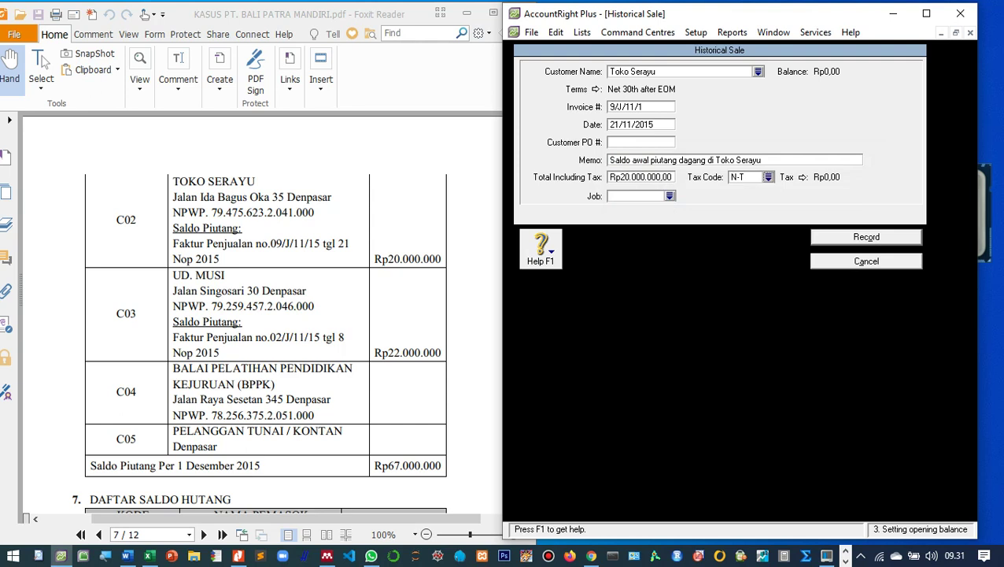
{"action": "key", "text": "Return"}
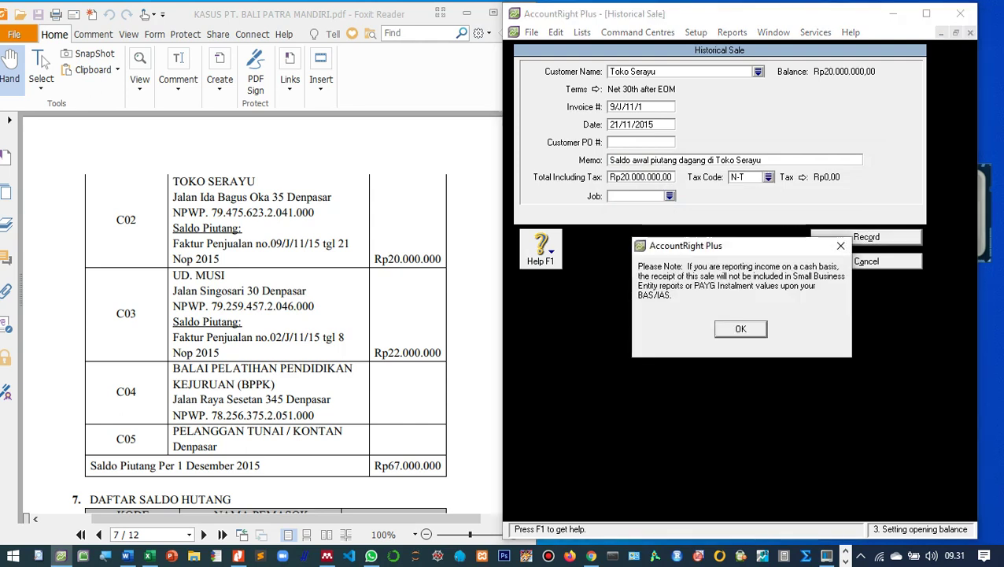
Dismiss the cash-basis note and start another historical sale from Customer Balances.
{"action": "key", "text": "Return"}
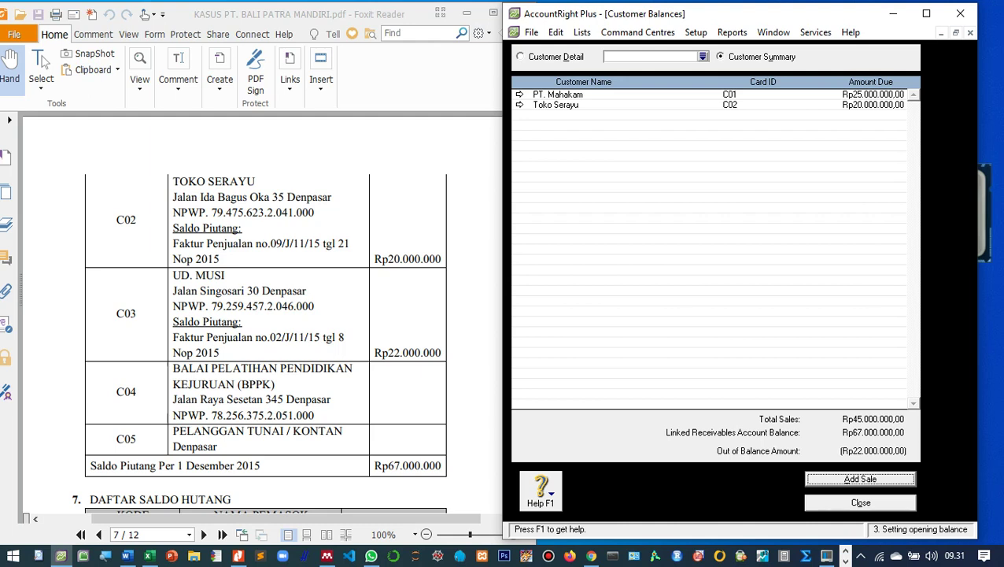
{"action": "key", "text": "Return"}
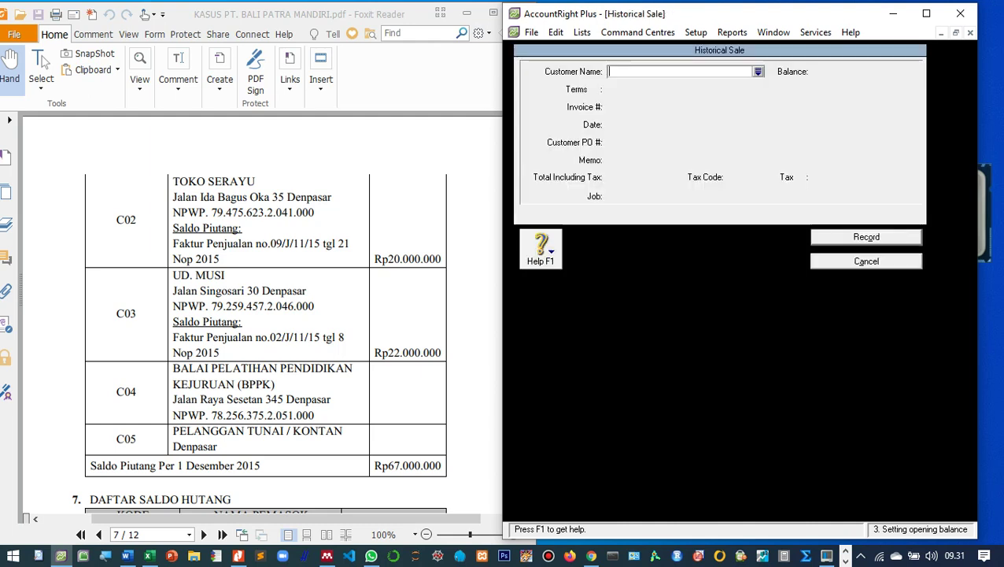
{"action": "key", "text": "Tab"}
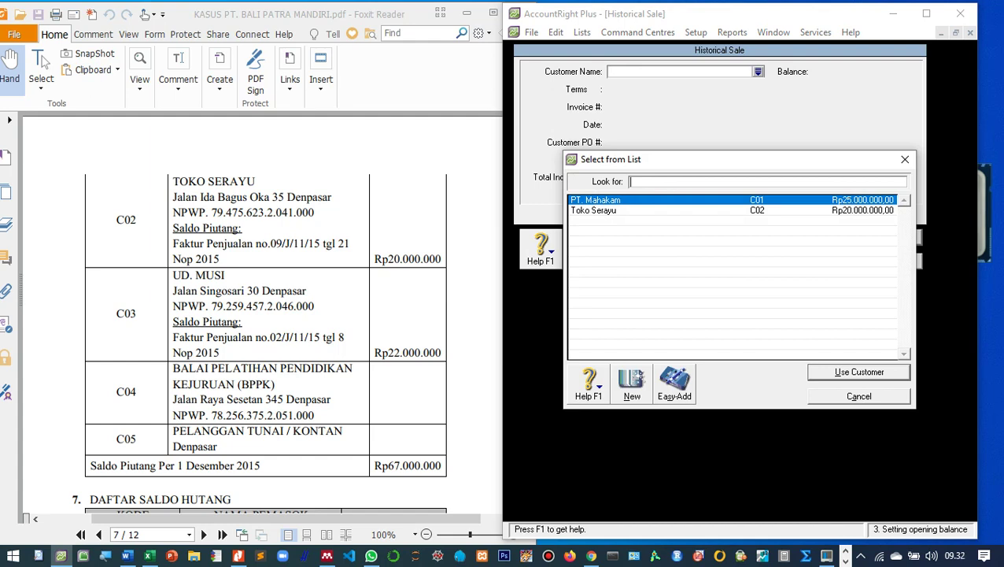
{"action": "left_click", "coordinate": [632, 384]}
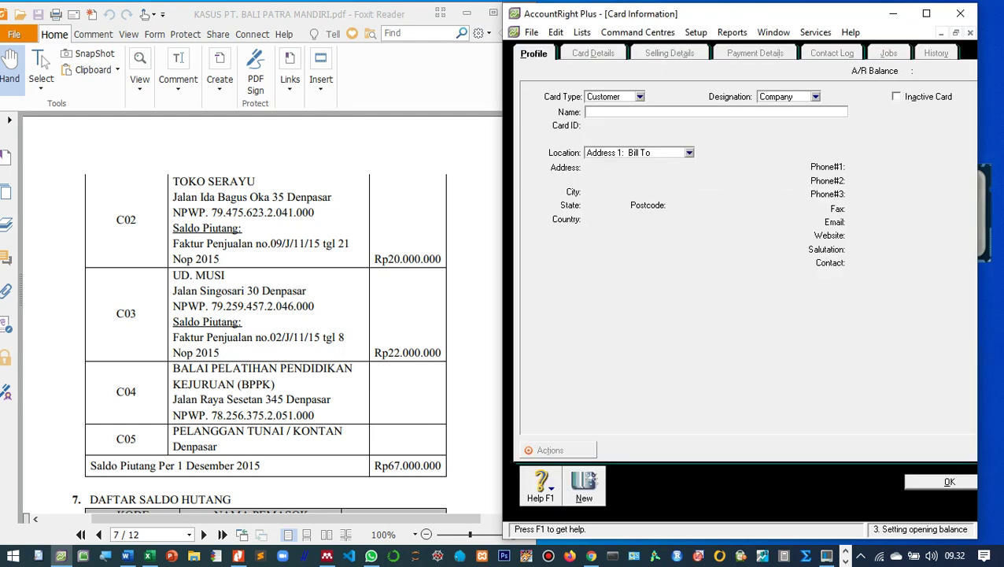
{"action": "type", "text": "UD. Musi"}
{"action": "key", "text": "Tab"}
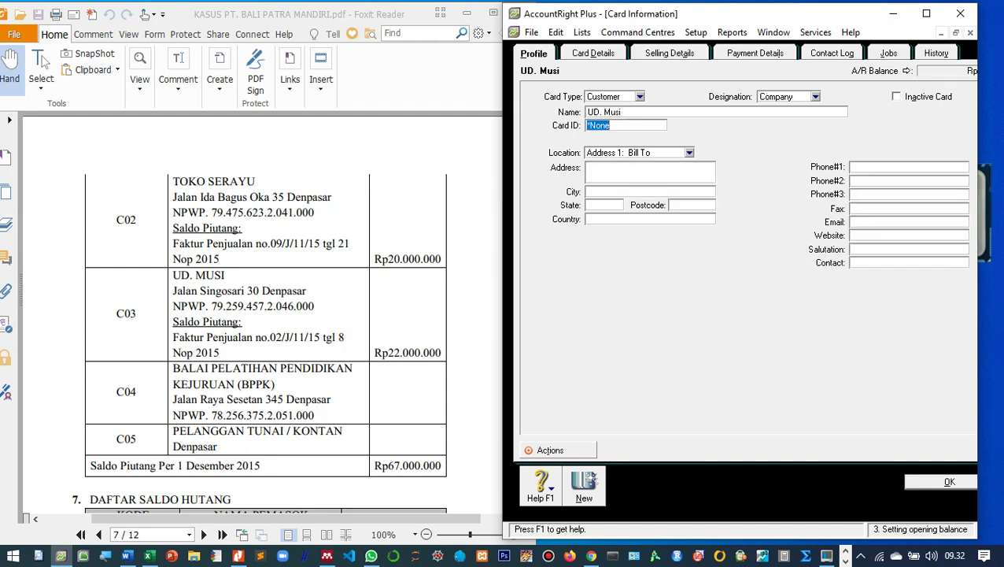
{"action": "type", "text": "C03"}
{"action": "left_click", "coordinate": [587, 168]}
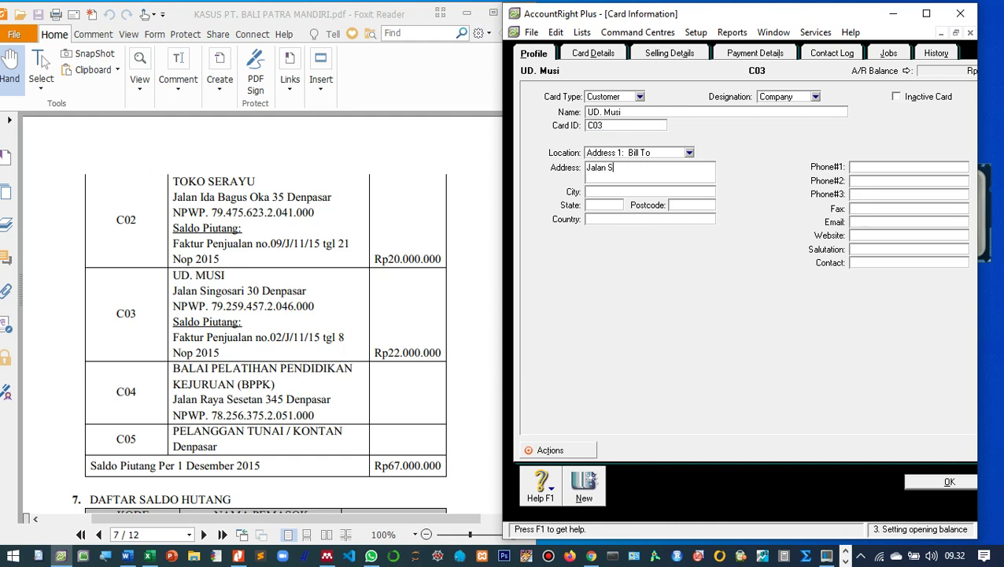
Give UD. Musi the Item sale layout, its tax ID number and tax code N-T, then save the card.
{"action": "key", "text": "alt+s"}
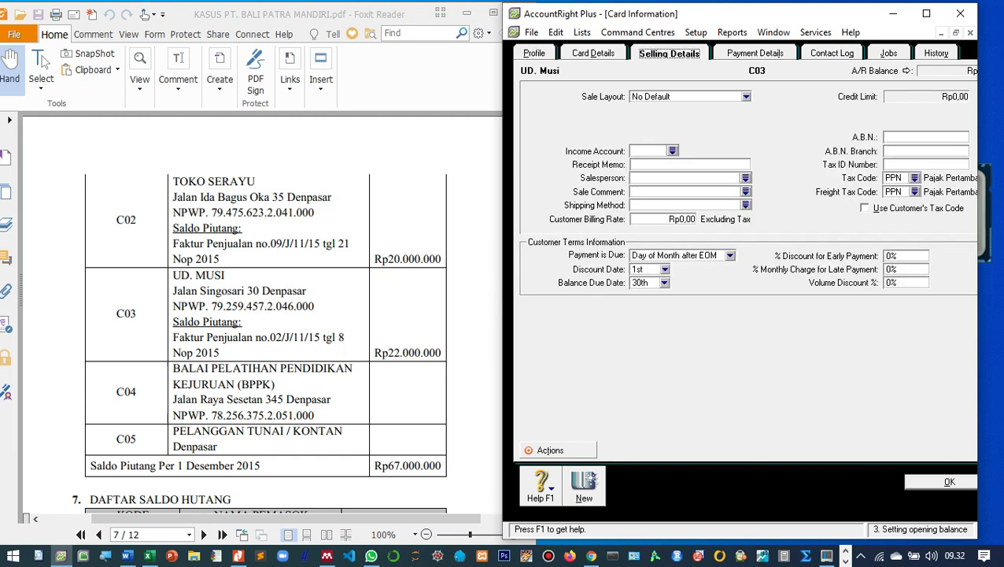
{"action": "left_click", "coordinate": [745, 96]}
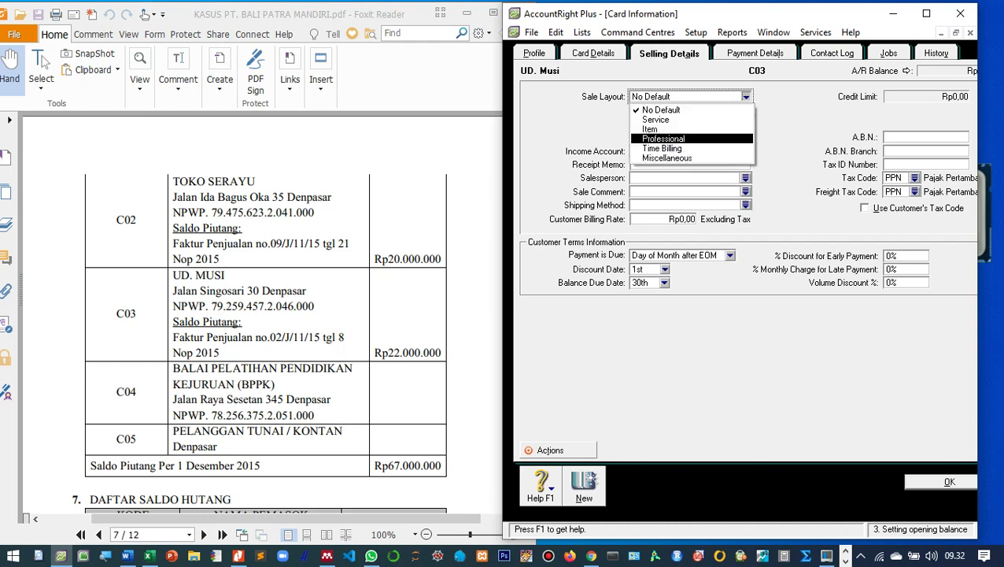
{"action": "key", "text": "Up"}
{"action": "key", "text": "Return"}
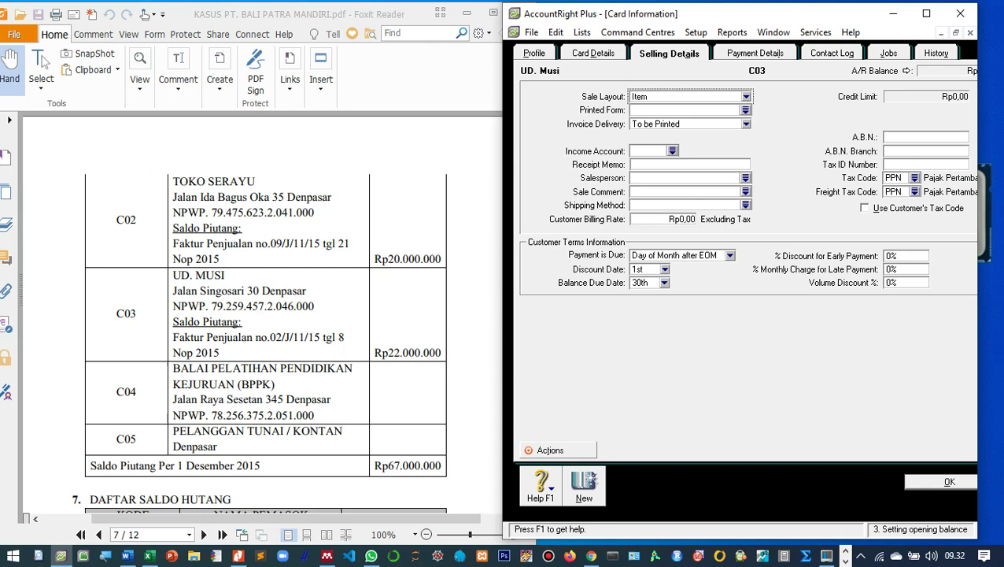
{"action": "left_click", "coordinate": [913, 163]}
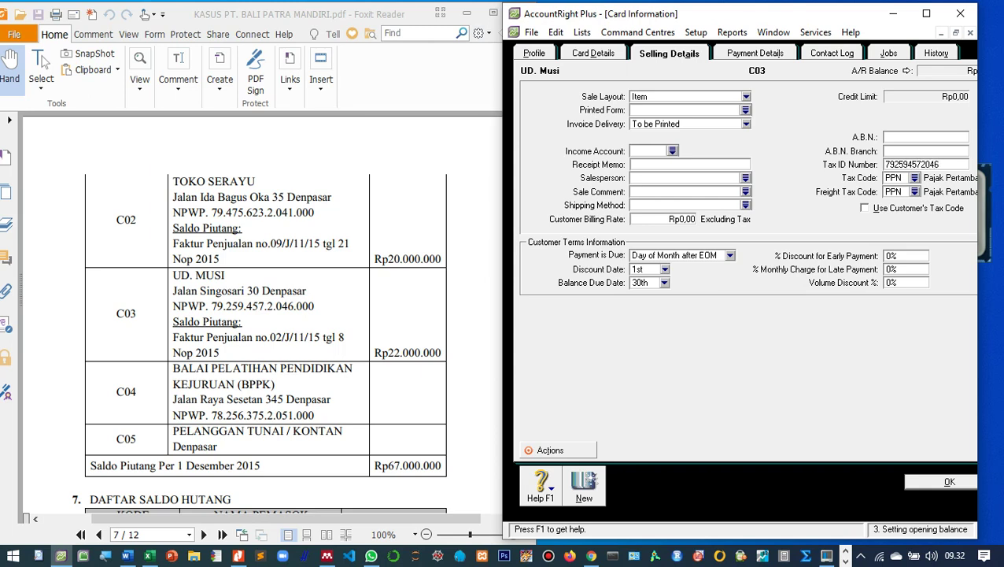
{"action": "left_click", "coordinate": [915, 177]}
{"action": "key", "text": "Up"}
{"action": "key", "text": "Return"}
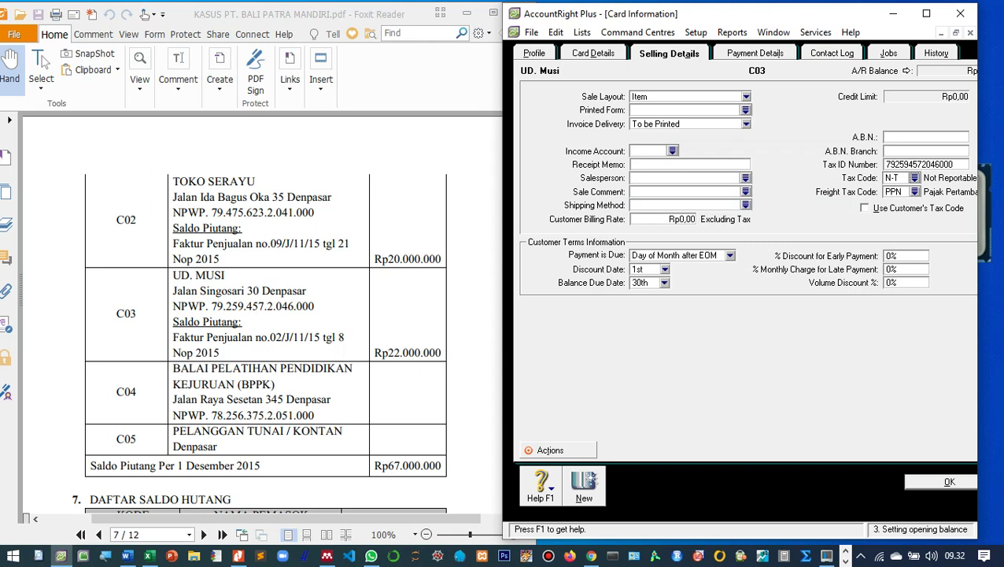
{"action": "key", "text": "Return"}
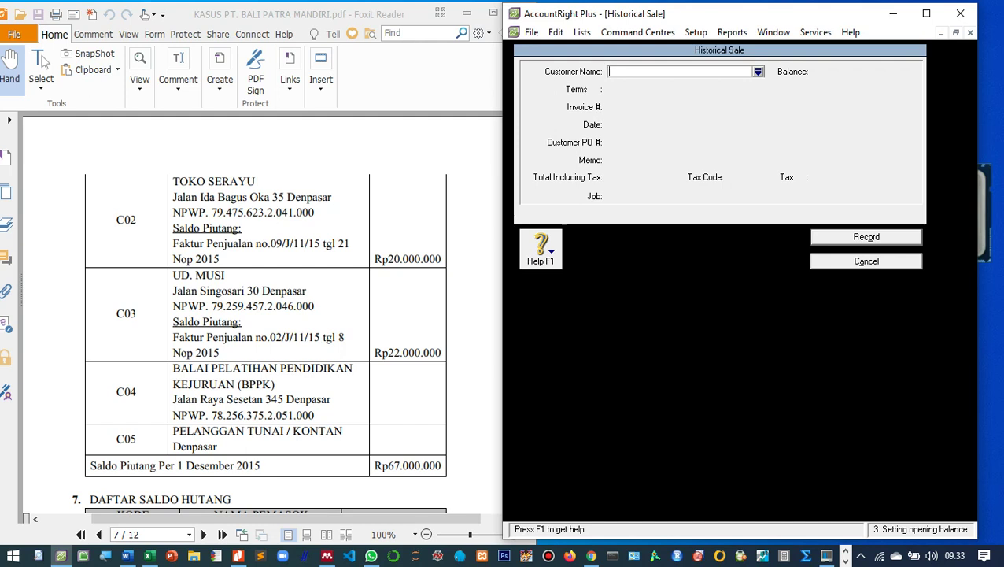
Choose UD. Musi as the sale's customer with invoice number 2/J/11/1.
{"action": "key", "text": "Tab"}
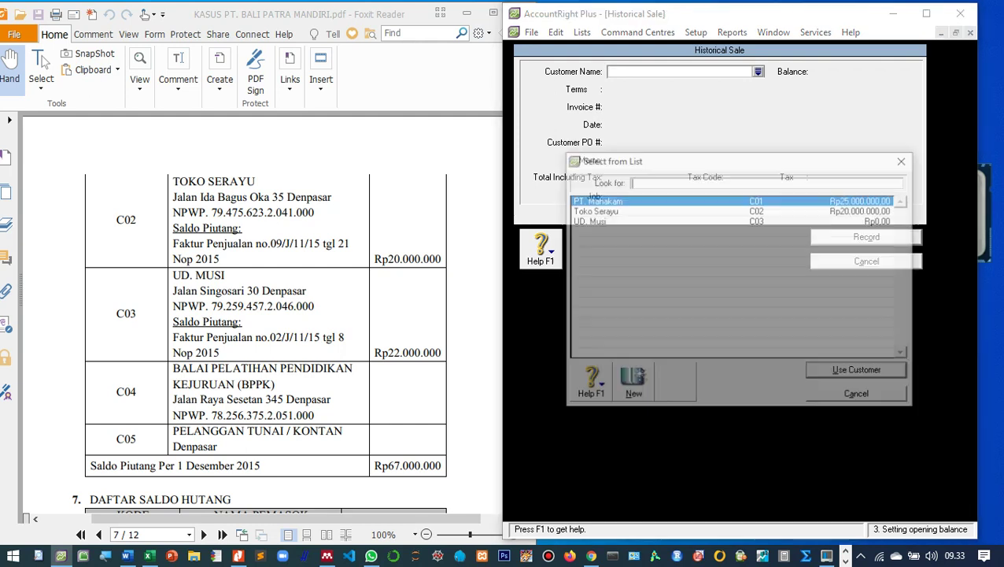
{"action": "left_click", "coordinate": [614, 220]}
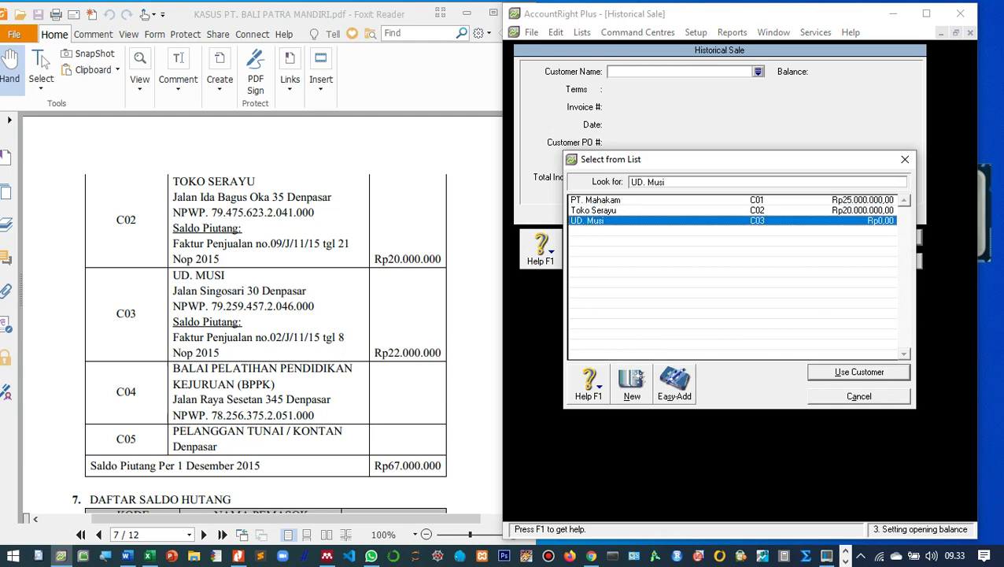
{"action": "key", "text": "Return"}
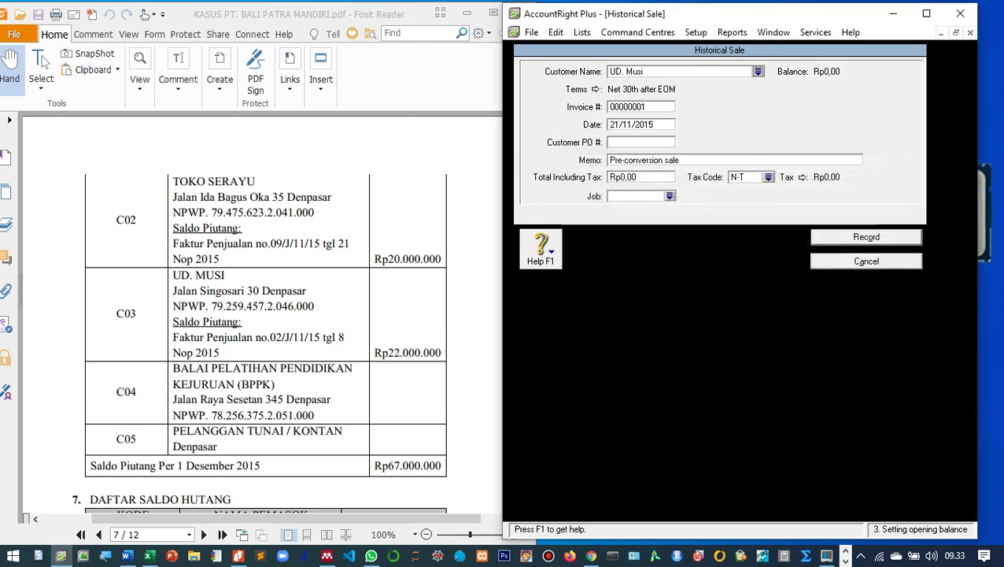
{"action": "key", "text": "Tab"}
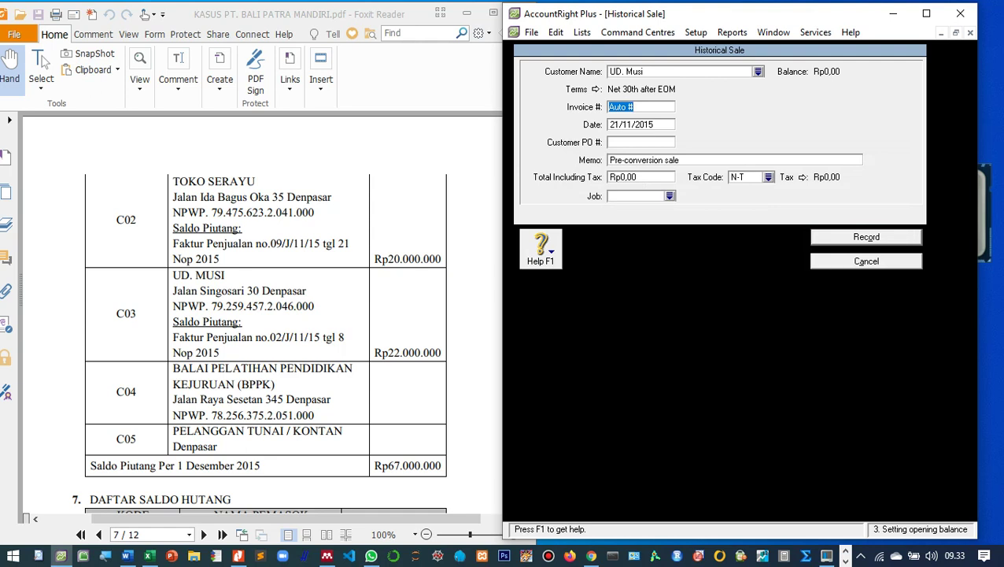
{"action": "type", "text": "2/J/11/1"}
Date the sale 8/11/2015 with memo 'Saldo awal piutang dagangdi UD. Musi'.
{"action": "key", "text": "Tab"}
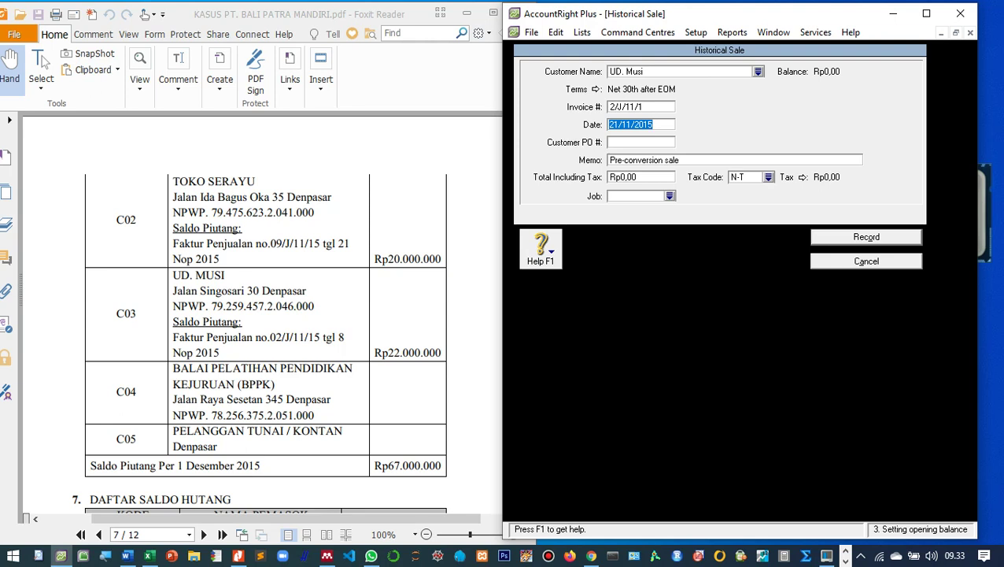
{"action": "type", "text": "8/11/2015"}
{"action": "key", "text": "Tab"}
{"action": "key", "text": "Tab"}
{"action": "type", "text": "Sald"}
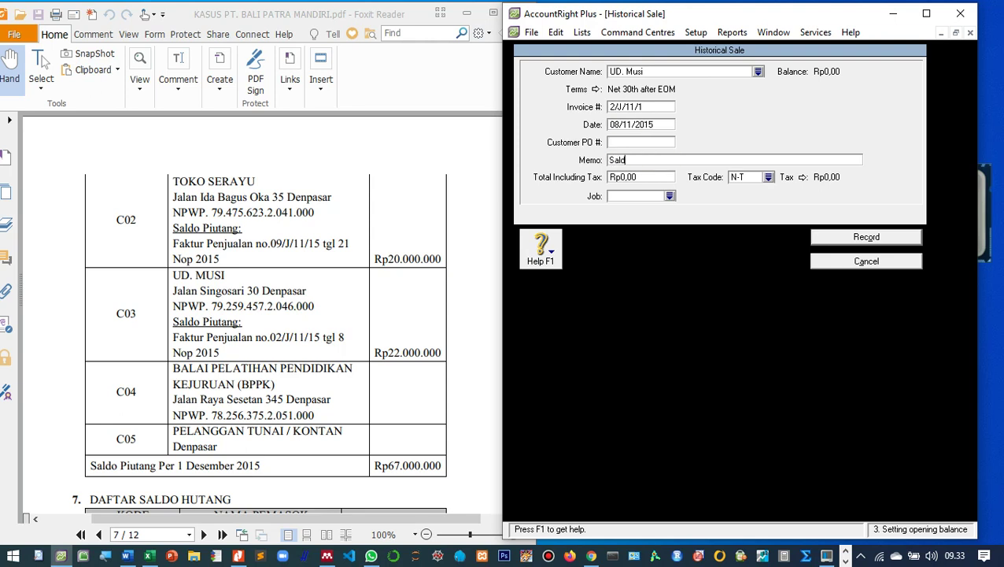
{"action": "type", "text": "o awal piutang dagang"}
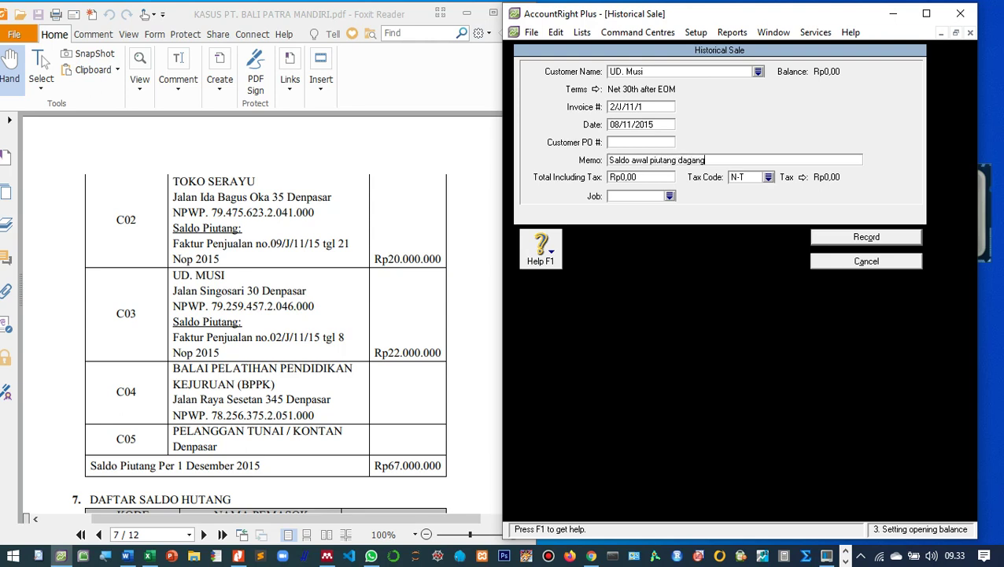
{"action": "type", "text": "di UD. Musin"}
{"action": "key", "text": "Tab"}
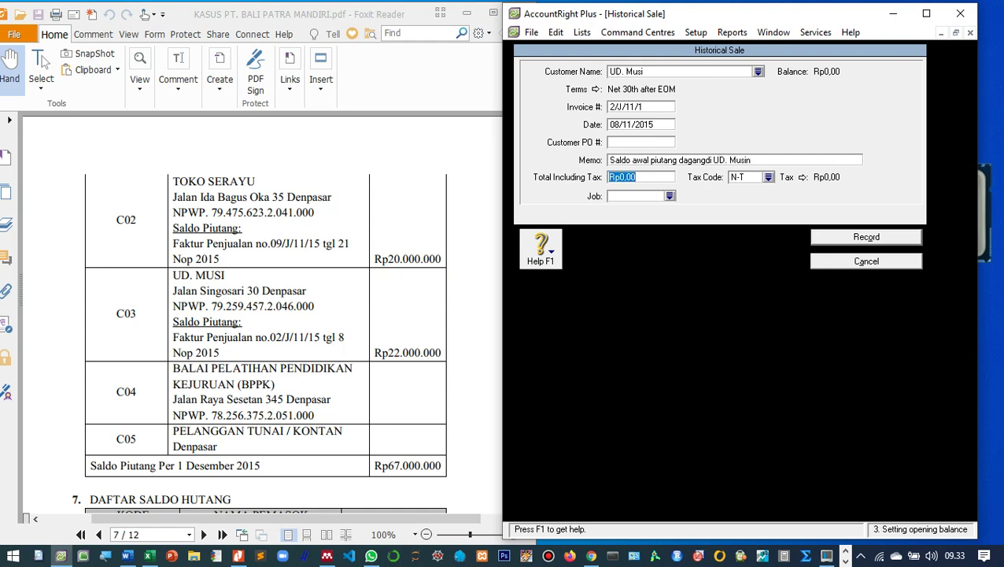
{"action": "key", "text": "shift+Tab"}
{"action": "key", "text": "End"}
{"action": "key", "text": "BackSpace"}
{"action": "key", "text": "Tab"}
Enter a Rp22.000.000 total with tax code N-T, record it, and acknowledge the balance messages.
{"action": "type", "text": "22.000."}
{"action": "type", "text": "000"}
{"action": "key", "text": "Tab"}
{"action": "key", "text": "Tab"}
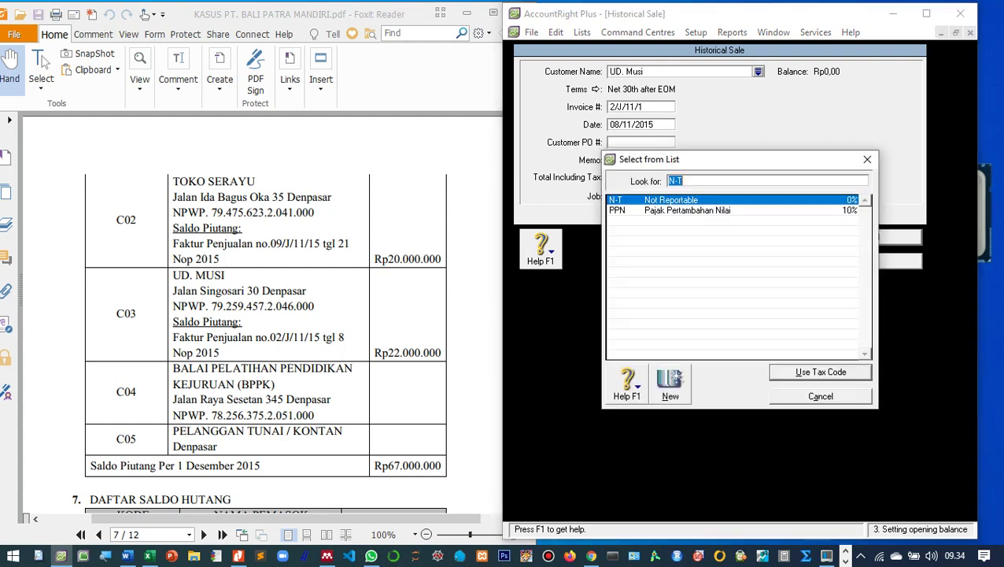
{"action": "key", "text": "Return"}
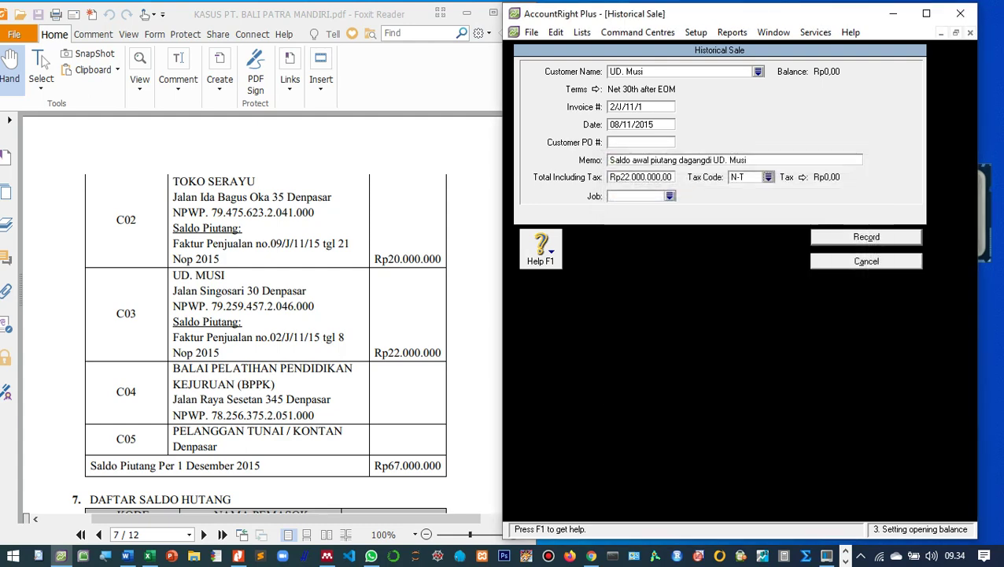
{"action": "key", "text": "Return"}
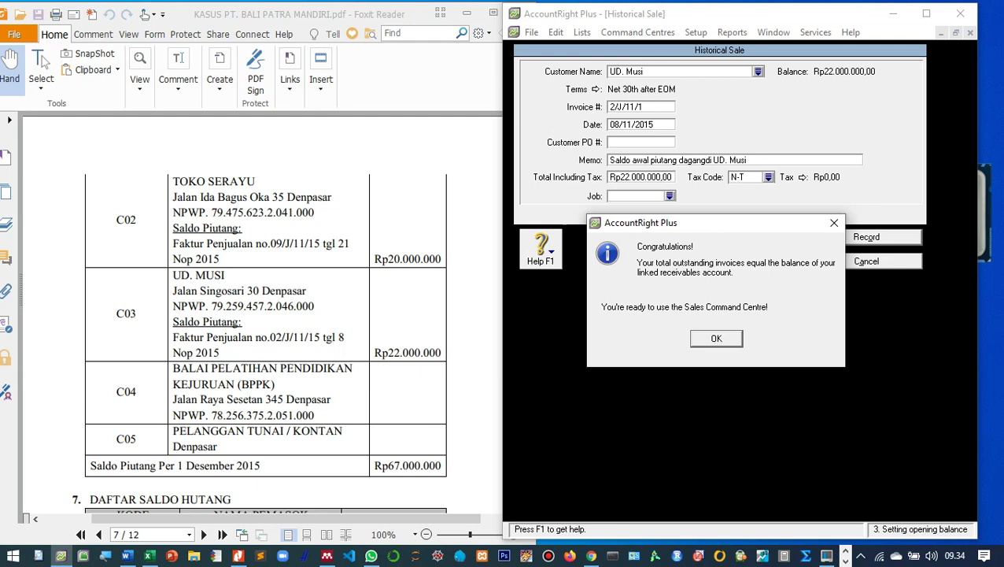
{"action": "key", "text": "Return"}
{"action": "key", "text": "Return"}
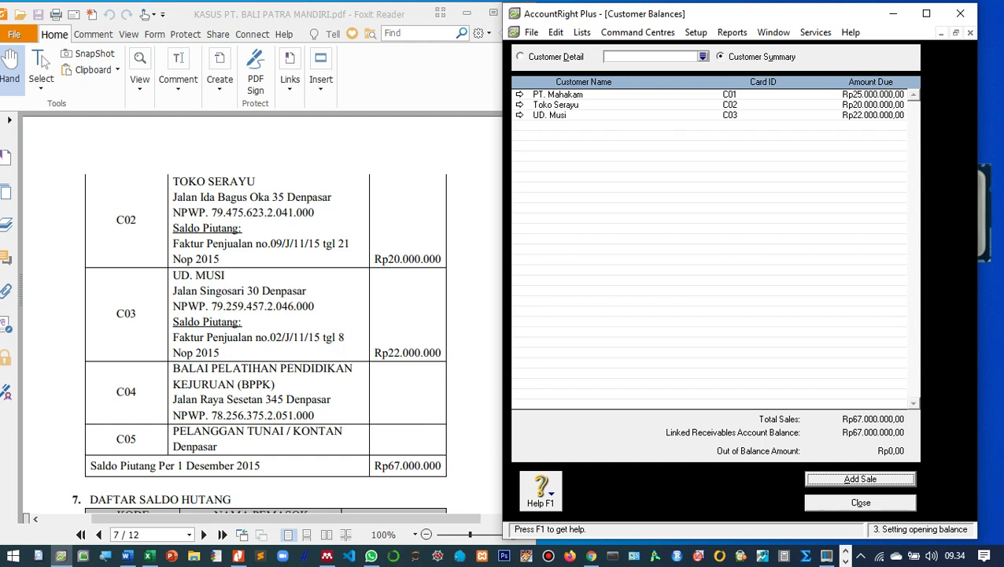
Close Customer Balances after confirming Rp67.000.000,00 total with zero out of balance.
{"action": "key", "text": "Escape"}
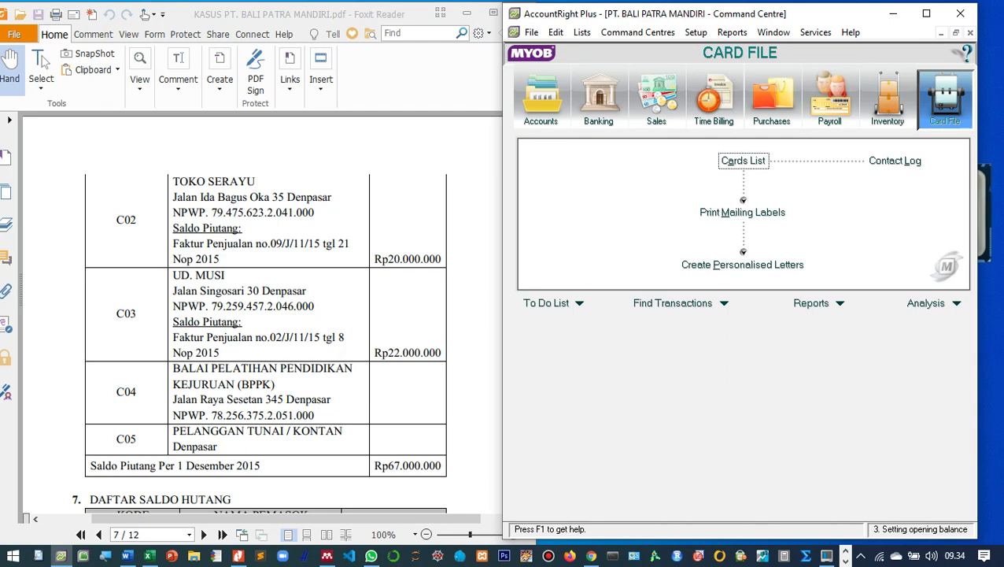
Open the Cards List filtered to customer cards C01, C02 and C03.
{"action": "scroll", "coordinate": [262, 311], "scroll_direction": "down", "scroll_amount": 3}
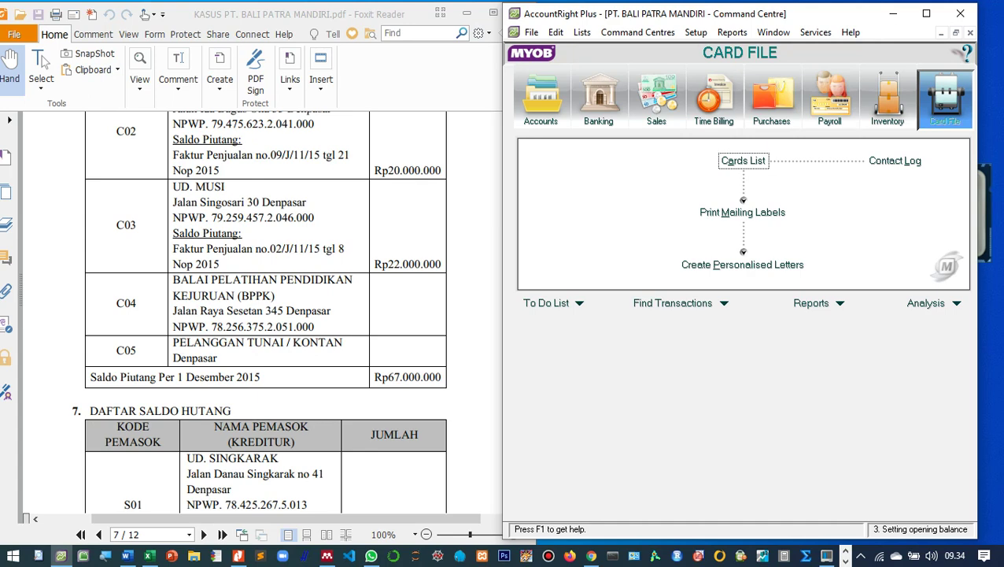
{"action": "key", "text": "Return"}
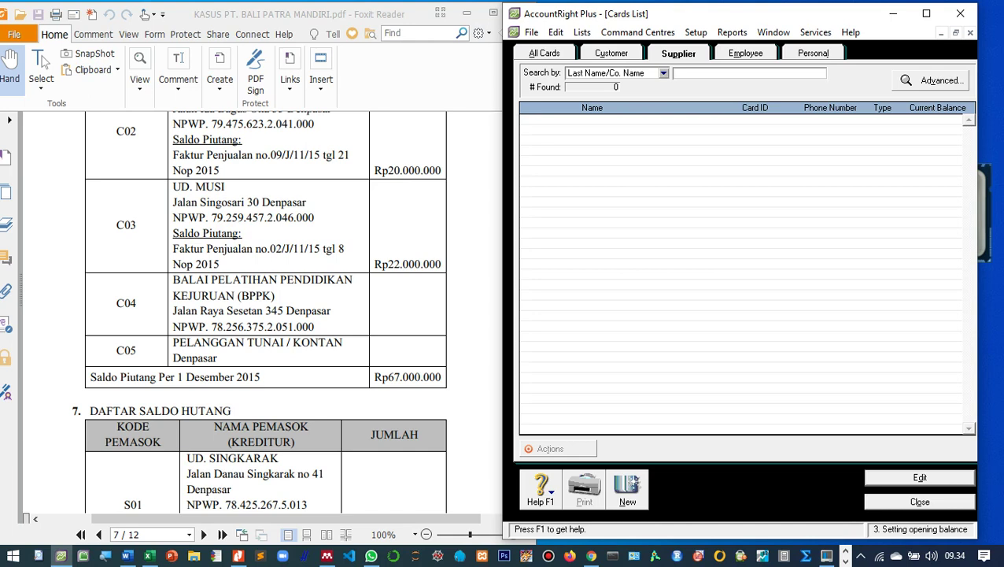
{"action": "key", "text": "ctrl+shift+Tab"}
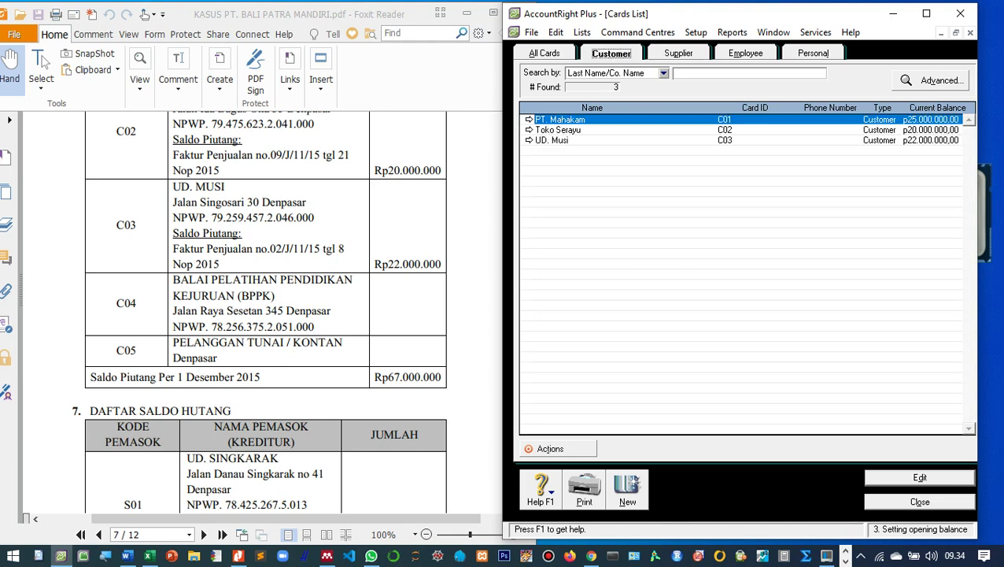
{"action": "key", "text": "ctrl+n"}
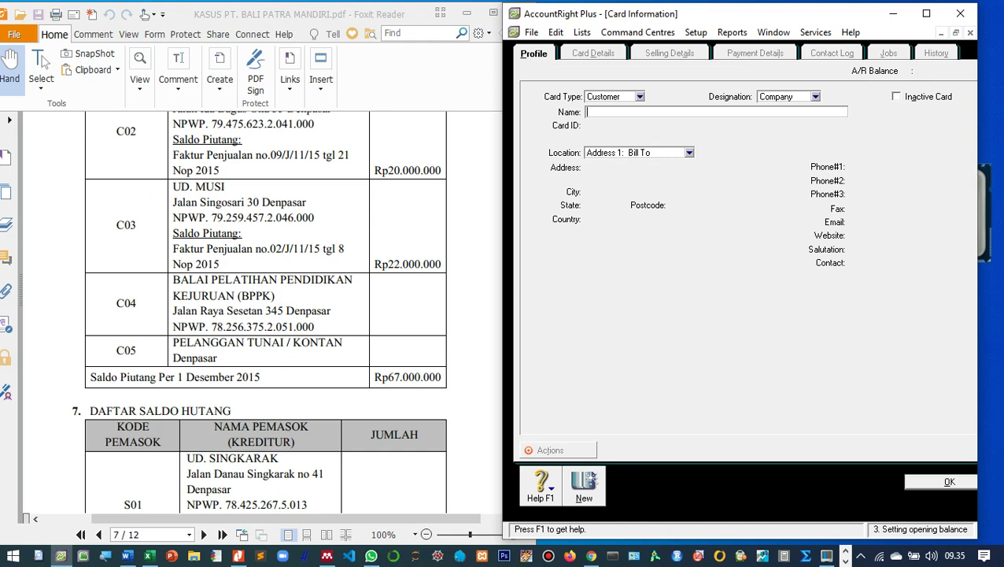
{"action": "scroll", "coordinate": [265, 315], "scroll_direction": "up", "scroll_amount": 2}
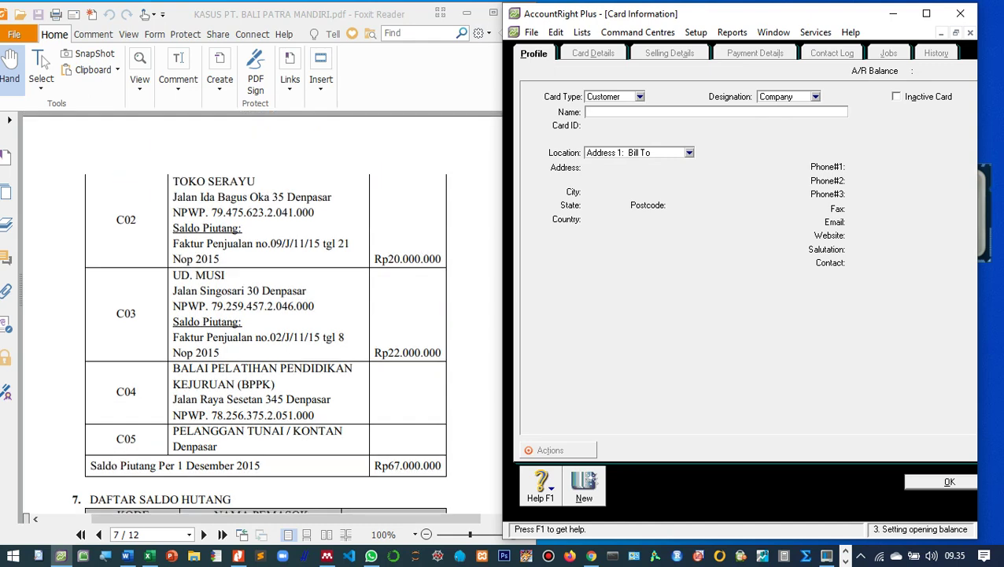
{"action": "scroll", "coordinate": [262, 312], "scroll_direction": "down", "scroll_amount": 2}
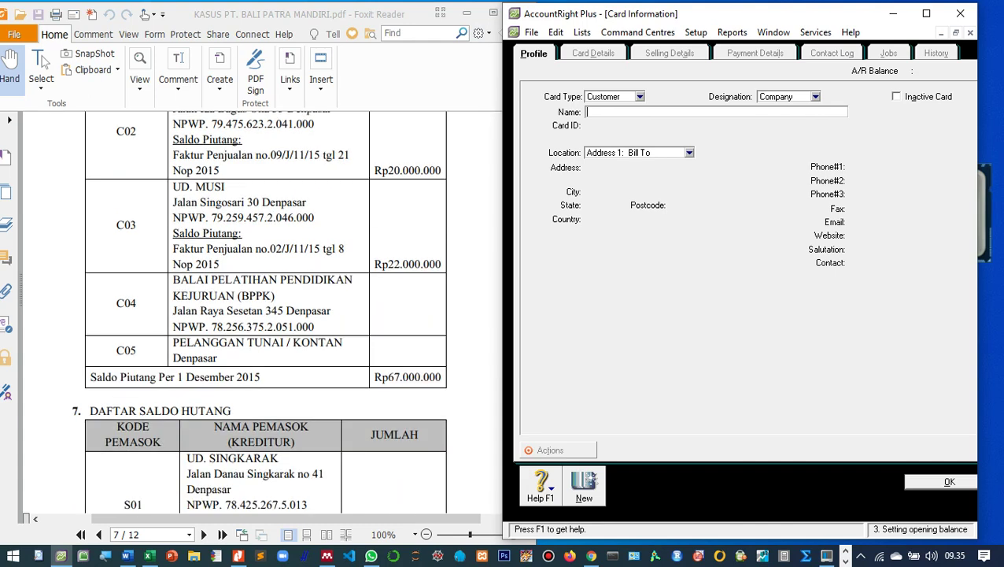
{"action": "type", "text": "Balai Pelatihan Pendidikan"}
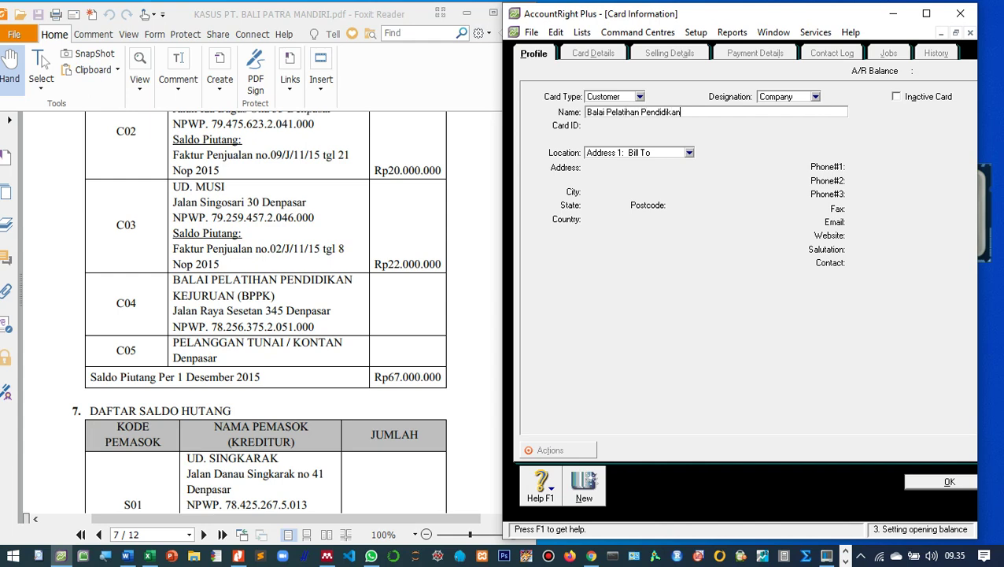
{"action": "type", "text": " Kejuruan (BPPK)"}
{"action": "key", "text": "Tab"}
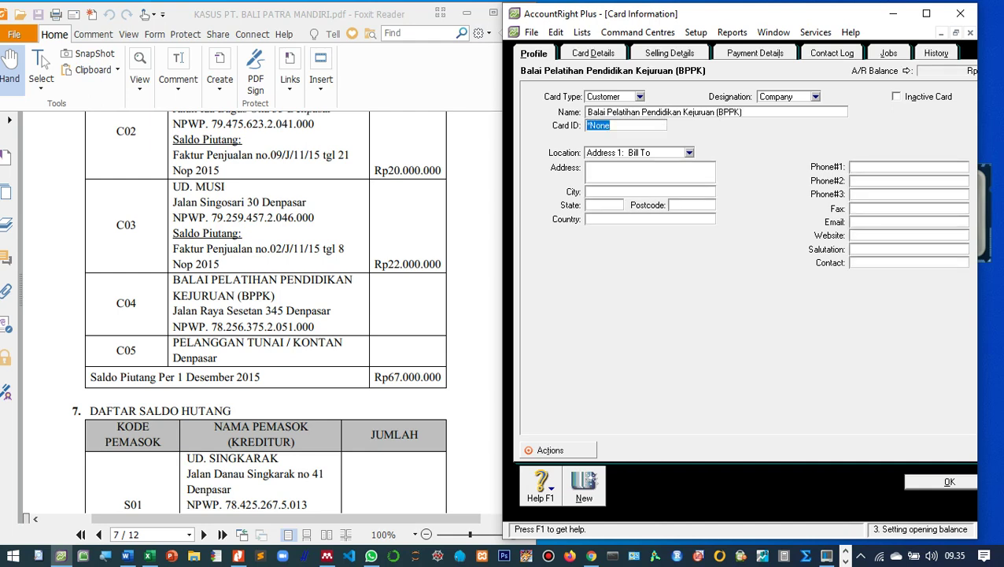
{"action": "type", "text": "C04"}
{"action": "key", "text": "Tab"}
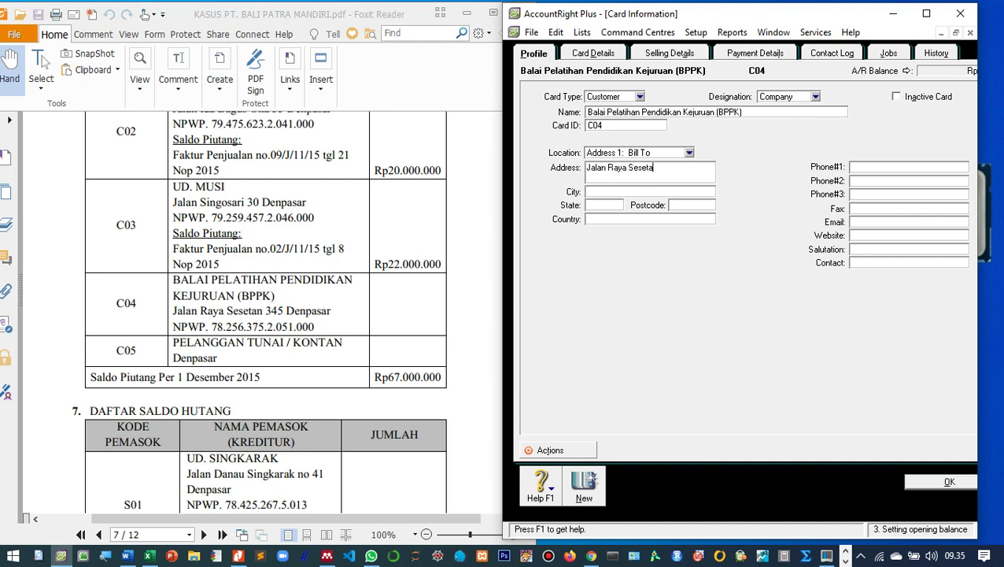
Set Item sale layout, the tax ID number and freight tax code N-T, then save the card.
{"action": "key", "text": "ctrl+Tab"}
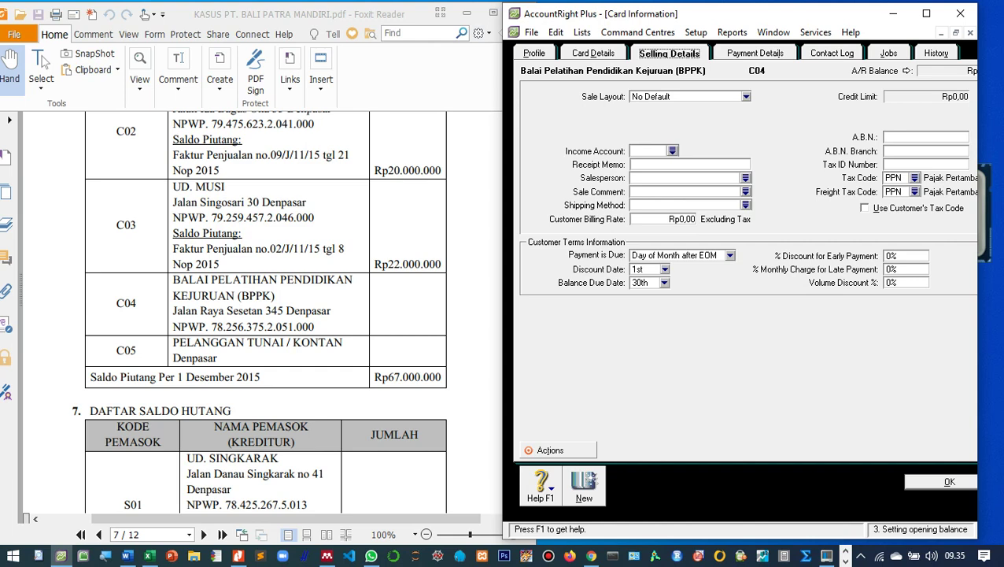
{"action": "key", "text": "alt+Down"}
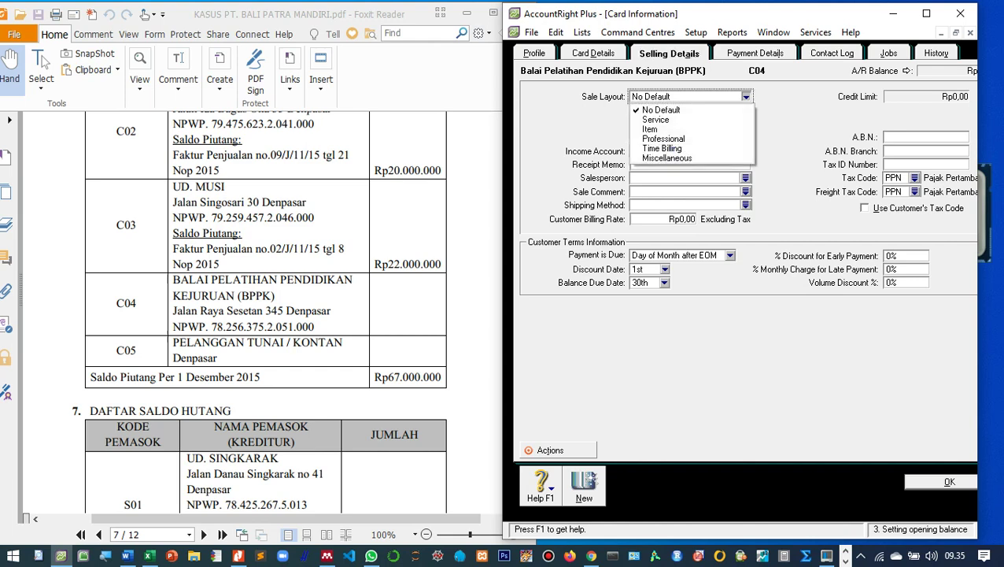
{"action": "key", "text": "Down"}
{"action": "key", "text": "Down"}
{"action": "key", "text": "Return"}
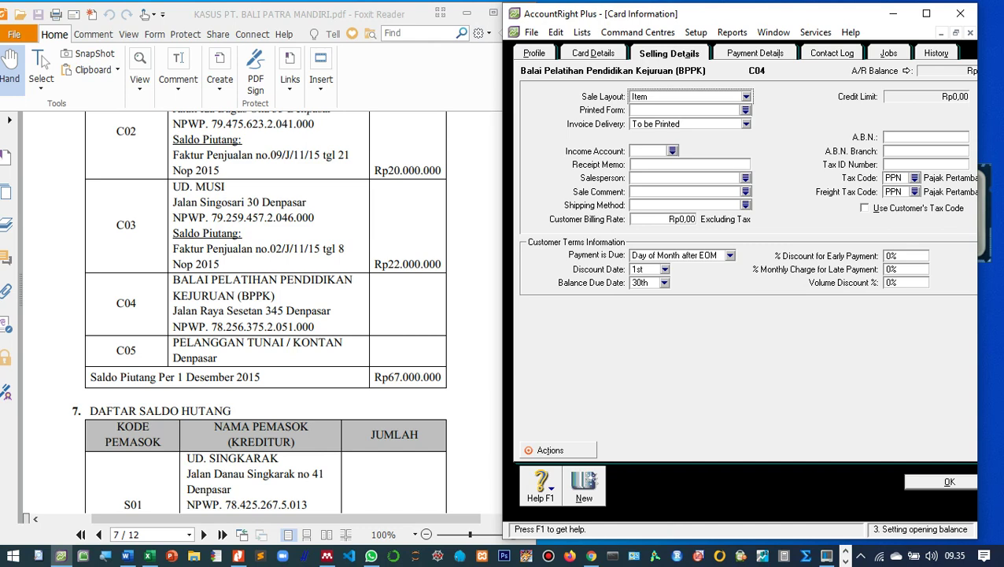
{"action": "left_click", "coordinate": [887, 163]}
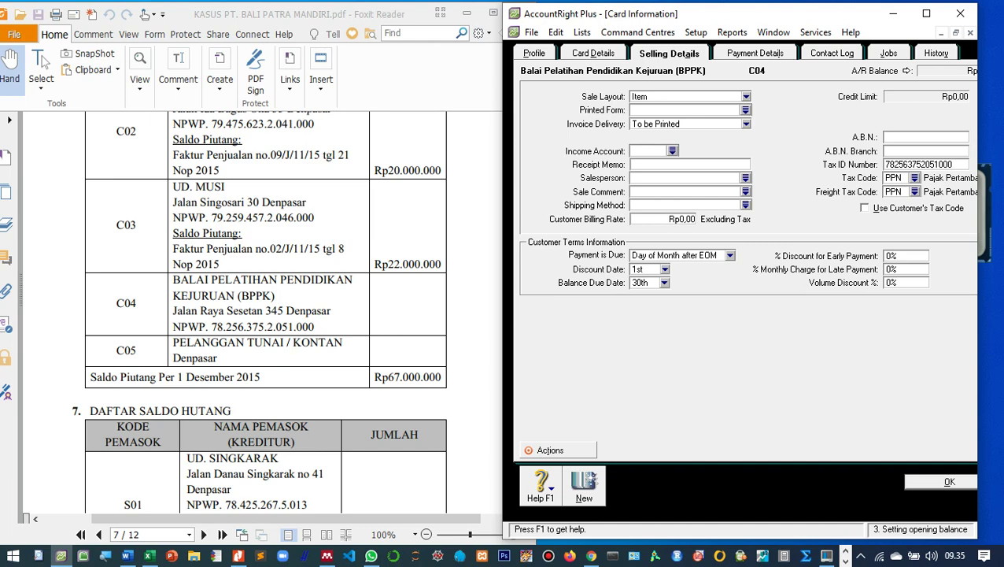
{"action": "left_click", "coordinate": [914, 191]}
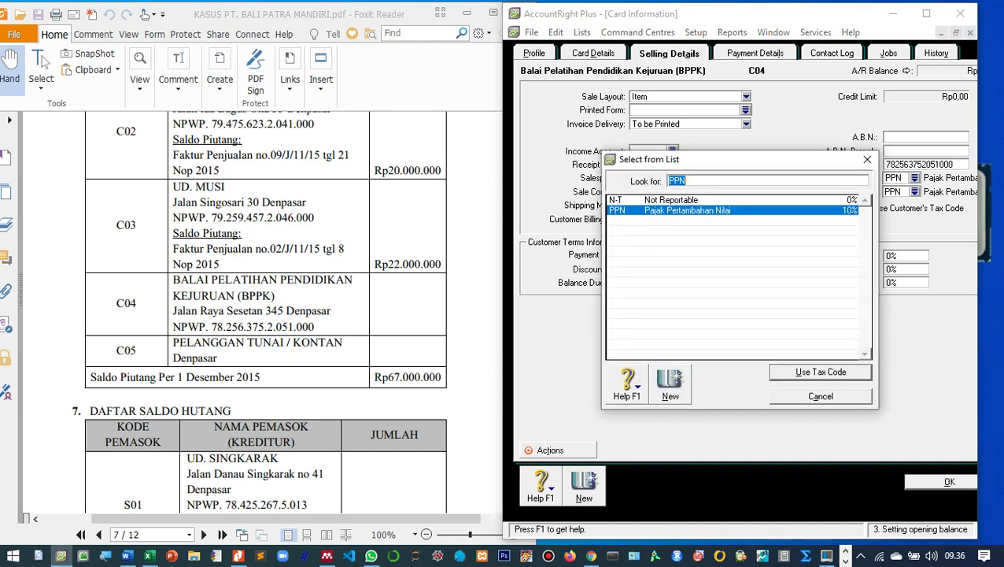
{"action": "double_click", "coordinate": [708, 202]}
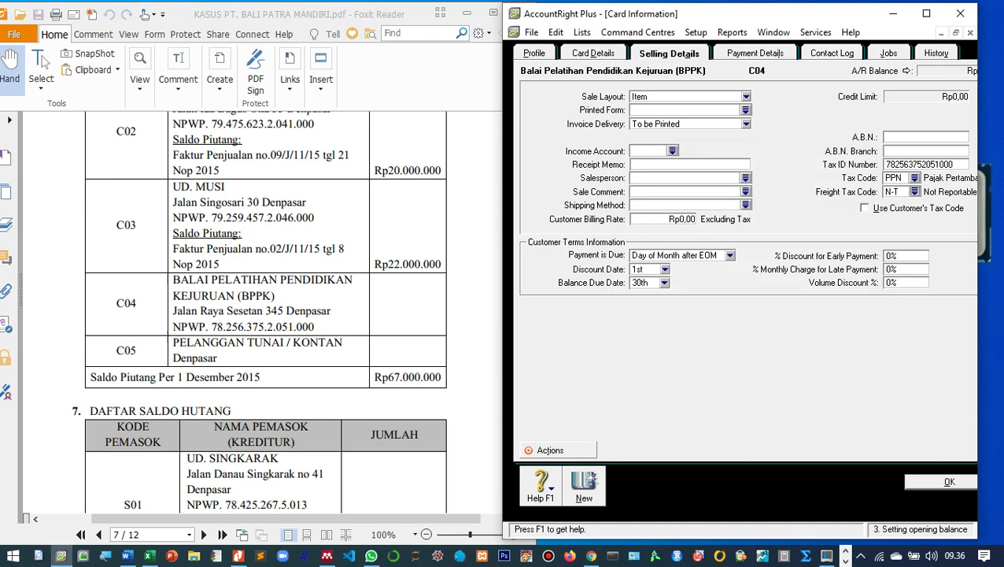
{"action": "key", "text": "Return"}
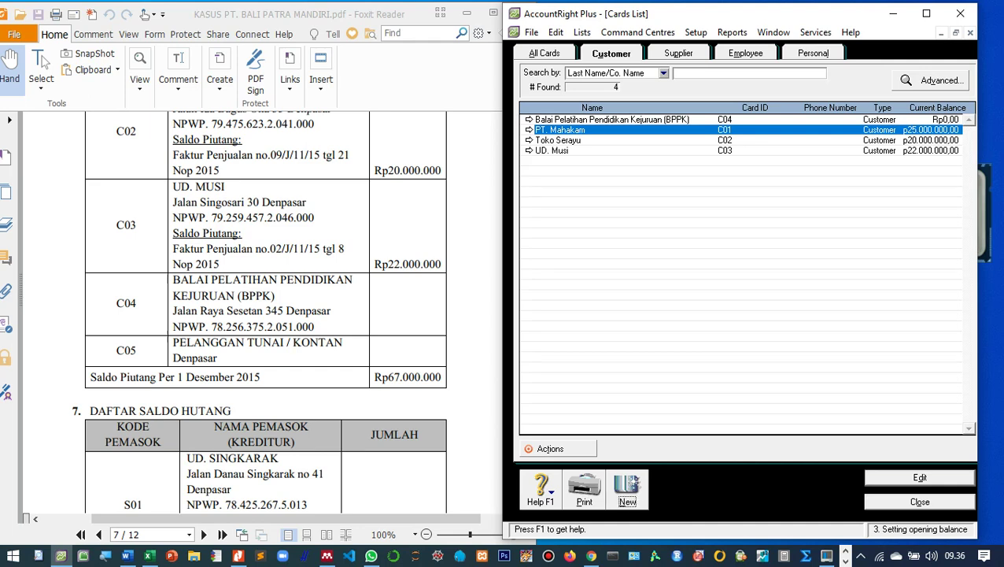
Add customer 'Pelanggan Tunai / Kontan', ID C05, address 'Denpasar'.
{"action": "key", "text": "alt+n"}
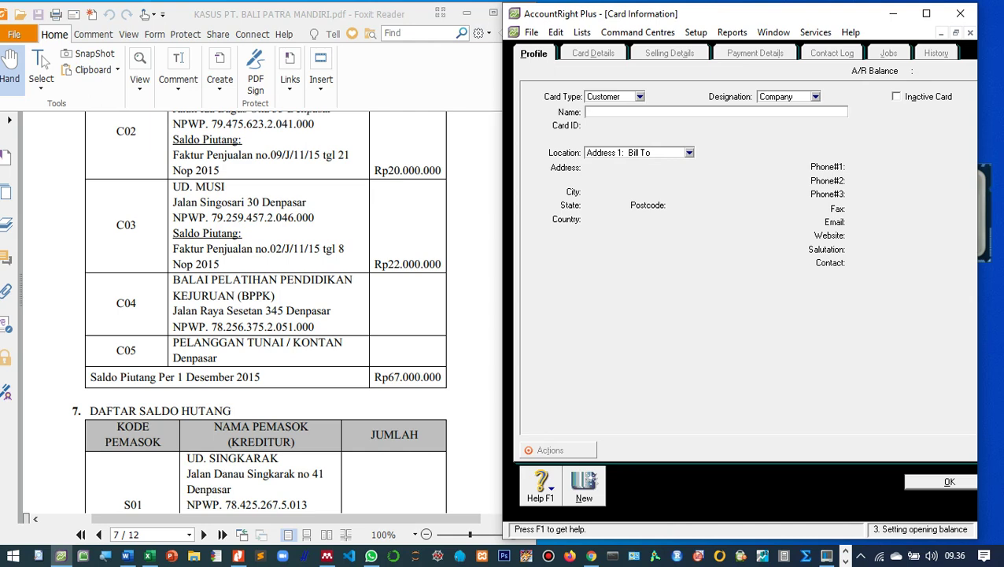
{"action": "type", "text": "Pelanggan Tunai / Kontan"}
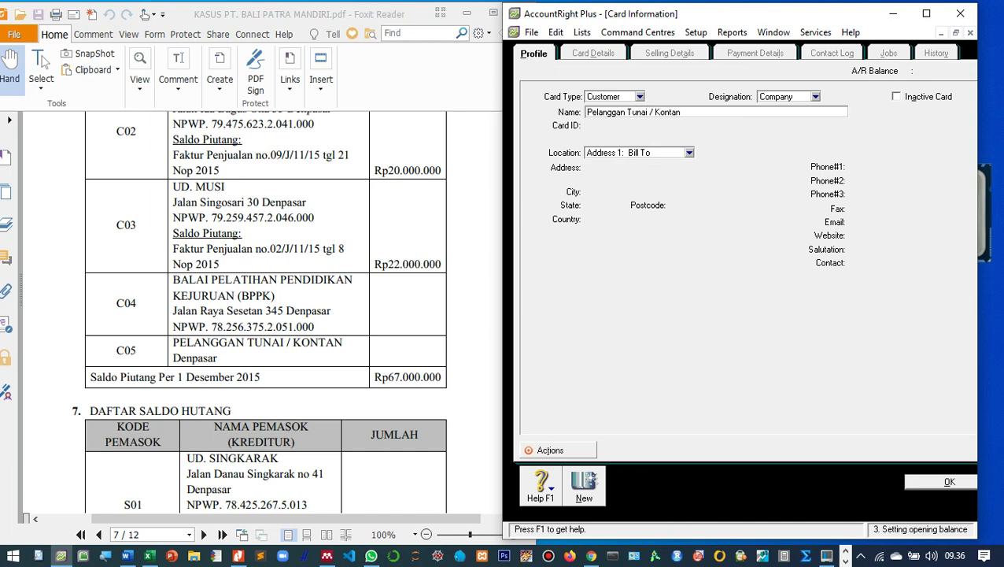
{"action": "key", "text": "Tab"}
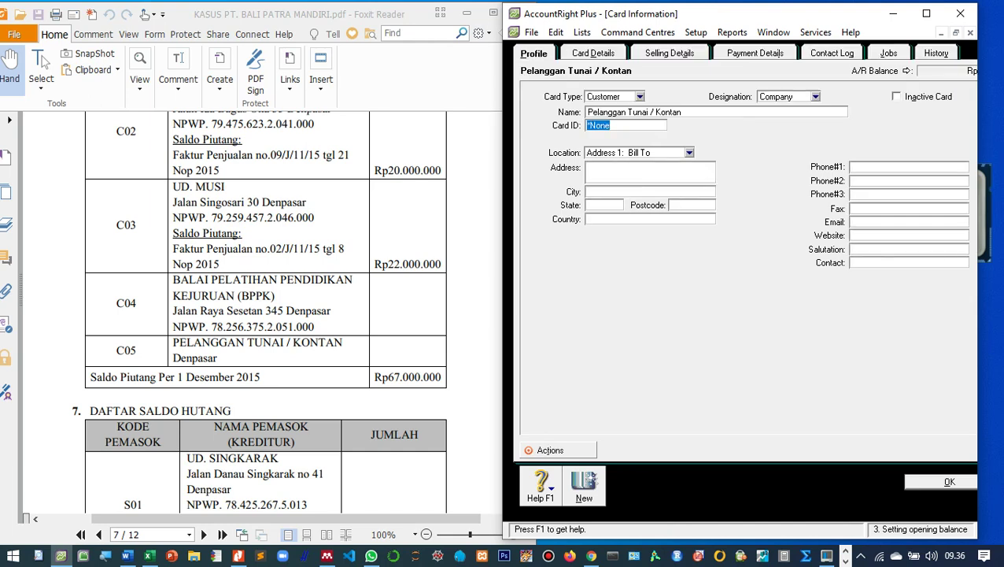
{"action": "type", "text": "C06"}
{"action": "key", "text": "BackSpace"}
{"action": "type", "text": "5"}
{"action": "left_click", "coordinate": [598, 192]}
{"action": "type", "text": "Denpasar"}
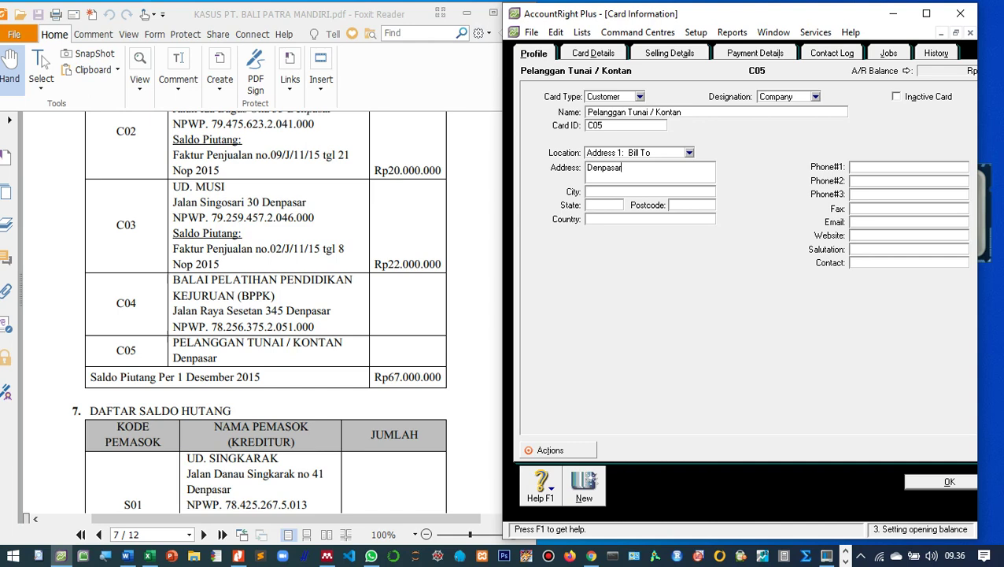
Set freight tax code N-T and Item sale layout, then save the card.
{"action": "key", "text": "ctrl+Tab"}
{"action": "key", "text": "ctrl+Tab"}
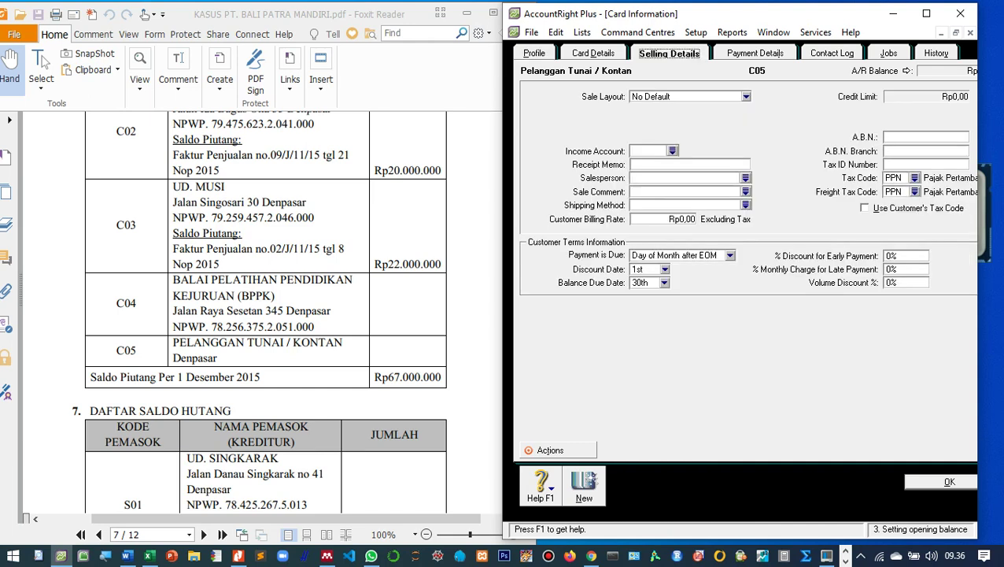
{"action": "key", "text": "Tab"}
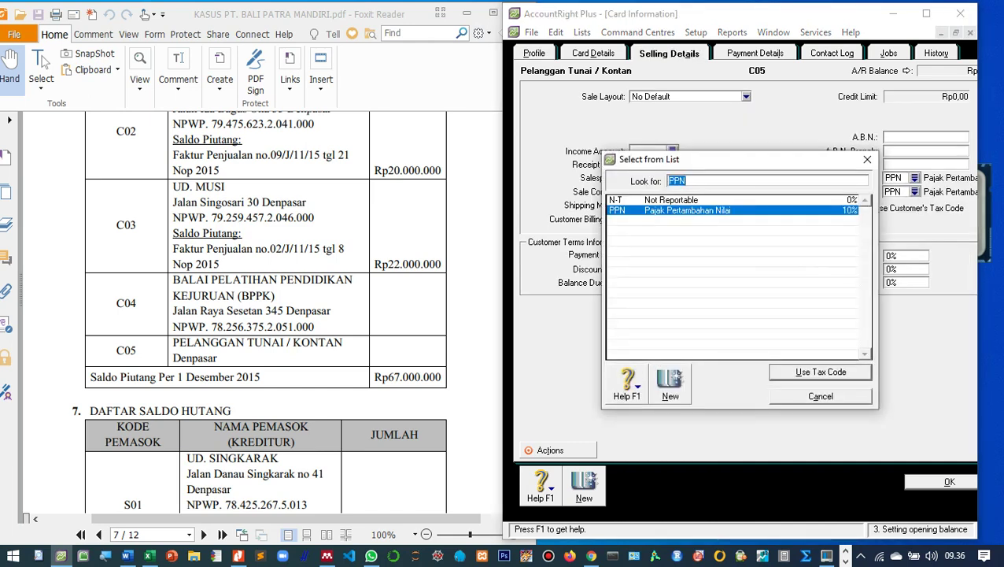
{"action": "type", "text": "N-T"}
{"action": "key", "text": "Return"}
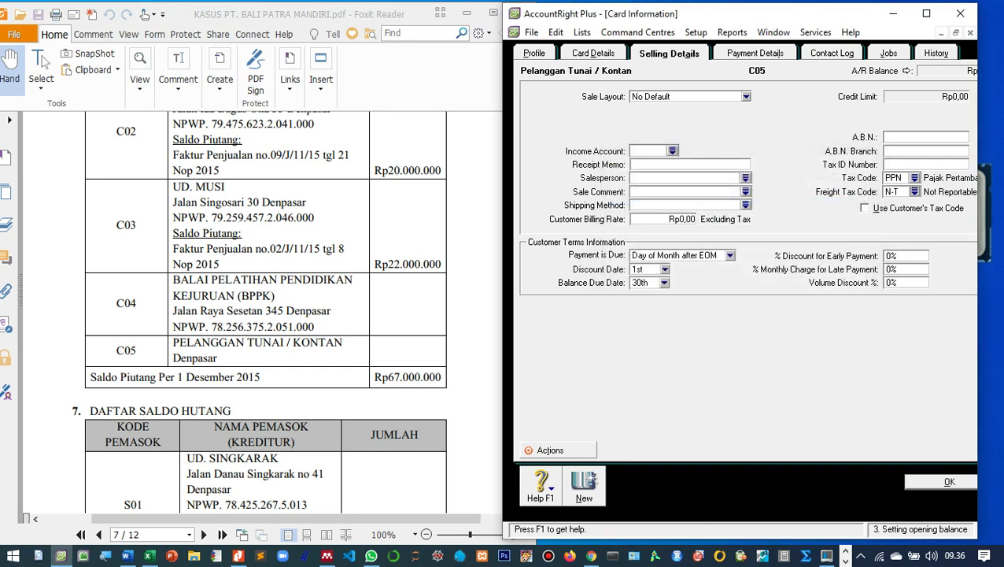
{"action": "key", "text": "alt+Down"}
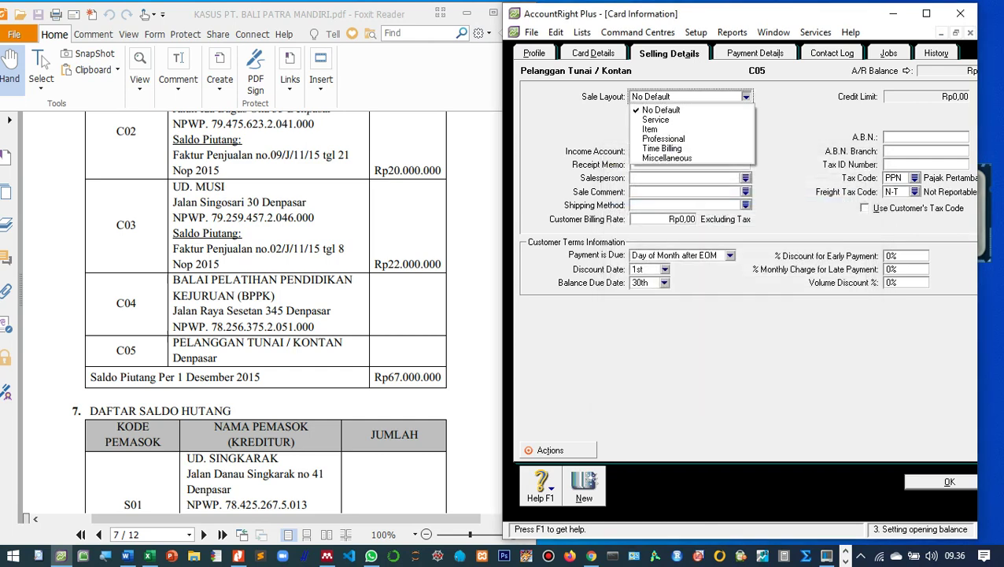
{"action": "key", "text": "Down"}
{"action": "key", "text": "Down"}
{"action": "key", "text": "Return"}
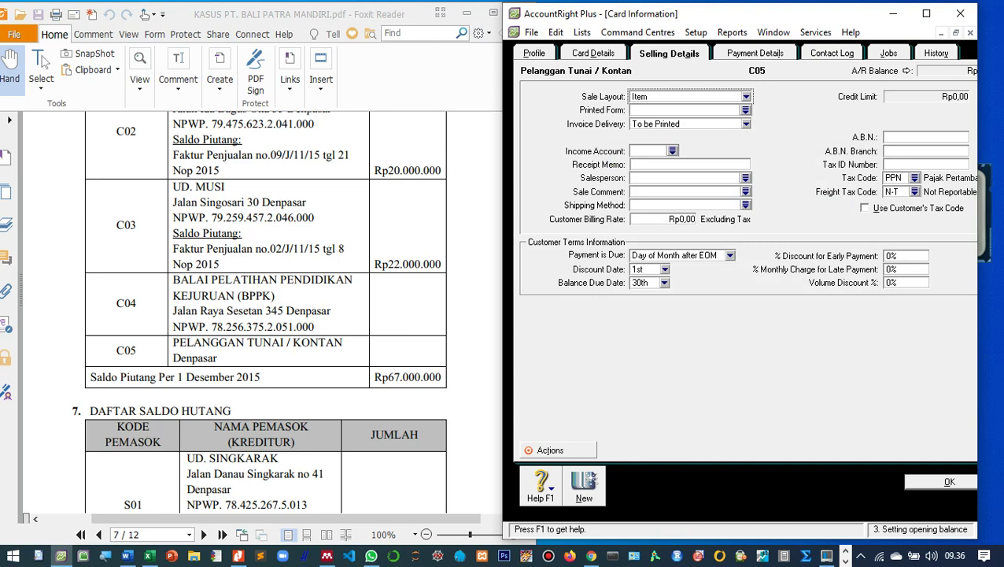
{"action": "key", "text": "Return"}
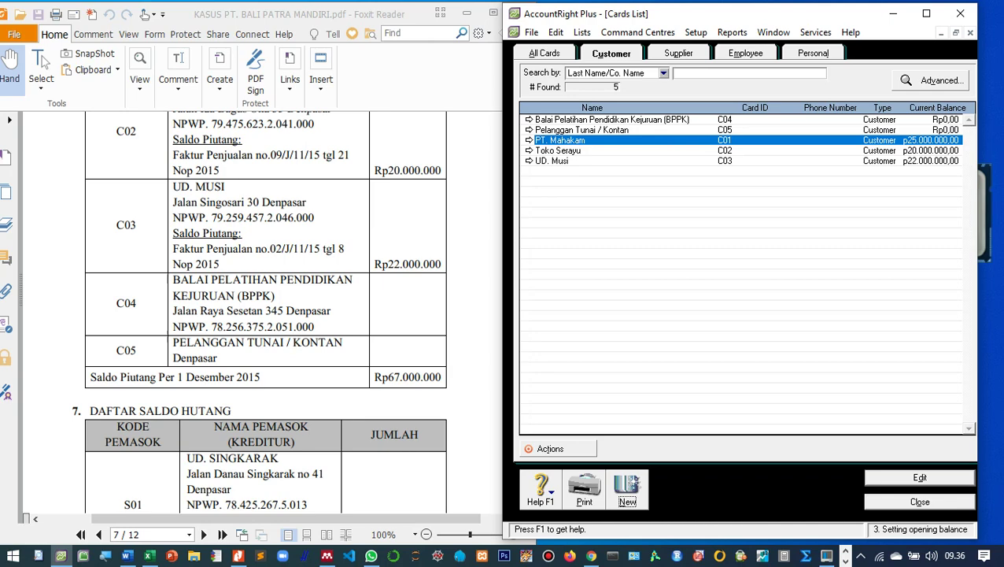
Scroll the PDF to the supplier debt table (Daftar Saldo Hutang) and close the Cards List.
{"action": "scroll", "coordinate": [266, 315], "scroll_direction": "up", "scroll_amount": 3}
{"action": "scroll", "coordinate": [266, 315], "scroll_direction": "down", "scroll_amount": 7}
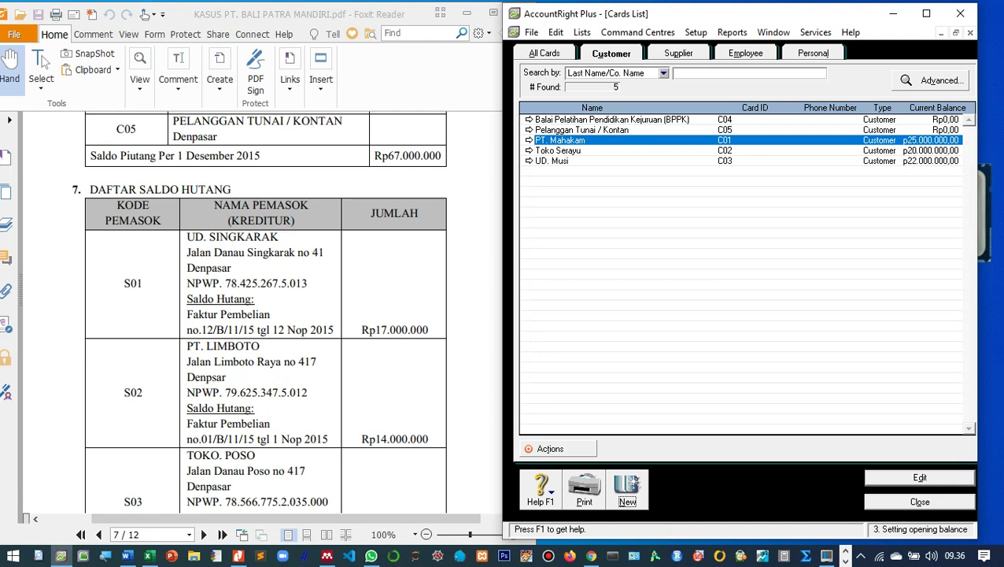
{"action": "scroll", "coordinate": [266, 314], "scroll_direction": "down", "scroll_amount": 1}
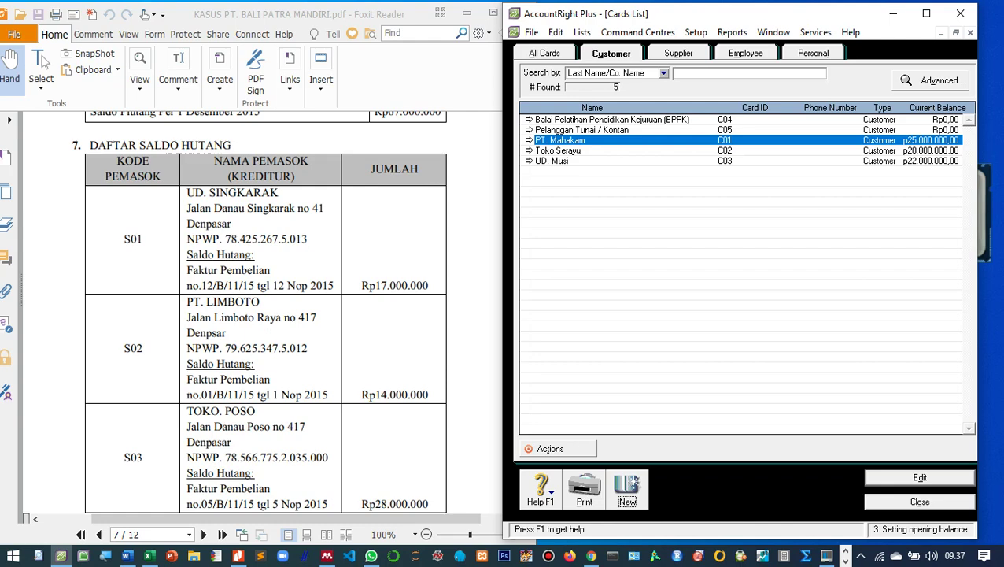
{"action": "scroll", "coordinate": [266, 315], "scroll_direction": "down", "scroll_amount": 10}
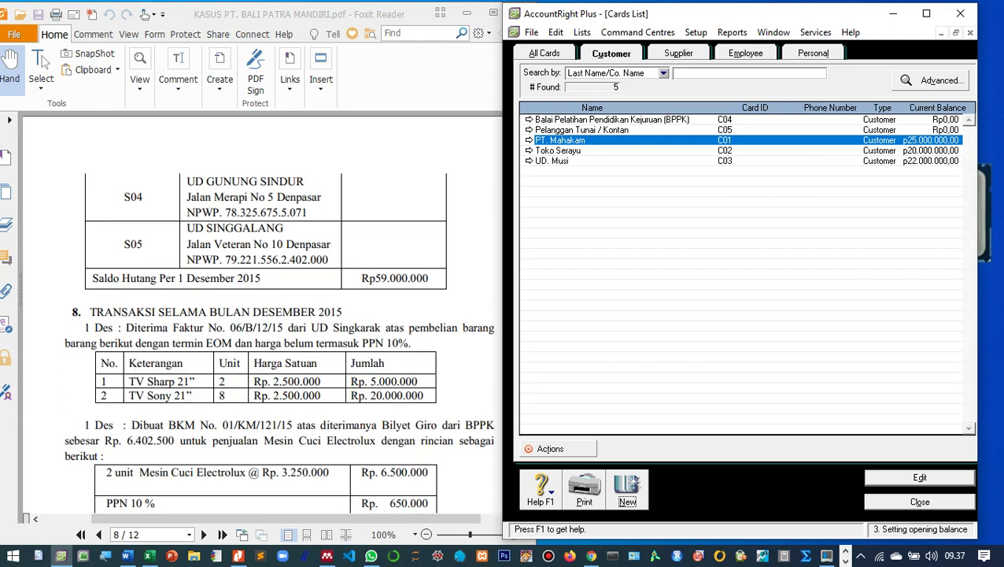
{"action": "scroll", "coordinate": [266, 315], "scroll_direction": "up", "scroll_amount": 10}
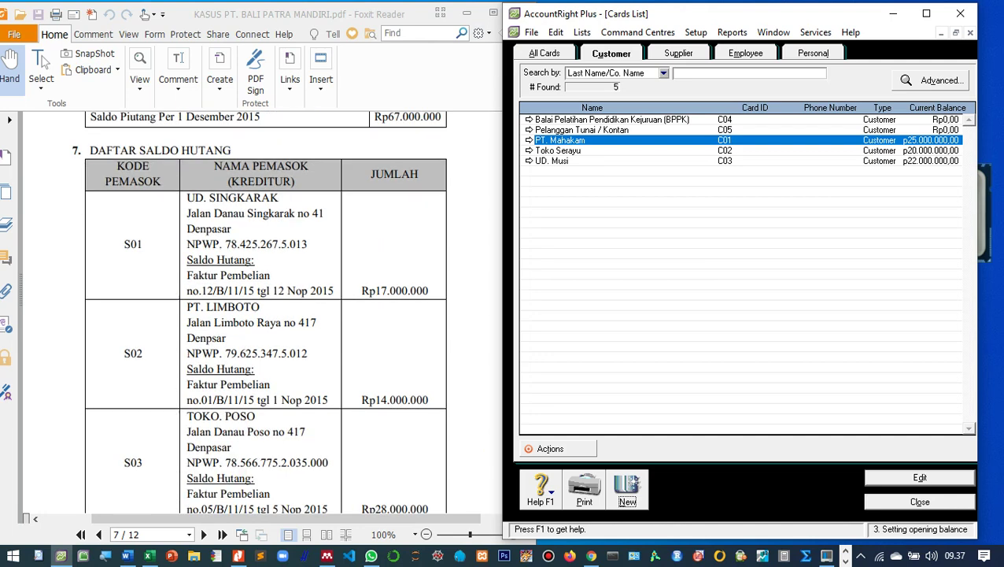
{"action": "key", "text": "Escape"}
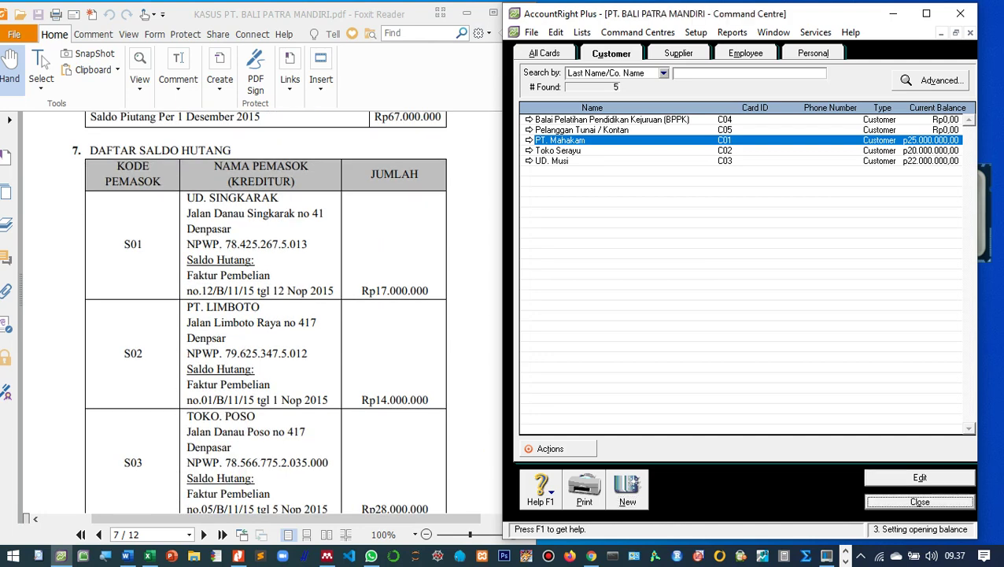
Open Supplier Balances from Setup > Balances, showing no suppliers yet, and nudge the window slightly right.
{"action": "left_click", "coordinate": [695, 32]}
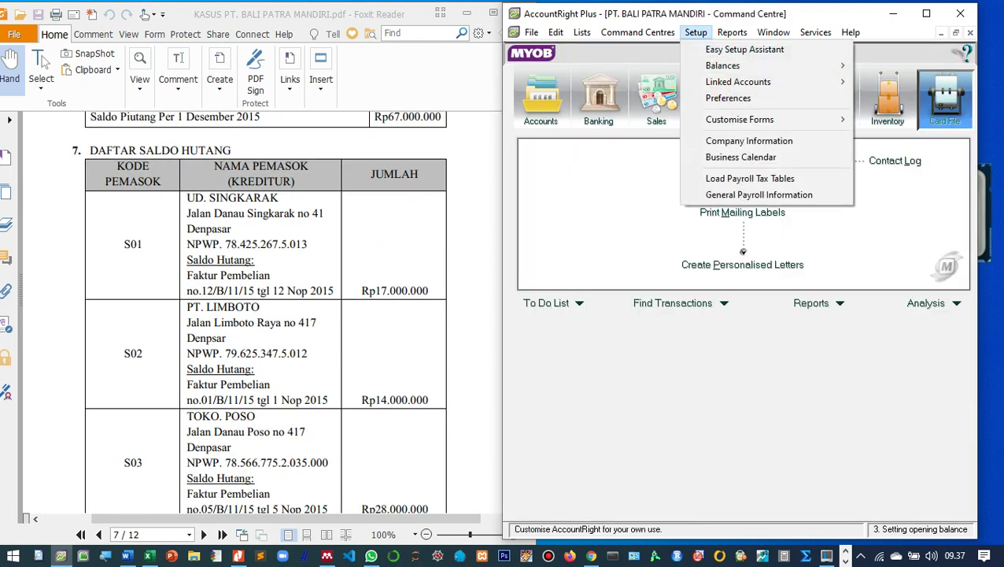
{"action": "mouse_move", "coordinate": [723, 65]}
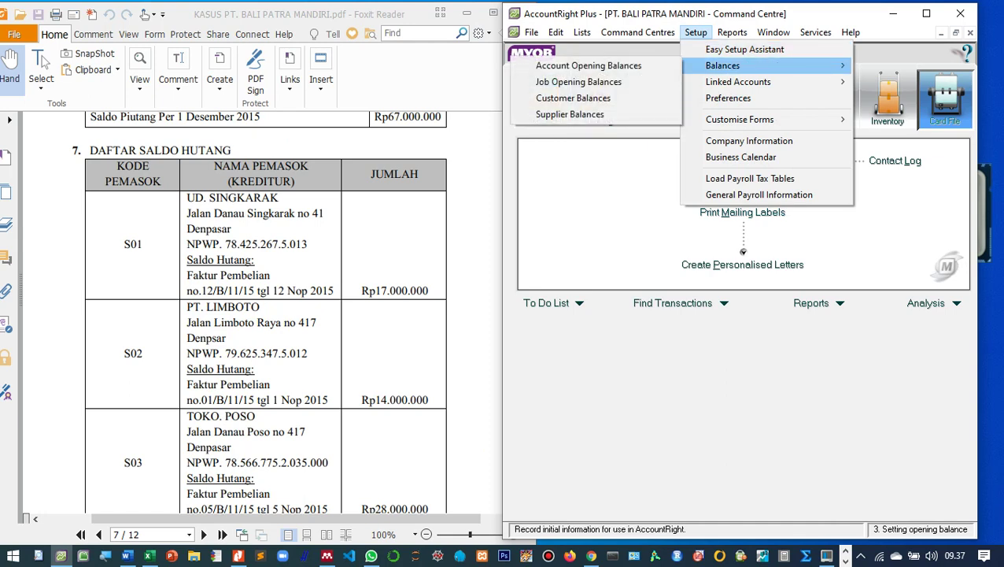
{"action": "key", "text": "Return"}
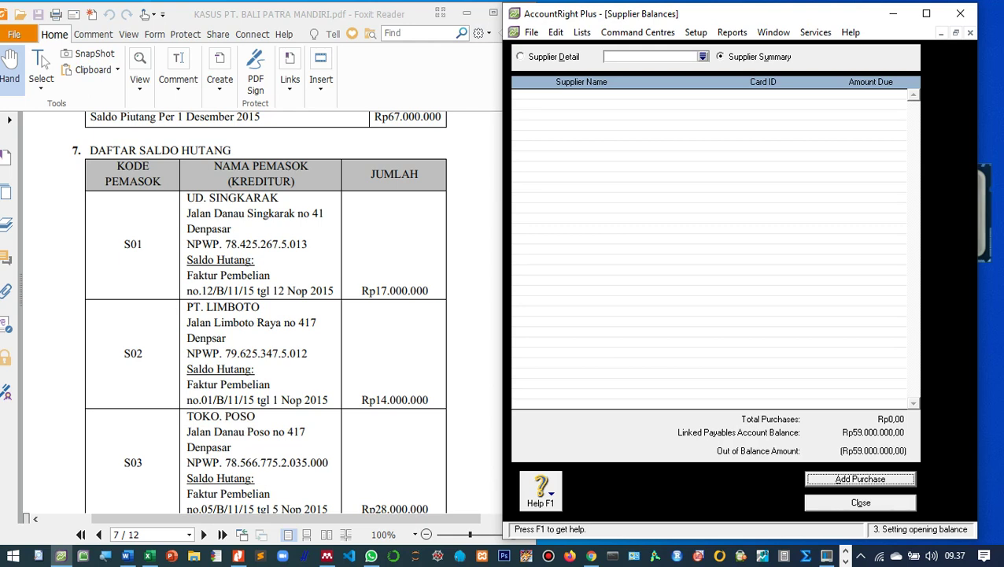
{"action": "scroll", "coordinate": [262, 315], "scroll_direction": "down", "scroll_amount": 5}
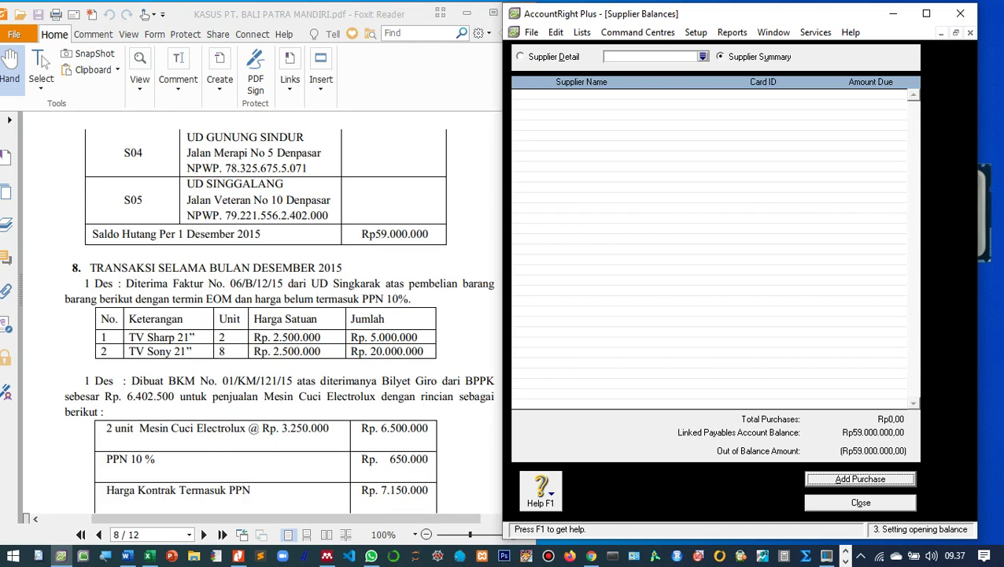
{"action": "scroll", "coordinate": [262, 312], "scroll_direction": "up", "scroll_amount": 5}
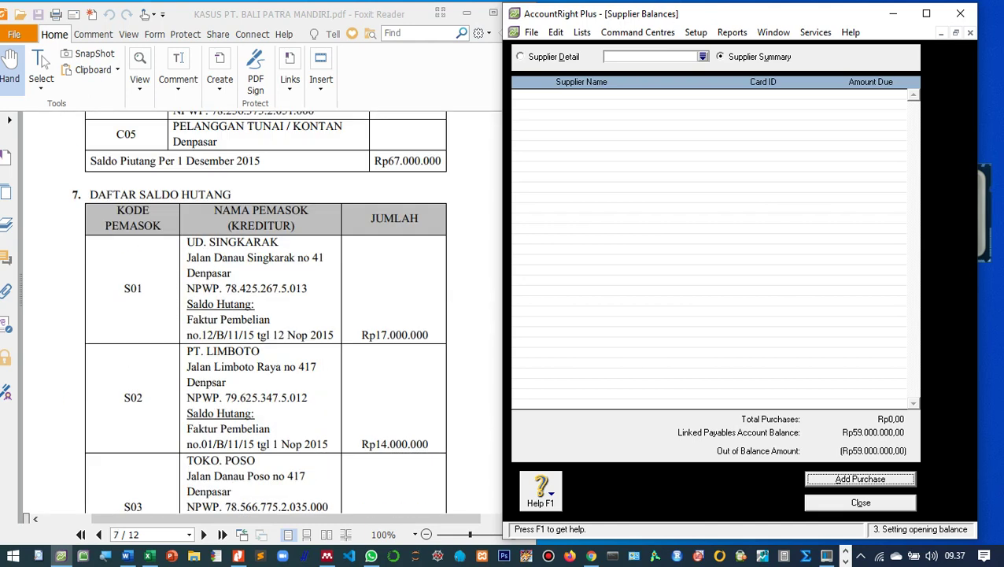
{"action": "scroll", "coordinate": [262, 315], "scroll_direction": "down", "scroll_amount": 1}
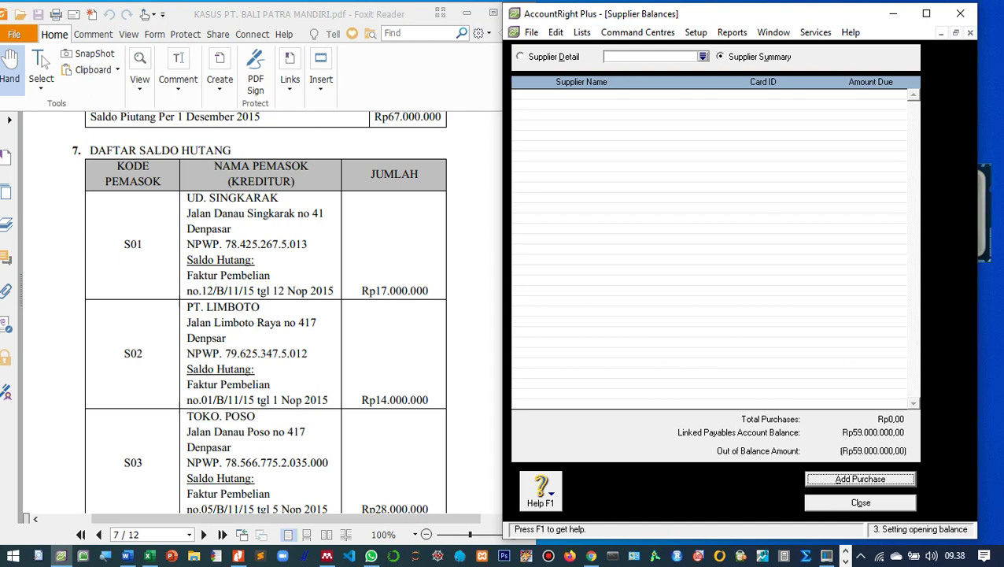
{"action": "left_click_drag", "start_coordinate": [651, 20], "coordinate": [687, 32]}
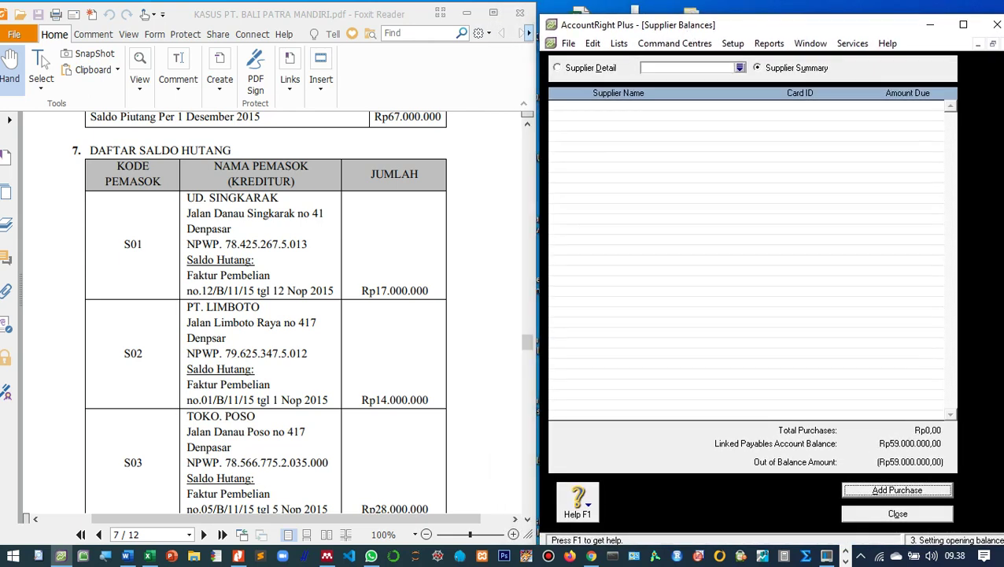
Start a historical purchase and create a new supplier card from the Supplier Name list.
{"action": "key", "text": "Return"}
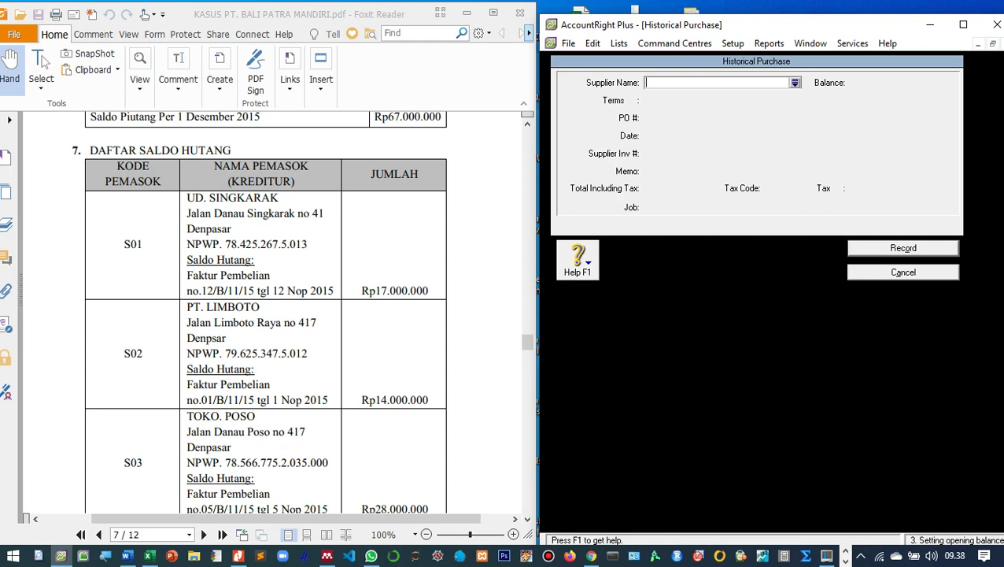
{"action": "key", "text": "Tab"}
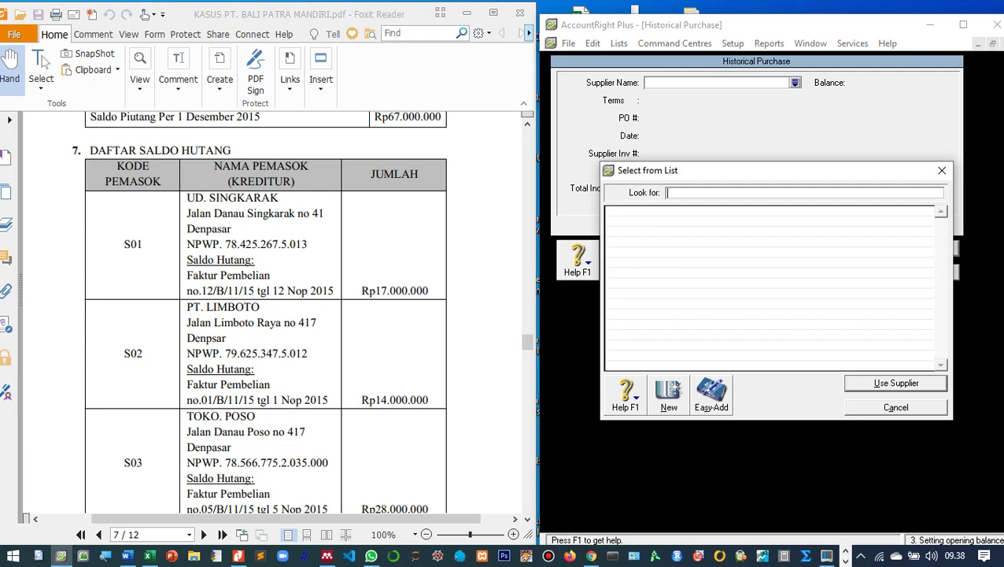
{"action": "left_click", "coordinate": [669, 393]}
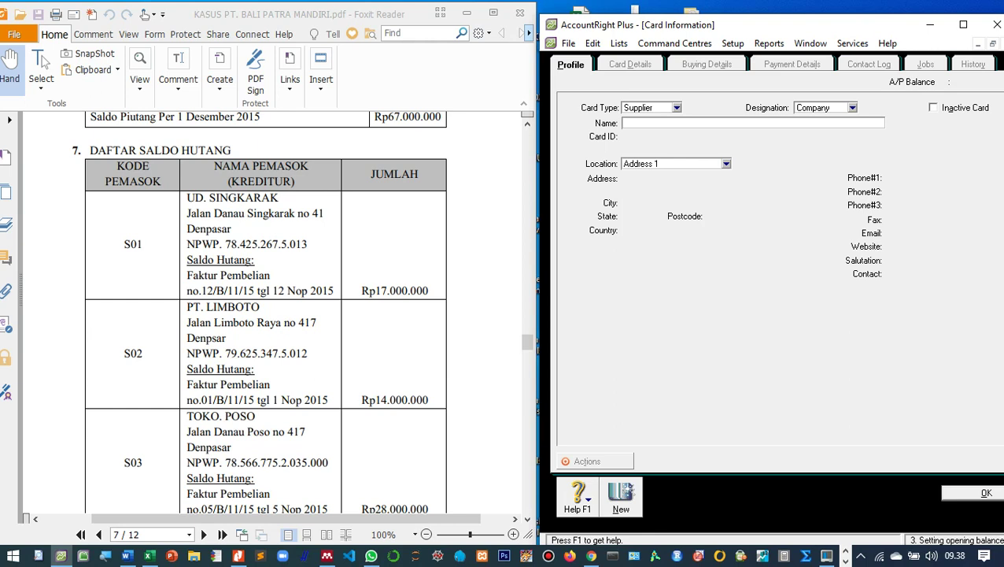
{"action": "type", "text": "UD. Singkarak"}
{"action": "key", "text": "Tab"}
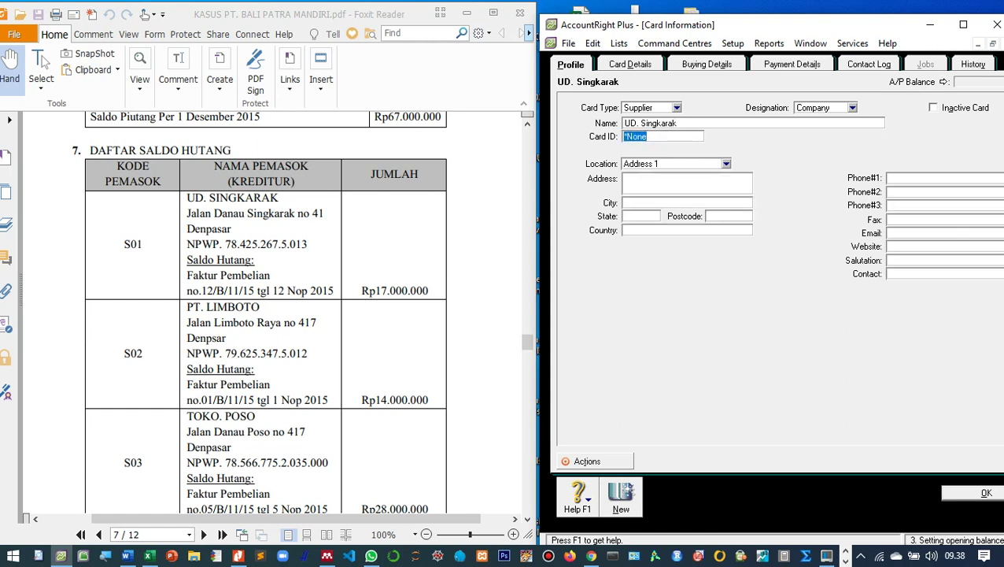
{"action": "type", "text": "S01"}
{"action": "key", "text": "Tab"}
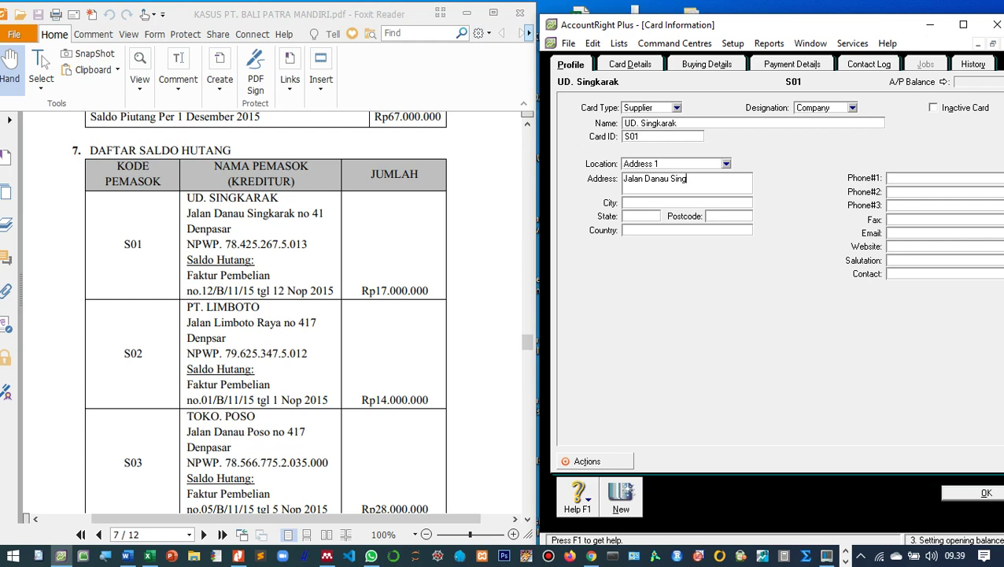
{"action": "key", "text": "alt+b"}
Set the supplier's purchase layout to Item and reposition and widen the card window.
{"action": "key", "text": "alt+Down"}
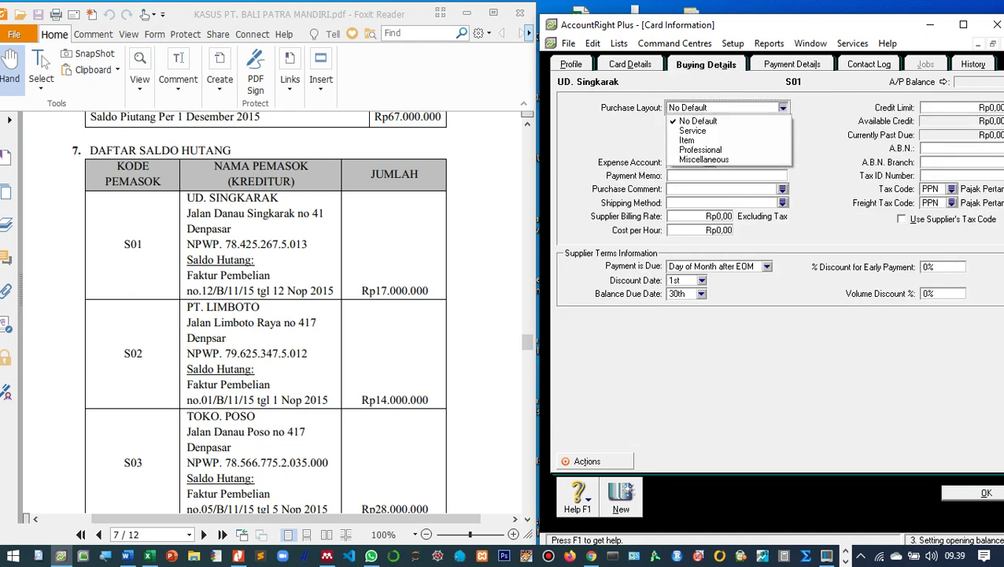
{"action": "key", "text": "Down"}
{"action": "key", "text": "Down"}
{"action": "key", "text": "Return"}
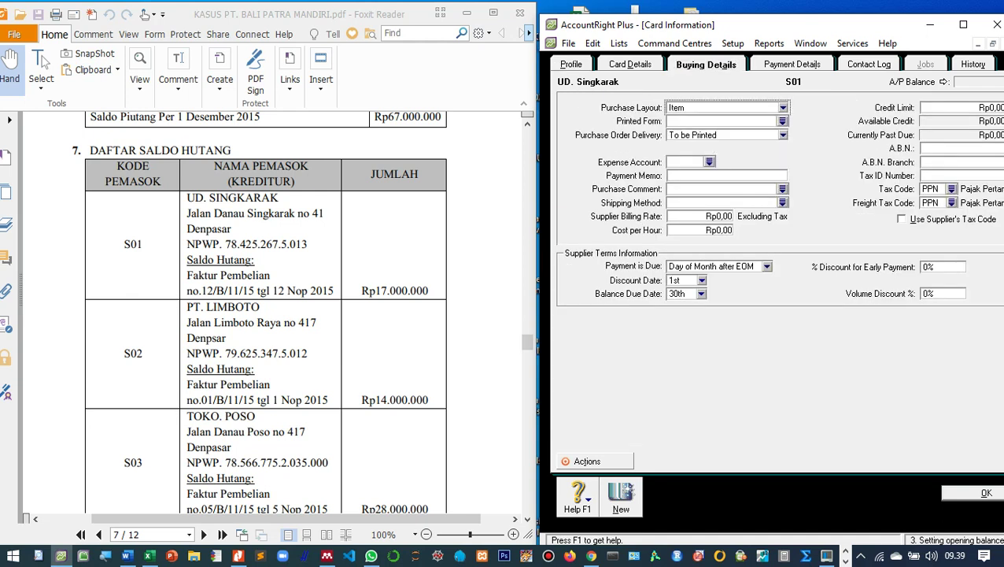
{"action": "left_click_drag", "start_coordinate": [754, 26], "coordinate": [716, 18]}
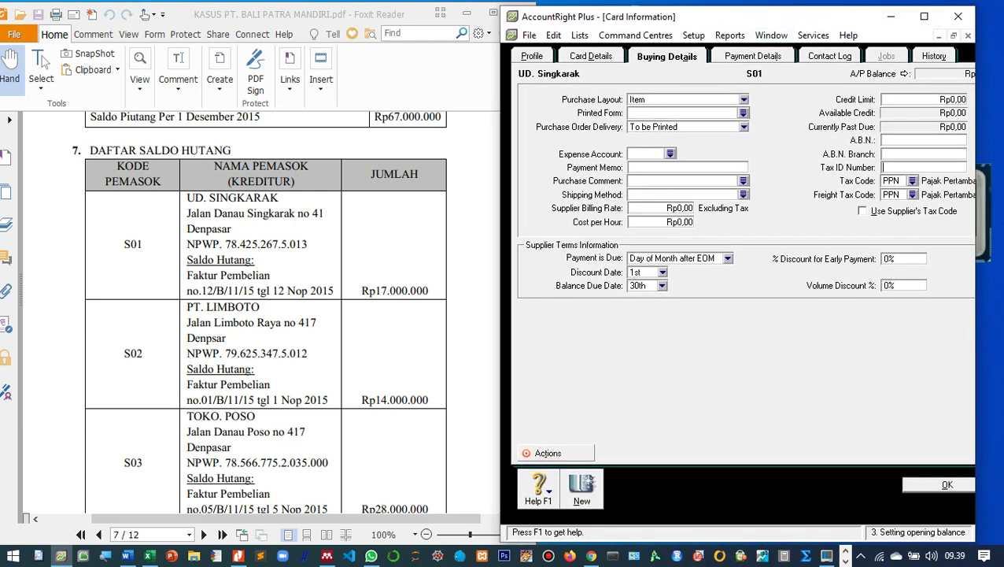
{"action": "left_click_drag", "start_coordinate": [976, 314], "coordinate": [1002, 314]}
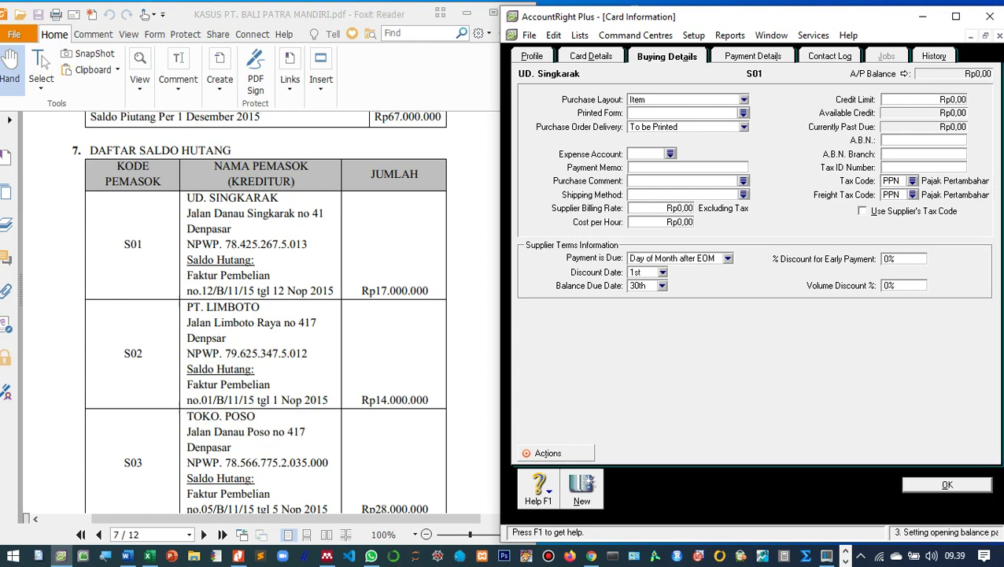
Enter the supplier's tax ID number, choose N-T as freight tax code, and save the card.
{"action": "key", "text": "Tab"}
{"action": "type", "text": "N-T"}
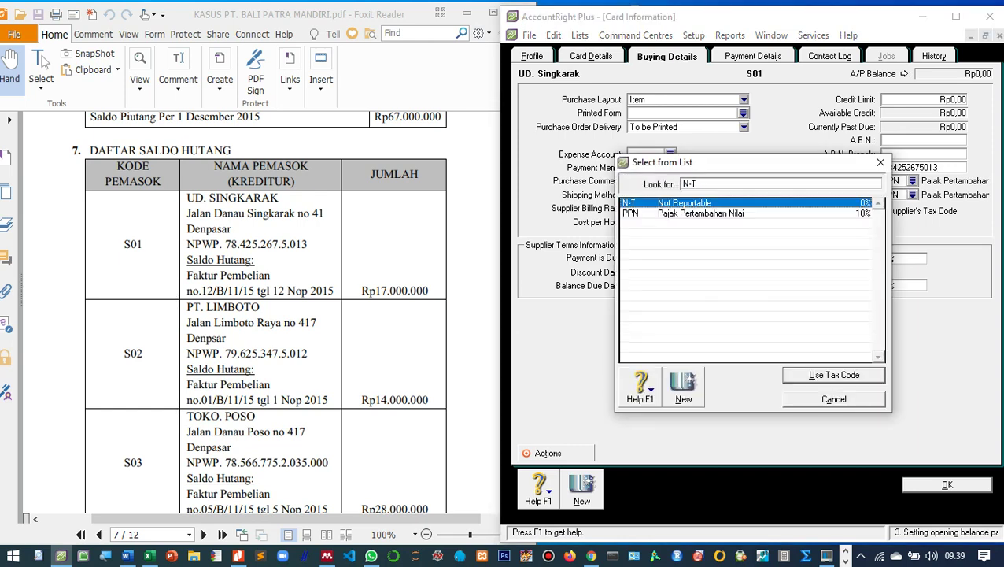
{"action": "key", "text": "Return"}
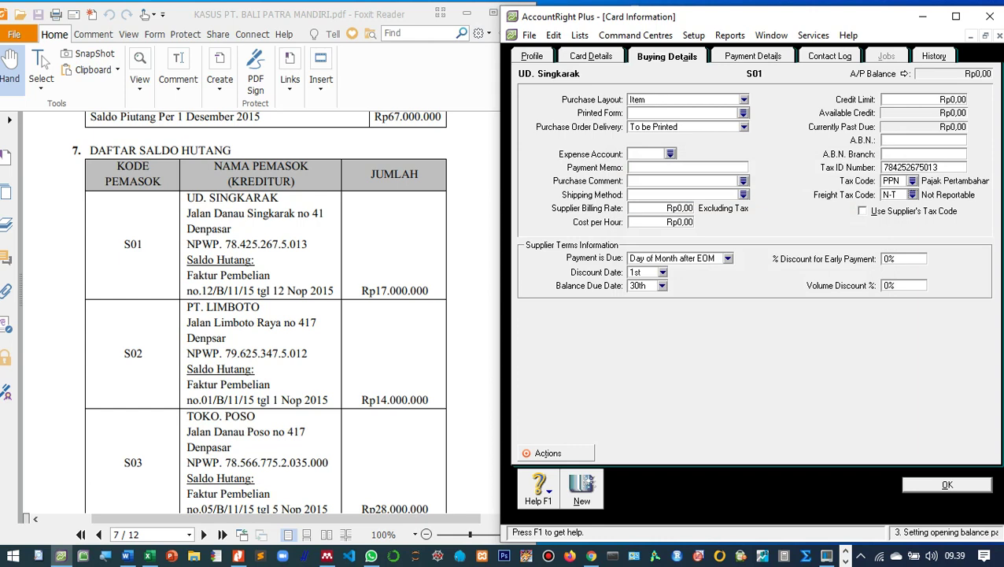
{"action": "key", "text": "Tab"}
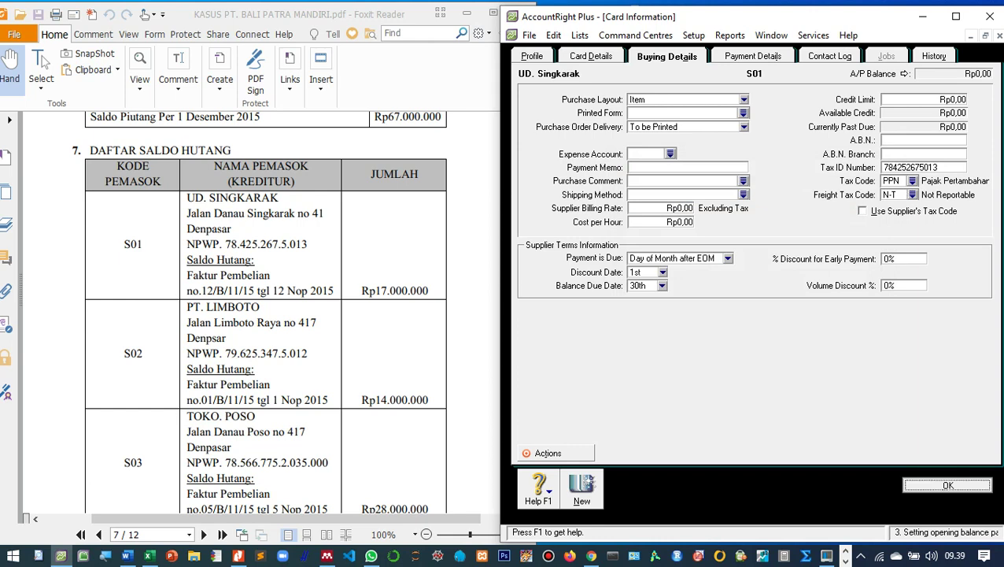
{"action": "key", "text": "Return"}
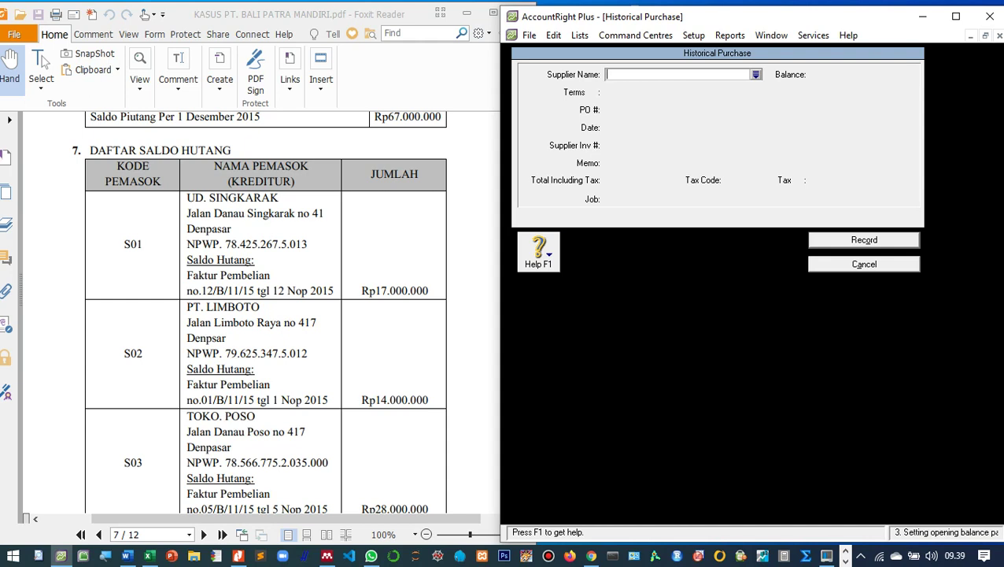
Select UD. Singkarak as supplier, enter the purchase order number, and date it 12/11/2015.
{"action": "key", "text": "Tab"}
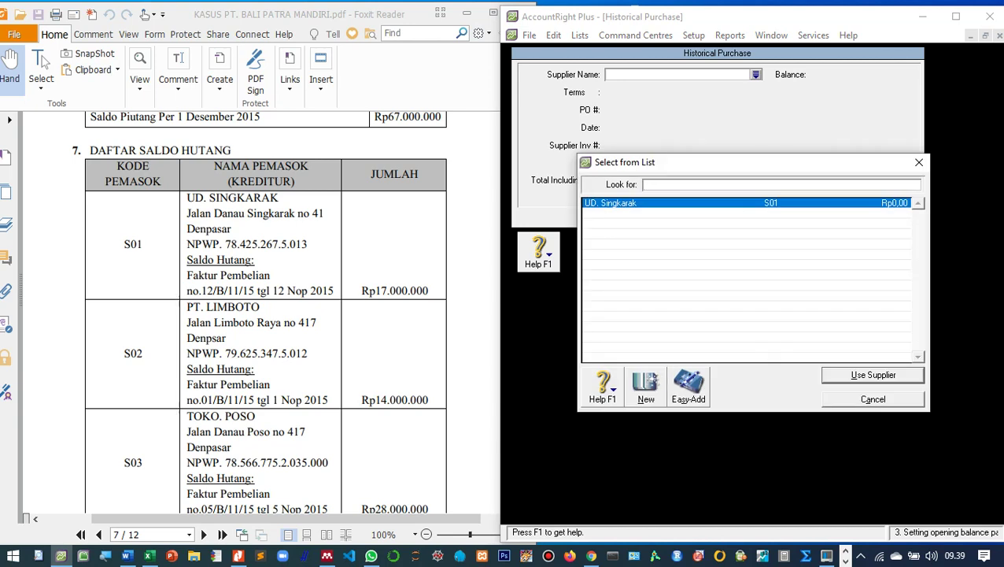
{"action": "key", "text": "Return"}
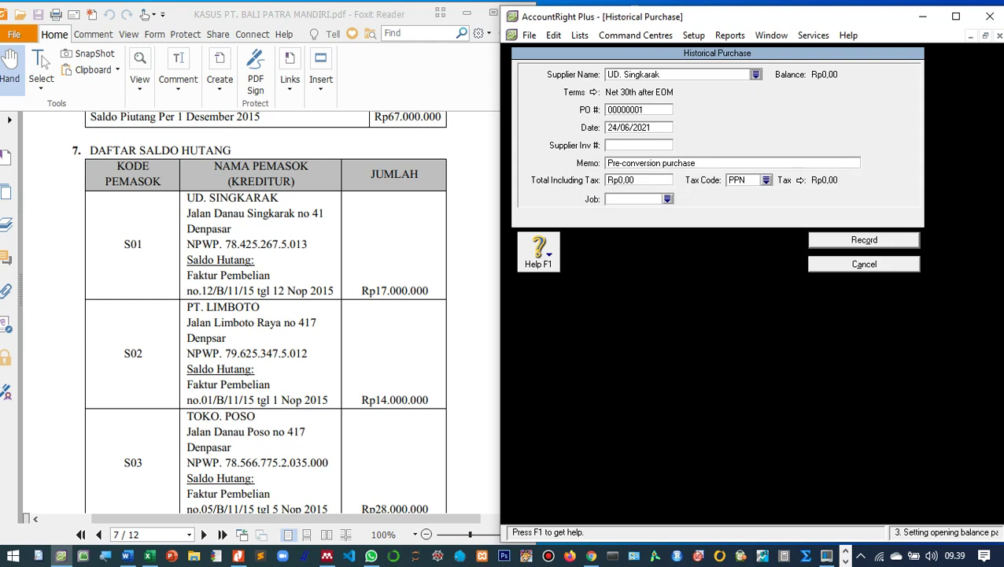
{"action": "key", "text": "Tab"}
{"action": "type", "text": "12"}
{"action": "type", "text": "/B/1"}
{"action": "type", "text": "1/"}
{"action": "key", "text": "BackSpace"}
{"action": "key", "text": "BackSpace"}
{"action": "key", "text": "BackSpace"}
{"action": "key", "text": "BackSpace"}
{"action": "key", "text": "BackSpace"}
{"action": "key", "text": "BackSpace"}
{"action": "key", "text": "BackSpace"}
{"action": "type", "text": "2N"}
{"action": "key", "text": "BackSpace"}
{"action": "type", "text": "B1115"}
{"action": "key", "text": "Tab"}
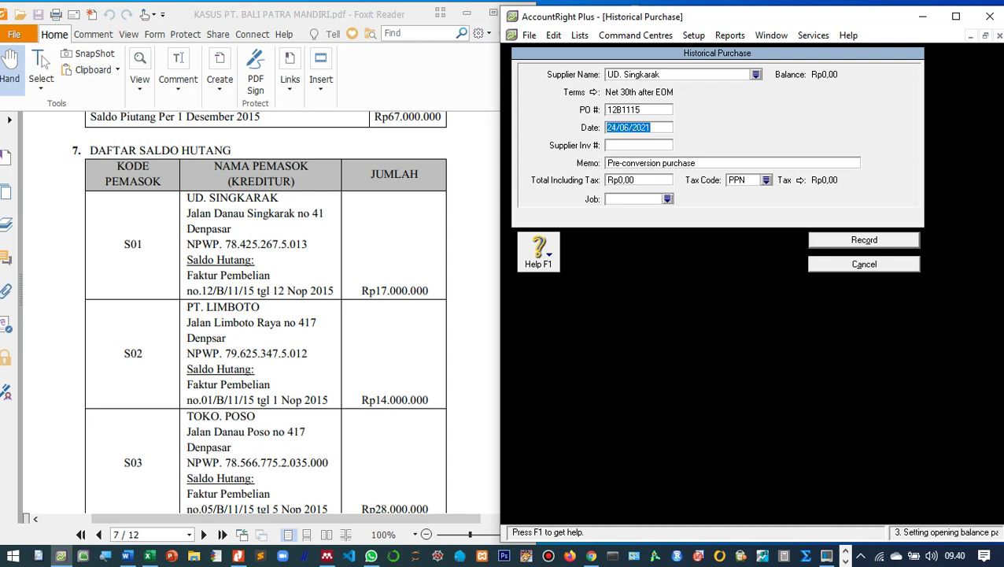
{"action": "type", "text": "12/11/2015"}
{"action": "key", "text": "Tab"}
{"action": "key", "text": "Tab"}
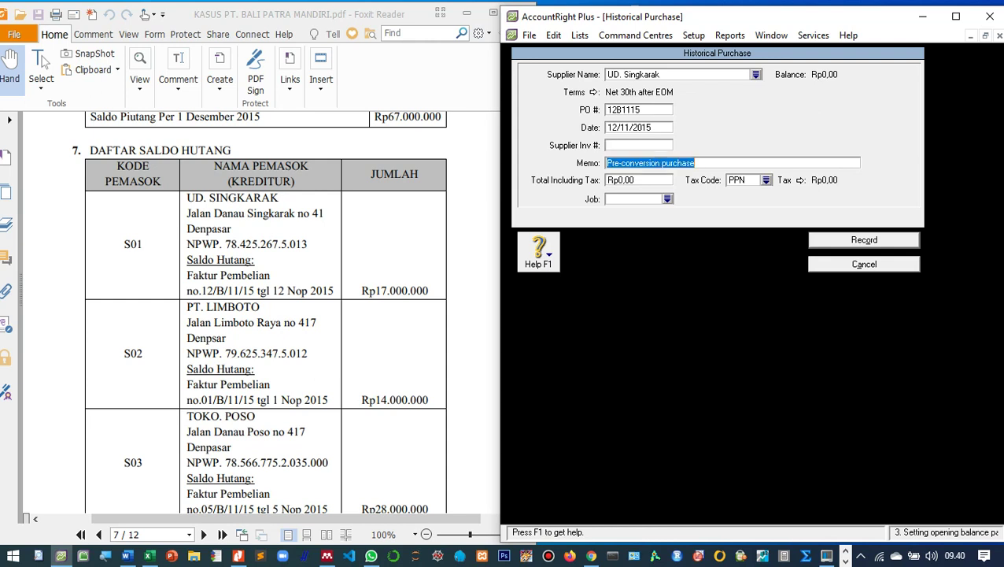
Add memo 'Saldo awal utang dagang di UD. Singkarak', total 17.000.000, tax code N-T, and record it.
{"action": "type", "text": "S"}
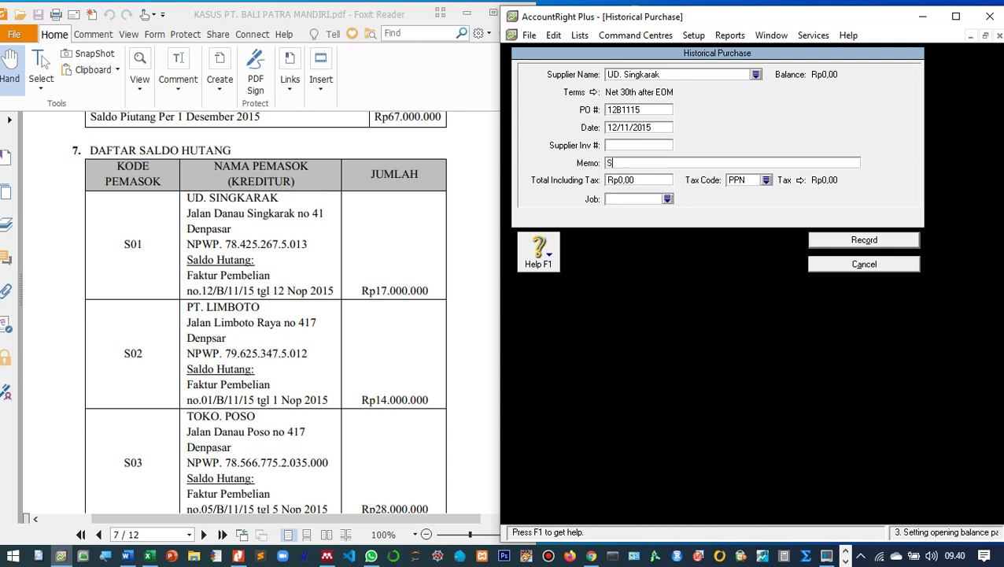
{"action": "type", "text": "aldo awal utang dagang di UD. "}
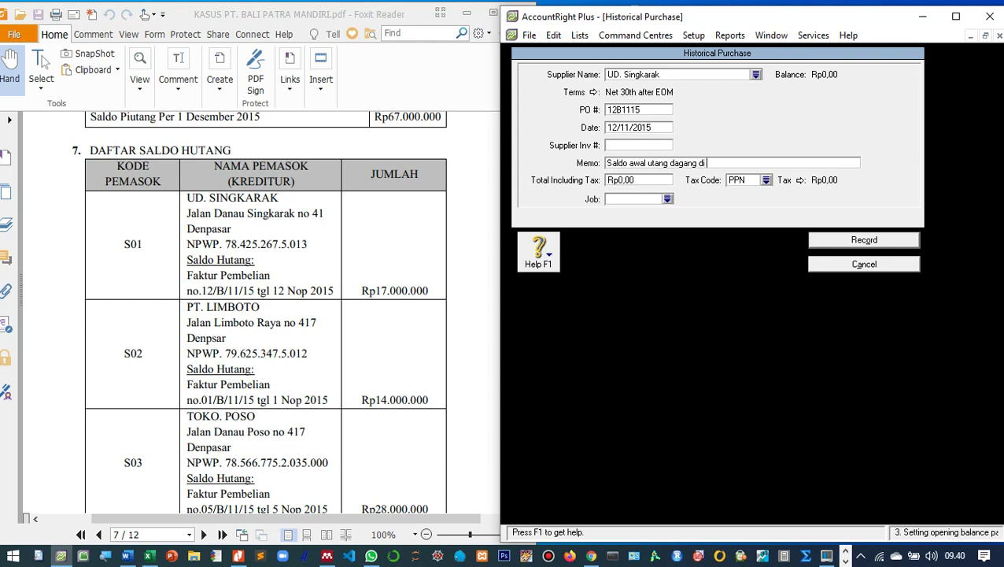
{"action": "type", "text": "Singkarak"}
{"action": "key", "text": "Tab"}
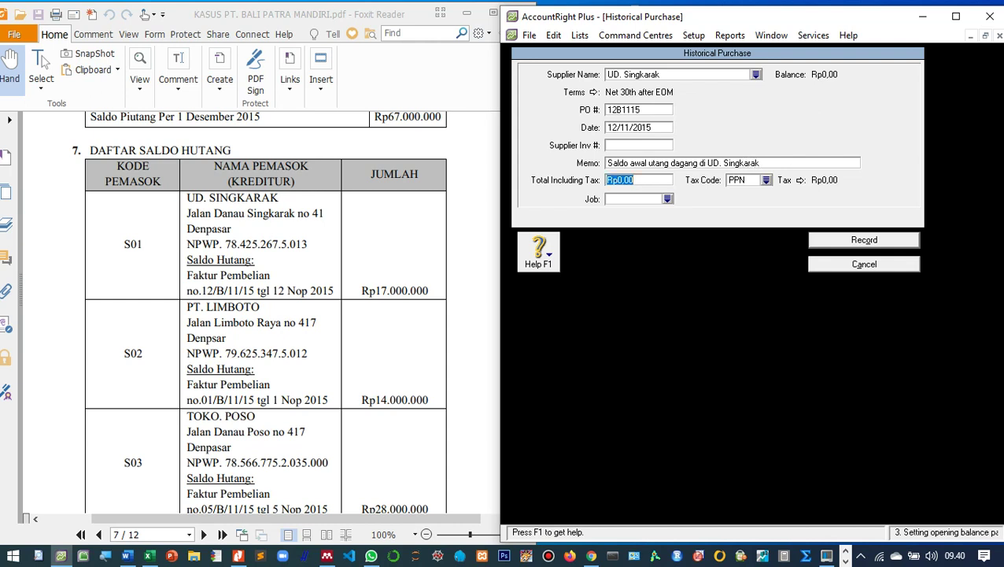
{"action": "type", "text": "17.000.0"}
{"action": "type", "text": "00"}
{"action": "key", "text": "Tab"}
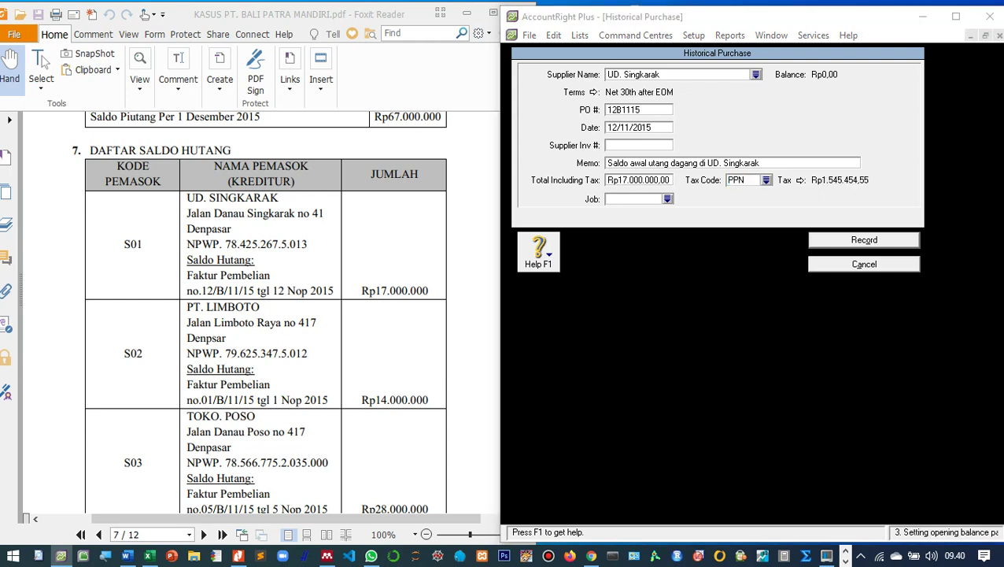
{"action": "key", "text": "space"}
{"action": "type", "text": "N-T"}
{"action": "key", "text": "Return"}
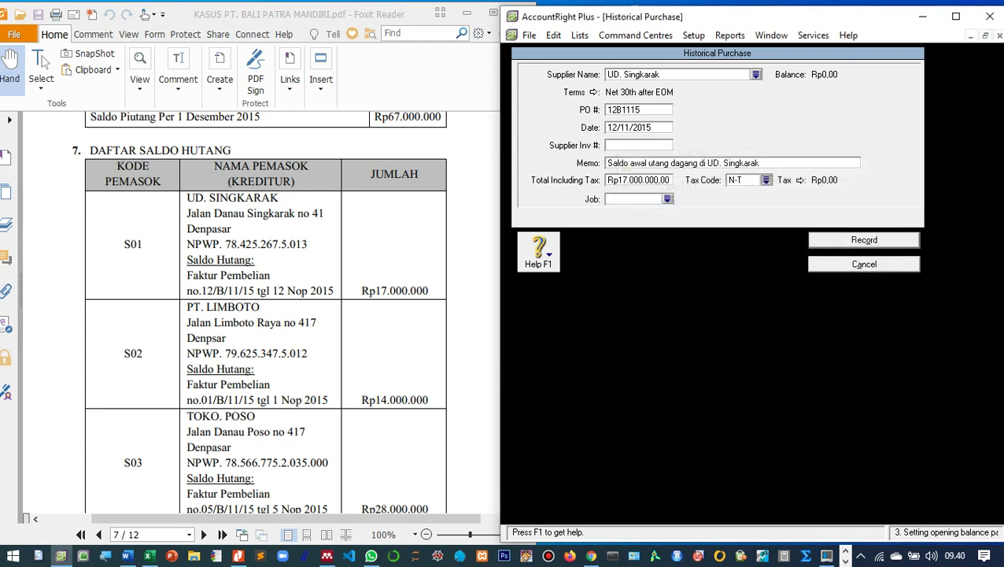
{"action": "key", "text": "Return"}
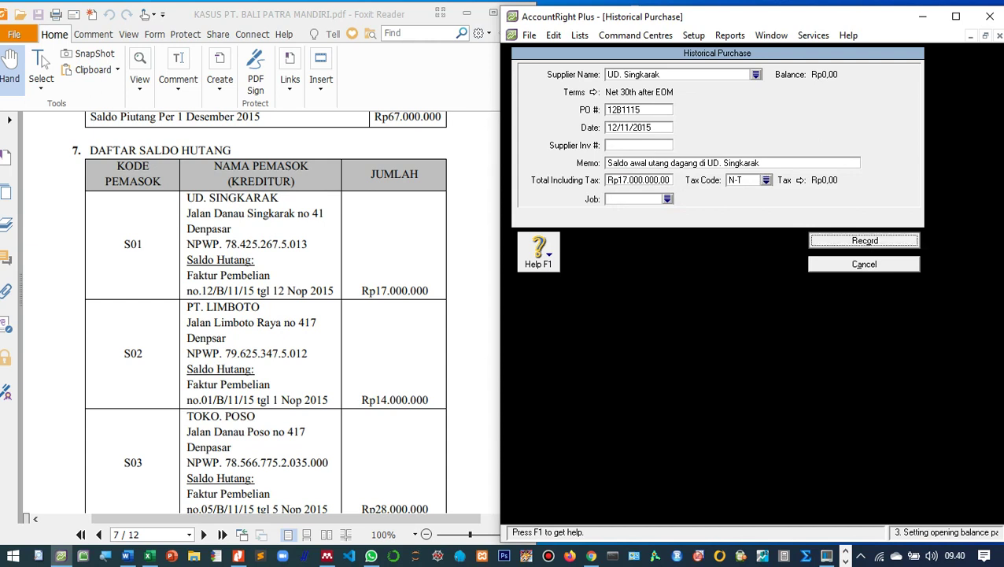
{"action": "key", "text": "Return"}
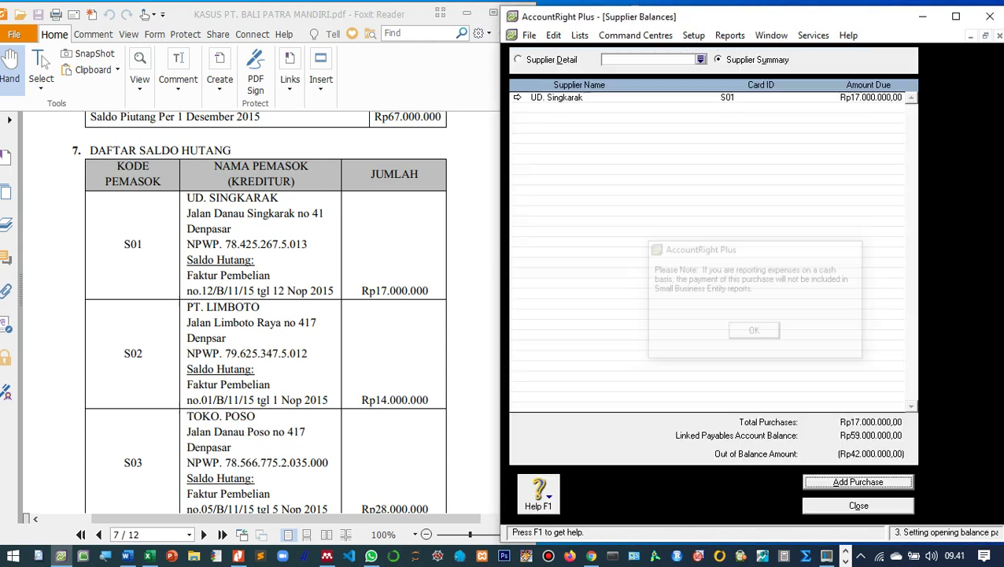
Begin another historical purchase and create a new supplier card from the supplier list.
{"action": "scroll", "coordinate": [266, 315], "scroll_direction": "down", "scroll_amount": 1}
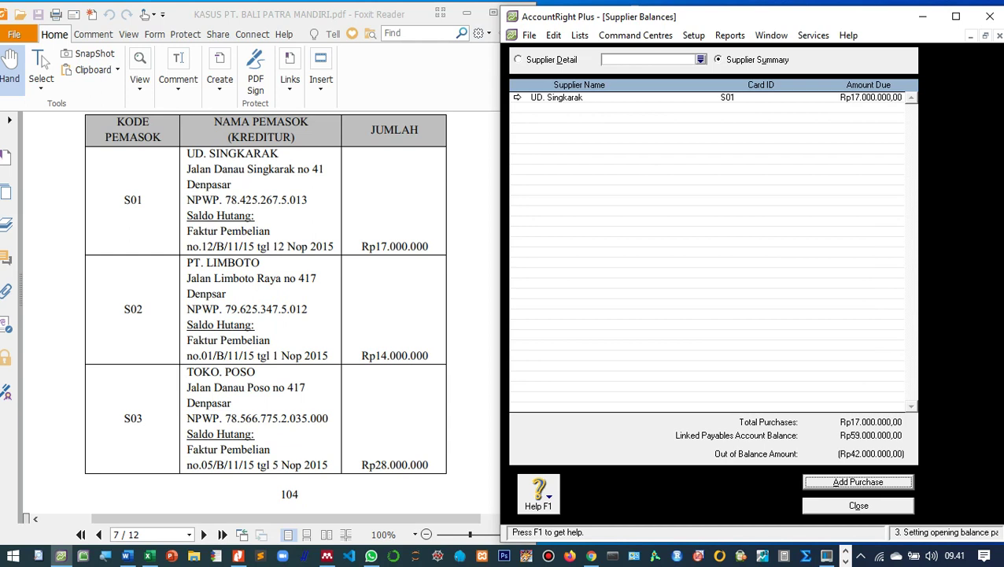
{"action": "key", "text": "Return"}
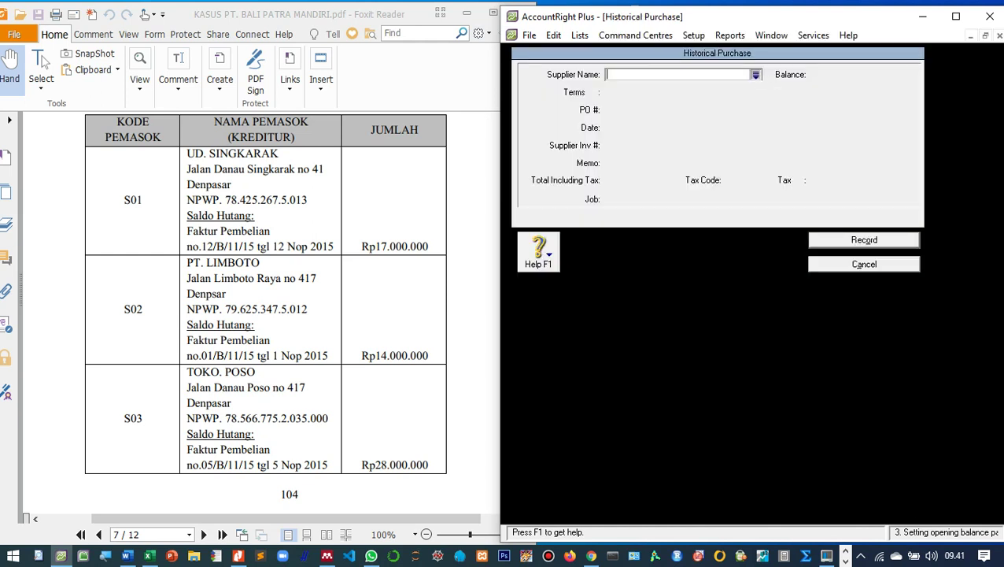
{"action": "key", "text": "Tab"}
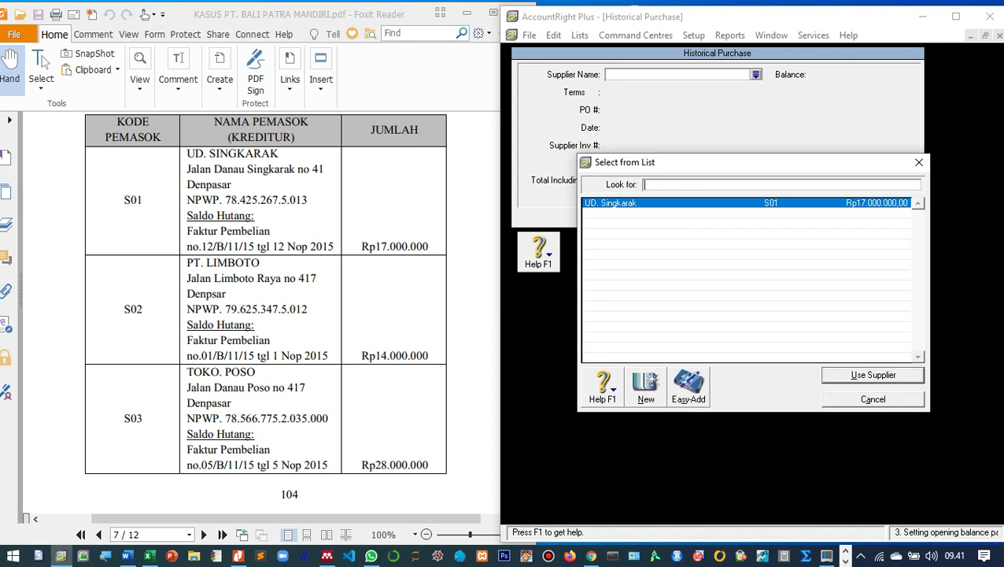
{"action": "left_click", "coordinate": [644, 389]}
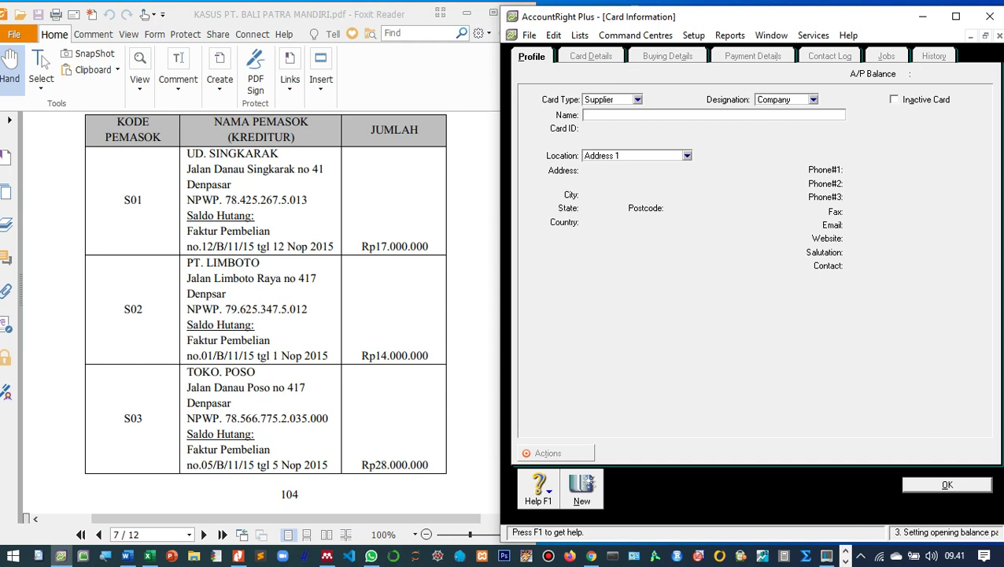
{"action": "type", "text": "PT. Limboto"}
{"action": "key", "text": "Tab"}
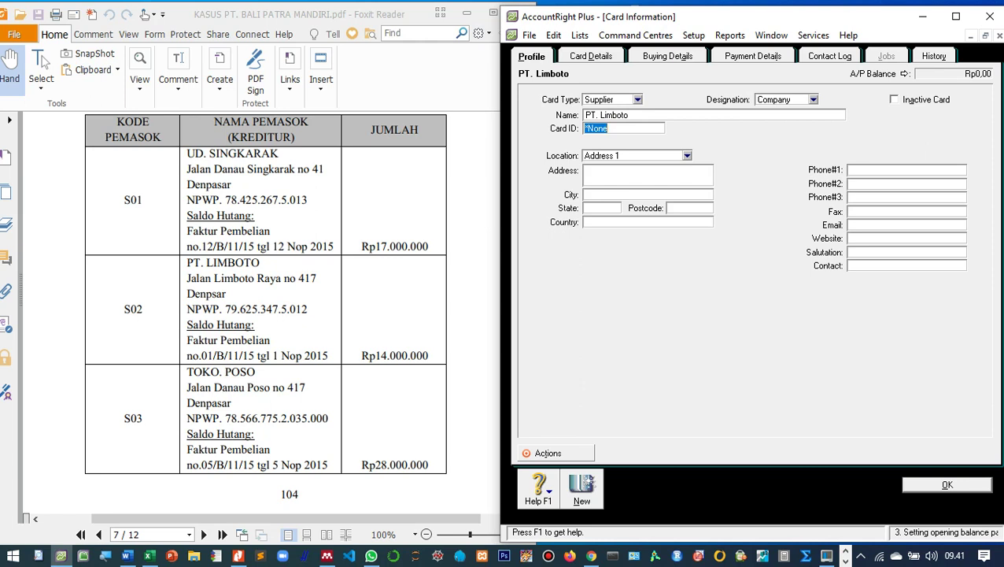
{"action": "type", "text": "S02"}
{"action": "key", "text": "Tab"}
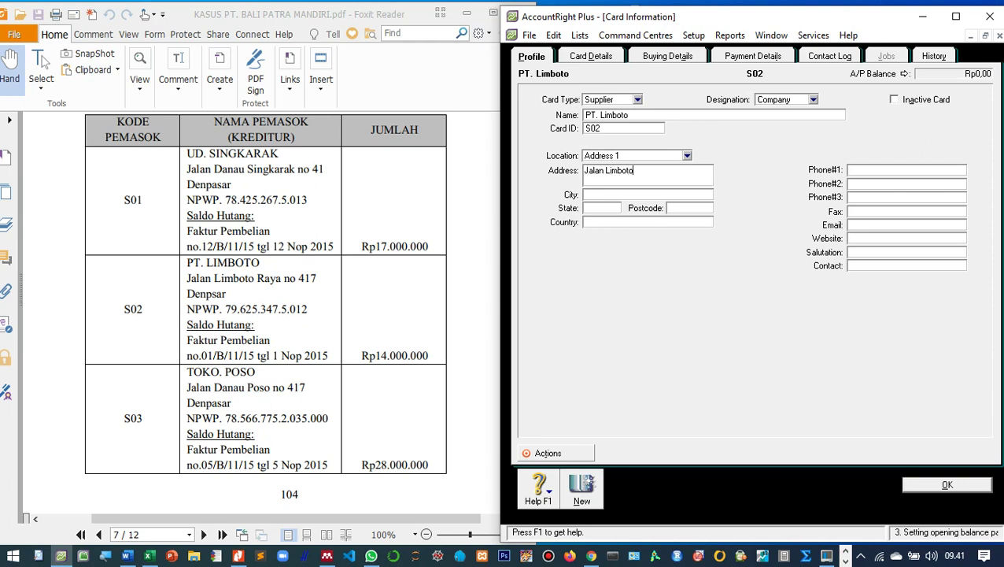
Give PT. Limboto a tax ID number, N-T freight tax code and Item purchase layout, then save.
{"action": "left_click", "coordinate": [667, 56]}
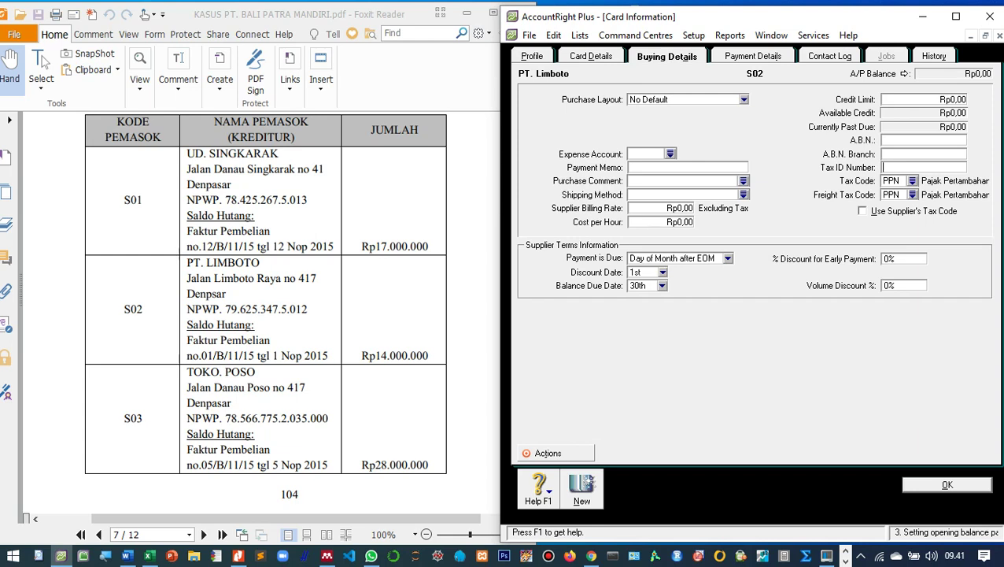
{"action": "key", "text": "Tab"}
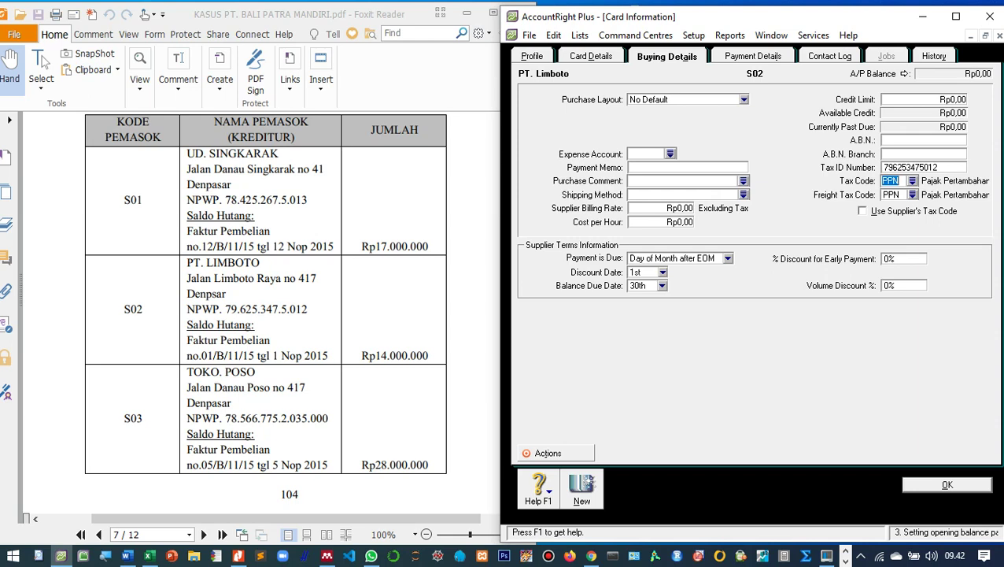
{"action": "left_click", "coordinate": [912, 194]}
{"action": "double_click", "coordinate": [674, 202]}
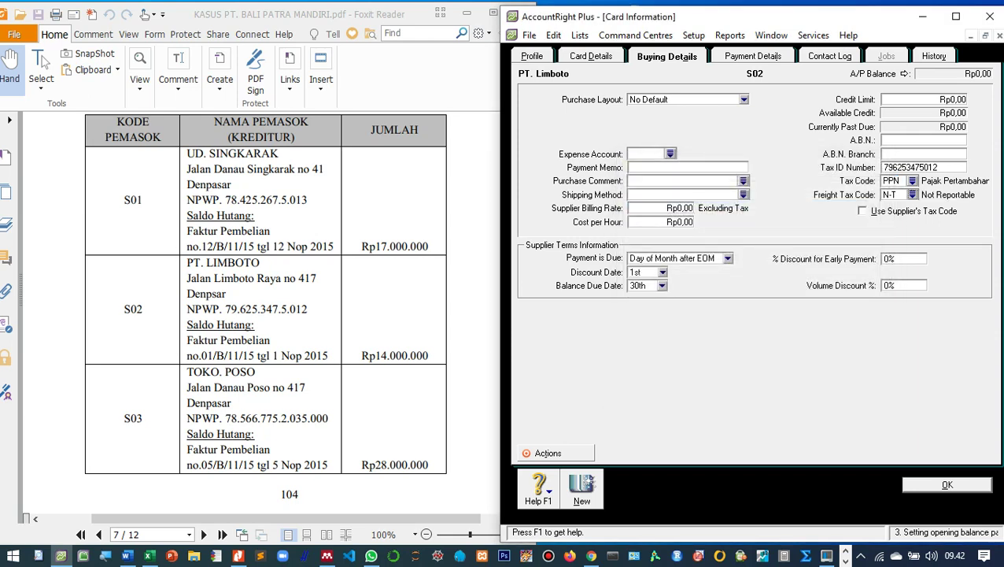
{"action": "left_click", "coordinate": [744, 99]}
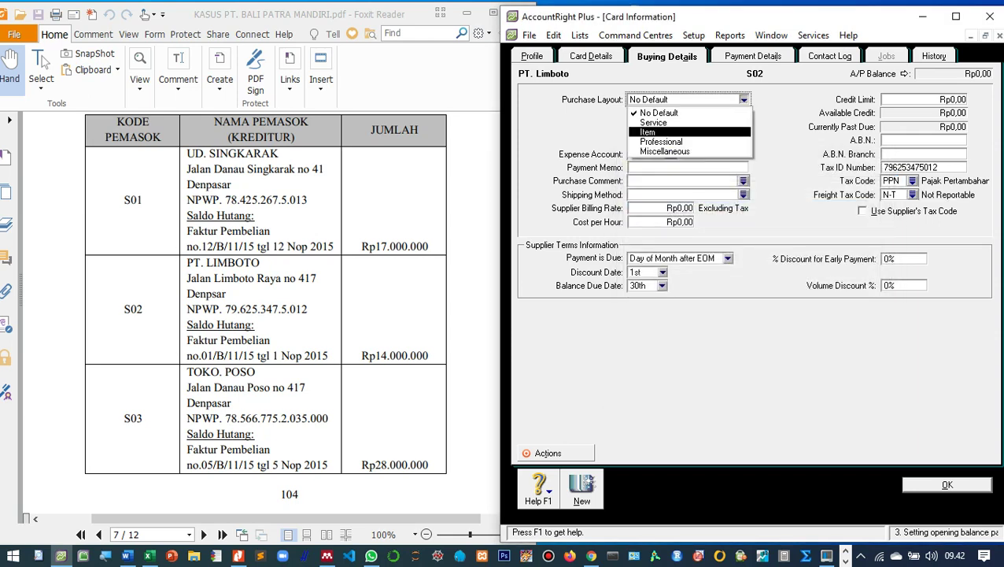
{"action": "left_click", "coordinate": [653, 131]}
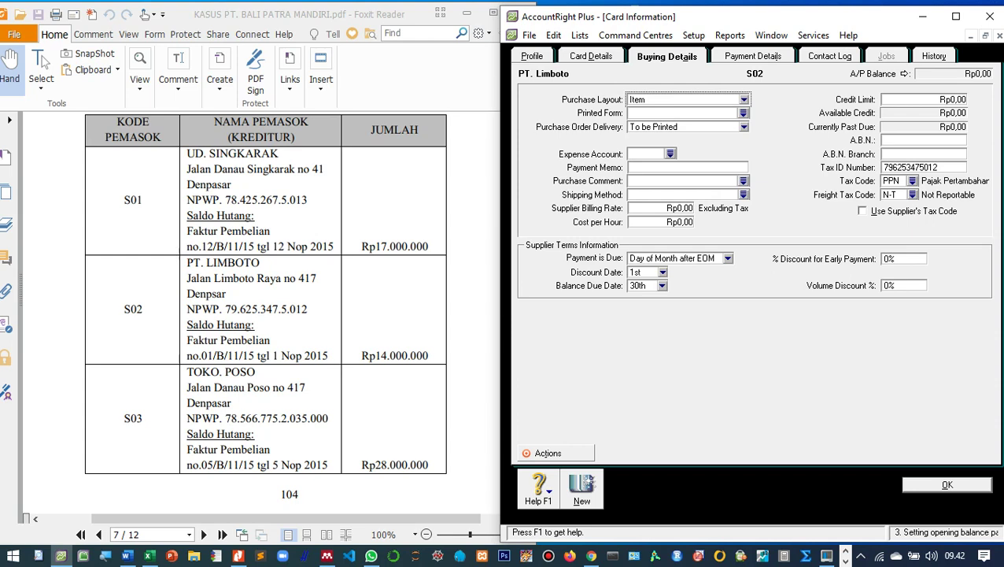
{"action": "key", "text": "Return"}
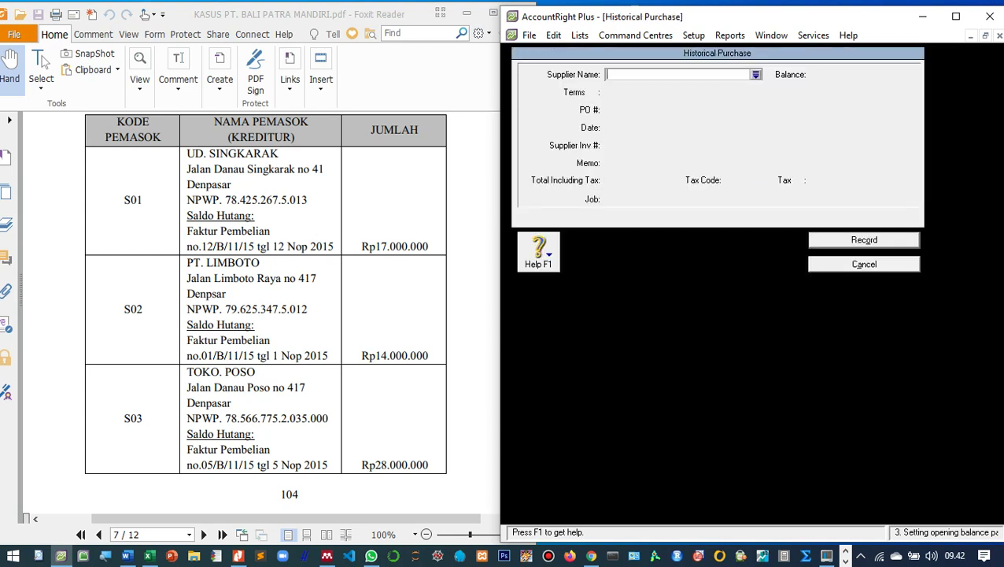
Select PT. Limboto as supplier with purchase order number 01B1115 dated 01/11/2015.
{"action": "key", "text": "Tab"}
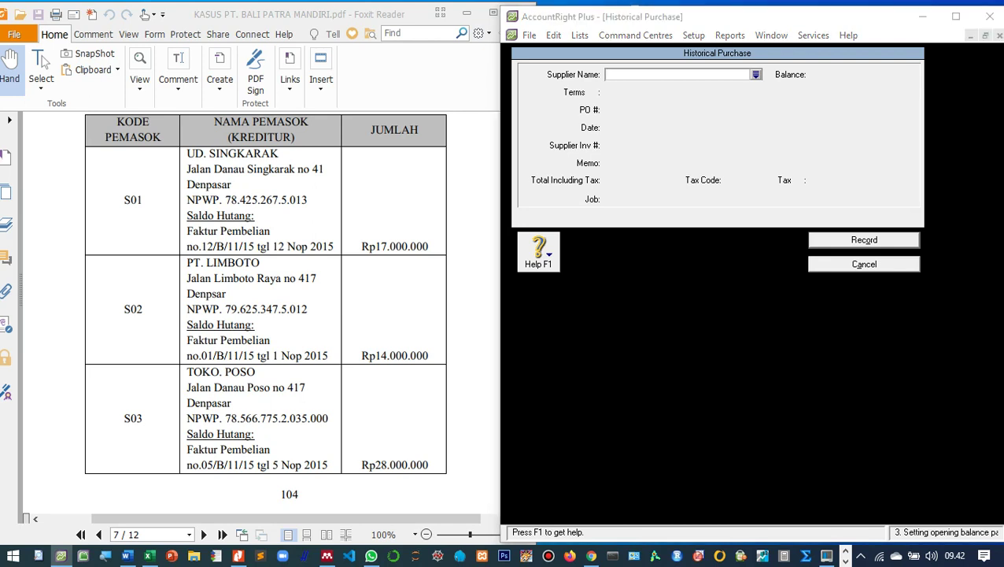
{"action": "type", "text": "pt"}
{"action": "key", "text": "Return"}
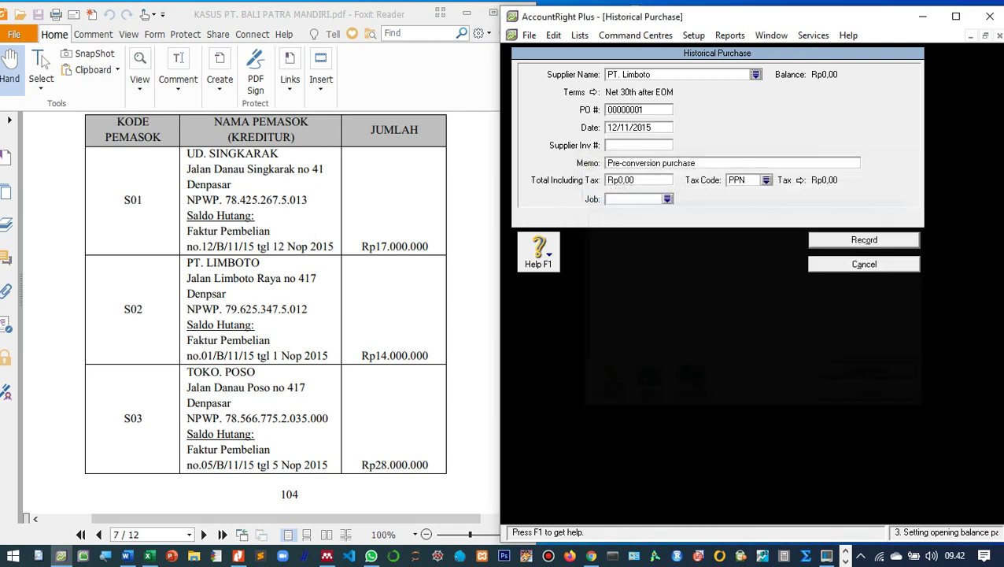
{"action": "key", "text": "Tab"}
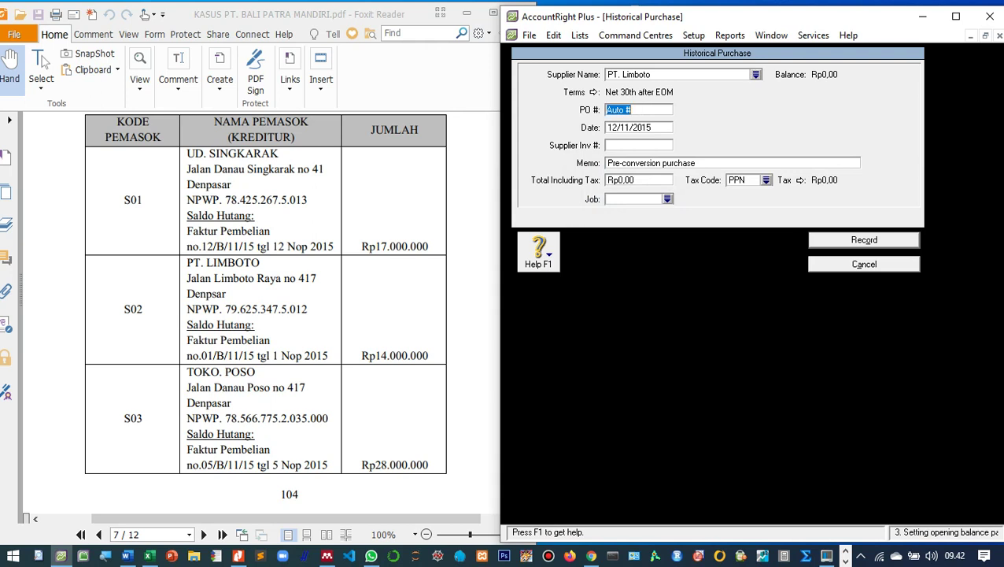
{"action": "type", "text": "01B1115"}
{"action": "key", "text": "Tab"}
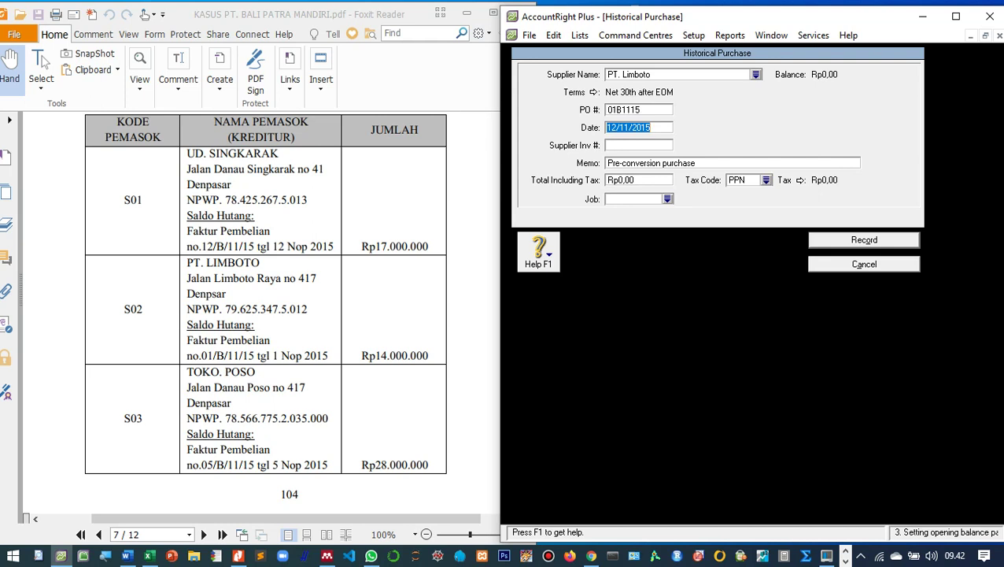
{"action": "type", "text": "01/11/2015"}
{"action": "key", "text": "Tab"}
{"action": "key", "text": "Tab"}
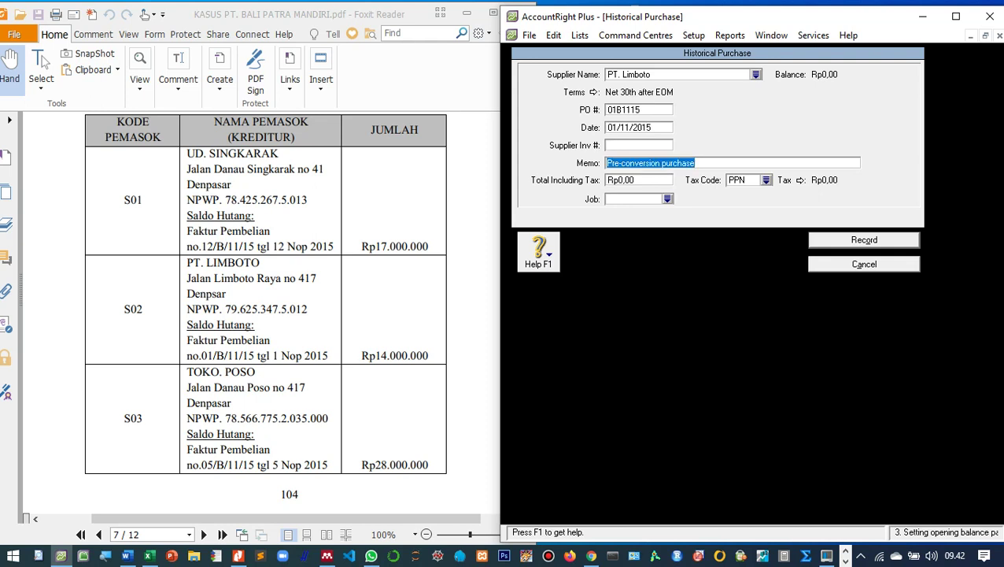
Add memo 'Saldo awal utang dagang di PT. Limboto', total 14.000.000, tax code N-T, and record it.
{"action": "type", "text": "Saldo a"}
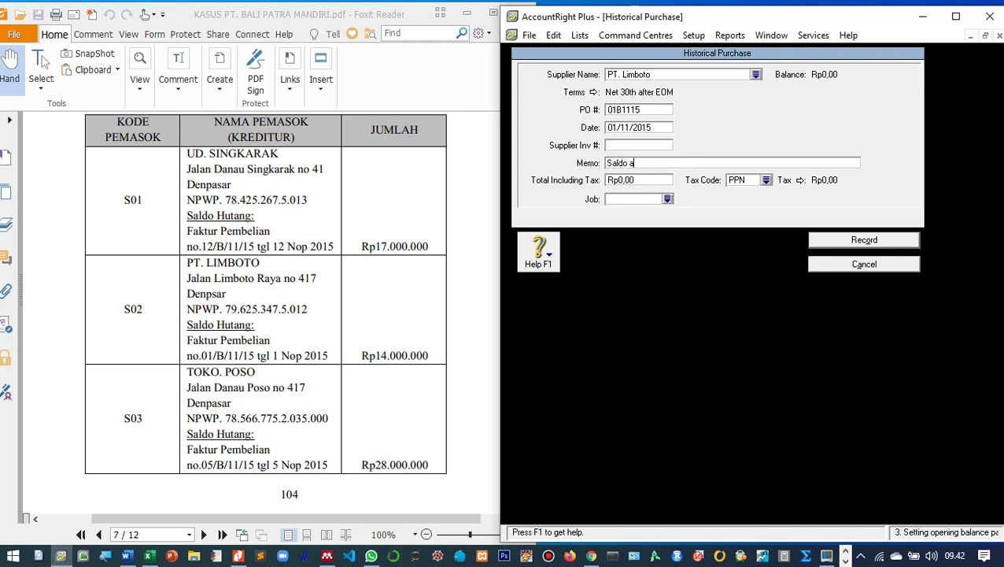
{"action": "type", "text": "wal utang dagang di PT"}
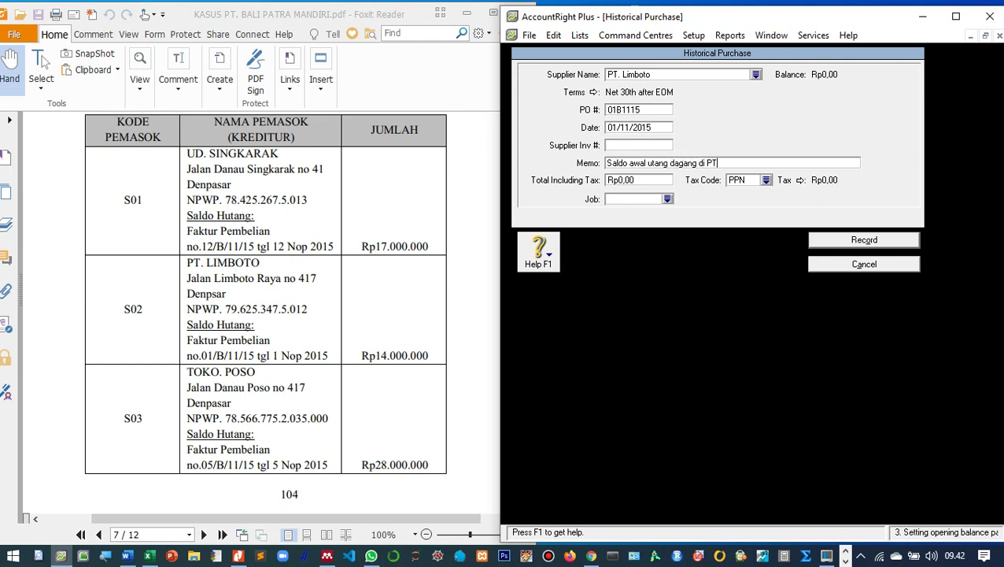
{"action": "type", "text": ". Limboto"}
{"action": "key", "text": "Tab"}
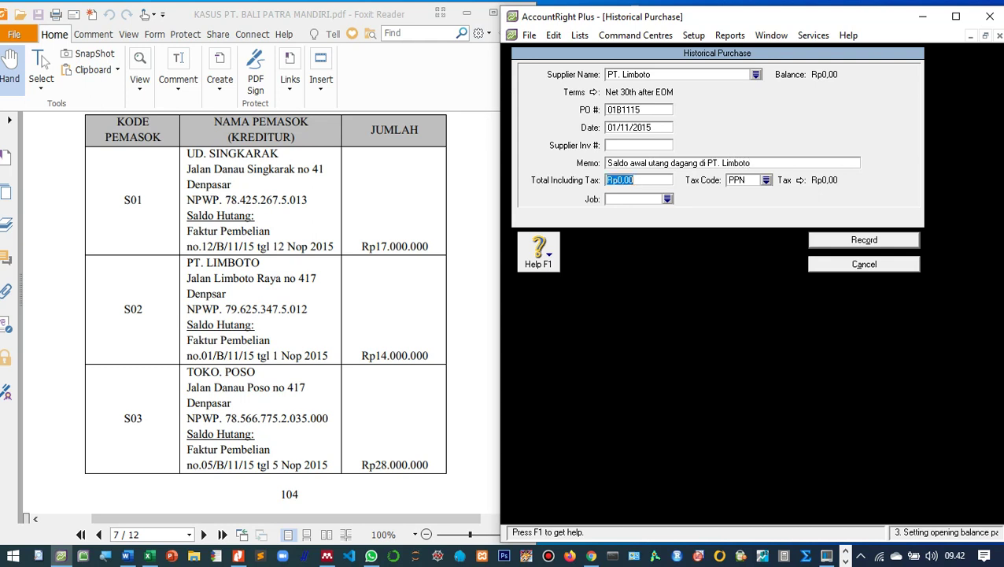
{"action": "type", "text": "14."}
{"action": "type", "text": "000.000"}
{"action": "key", "text": "Tab"}
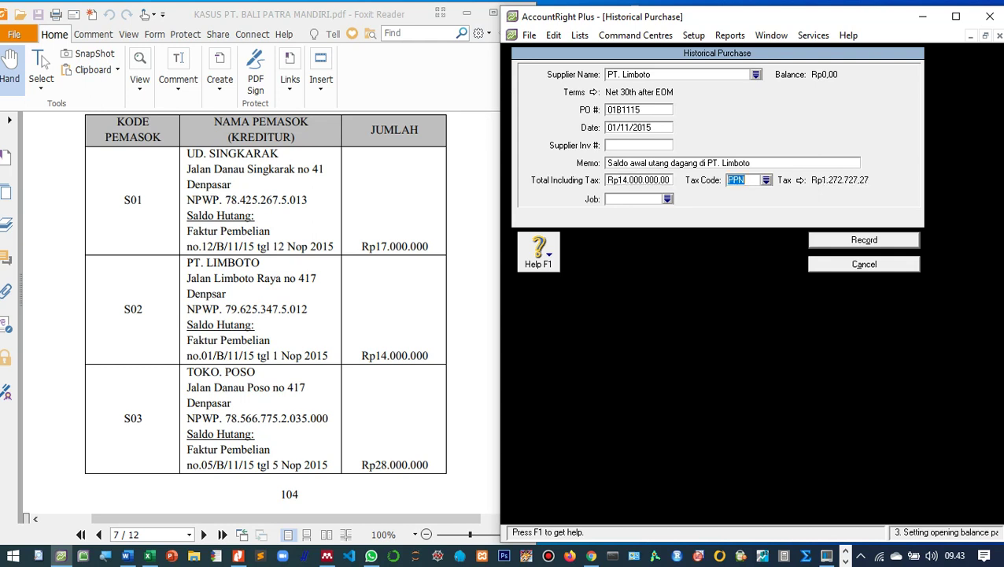
{"action": "key", "text": "Down"}
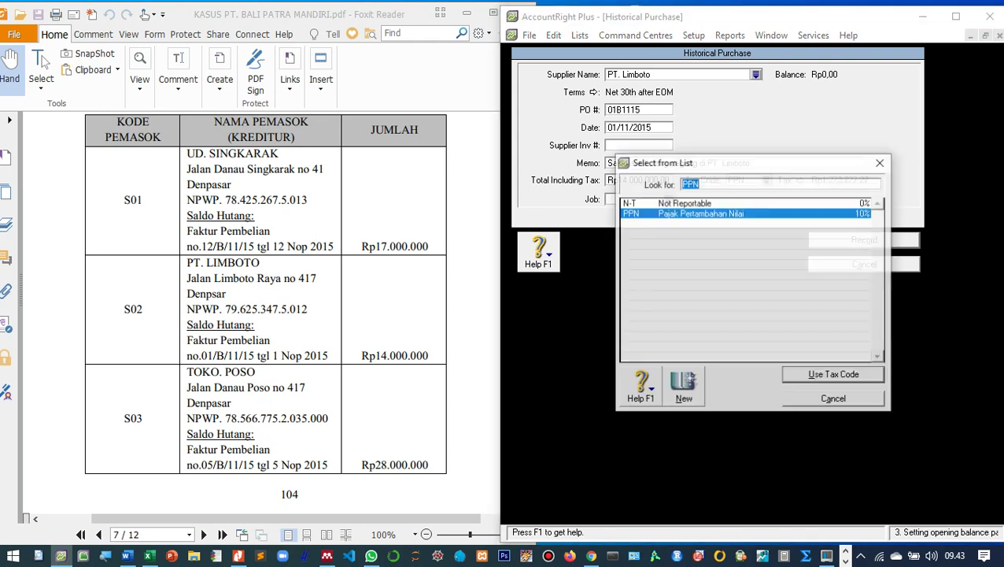
{"action": "key", "text": "Up"}
{"action": "key", "text": "Return"}
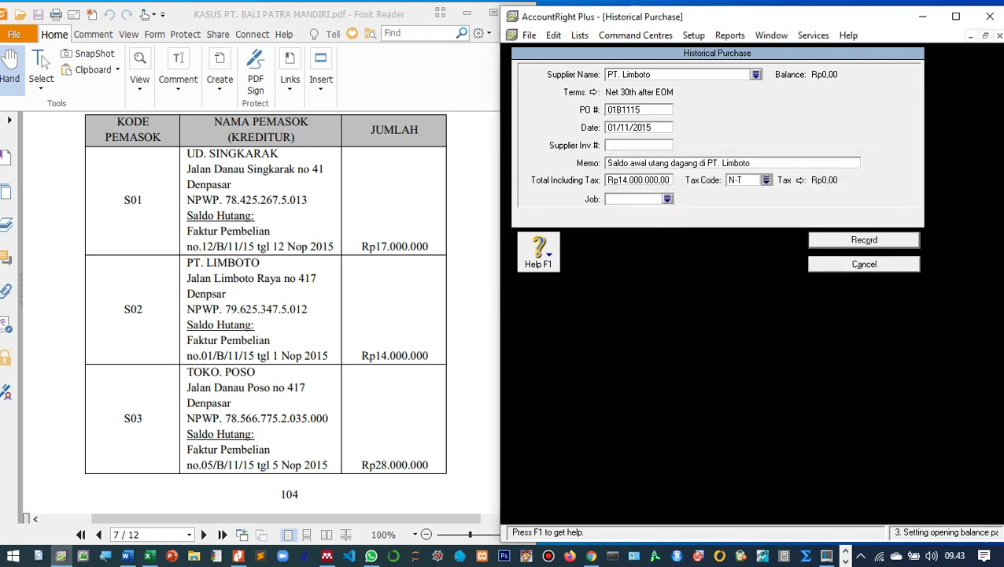
{"action": "key", "text": "Return"}
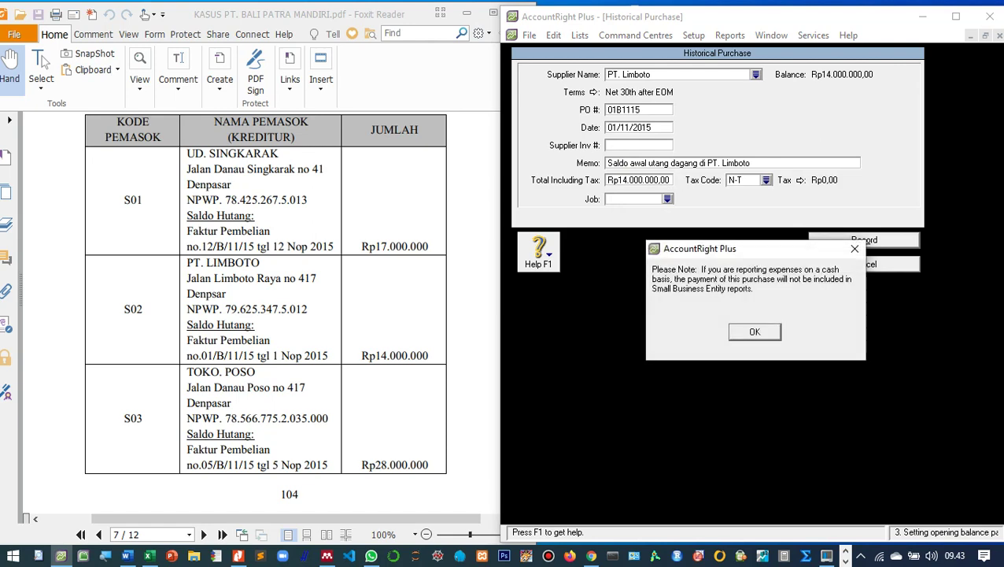
{"action": "key", "text": "Return"}
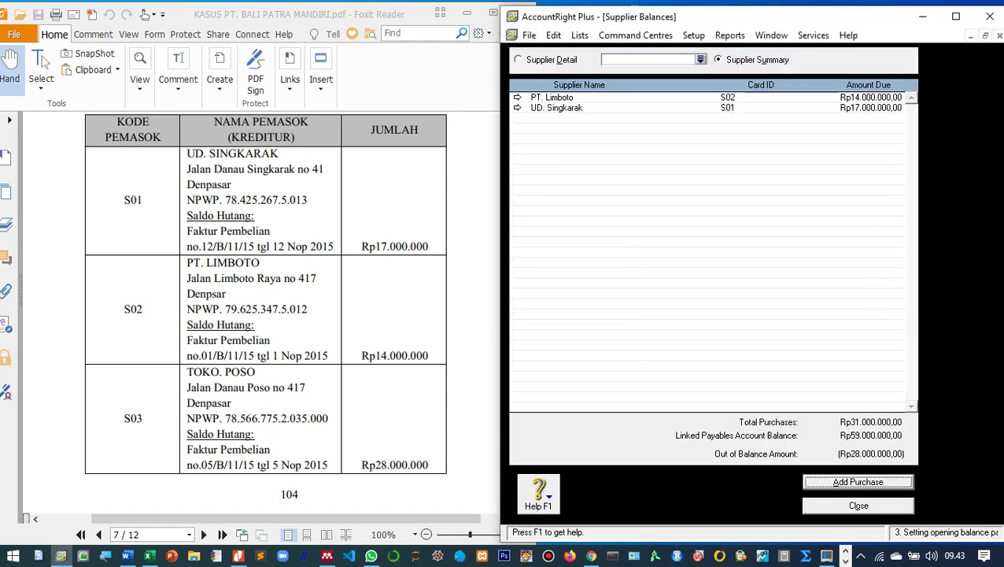
Start a third historical purchase and create a new supplier card from the supplier lookup.
{"action": "scroll", "coordinate": [260, 312], "scroll_direction": "down", "scroll_amount": 10}
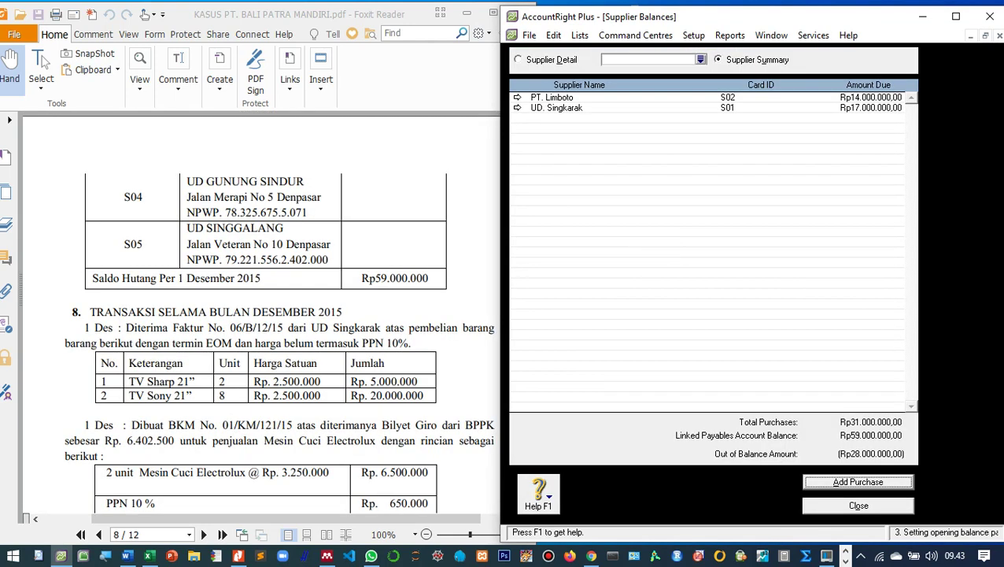
{"action": "scroll", "coordinate": [260, 312], "scroll_direction": "up", "scroll_amount": 5}
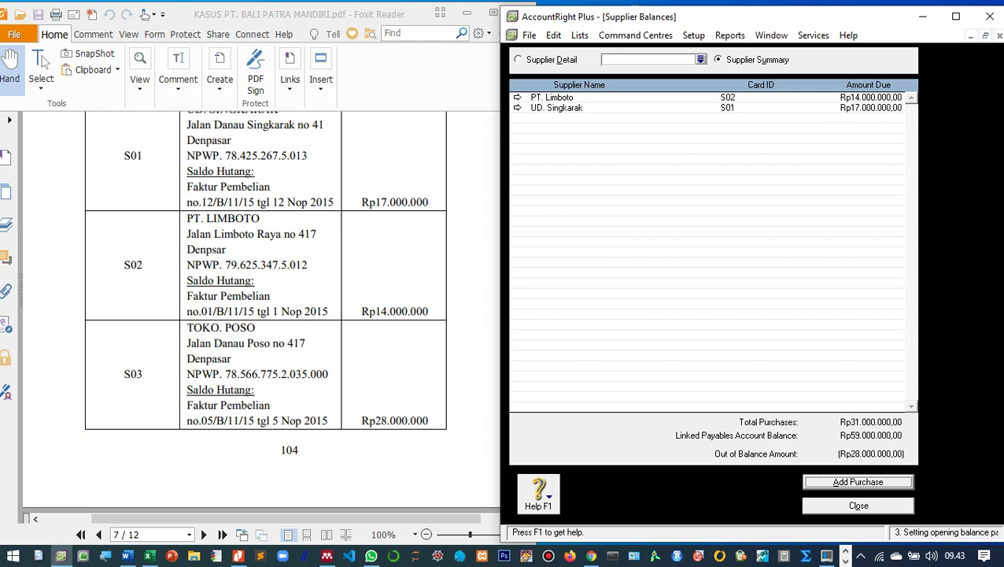
{"action": "key", "text": "Return"}
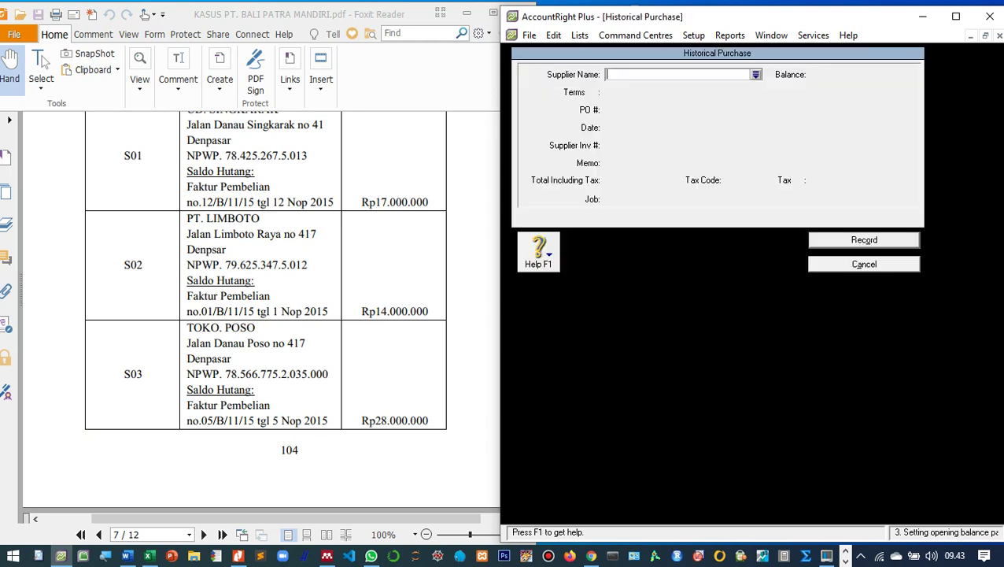
{"action": "key", "text": "Tab"}
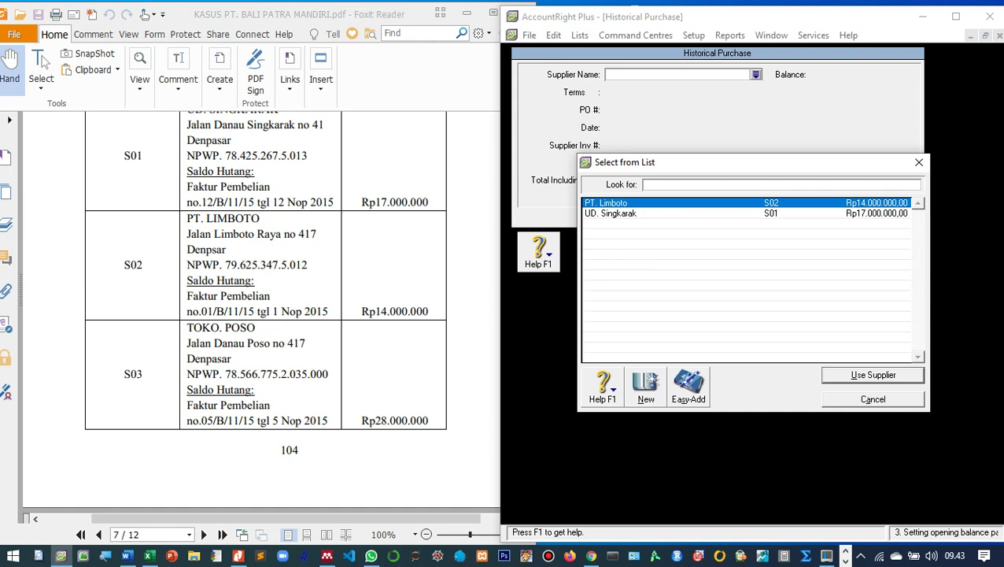
{"action": "key", "text": "shift+Tab"}
{"action": "key", "text": "Return"}
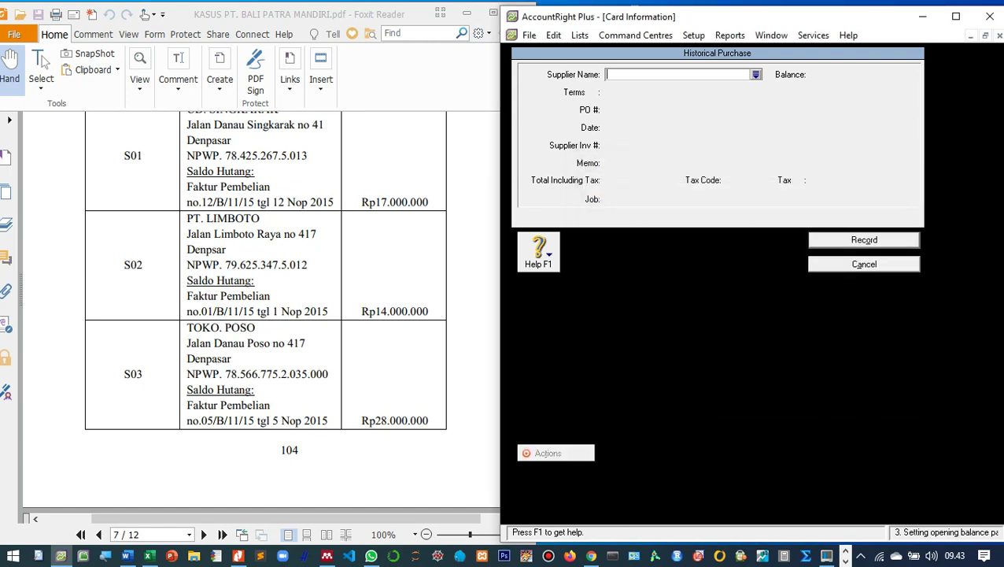
Enter supplier name Toko Poso, card ID S03 and the supplier's street address.
{"action": "type", "text": "T"}
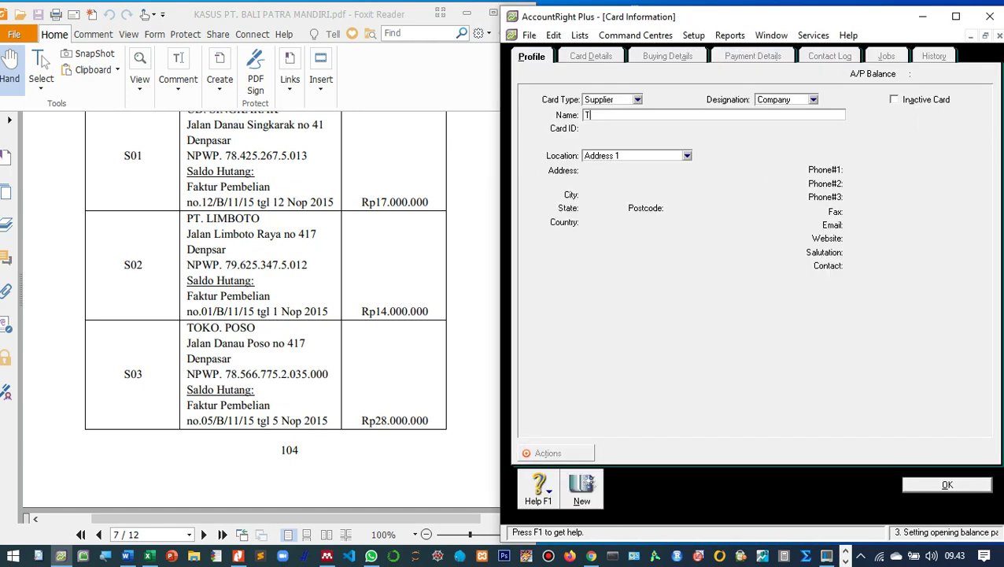
{"action": "type", "text": "oko Poso"}
{"action": "key", "text": "Tab"}
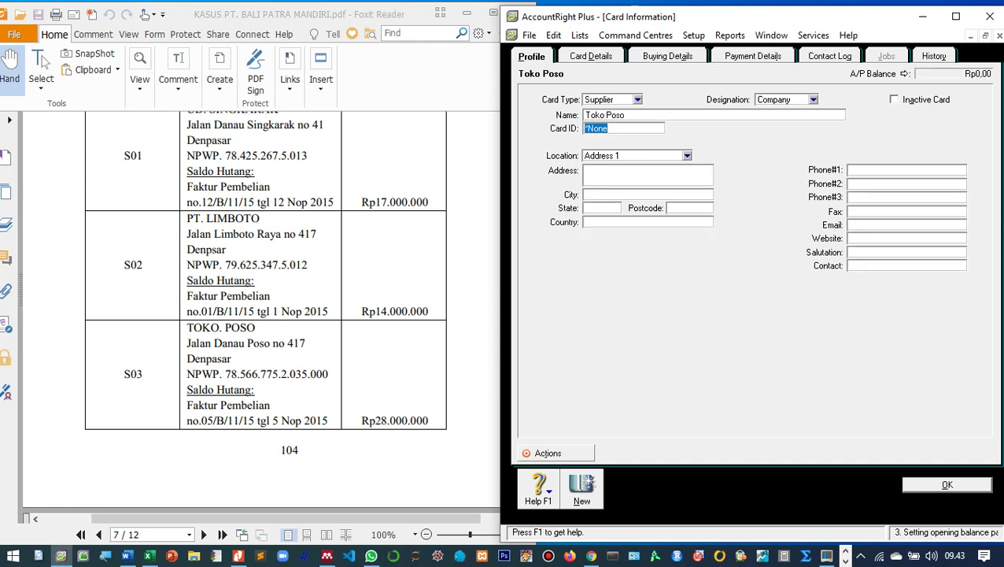
{"action": "type", "text": "S03"}
{"action": "key", "text": "Tab"}
{"action": "key", "text": "Tab"}
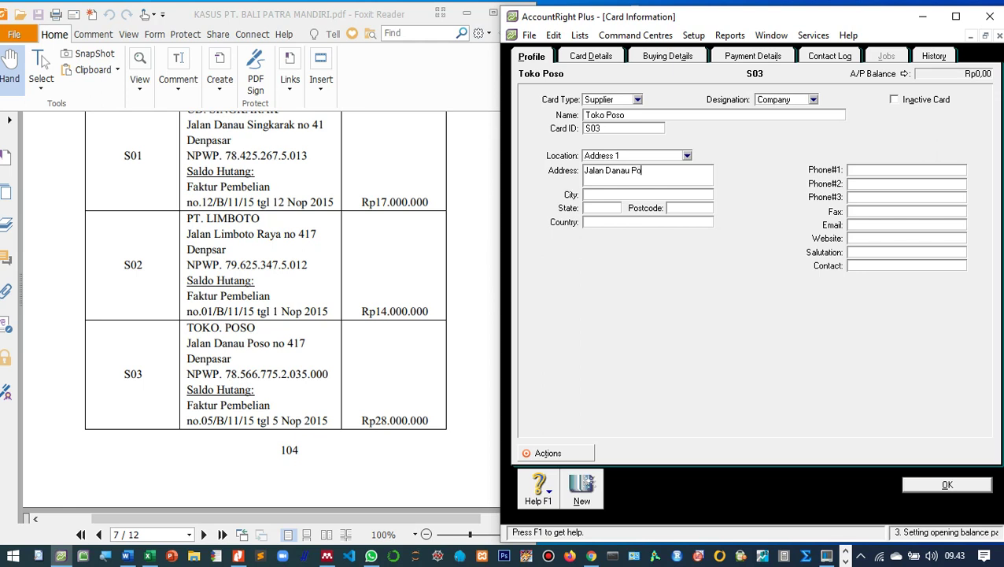
Set Item purchase layout, N-T freight tax code and the tax ID number, then save the card.
{"action": "left_click", "coordinate": [668, 56]}
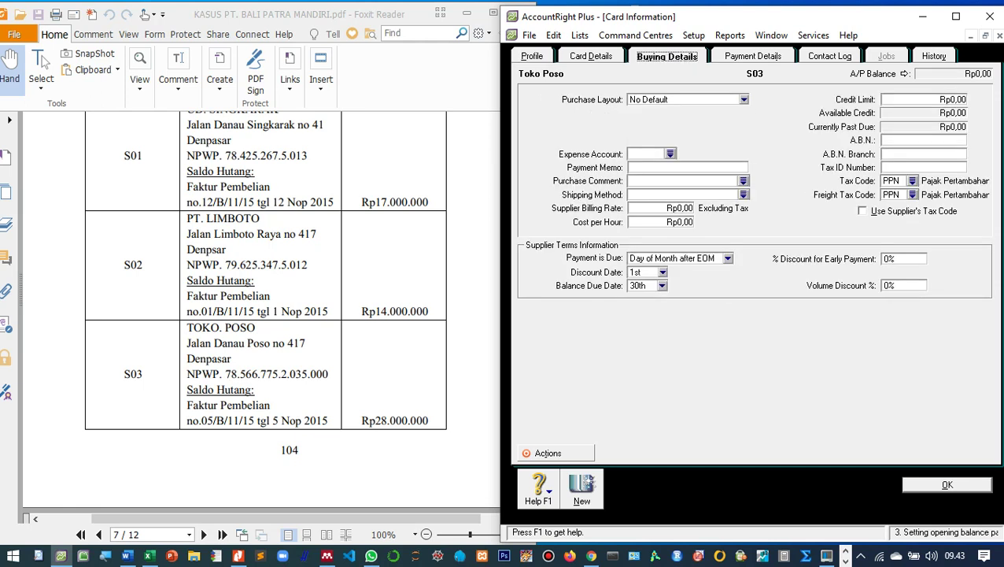
{"action": "left_click", "coordinate": [743, 99]}
{"action": "key", "text": "Return"}
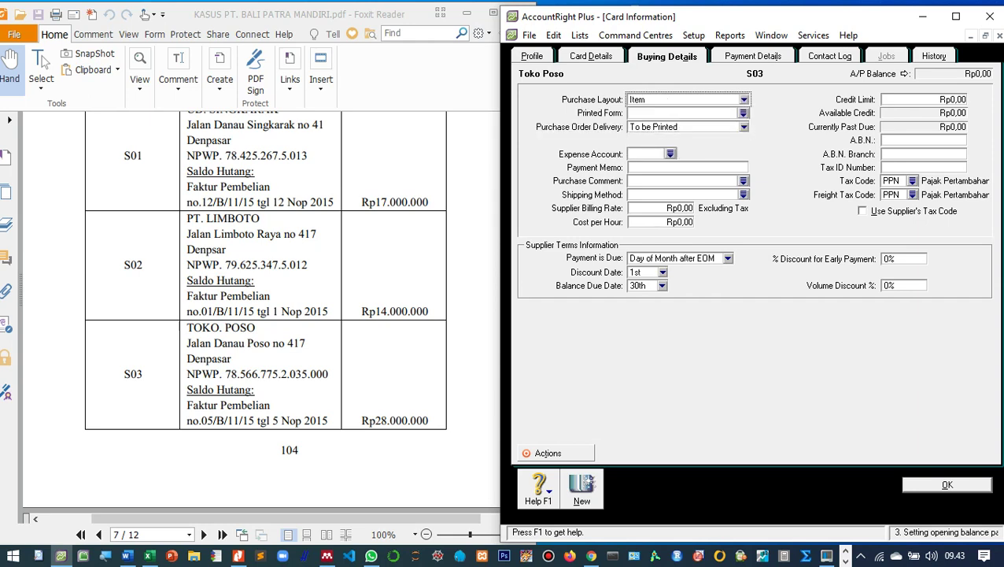
{"action": "left_click", "coordinate": [911, 195]}
{"action": "key", "text": "Up"}
{"action": "key", "text": "Escape"}
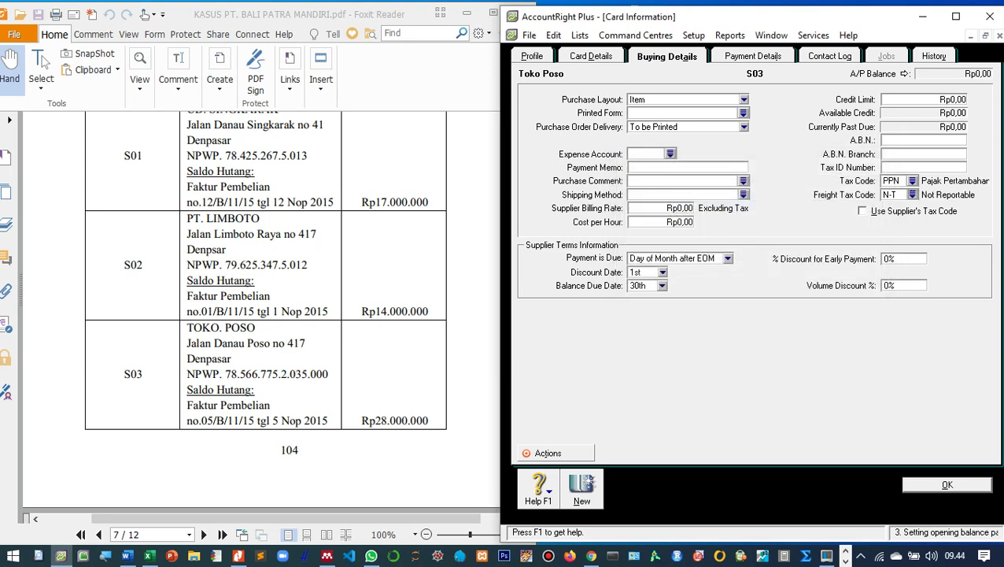
{"action": "key", "text": "Return"}
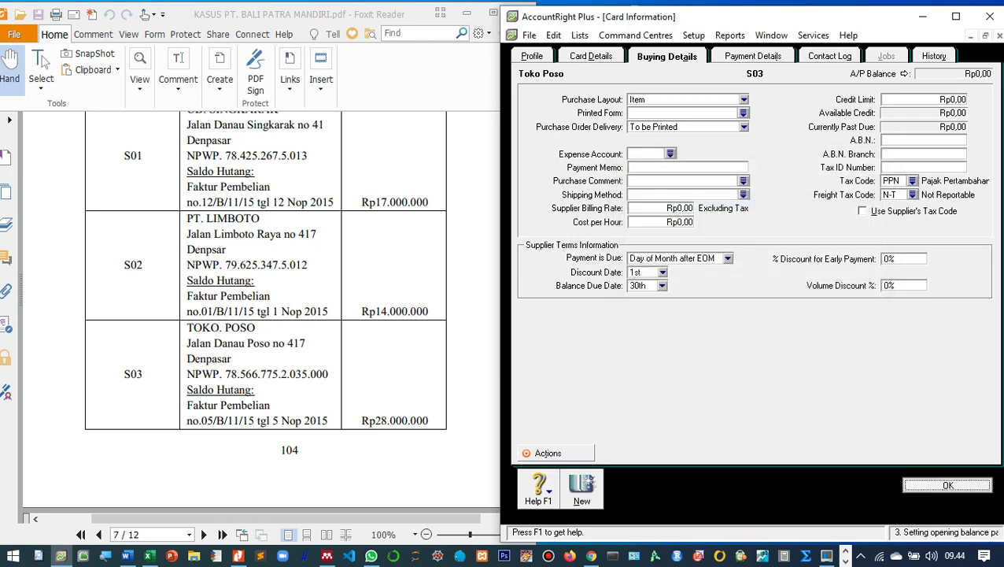
{"action": "key", "text": "Return"}
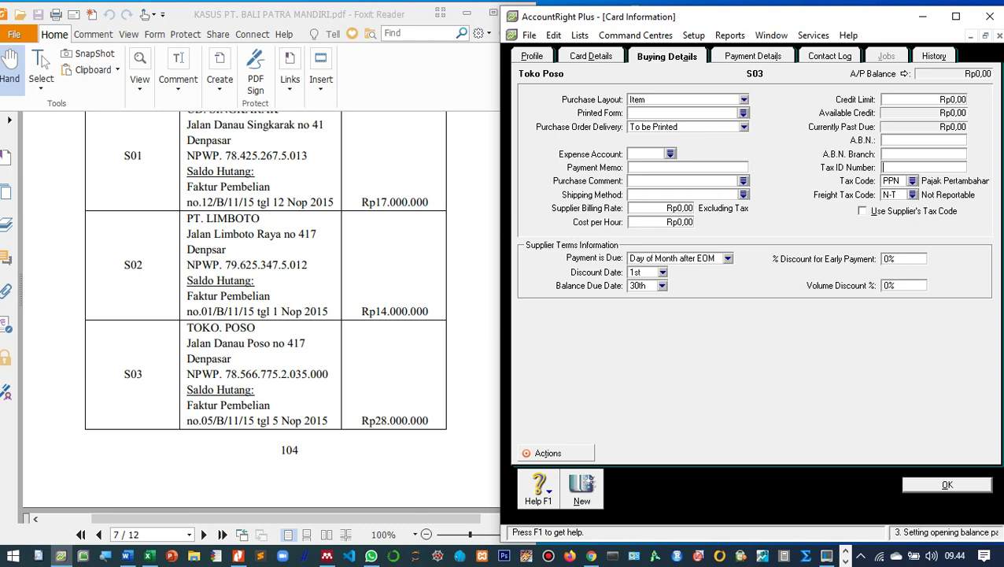
{"action": "key", "text": "Return"}
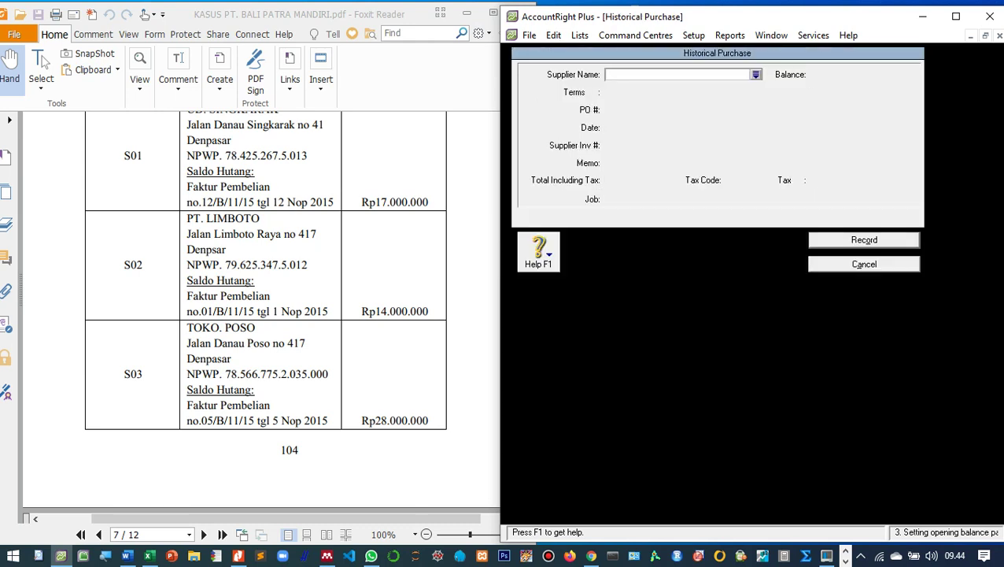
Start a historical purchase for Toko Poso with its purchase number, dated 05/11/2015.
{"action": "key", "text": "Tab"}
{"action": "type", "text": "t"}
{"action": "key", "text": "Return"}
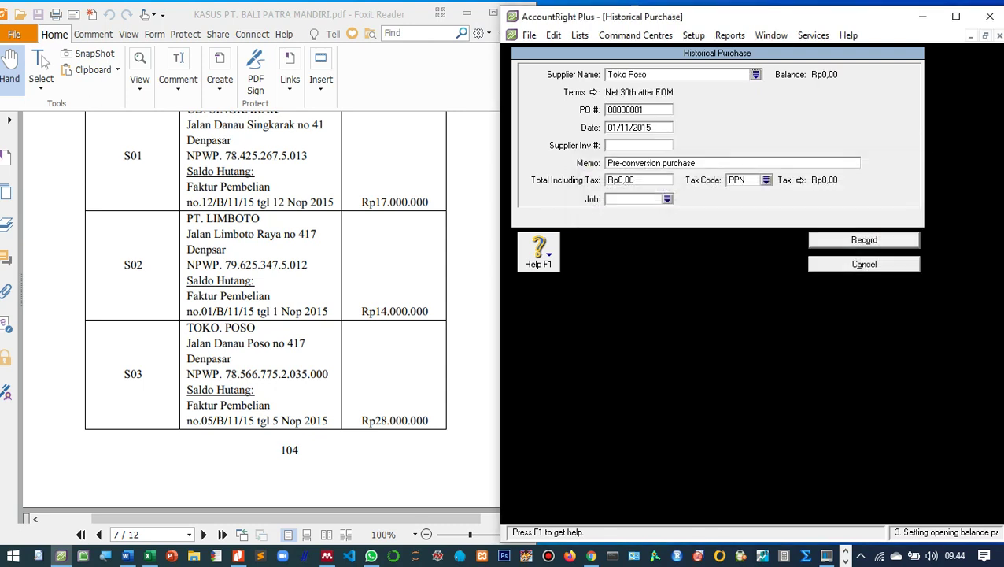
{"action": "key", "text": "Tab"}
{"action": "type", "text": "05B1115"}
{"action": "key", "text": "Tab"}
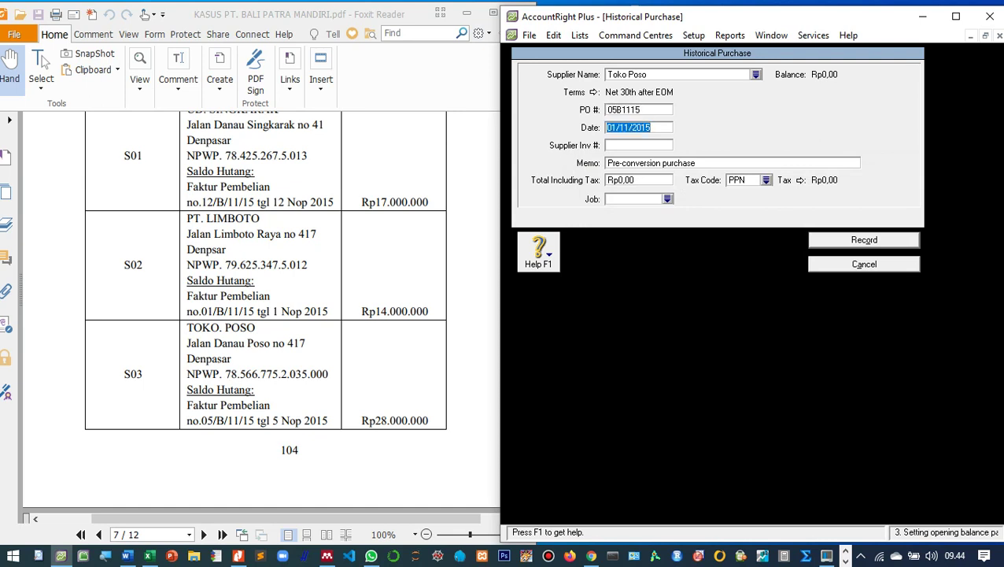
{"action": "left_click", "coordinate": [618, 127]}
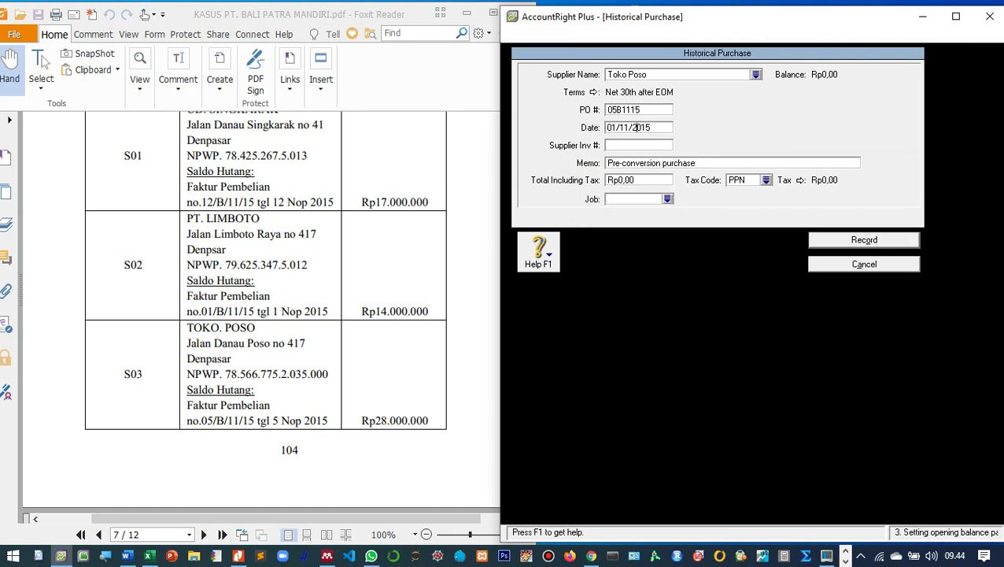
{"action": "key", "text": "BackSpace"}
{"action": "key", "text": "BackSpace"}
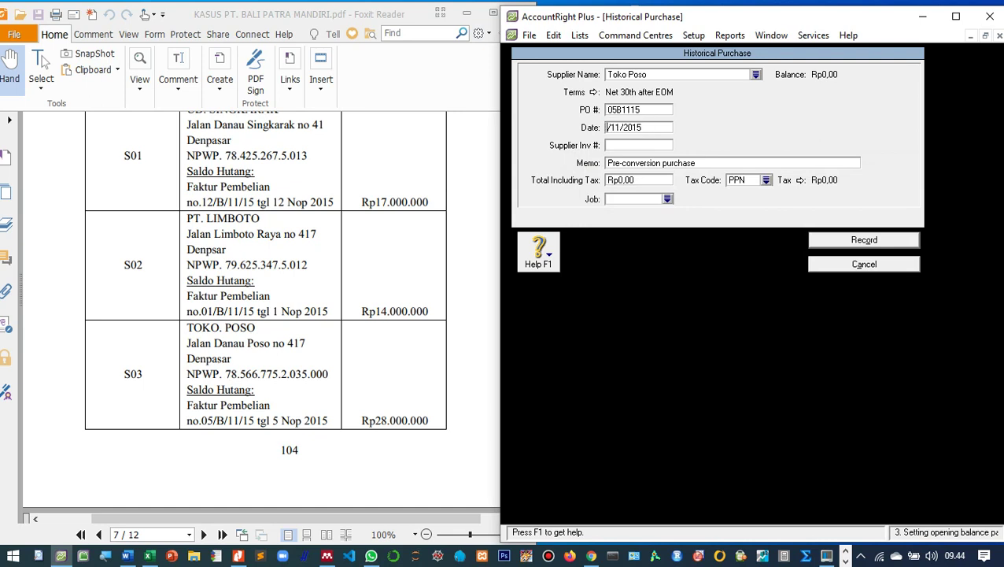
{"action": "type", "text": "5"}
{"action": "key", "text": "Tab"}
{"action": "key", "text": "Tab"}
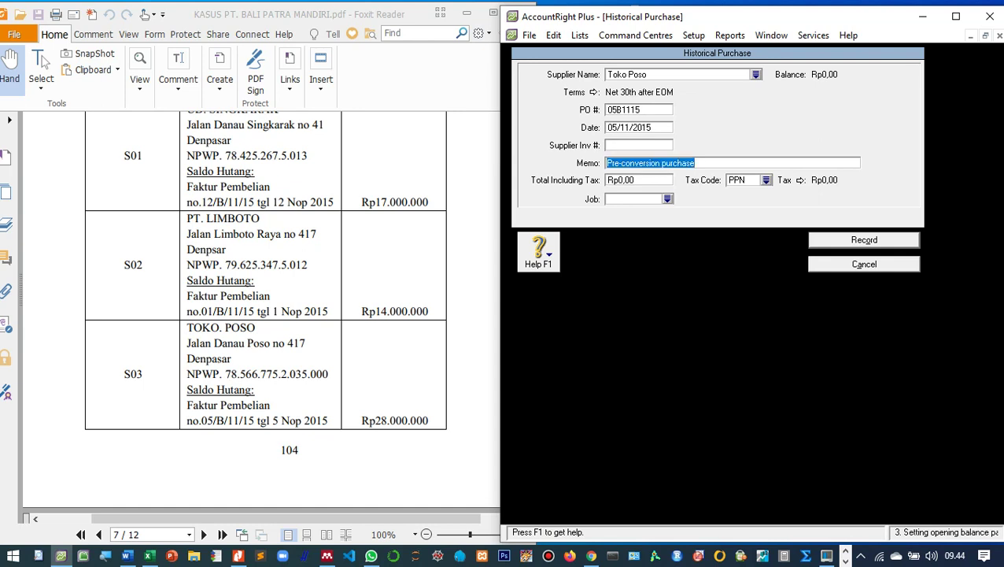
Add the opening-balance memo, total Rp28.000.000 with tax code N-T, and record the purchase.
{"action": "type", "text": "Saldo awal"}
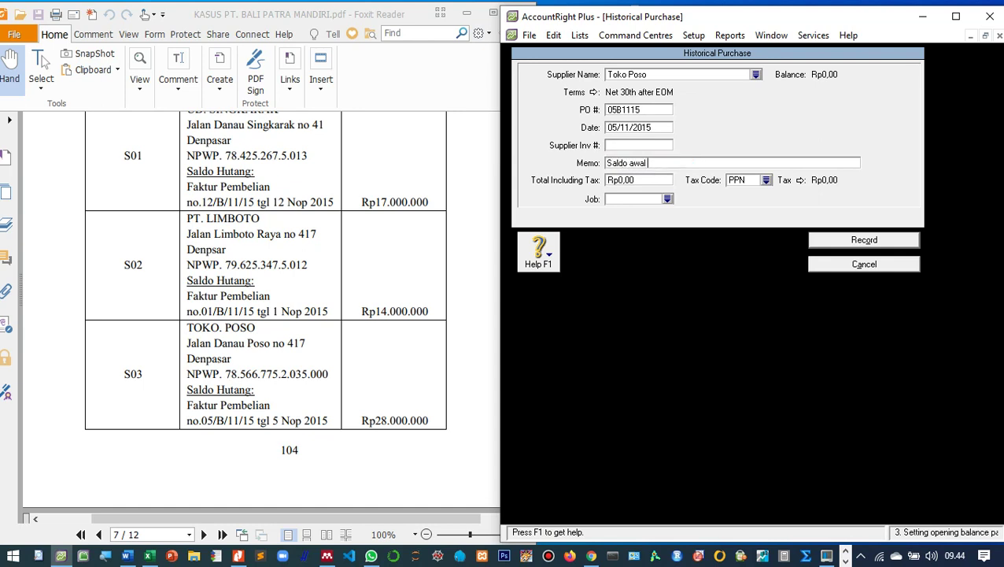
{"action": "type", "text": " utan"}
{"action": "type", "text": "agang di Toko Poso"}
{"action": "key", "text": "Tab"}
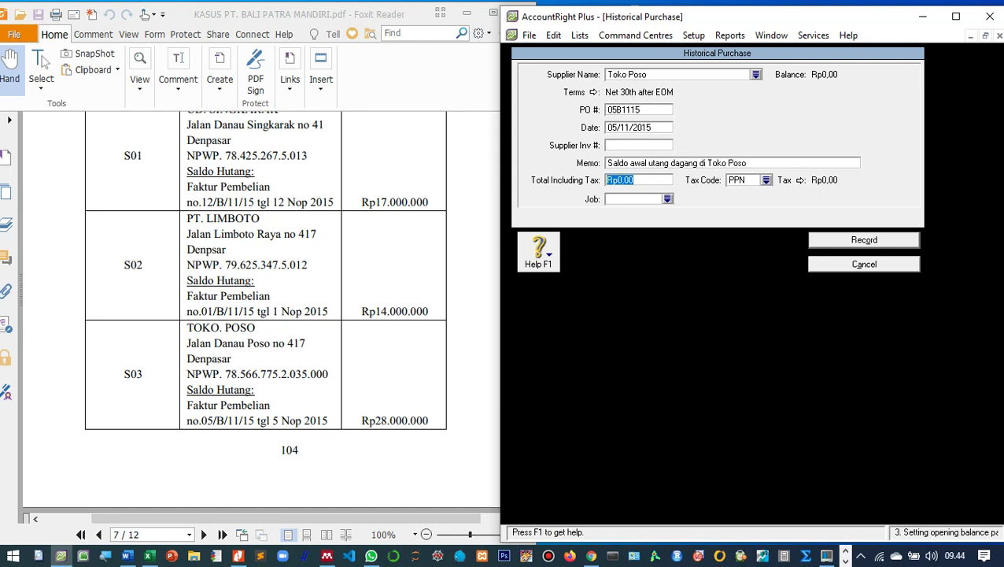
{"action": "type", "text": "28.000.000"}
{"action": "key", "text": "Tab"}
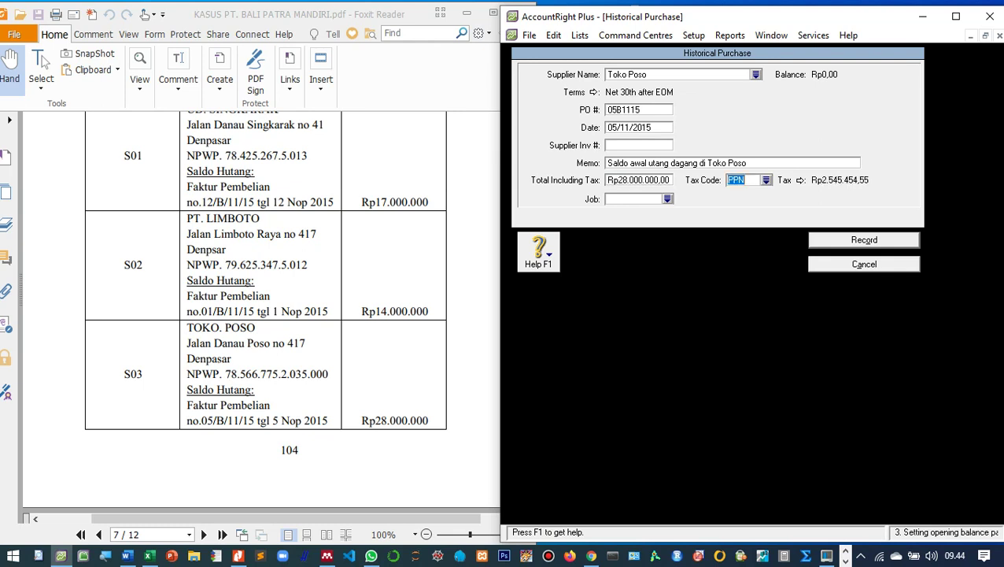
{"action": "left_click", "coordinate": [765, 179]}
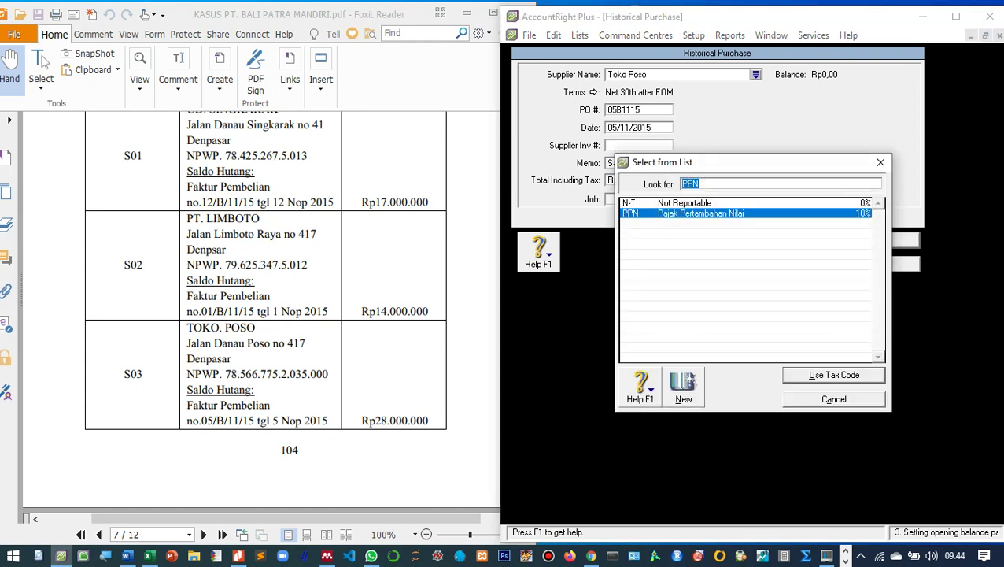
{"action": "type", "text": "N-T"}
{"action": "key", "text": "Return"}
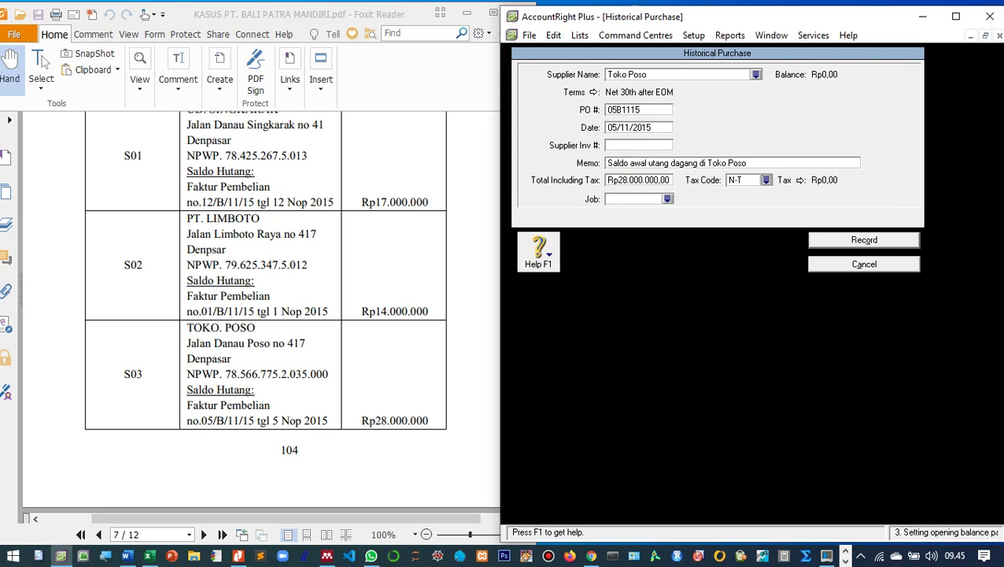
{"action": "left_click", "coordinate": [864, 240]}
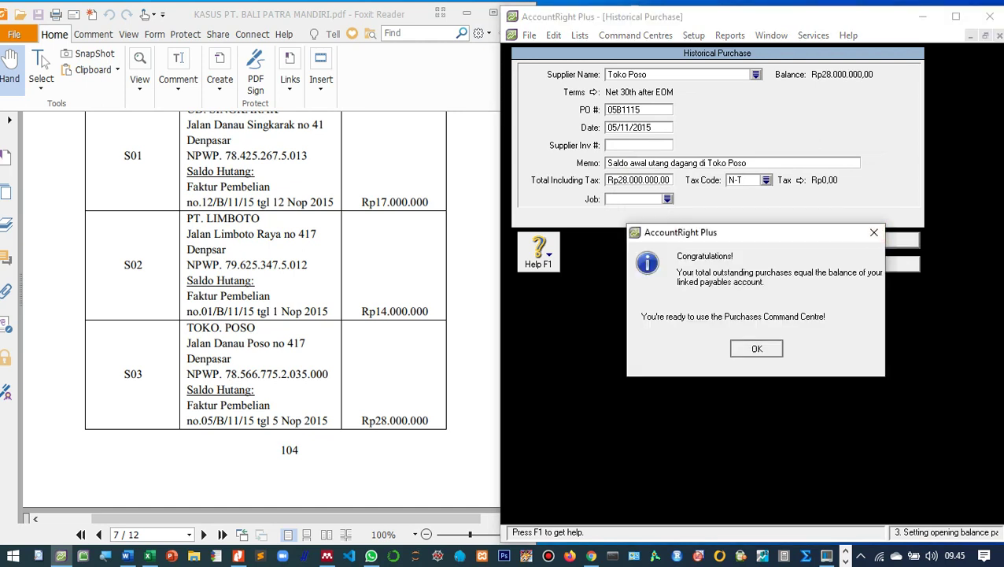
{"action": "key", "text": "Return"}
{"action": "key", "text": "Return"}
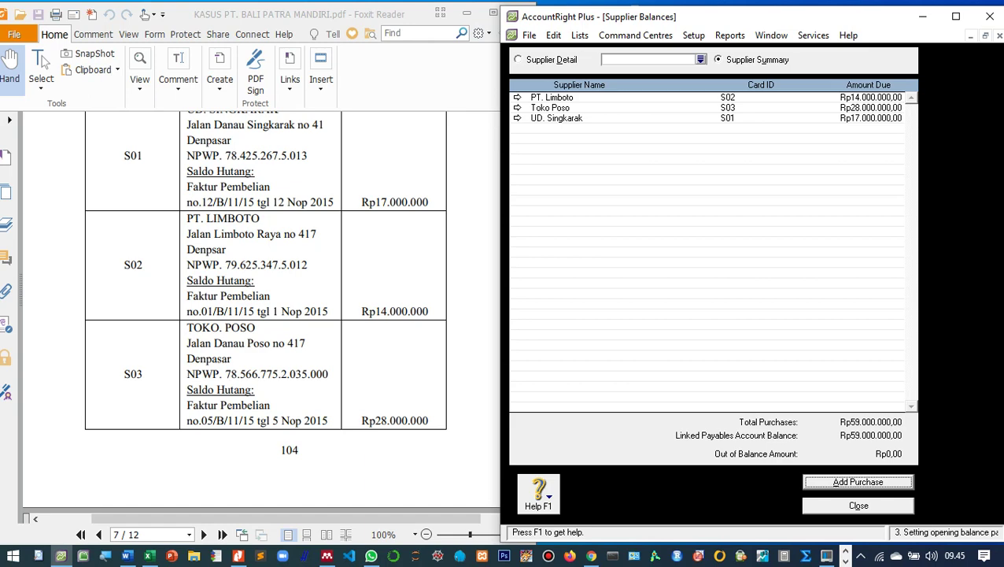
Check the Rp59.000.000 supplier balances total with zero out-of-balance, then close the window.
{"action": "scroll", "coordinate": [261, 314], "scroll_direction": "down", "scroll_amount": 5}
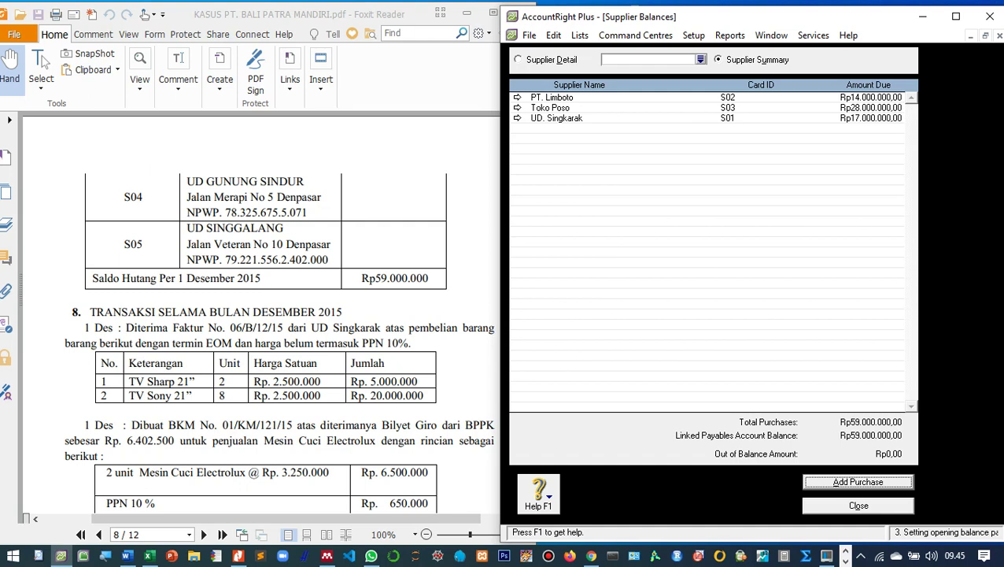
{"action": "key", "text": "Escape"}
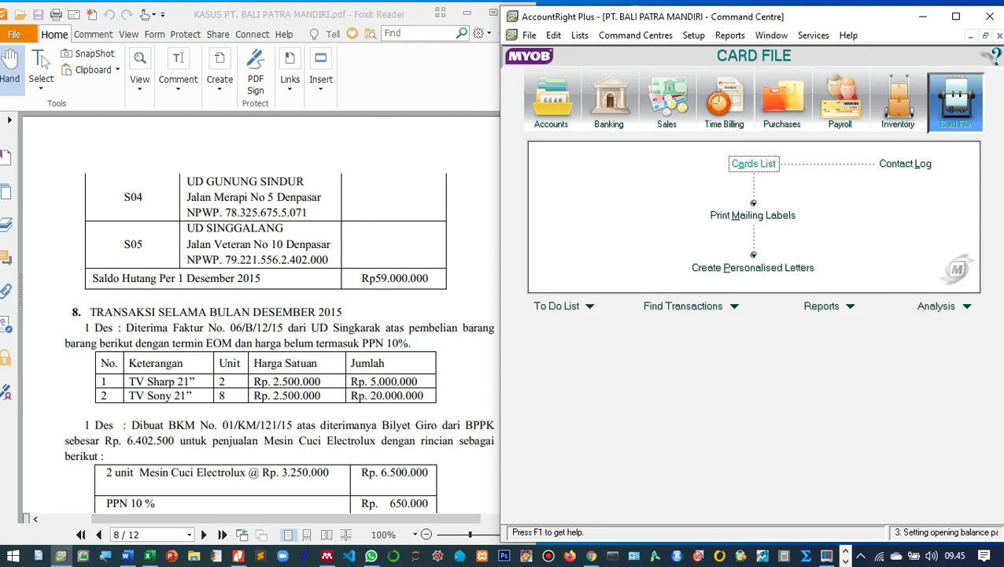
Open the Cards List on its Supplier tab and start a new Company supplier card.
{"action": "key", "text": "Return"}
{"action": "key", "text": "ctrl+Tab"}
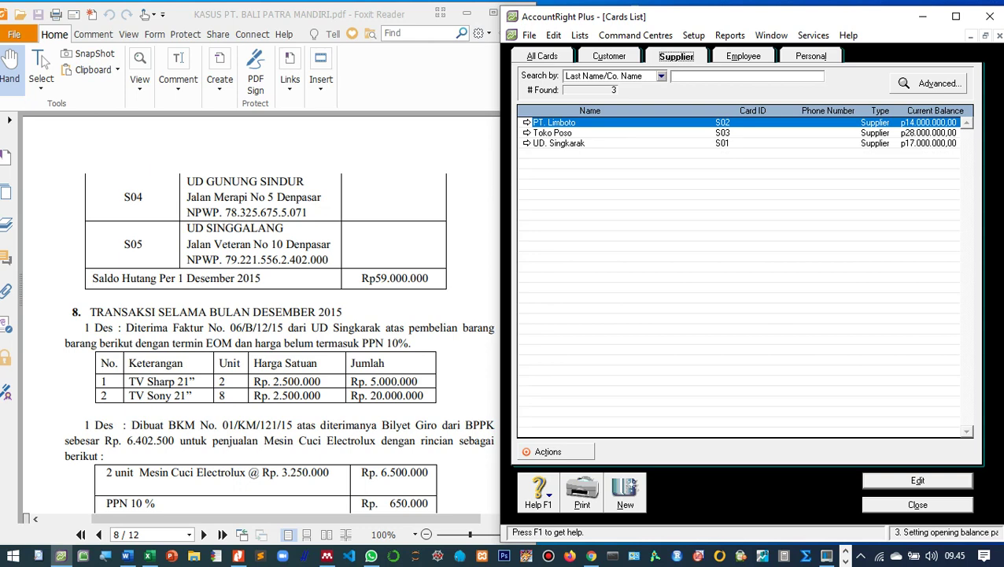
{"action": "left_click", "coordinate": [625, 492]}
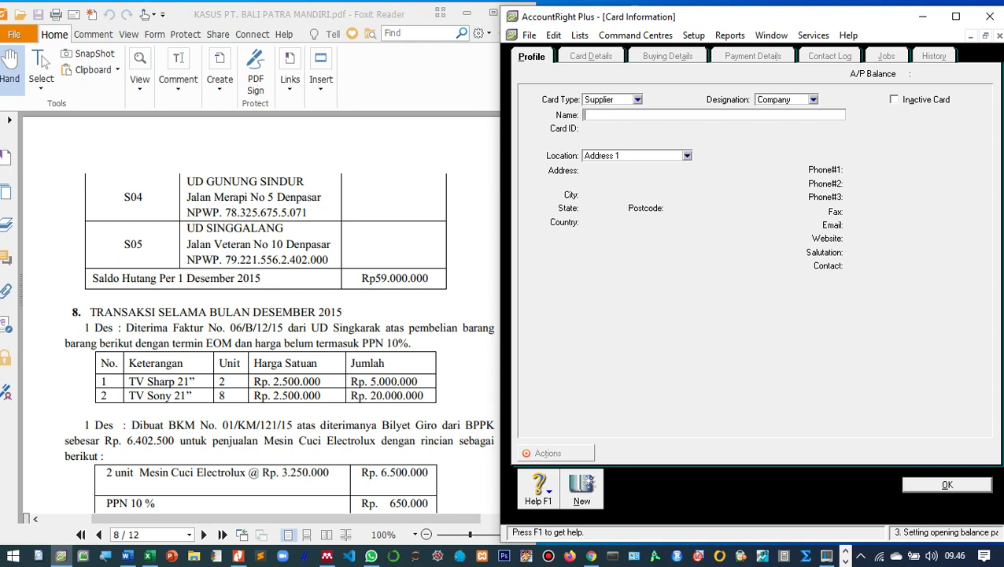
{"action": "type", "text": "UD. Gunung Sindur"}
{"action": "key", "text": "Tab"}
{"action": "type", "text": "S04"}
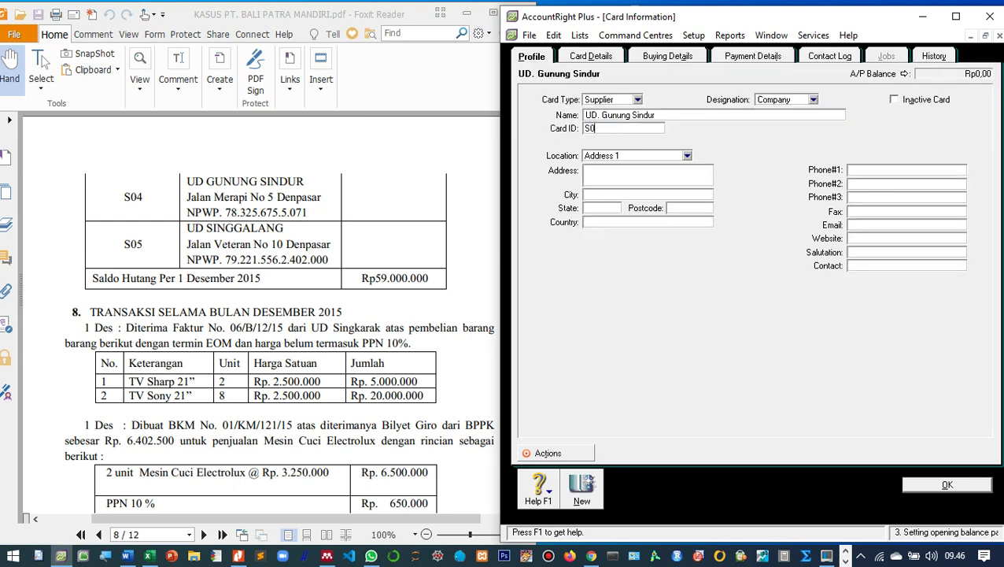
{"action": "key", "text": "Tab"}
{"action": "key", "text": "Tab"}
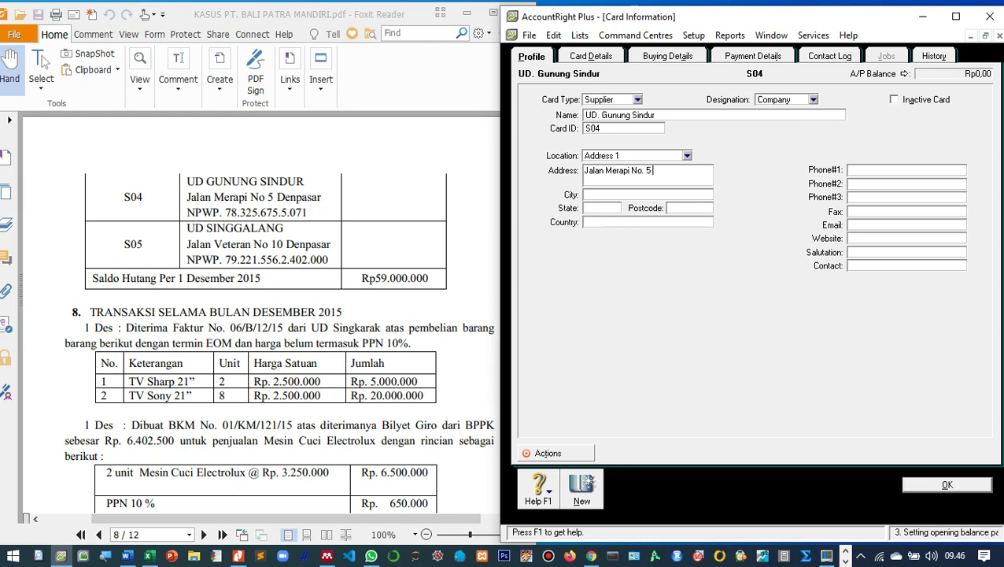
Set Item purchase layout, the tax ID number and N-T freight tax code, then save the card.
{"action": "left_click", "coordinate": [667, 56]}
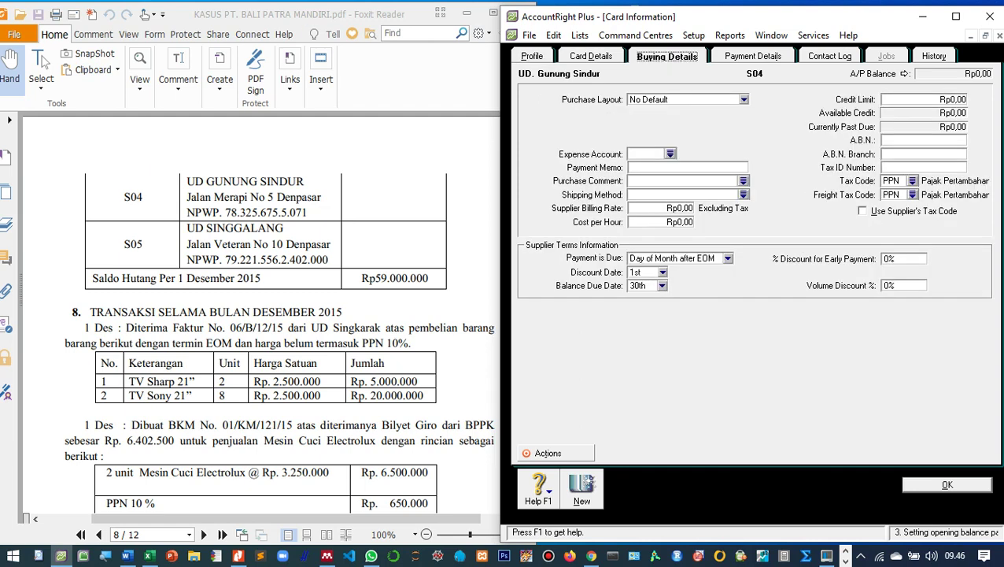
{"action": "key", "text": "Tab"}
{"action": "key", "text": "alt+Down"}
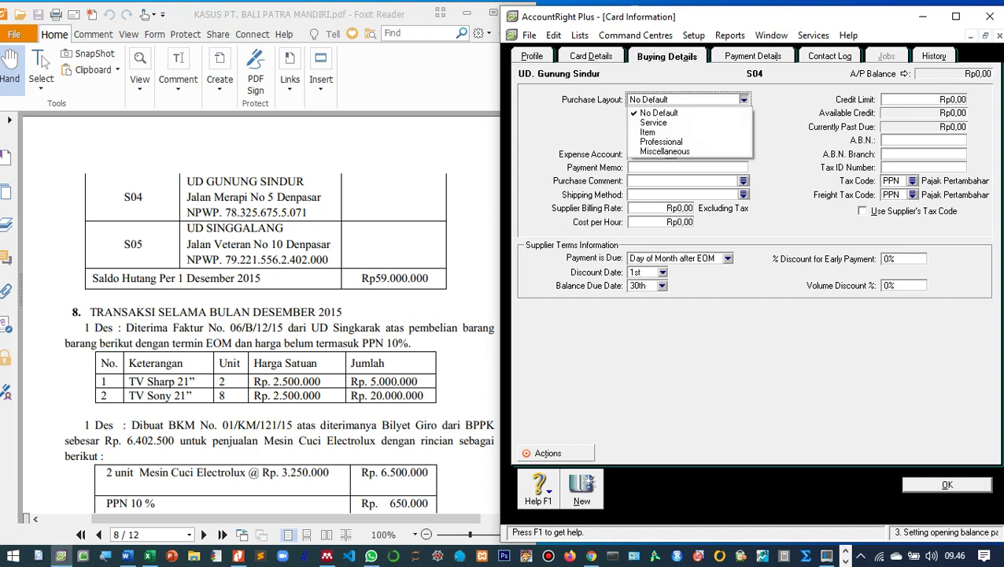
{"action": "key", "text": "Down"}
{"action": "key", "text": "Down"}
{"action": "key", "text": "Return"}
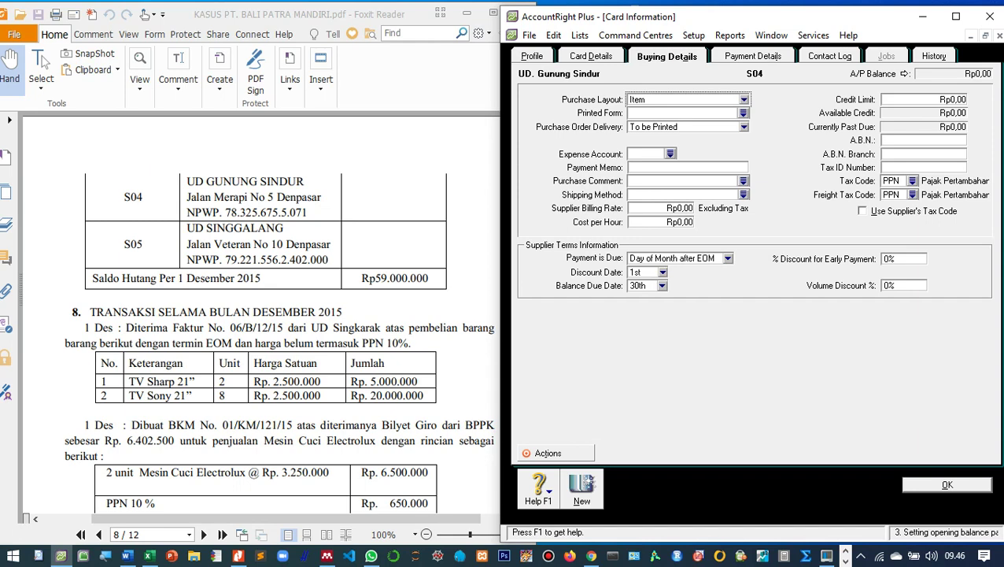
{"action": "left_click", "coordinate": [920, 167]}
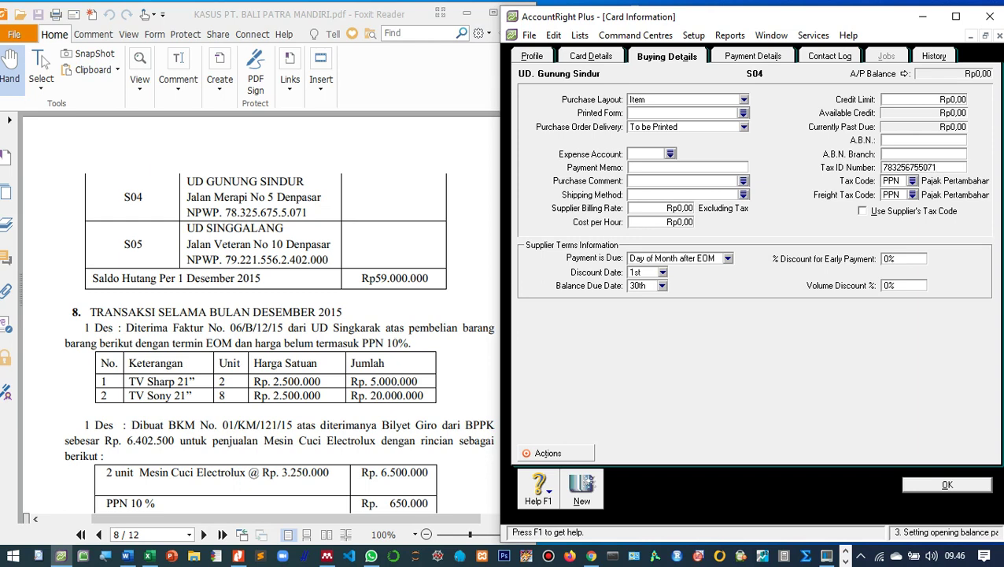
{"action": "left_click", "coordinate": [912, 194]}
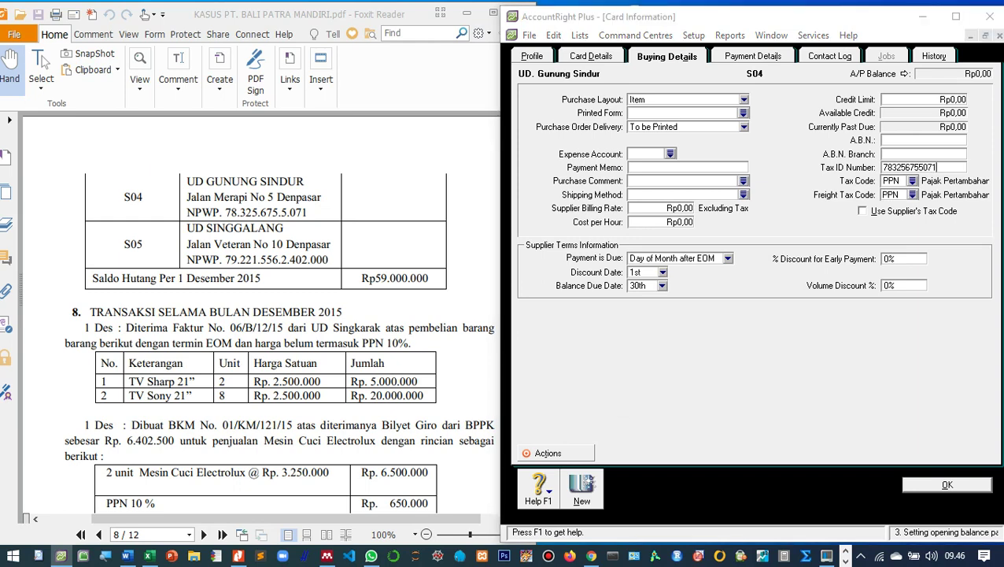
{"action": "key", "text": "Up"}
{"action": "key", "text": "Return"}
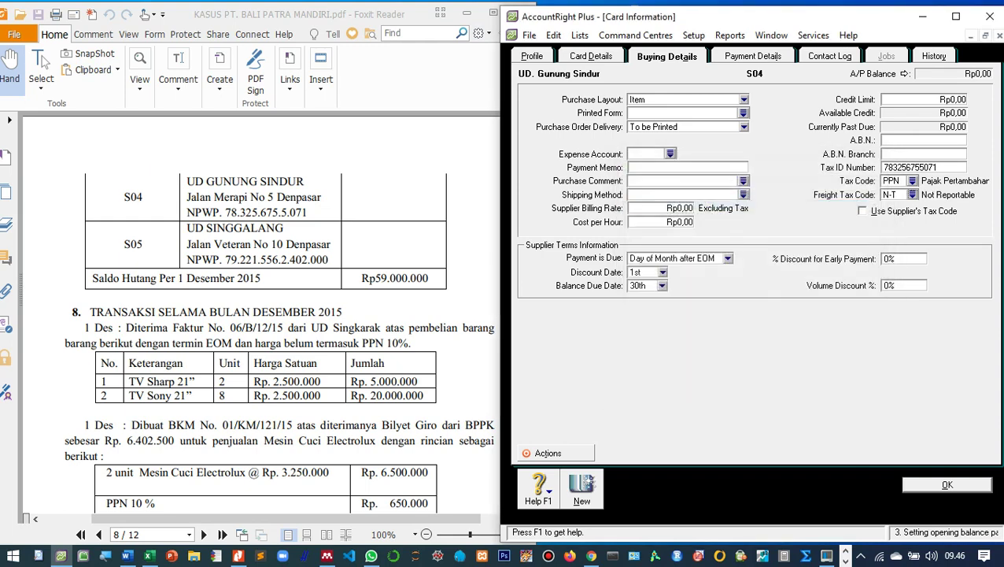
{"action": "key", "text": "Return"}
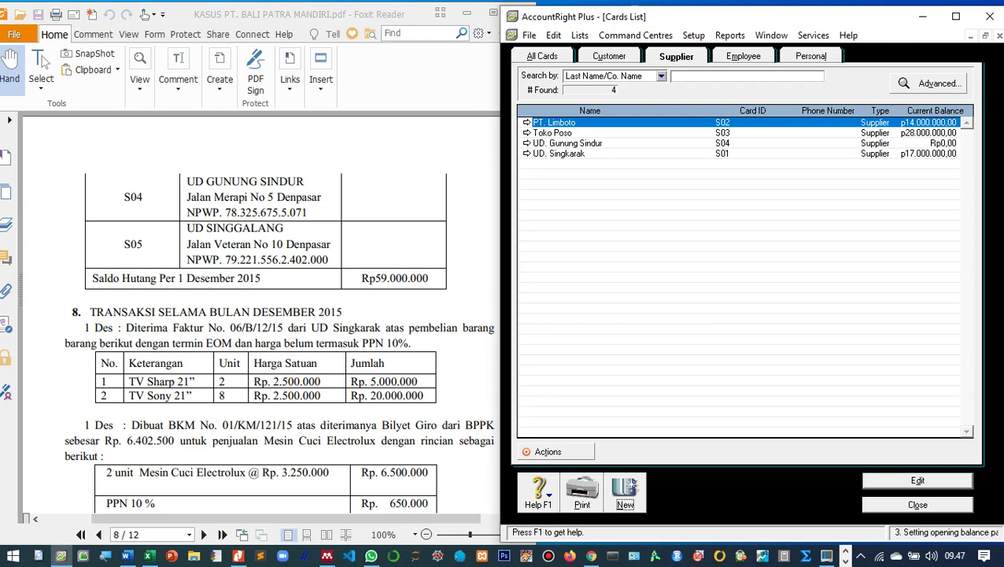
{"action": "key", "text": "Return"}
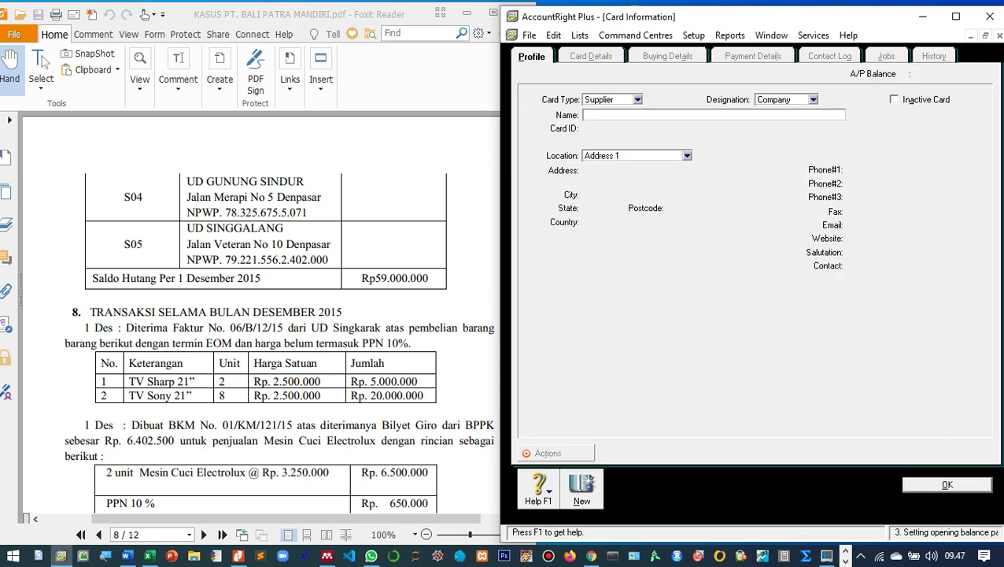
{"action": "type", "text": "UD. Singgalang"}
{"action": "key", "text": "Tab"}
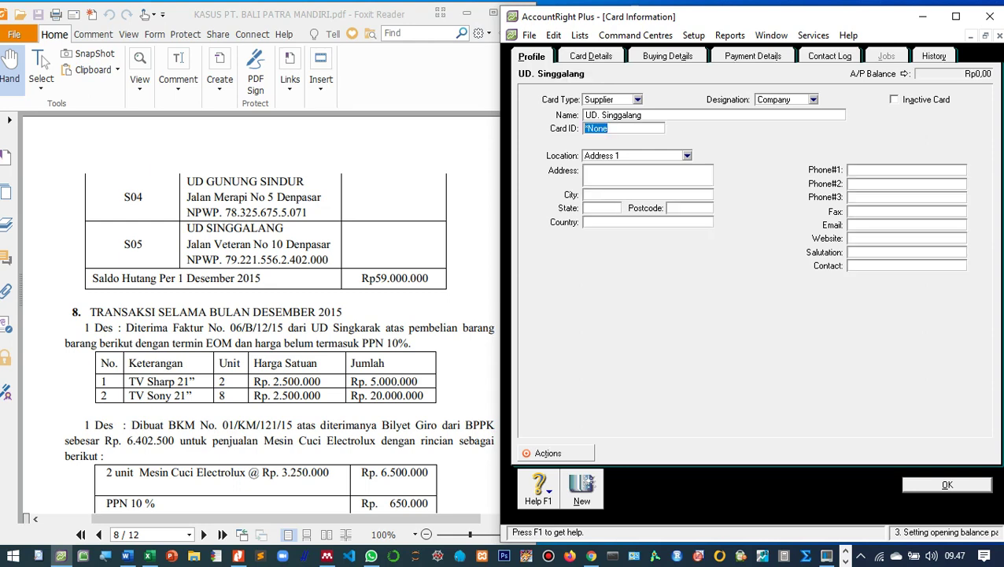
{"action": "type", "text": "S05"}
{"action": "key", "text": "Tab"}
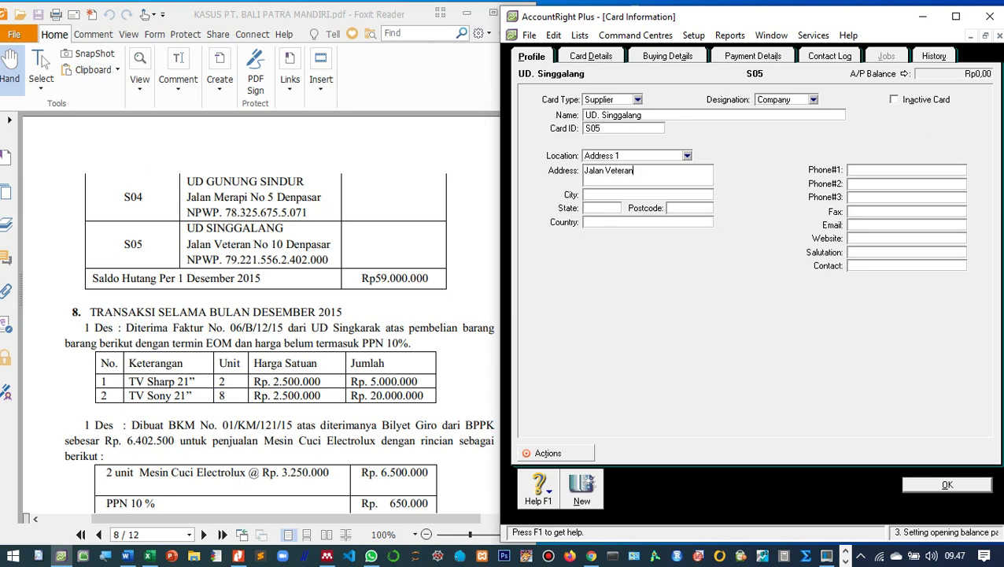
Enter the tax ID number, keep tax code PPN, set freight tax code N-T, and save.
{"action": "left_click", "coordinate": [667, 56]}
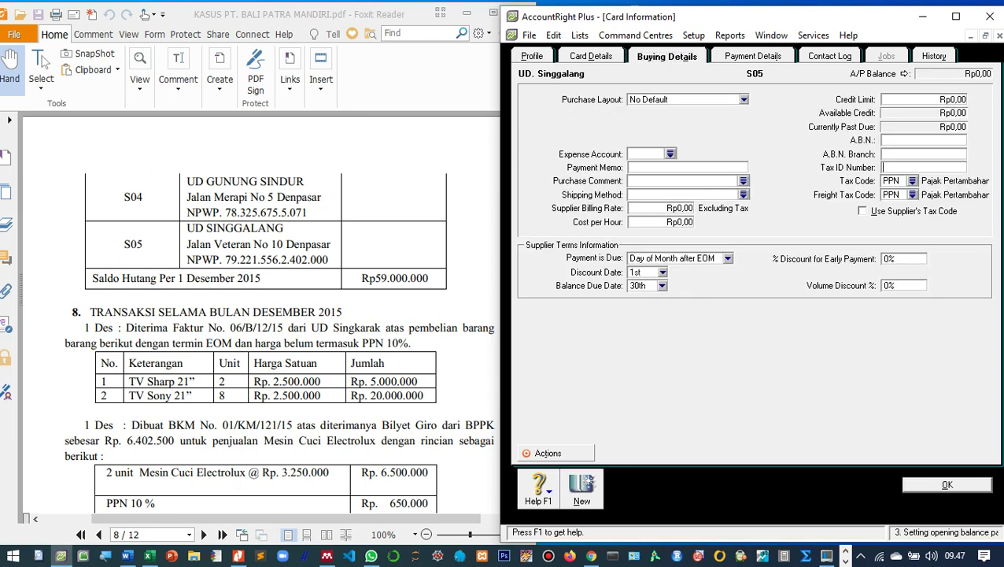
{"action": "key", "text": "Tab"}
{"action": "key", "text": "Return"}
{"action": "key", "text": "Tab"}
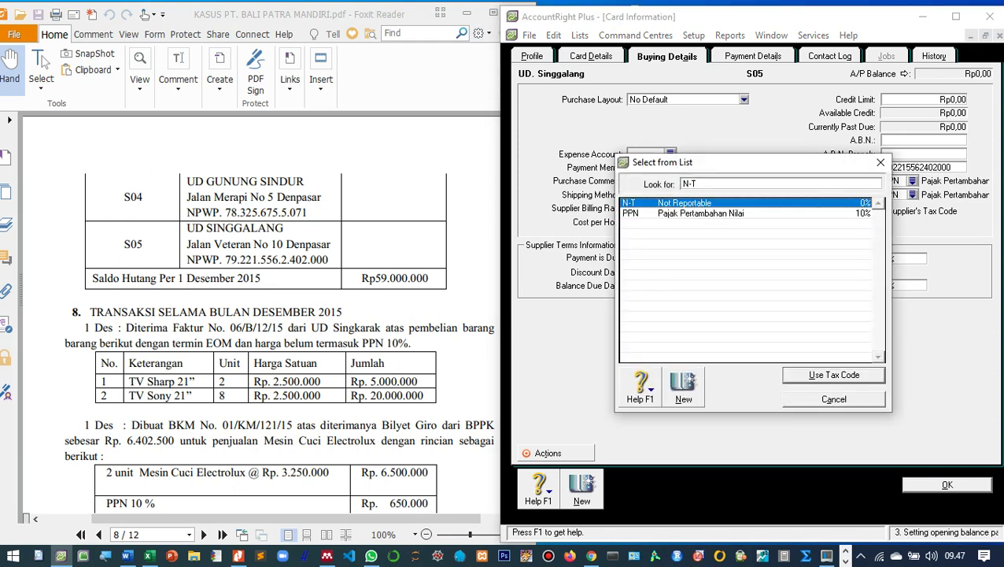
{"action": "key", "text": "Return"}
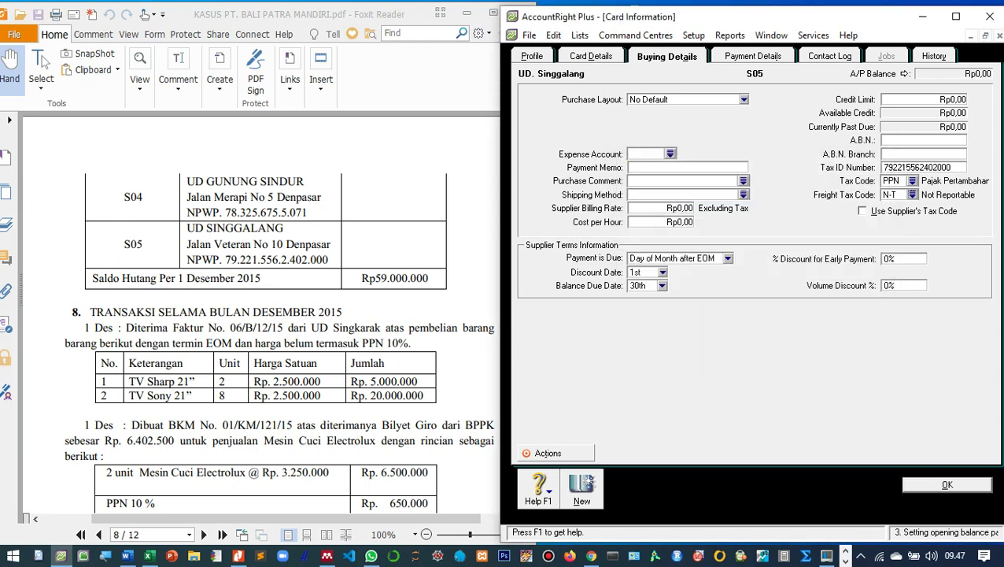
{"action": "key", "text": "Return"}
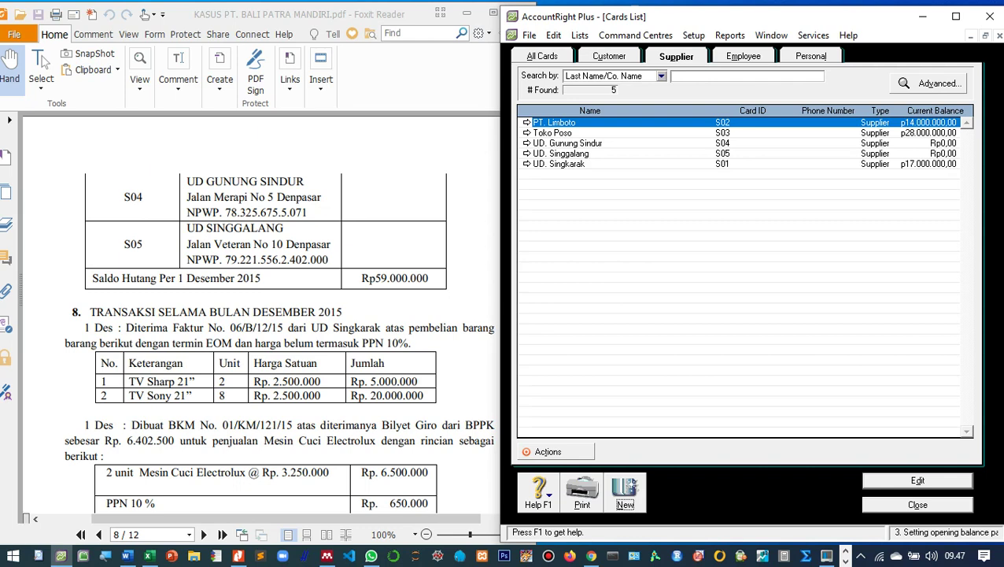
Close the Cards List, now holding five suppliers, and return to the Card File command centre.
{"action": "key", "text": "Escape"}
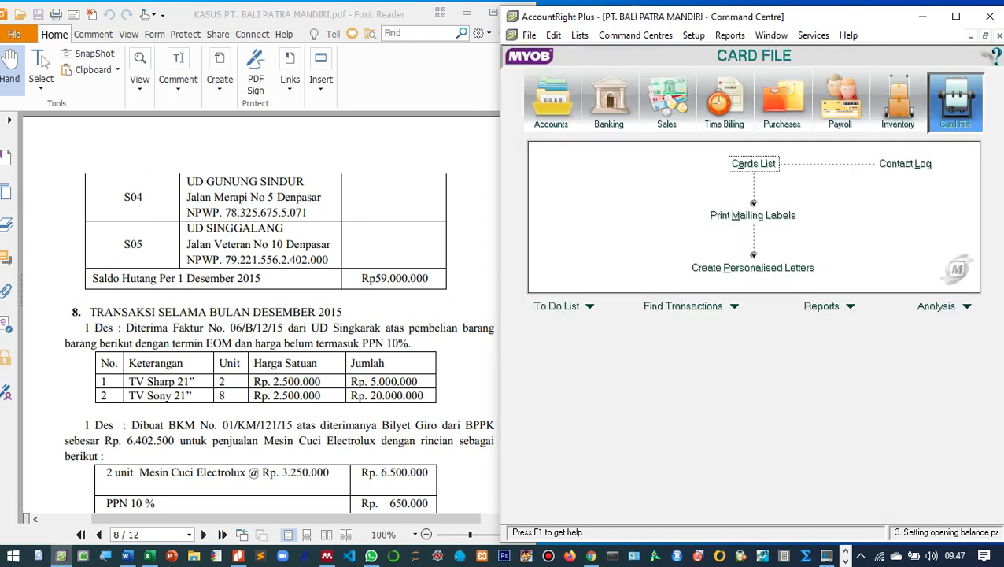
{"action": "scroll", "coordinate": [260, 315], "scroll_direction": "down", "scroll_amount": 1}
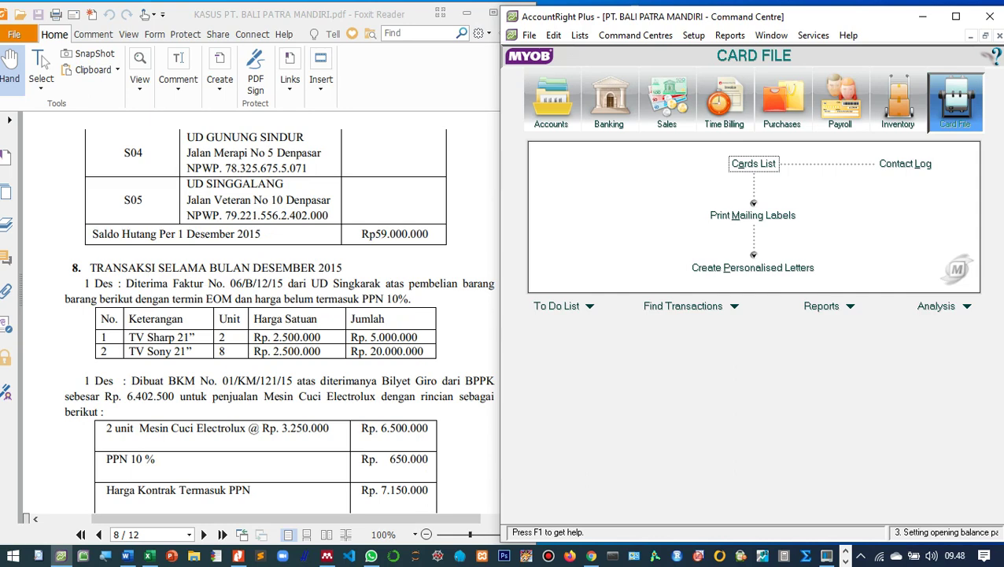
{"action": "scroll", "coordinate": [260, 315], "scroll_direction": "up", "scroll_amount": 1}
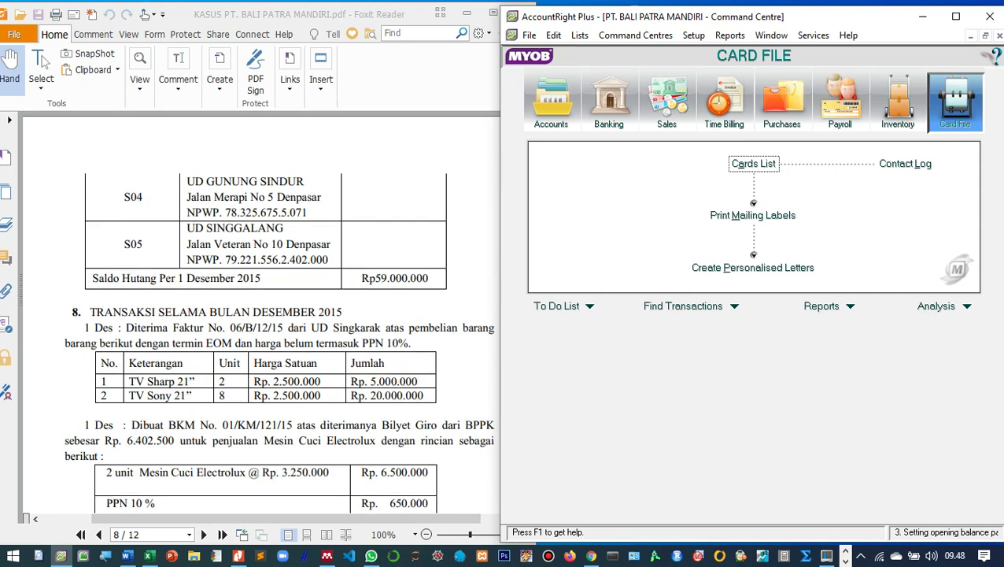